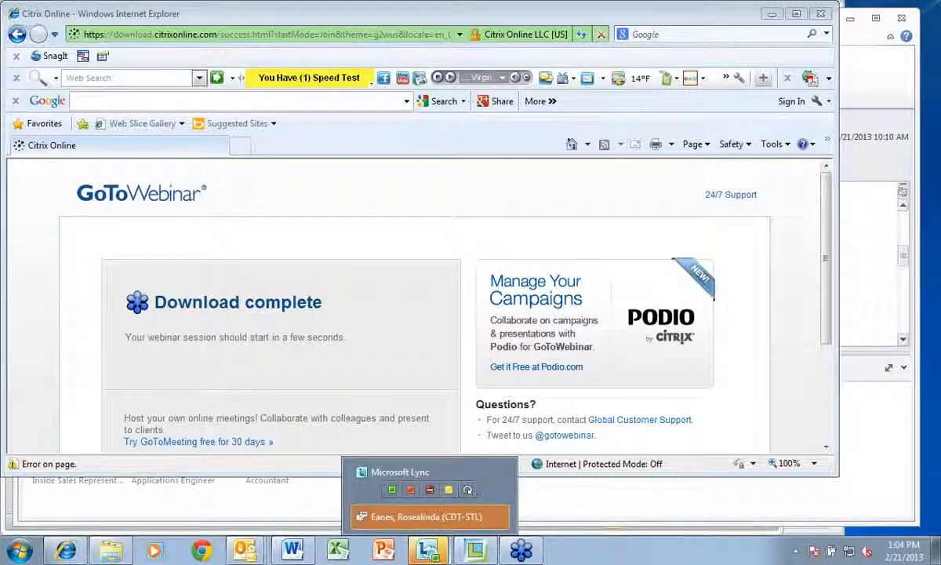
Step: Switch to Creo Parametric, maximize its window and close the embedded web browser
{"action": "left_click", "coordinate": [478, 552]}
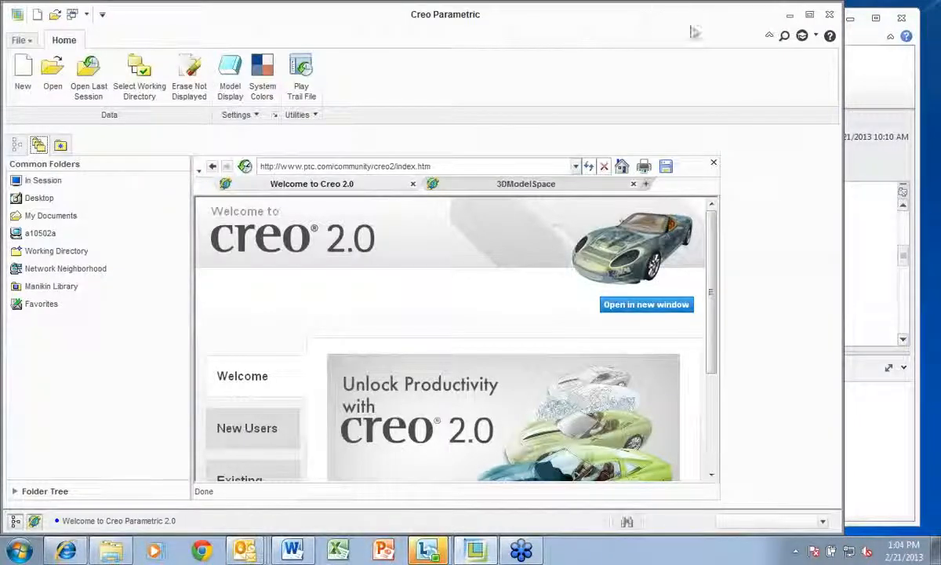
{"action": "left_click", "coordinate": [892, 11]}
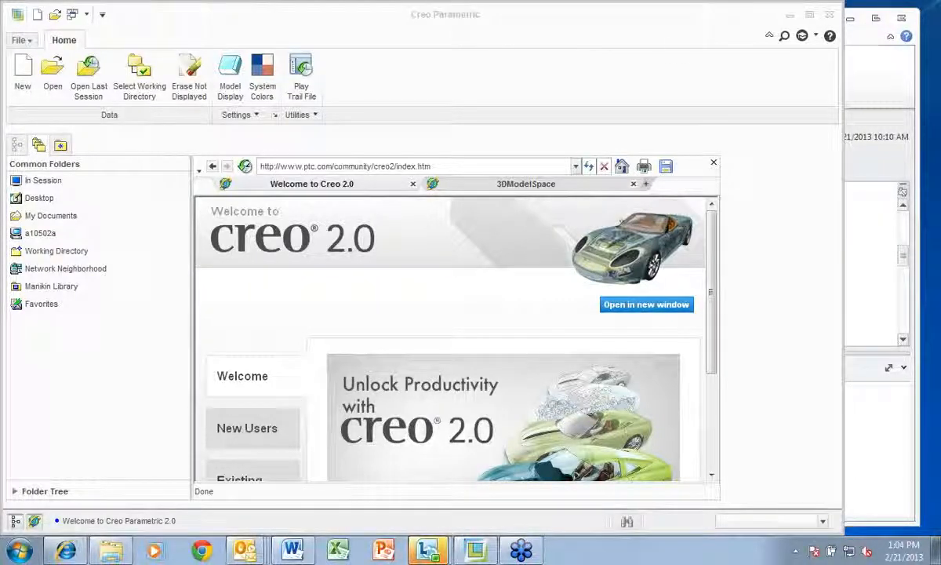
{"action": "left_click", "coordinate": [690, 30]}
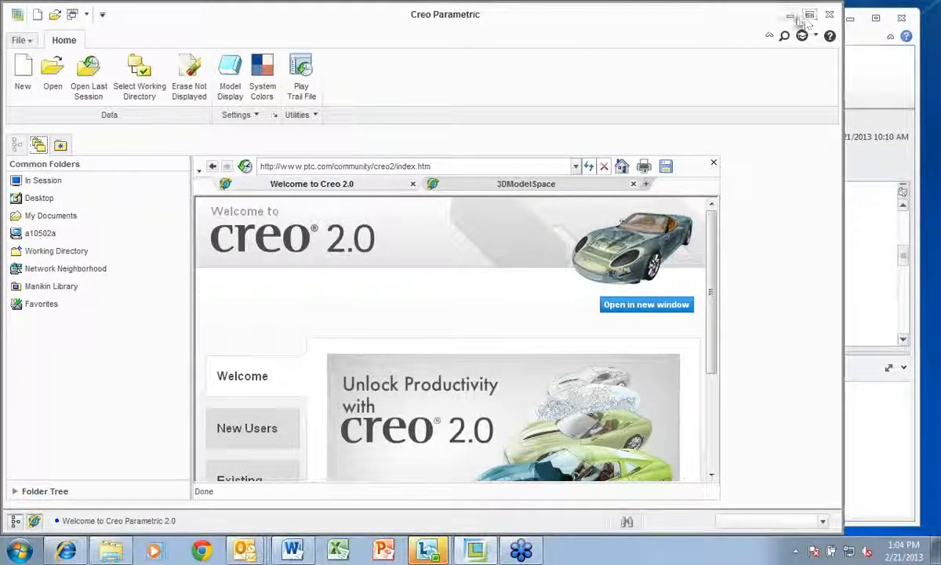
{"action": "left_click", "coordinate": [809, 15]}
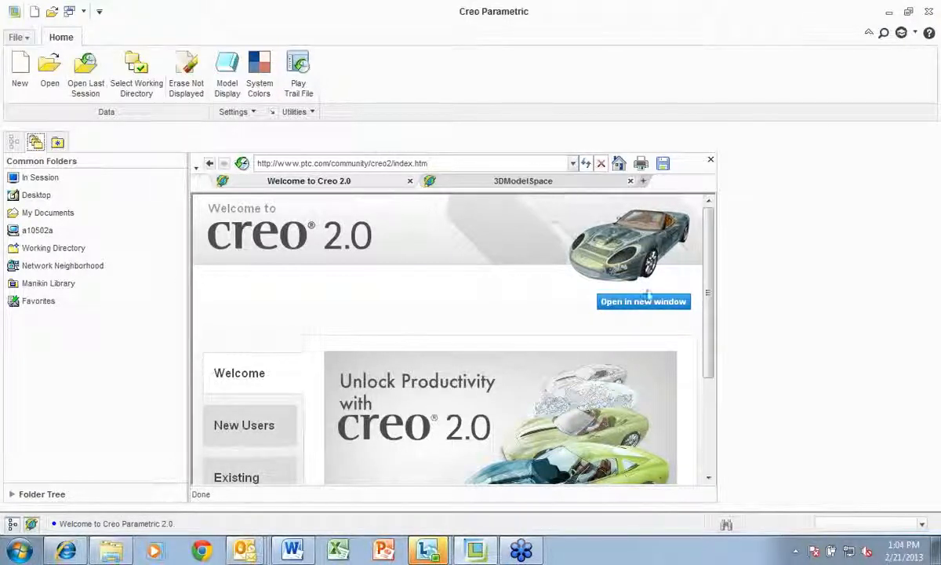
{"action": "left_click", "coordinate": [710, 160]}
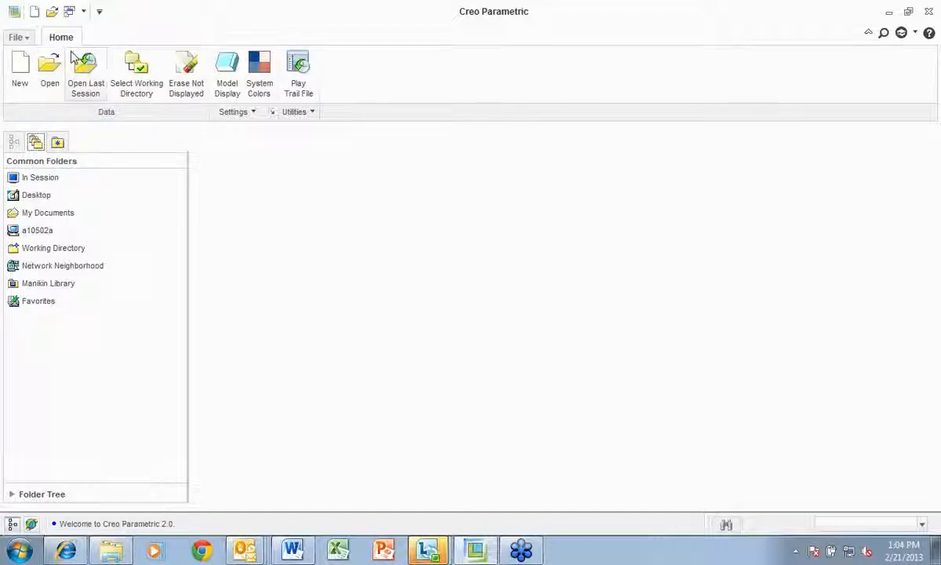
Step: Create a new solid part named SHT1 using the mmns_part_solid template
{"action": "left_click", "coordinate": [22, 69]}
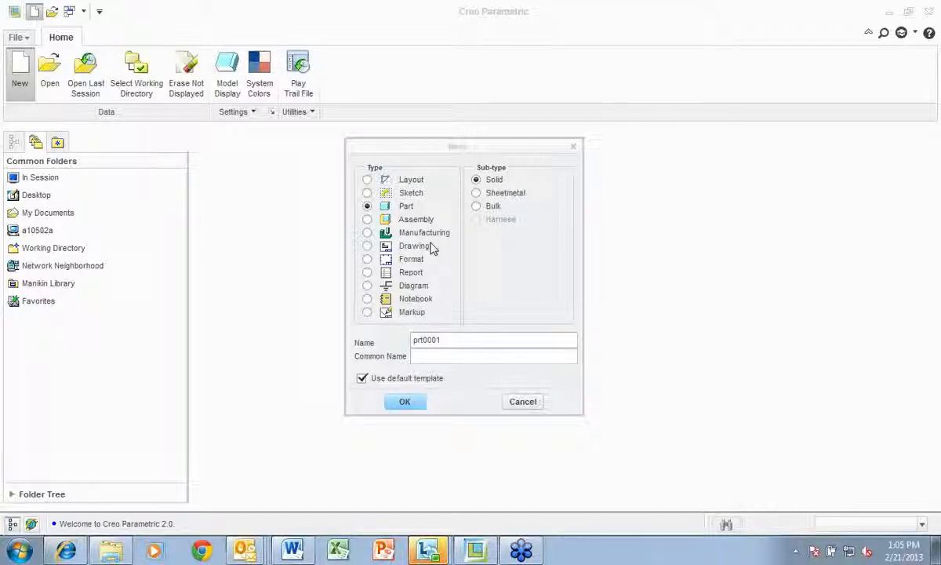
{"action": "left_click", "coordinate": [448, 341]}
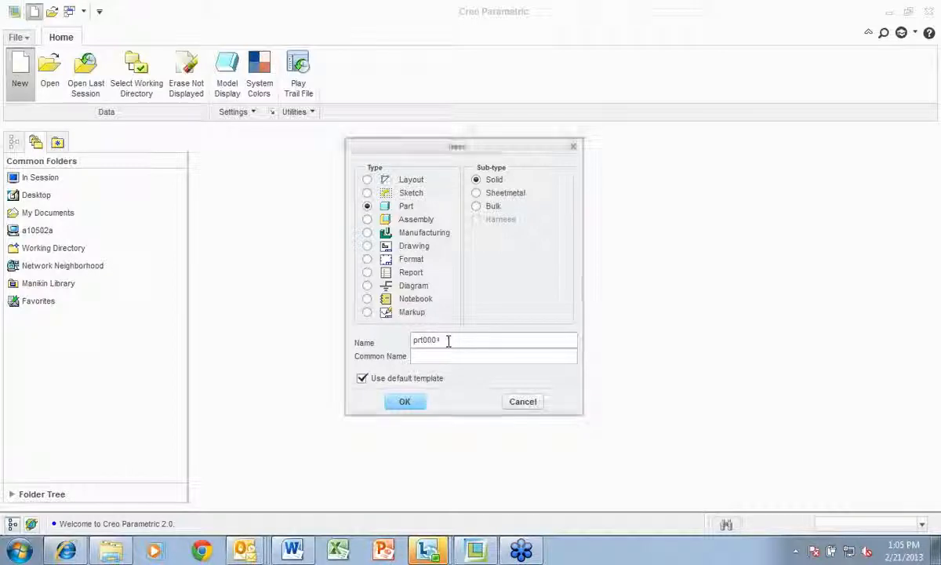
{"action": "key", "text": "BackSpace"}
{"action": "key", "text": "BackSpace"}
{"action": "key", "text": "BackSpace"}
{"action": "key", "text": "BackSpace"}
{"action": "key", "text": "BackSpace"}
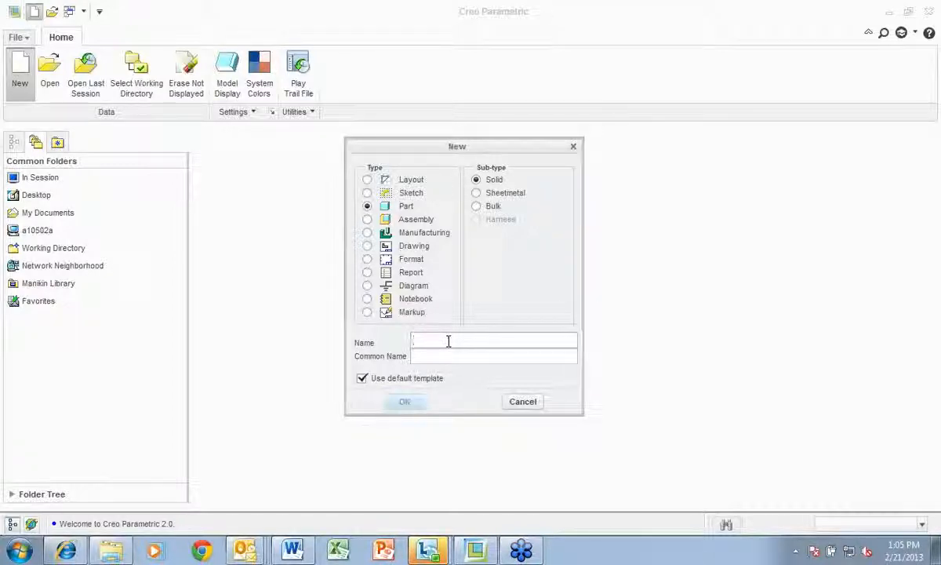
{"action": "type", "text": "Sm"}
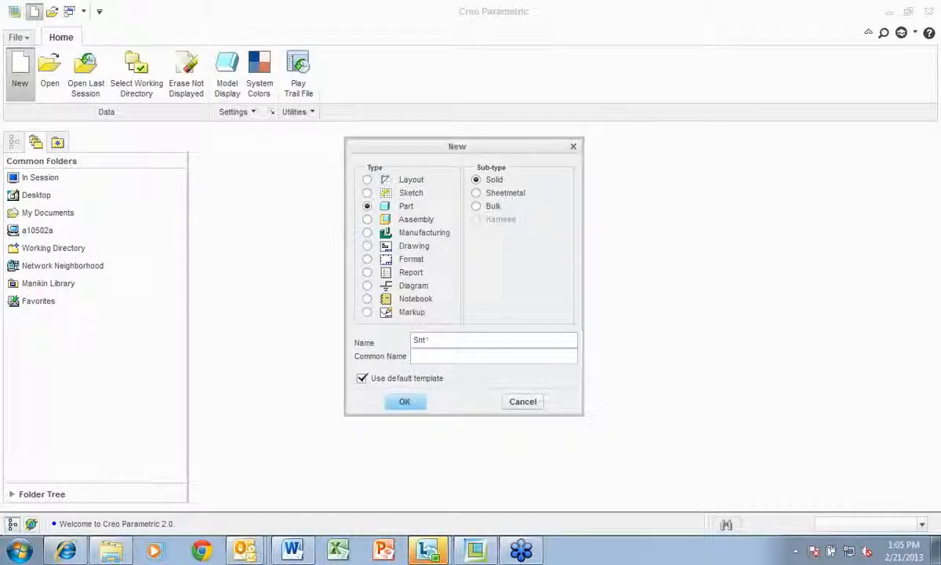
{"action": "key", "text": "Return"}
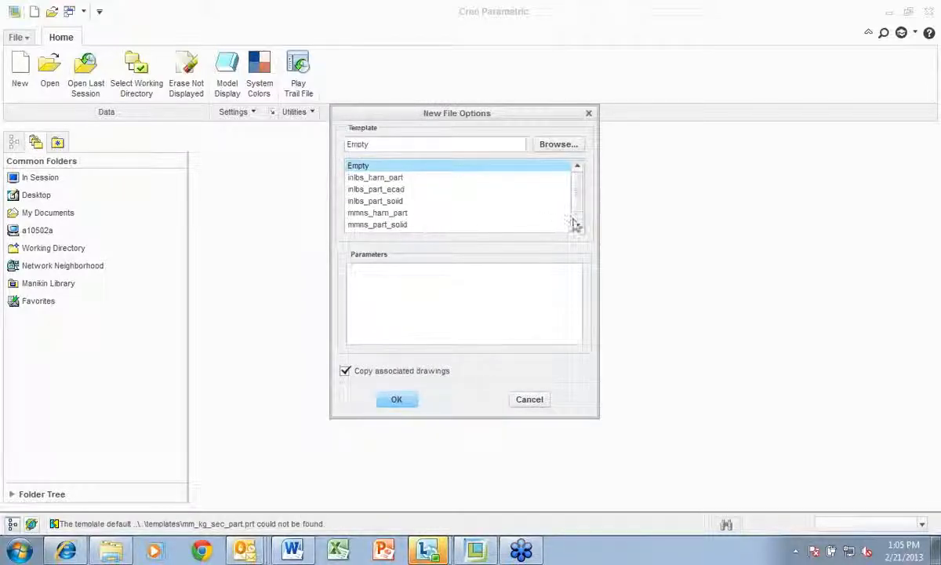
{"action": "left_click", "coordinate": [394, 226]}
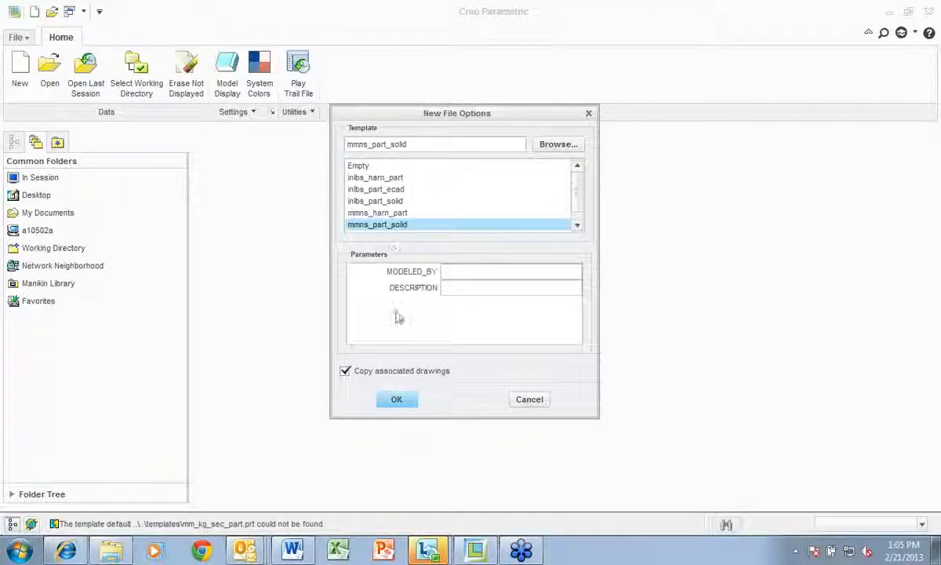
{"action": "left_click", "coordinate": [396, 399]}
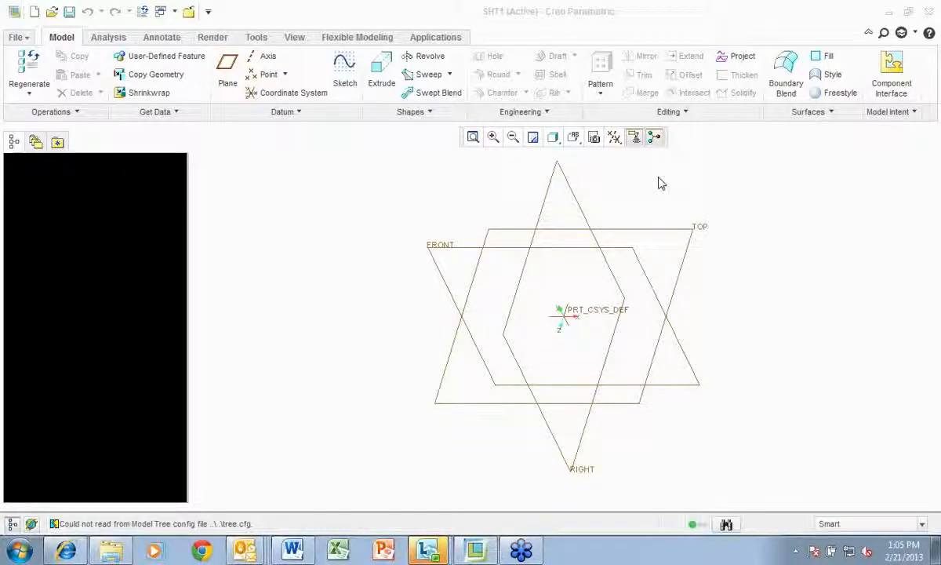
Step: Sketch a large rectangle around the origin on the FRONT datum plane and finish the sketch
{"action": "left_click", "coordinate": [345, 69]}
{"action": "left_click", "coordinate": [434, 246]}
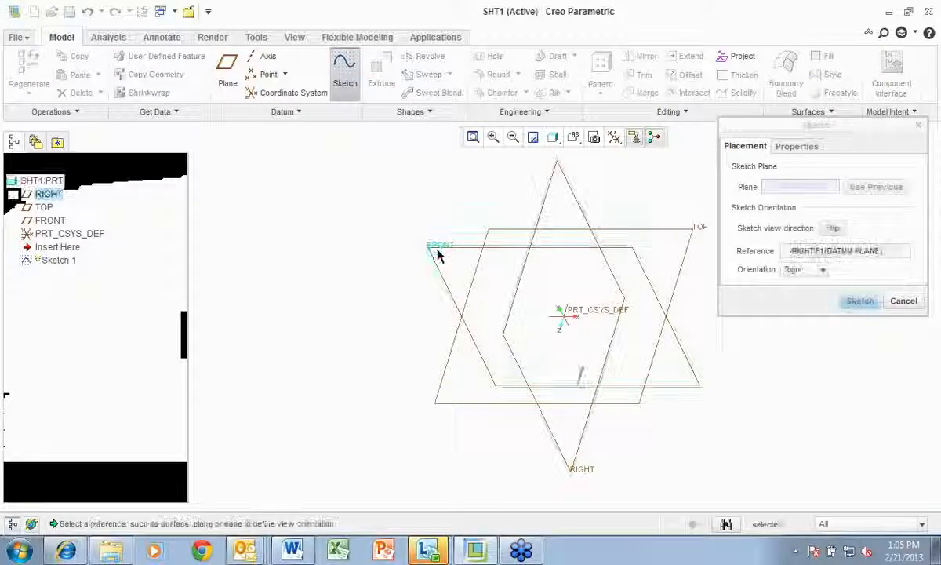
{"action": "left_click", "coordinate": [860, 301]}
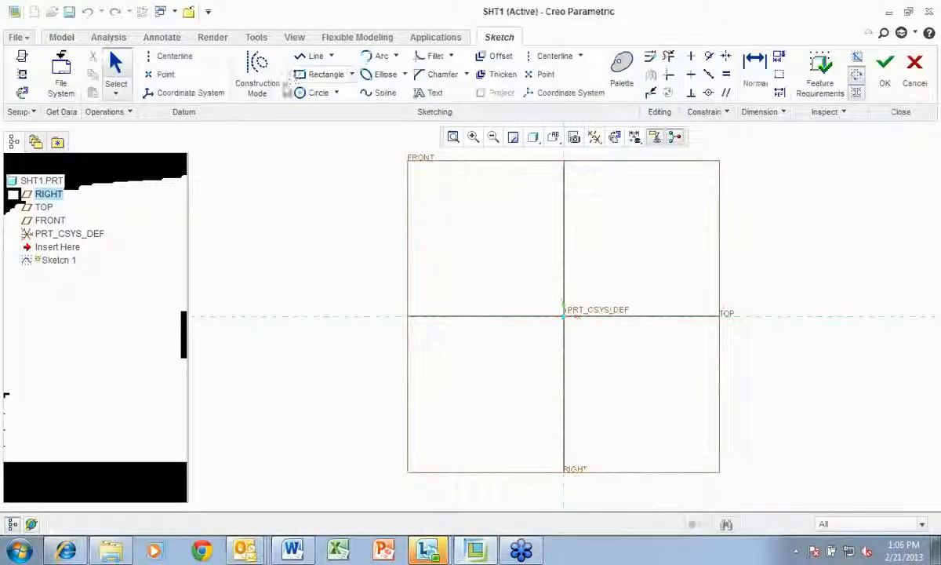
{"action": "left_click", "coordinate": [326, 74]}
{"action": "left_click", "coordinate": [429, 184]}
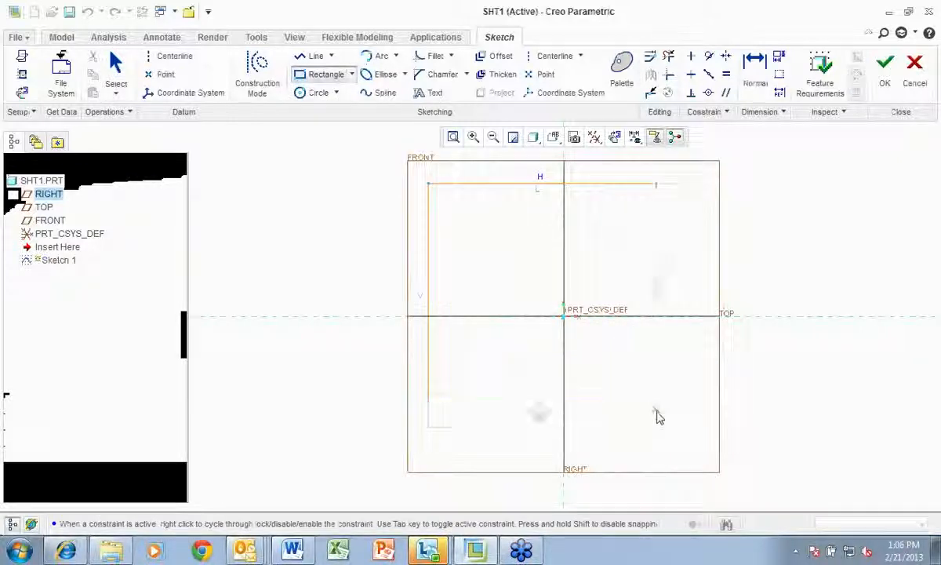
{"action": "left_click", "coordinate": [698, 442]}
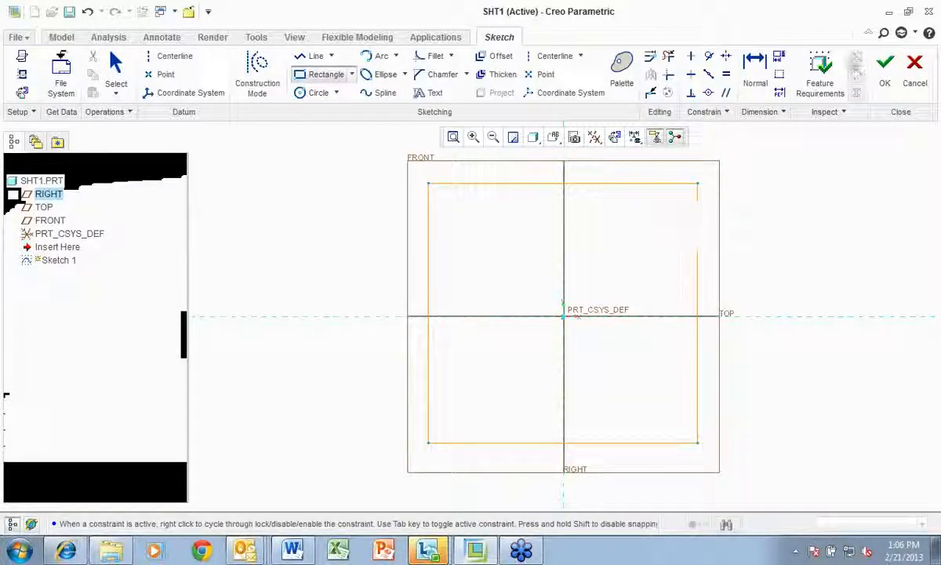
{"action": "left_click", "coordinate": [885, 77]}
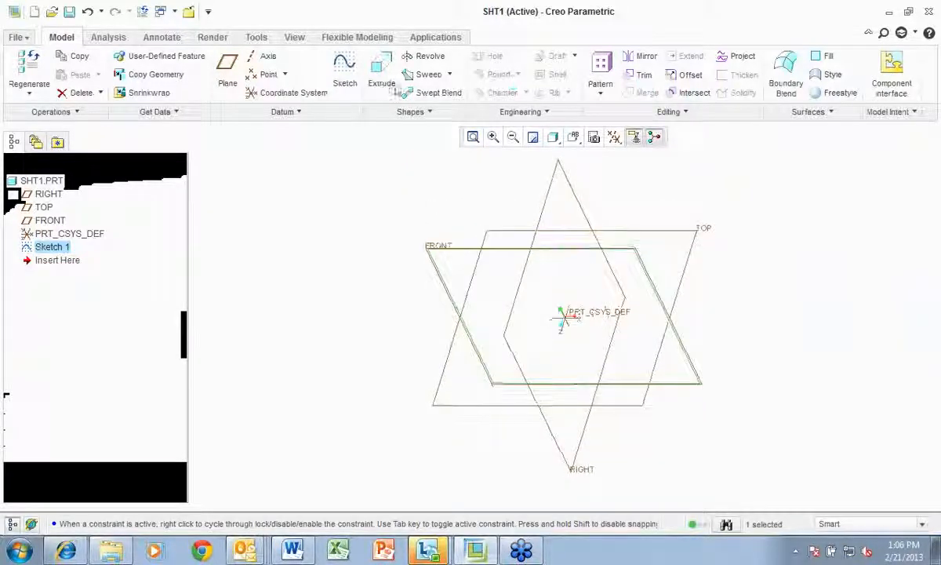
Step: Extrude the rectangle sketch into a solid block at the default depth with the direction flipped
{"action": "left_click", "coordinate": [381, 80]}
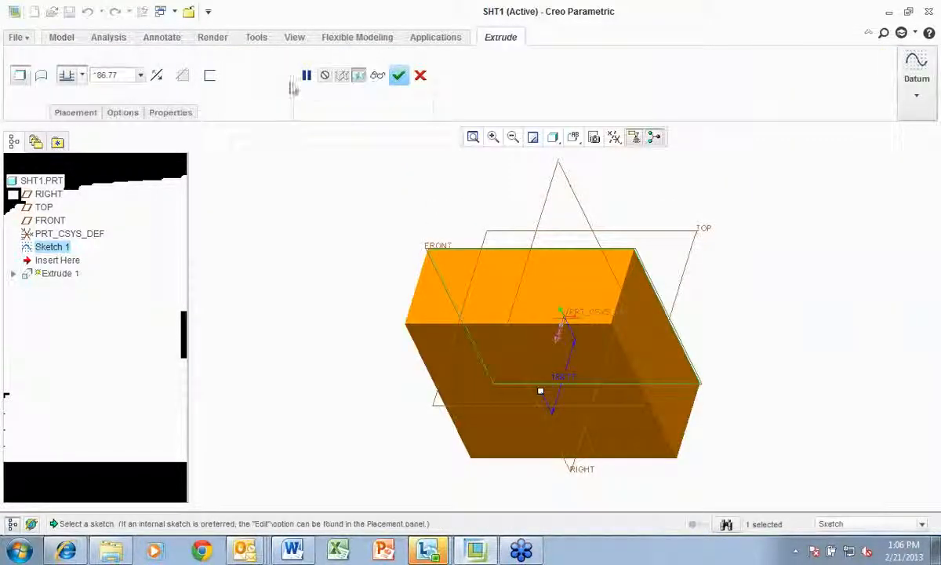
{"action": "left_click", "coordinate": [156, 75]}
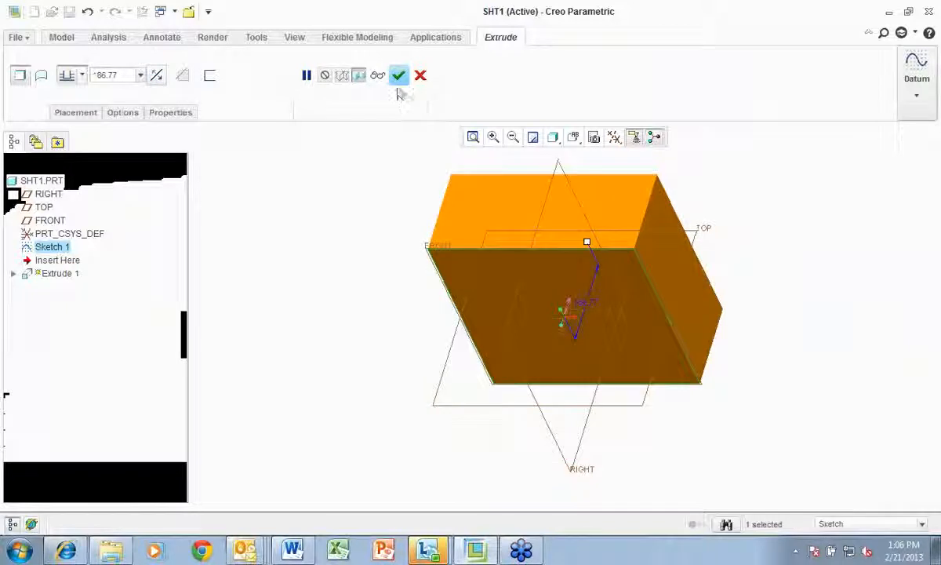
{"action": "left_click", "coordinate": [399, 85]}
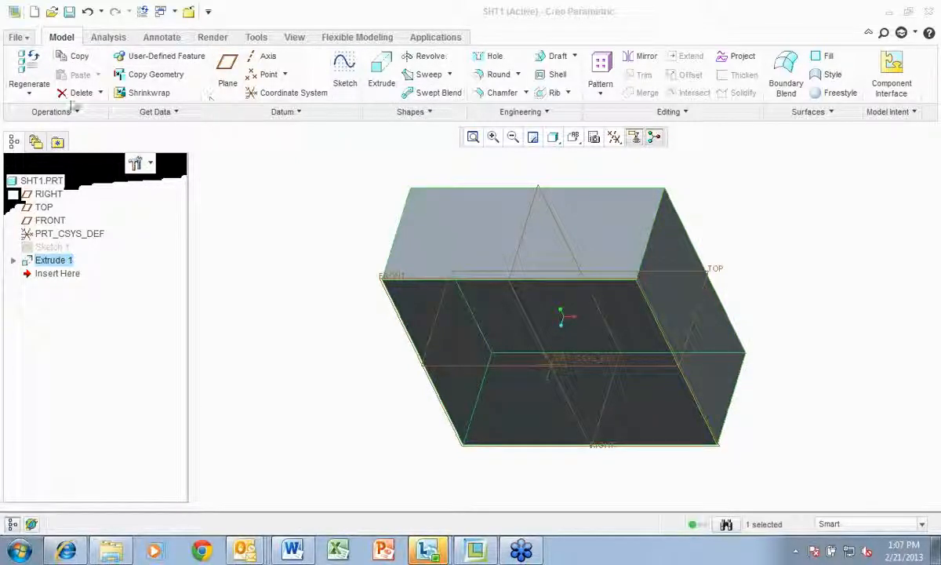
Step: Search the commands for sheetmetal to locate Convert to Sheetmetal
{"action": "left_click", "coordinate": [884, 35]}
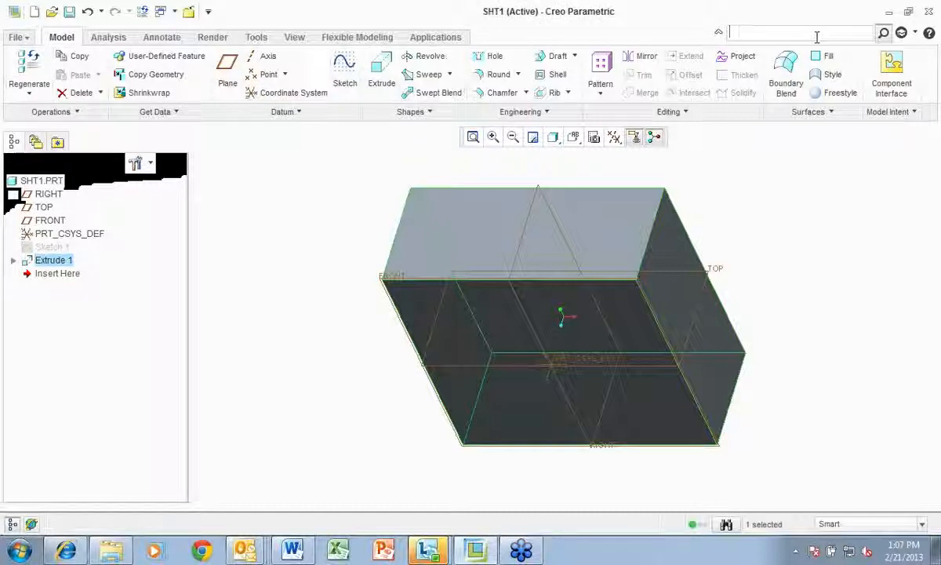
{"action": "type", "text": "she"}
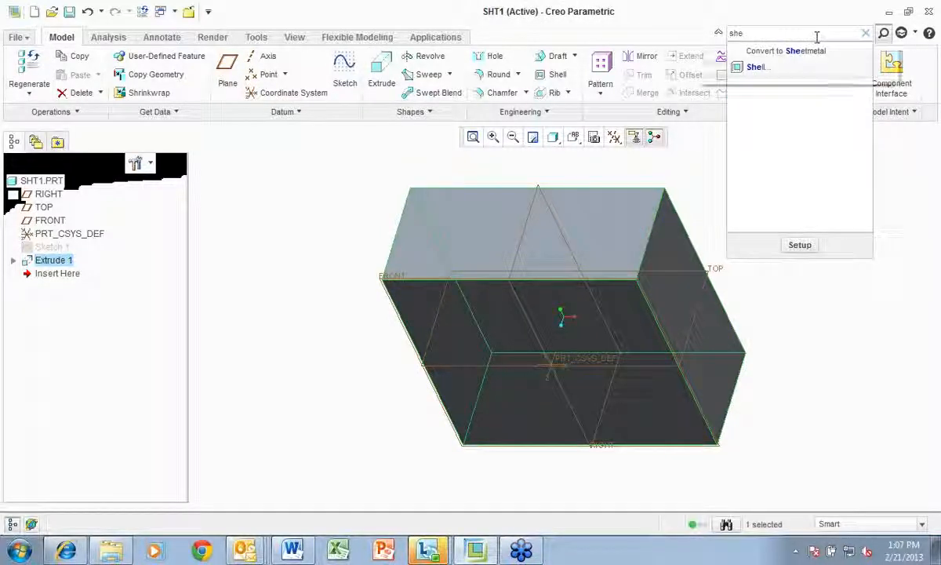
{"action": "type", "text": "et "}
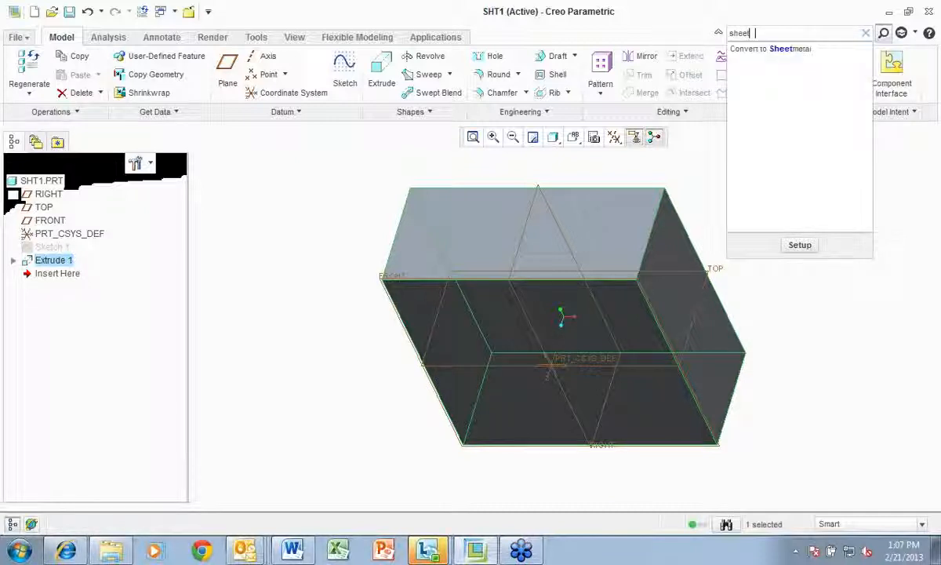
{"action": "type", "text": "metal"}
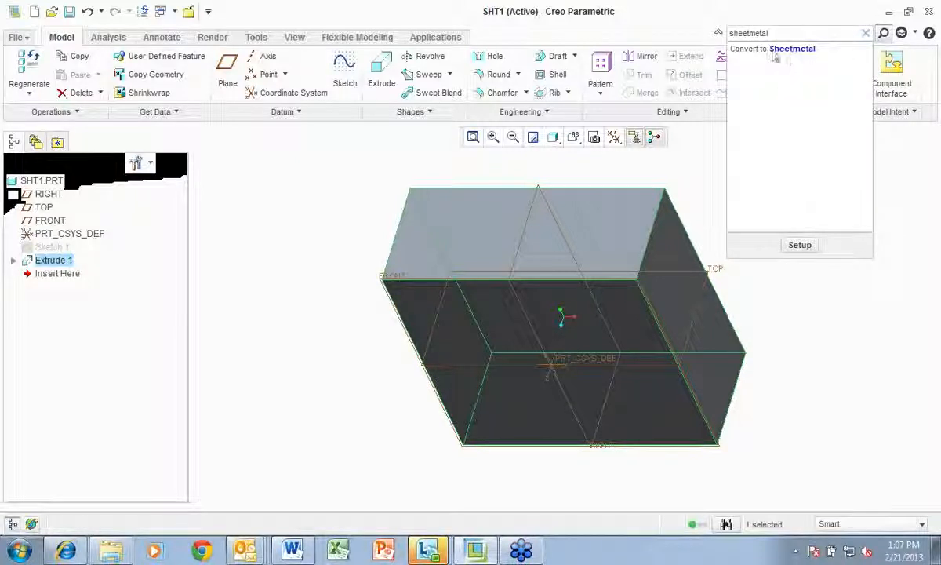
{"action": "mouse_move", "coordinate": [781, 55]}
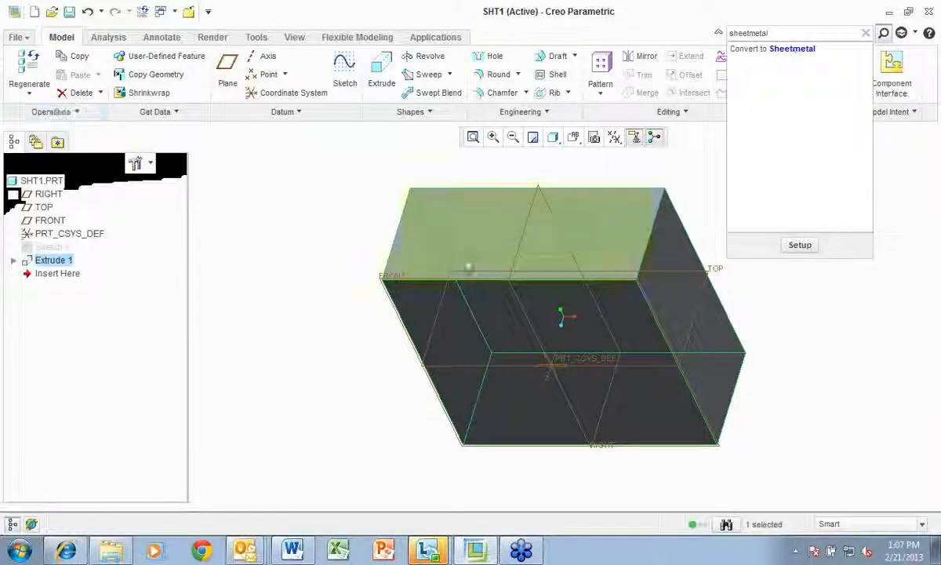
Step: Start converting the block to sheet metal with the Shell method and set the wall thickness to 5 mm
{"action": "left_click", "coordinate": [46, 114]}
{"action": "left_click", "coordinate": [84, 324]}
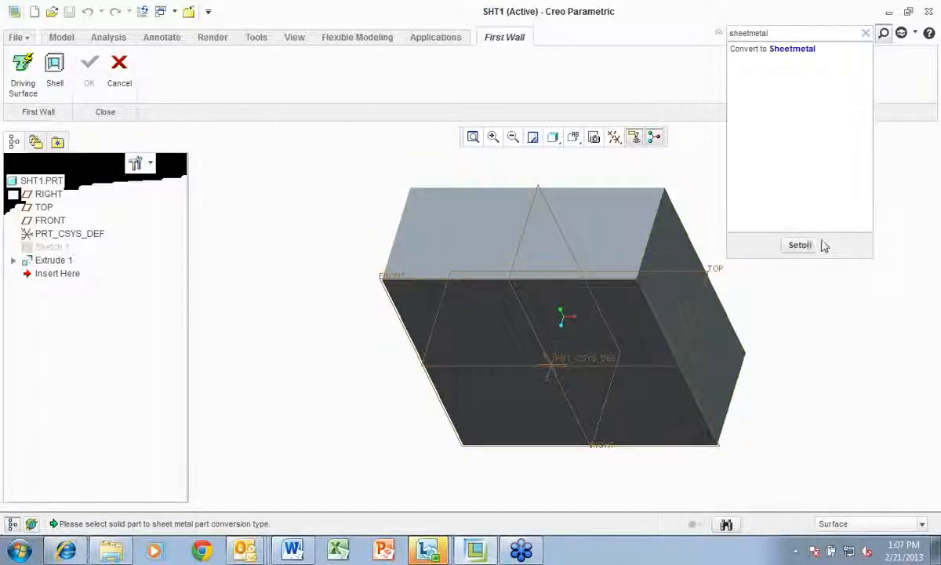
{"action": "left_click", "coordinate": [867, 33]}
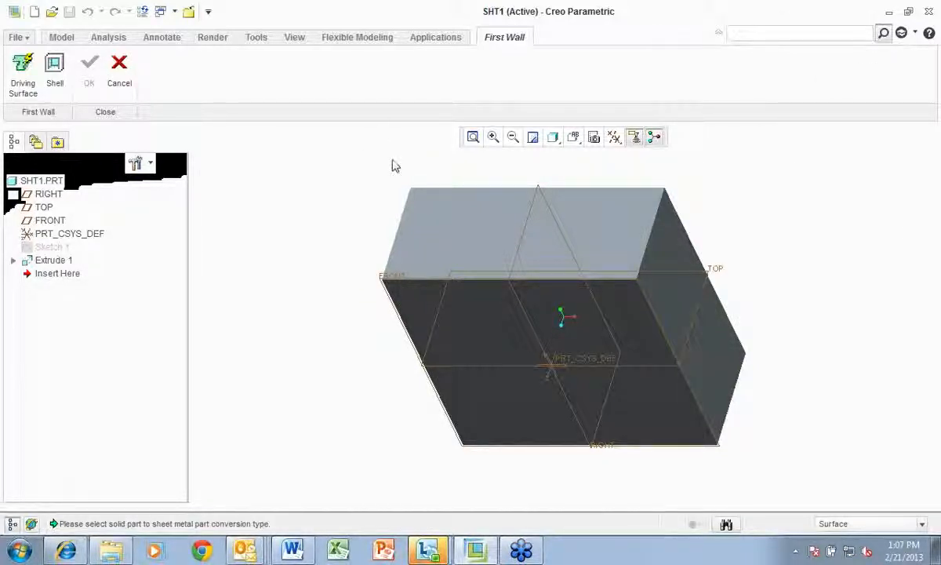
{"action": "left_click", "coordinate": [55, 73]}
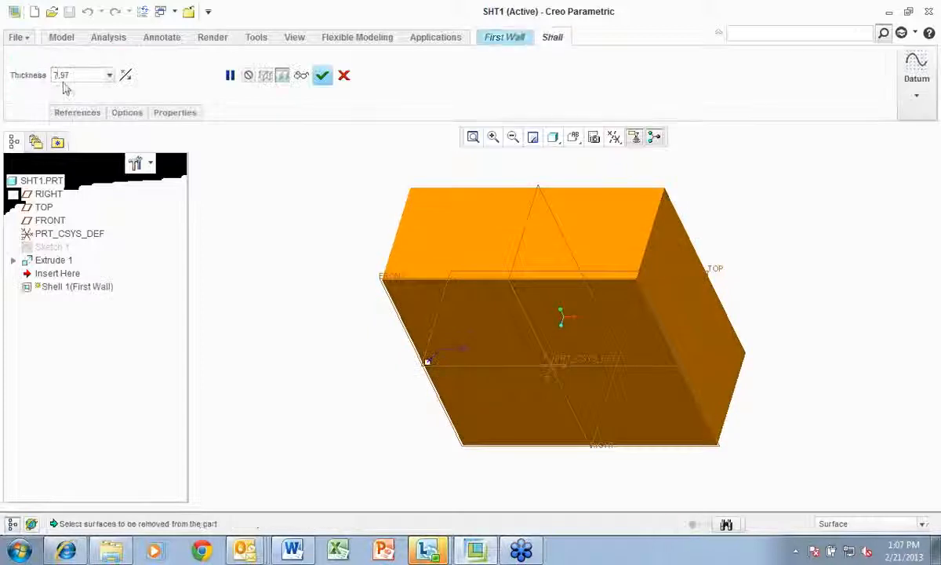
{"action": "middle_click_drag", "start_coordinate": [338, 250], "coordinate": [284, 280]}
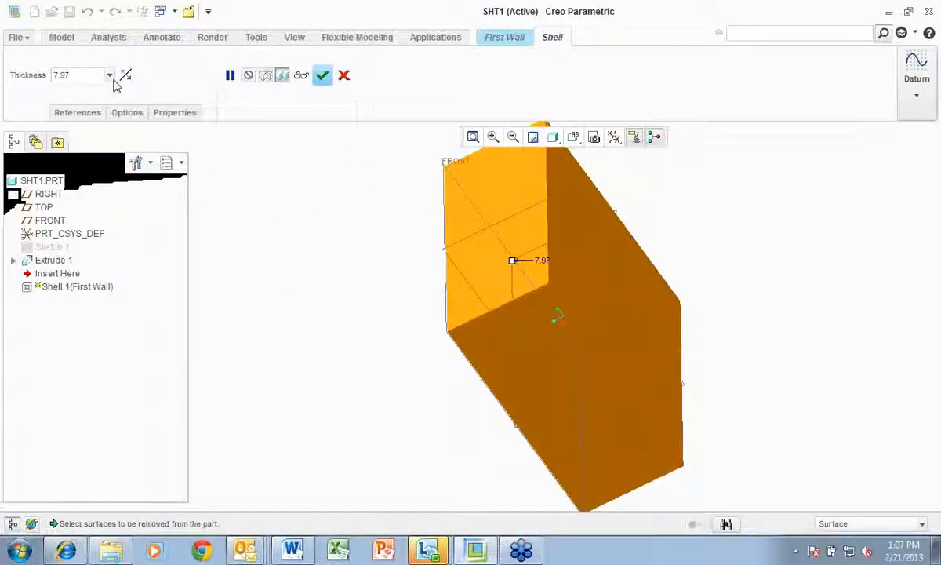
{"action": "left_click_drag", "start_coordinate": [92, 74], "coordinate": [53, 76]}
{"action": "type", "text": "5"}
{"action": "key", "text": "Return"}
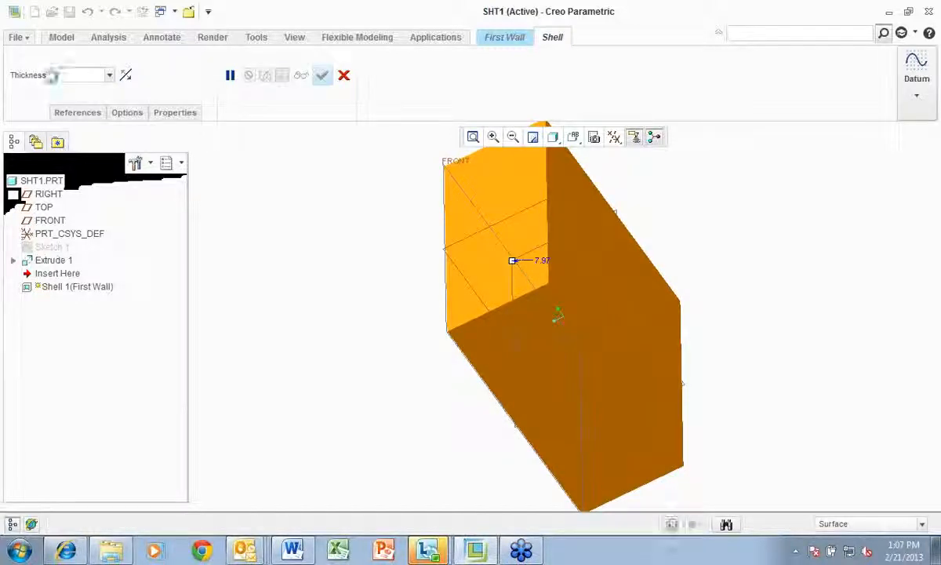
Step: Remove the large face opposite the FRONT plane from the shell and complete the sheet metal conversion
{"action": "middle_click_drag", "start_coordinate": [313, 188], "coordinate": [504, 263]}
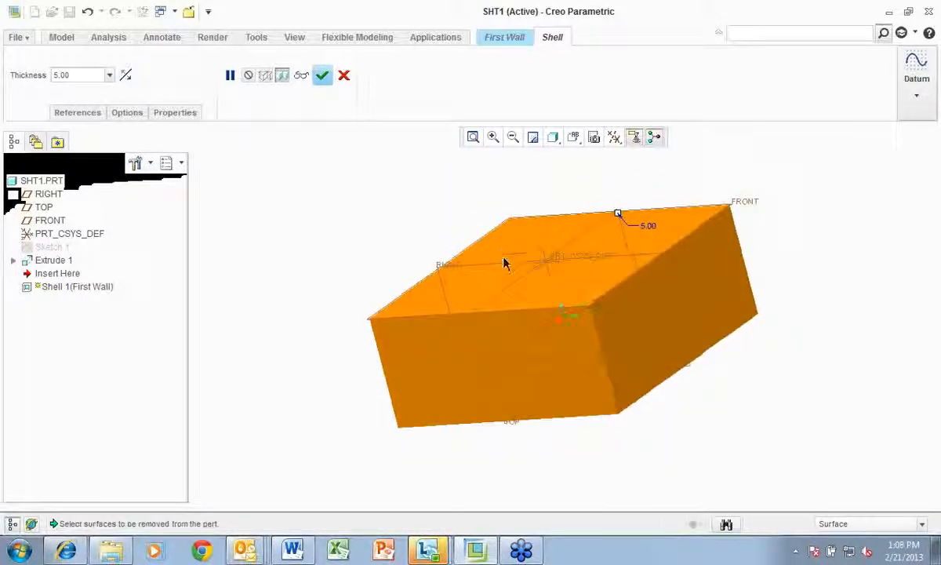
{"action": "middle_click_drag", "start_coordinate": [788, 366], "coordinate": [650, 336]}
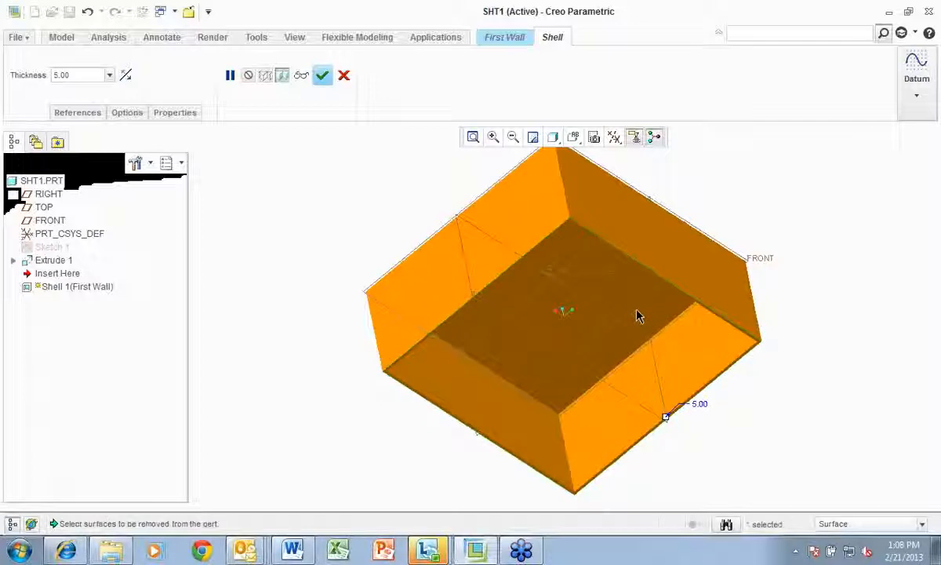
{"action": "middle_click_drag", "start_coordinate": [801, 279], "coordinate": [595, 304]}
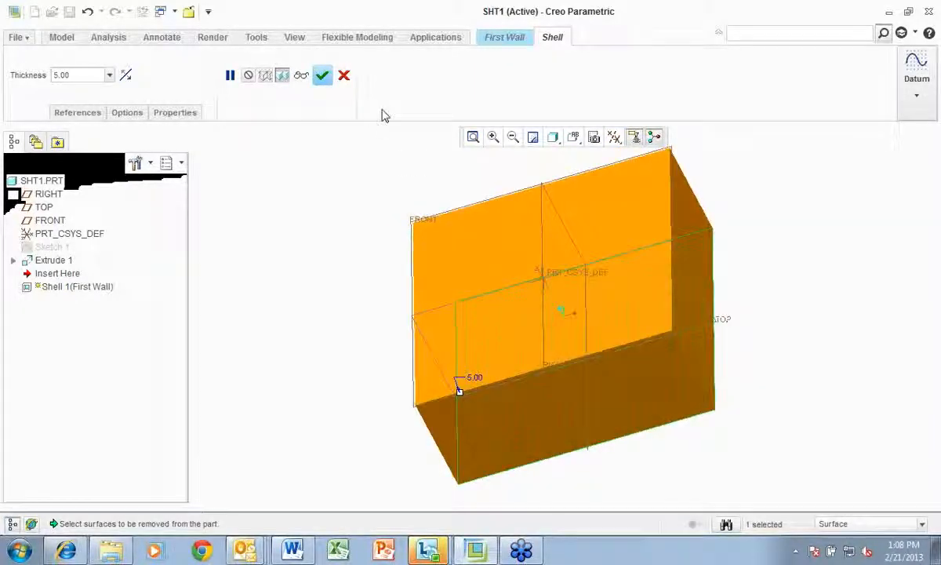
{"action": "left_click", "coordinate": [323, 74]}
{"action": "middle_click_drag", "start_coordinate": [750, 332], "coordinate": [668, 247]}
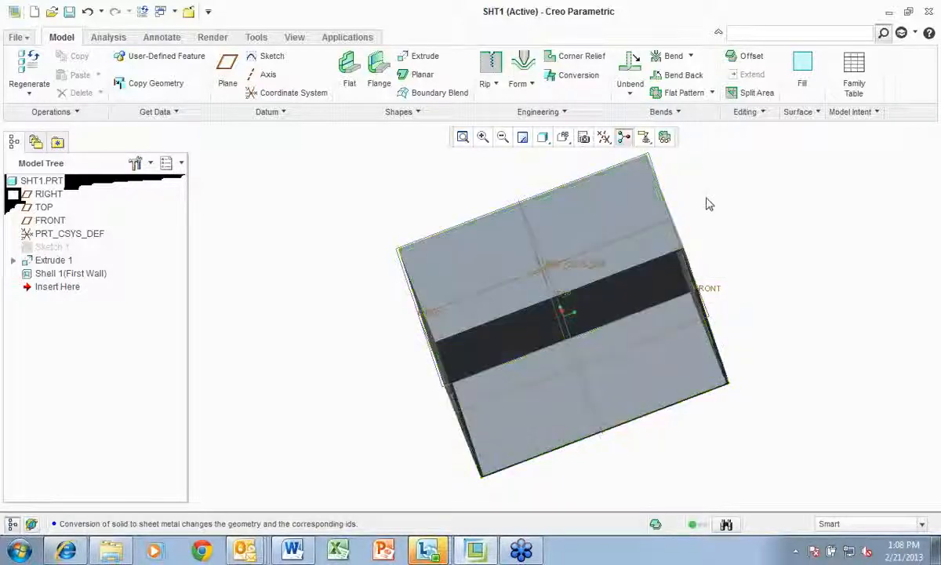
{"action": "middle_click_drag", "start_coordinate": [790, 319], "coordinate": [782, 353]}
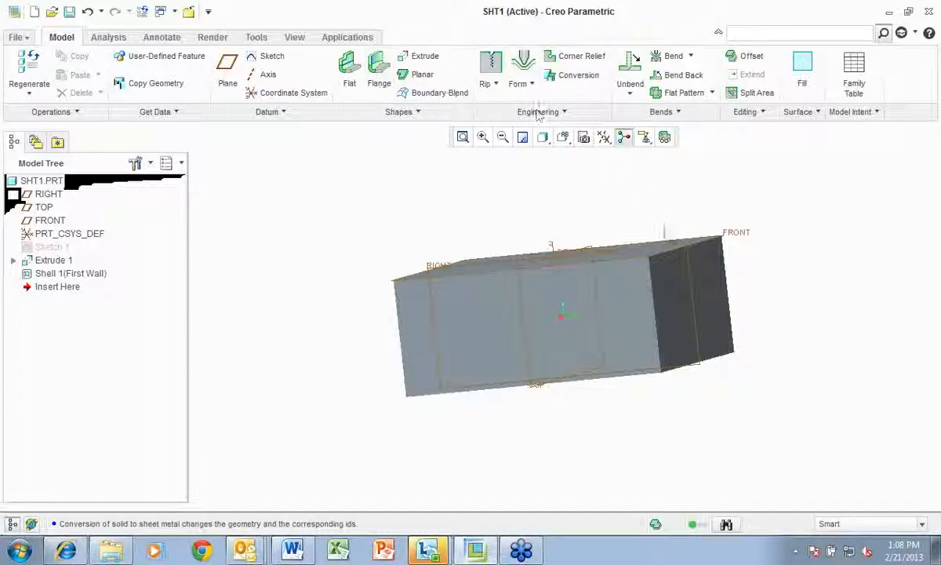
Step: Start a Conversion on the shelled box and define an open Edge Rip along its four short corner edges
{"action": "middle_click_drag", "start_coordinate": [607, 200], "coordinate": [555, 268]}
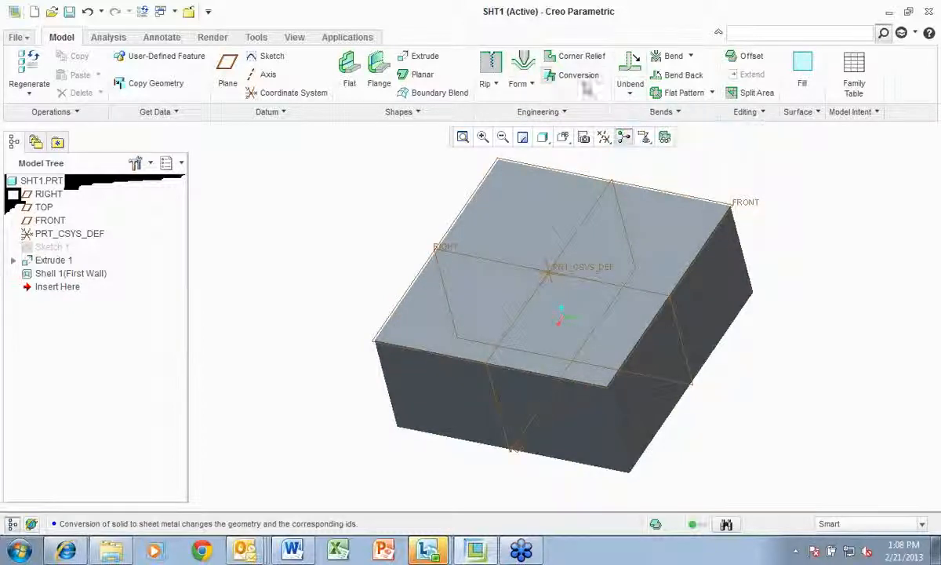
{"action": "left_click", "coordinate": [578, 75]}
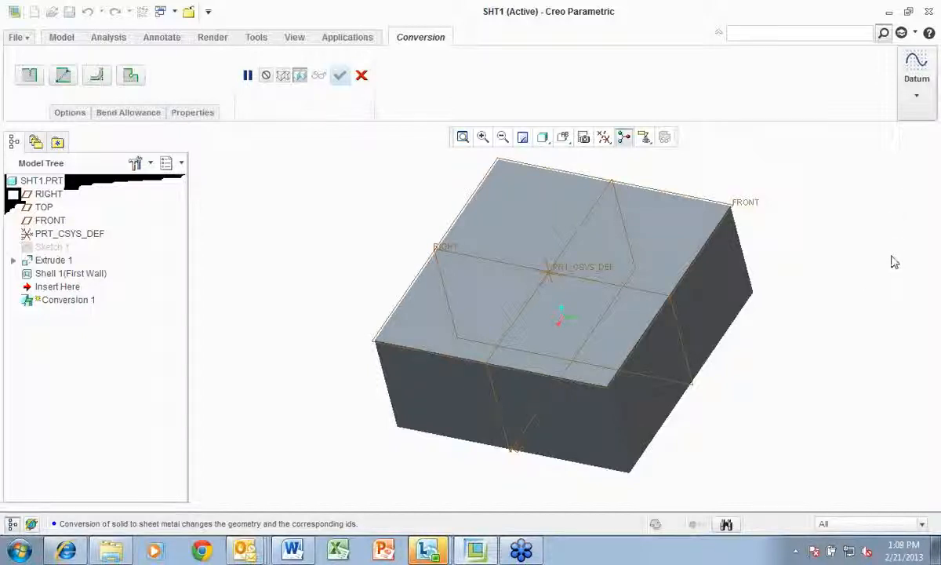
{"action": "left_click", "coordinate": [26, 78]}
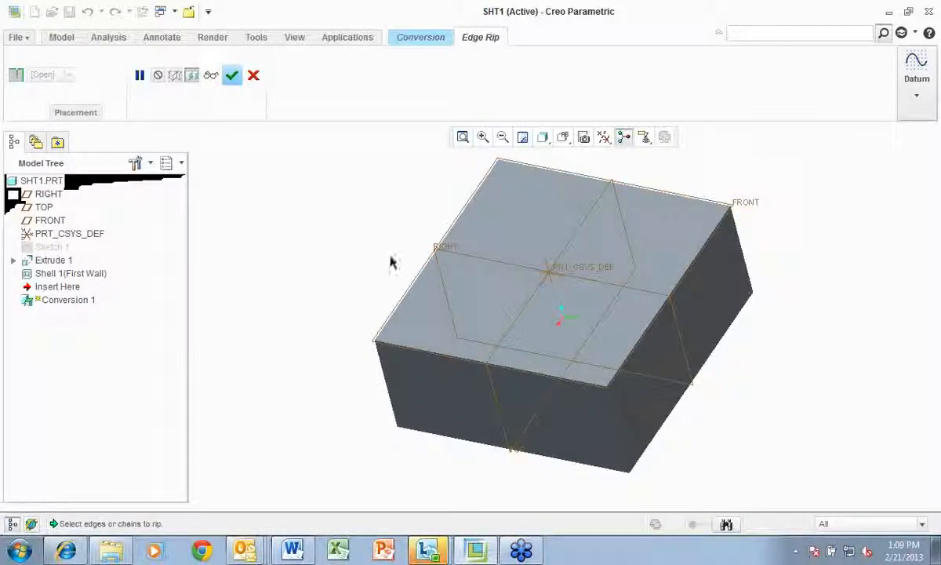
{"action": "left_click", "coordinate": [625, 425]}
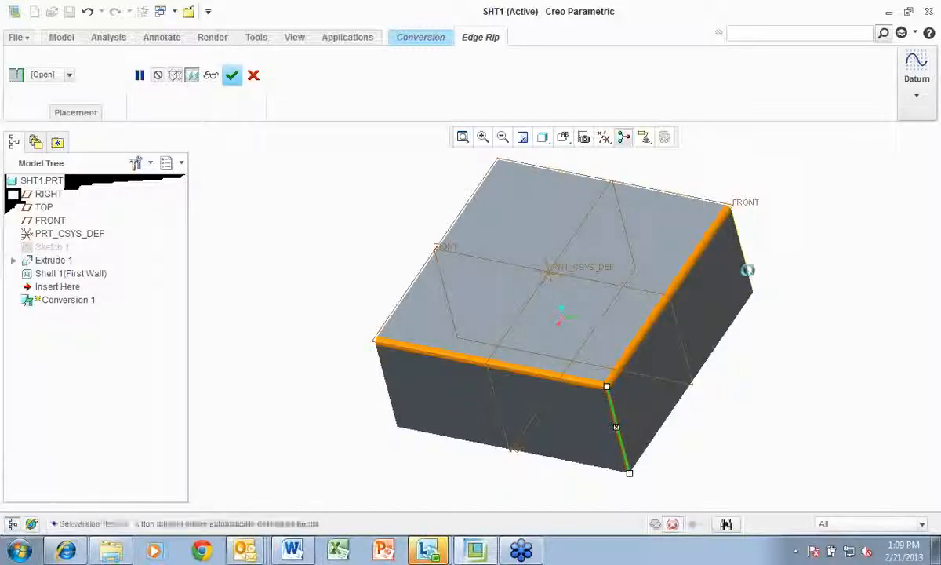
{"action": "left_click", "coordinate": [742, 266], "text": "ctrl"}
{"action": "middle_click_drag", "start_coordinate": [718, 343], "coordinate": [817, 353]}
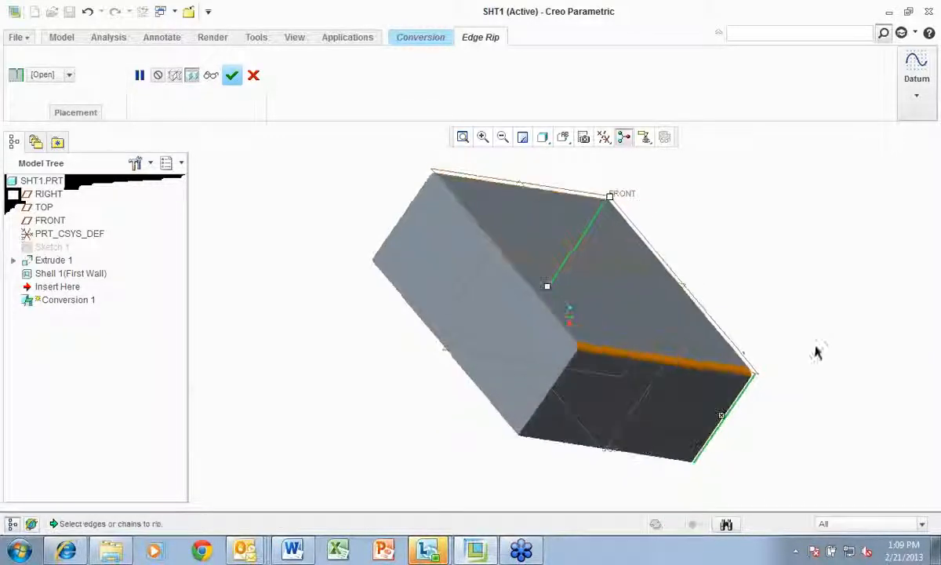
{"action": "left_click", "coordinate": [416, 214], "text": "ctrl"}
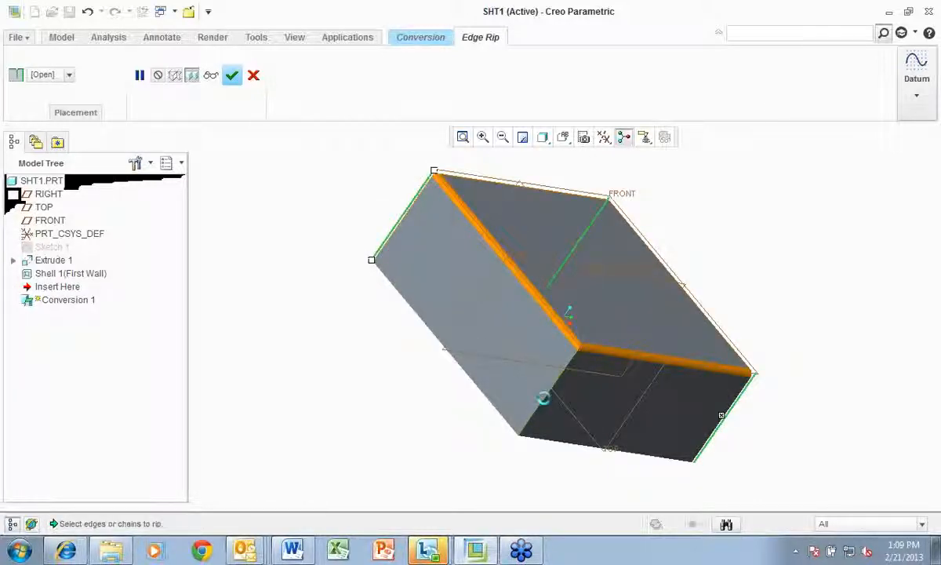
{"action": "middle_click_drag", "start_coordinate": [801, 307], "coordinate": [723, 307]}
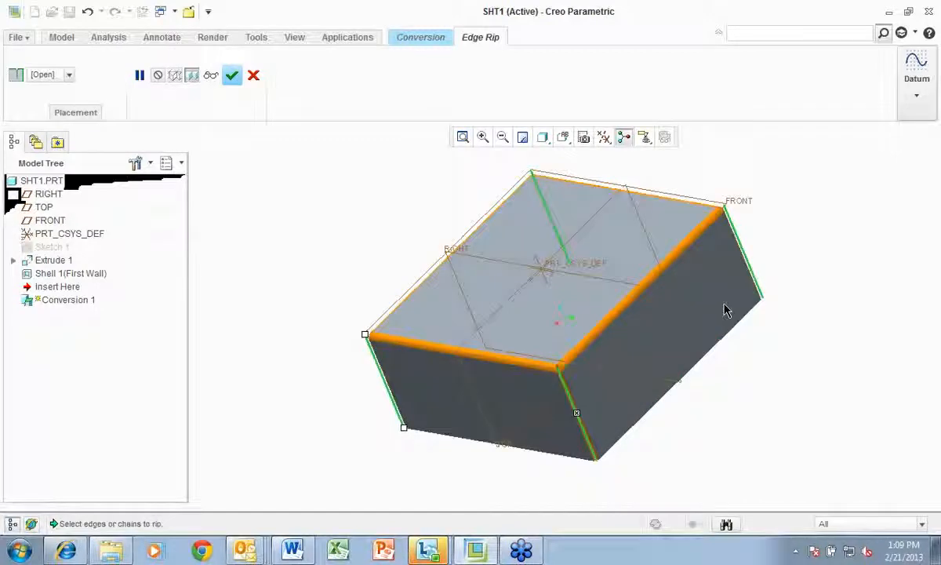
{"action": "scroll", "coordinate": [553, 378], "scroll_direction": "down", "scroll_amount": 5}
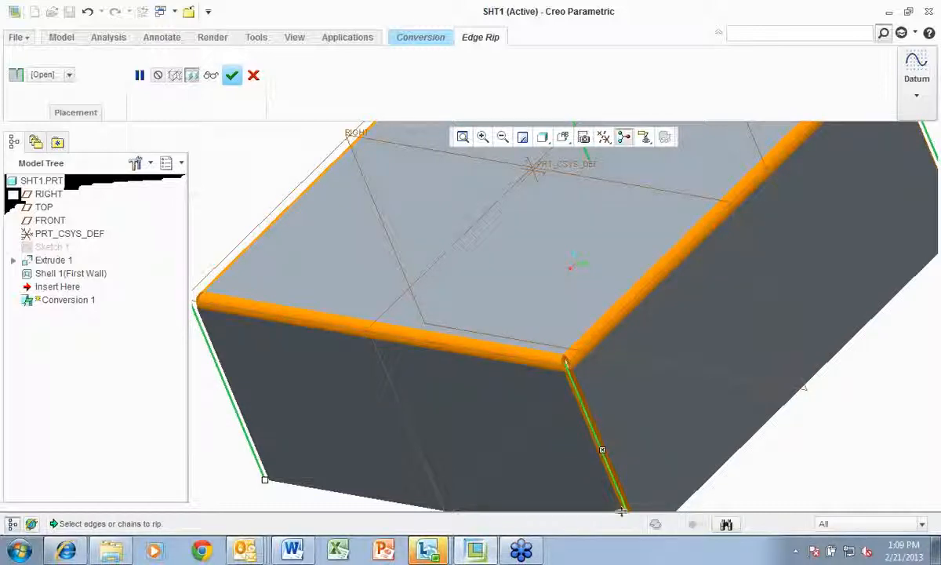
{"action": "scroll", "coordinate": [578, 367], "scroll_direction": "up", "scroll_amount": 5}
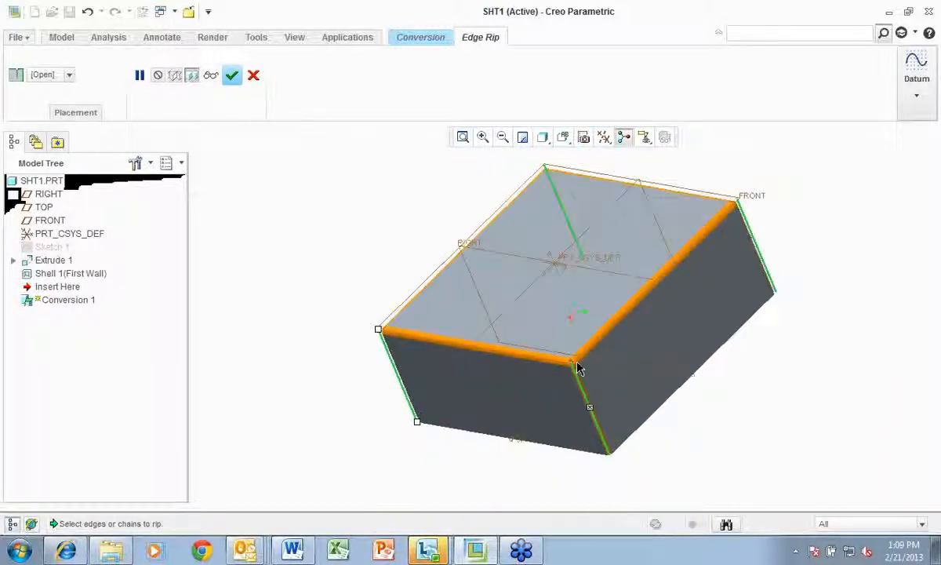
{"action": "left_click", "coordinate": [232, 77]}
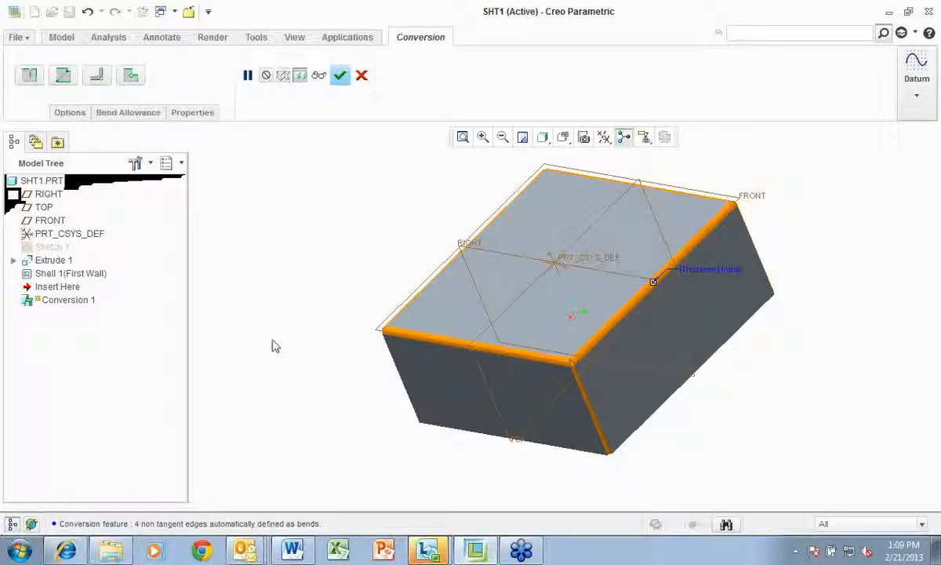
Step: Complete the Conversion feature and inspect the ripped box from several sides
{"action": "left_click", "coordinate": [340, 76]}
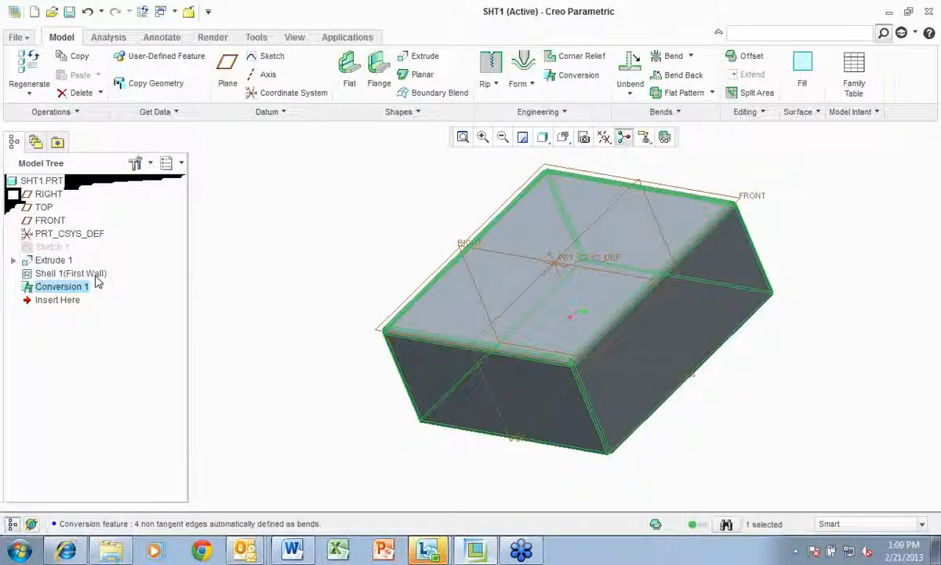
{"action": "middle_click_drag", "start_coordinate": [318, 278], "coordinate": [359, 269]}
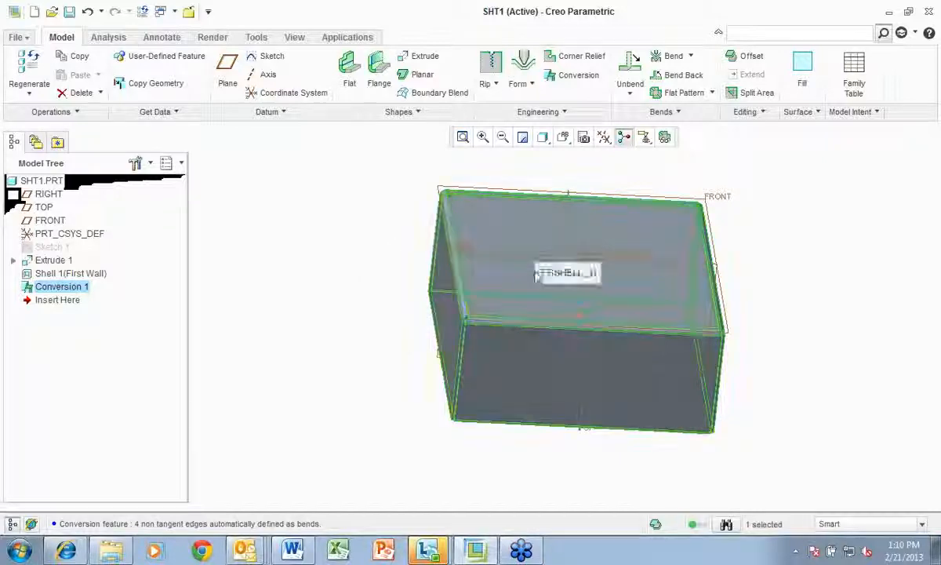
{"action": "middle_click_drag", "start_coordinate": [352, 328], "coordinate": [372, 308]}
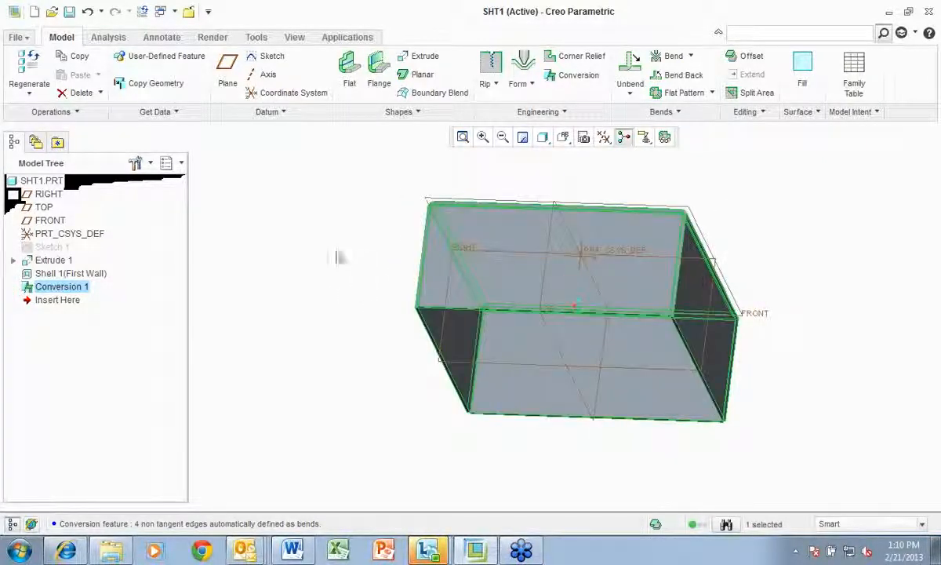
Step: Search the configuration options for the keyword flat
{"action": "left_click", "coordinate": [18, 38]}
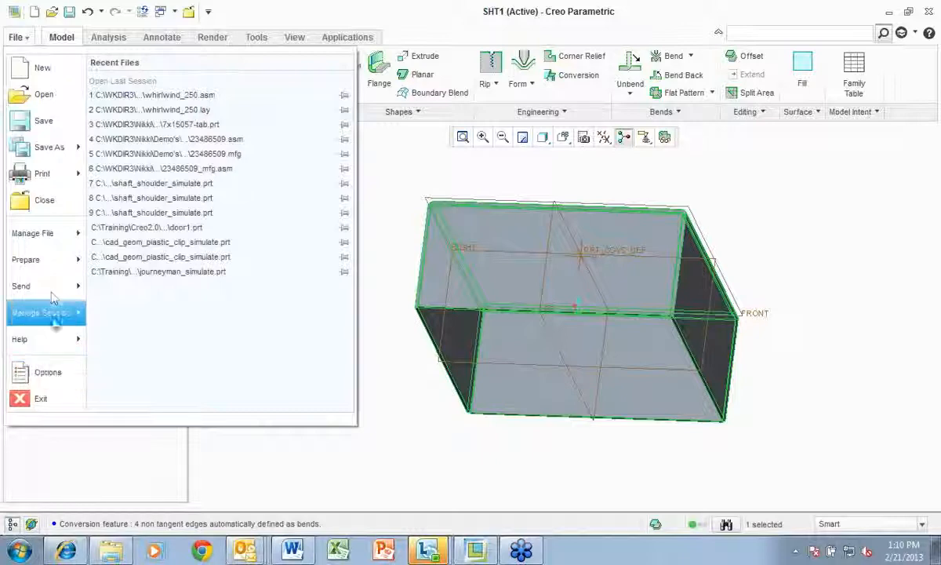
{"action": "mouse_move", "coordinate": [45, 265]}
{"action": "left_click", "coordinate": [46, 372]}
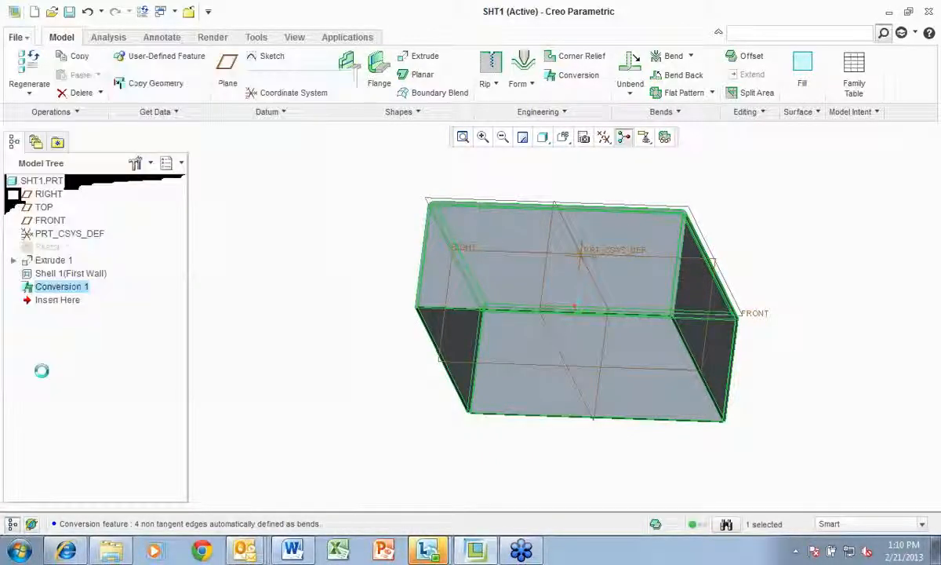
{"action": "left_click", "coordinate": [205, 219]}
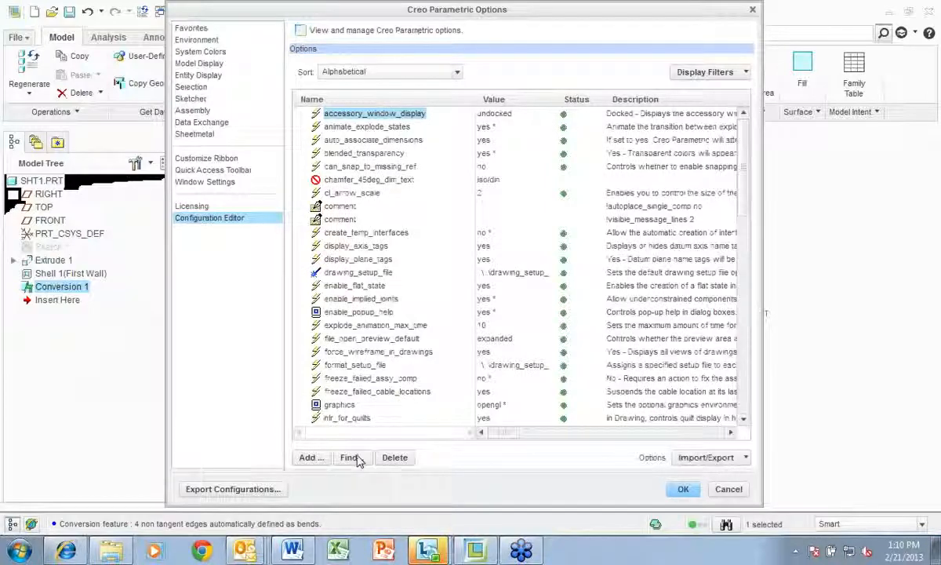
{"action": "left_click", "coordinate": [350, 457]}
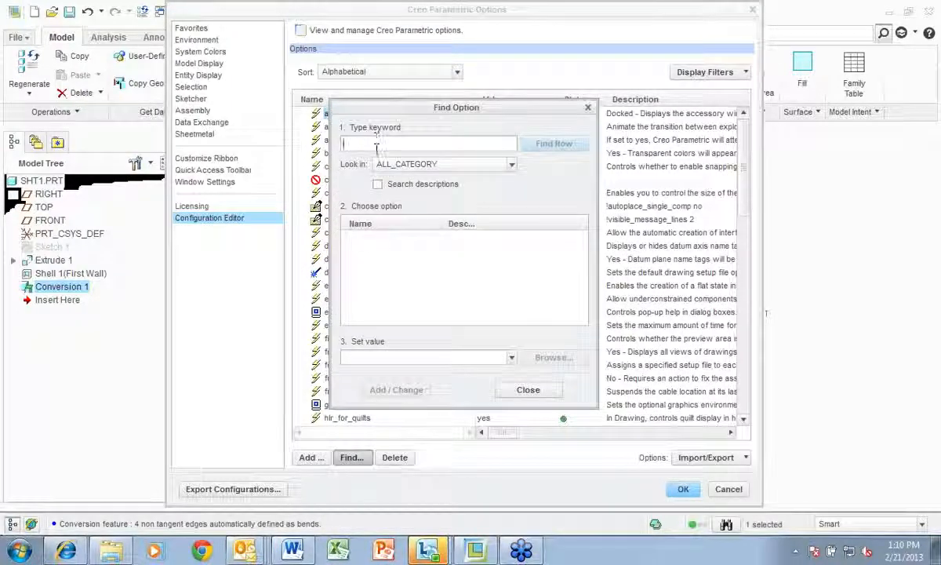
{"action": "type", "text": "flat"}
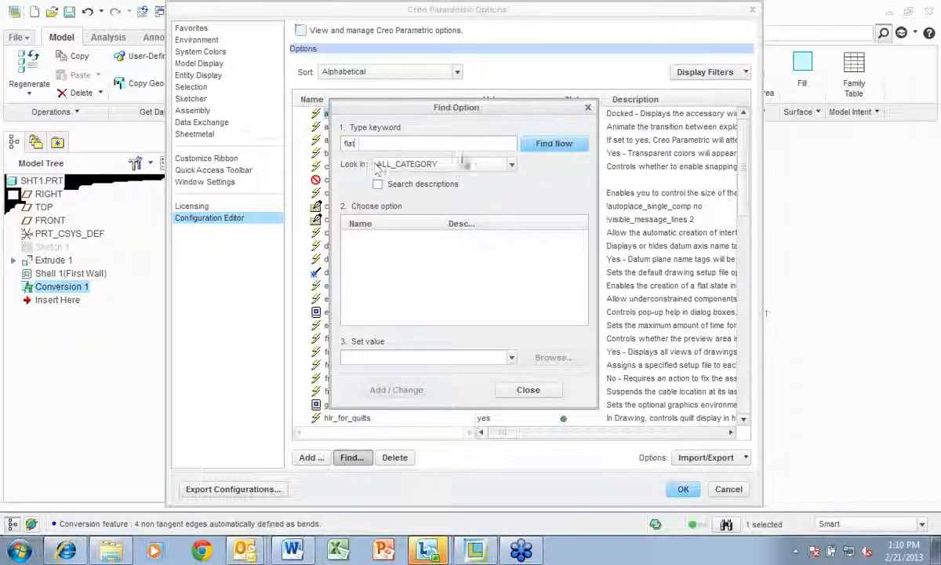
{"action": "left_click", "coordinate": [556, 147]}
Step: Set the enable_flat_state configuration option to yes and leave the options without applying them
{"action": "left_click", "coordinate": [376, 249]}
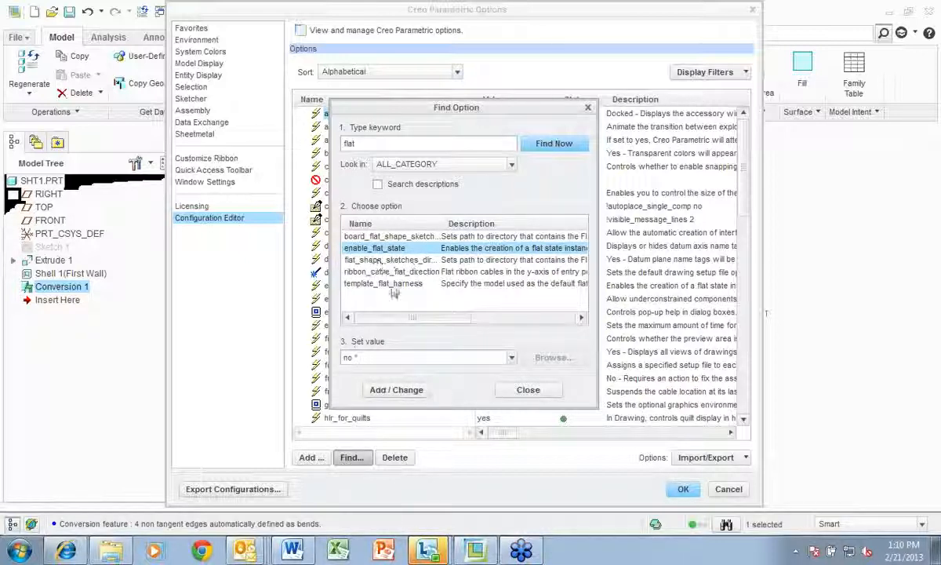
{"action": "left_click", "coordinate": [478, 357]}
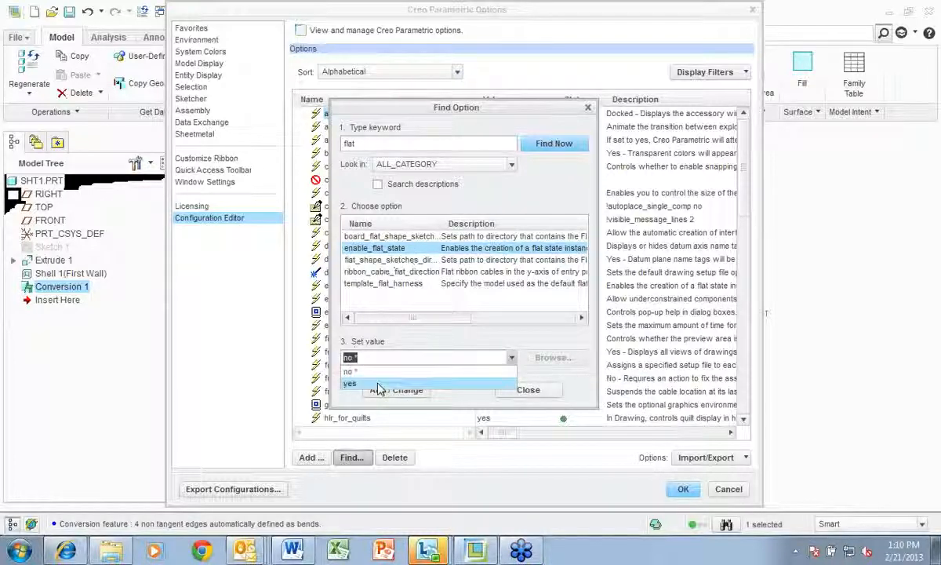
{"action": "left_click", "coordinate": [383, 383]}
{"action": "left_click", "coordinate": [397, 390]}
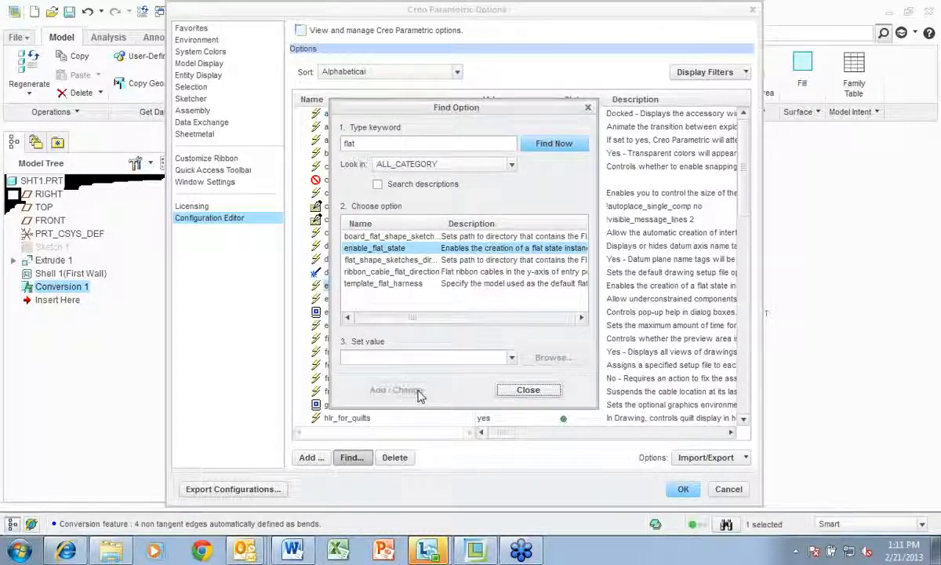
{"action": "left_click", "coordinate": [515, 390]}
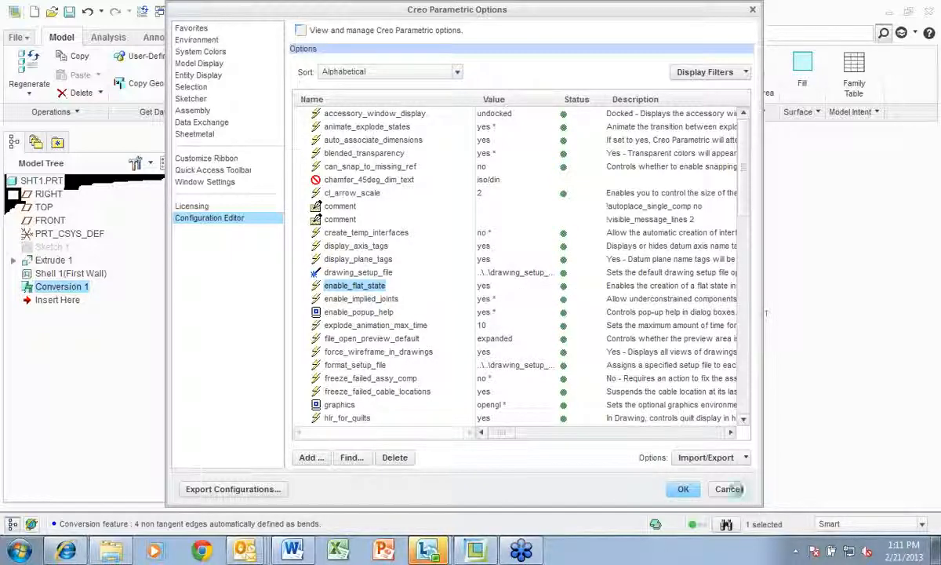
{"action": "left_click", "coordinate": [728, 490]}
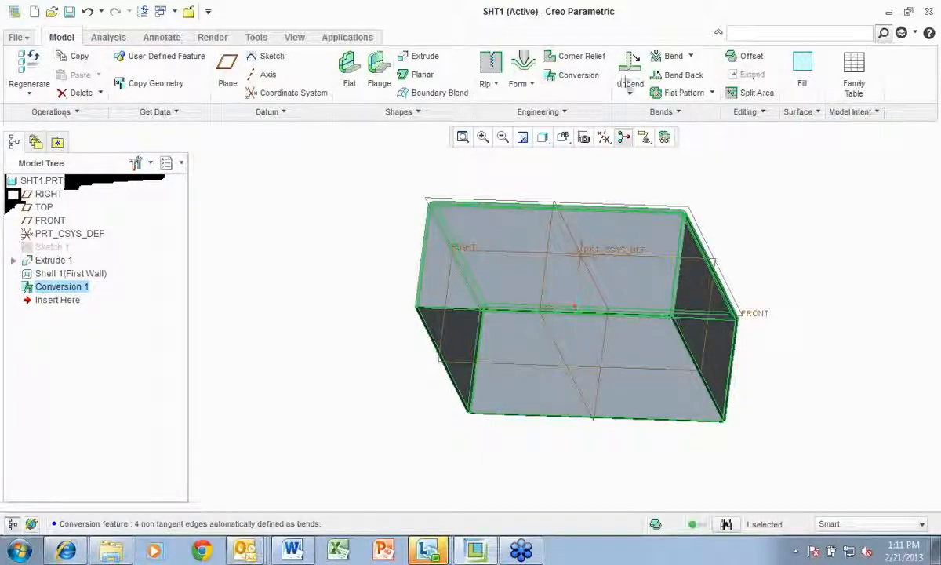
{"action": "left_click", "coordinate": [109, 37]}
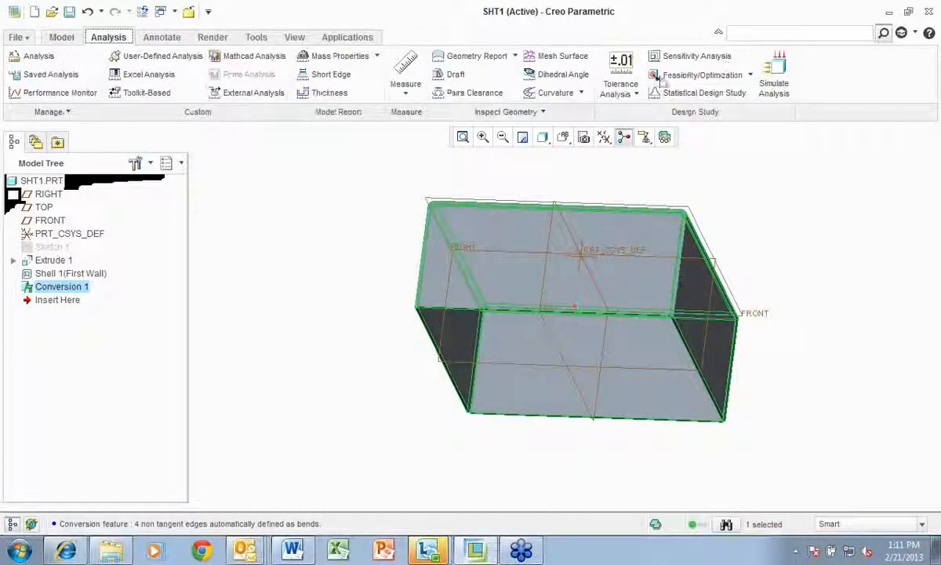
{"action": "left_click", "coordinate": [167, 38]}
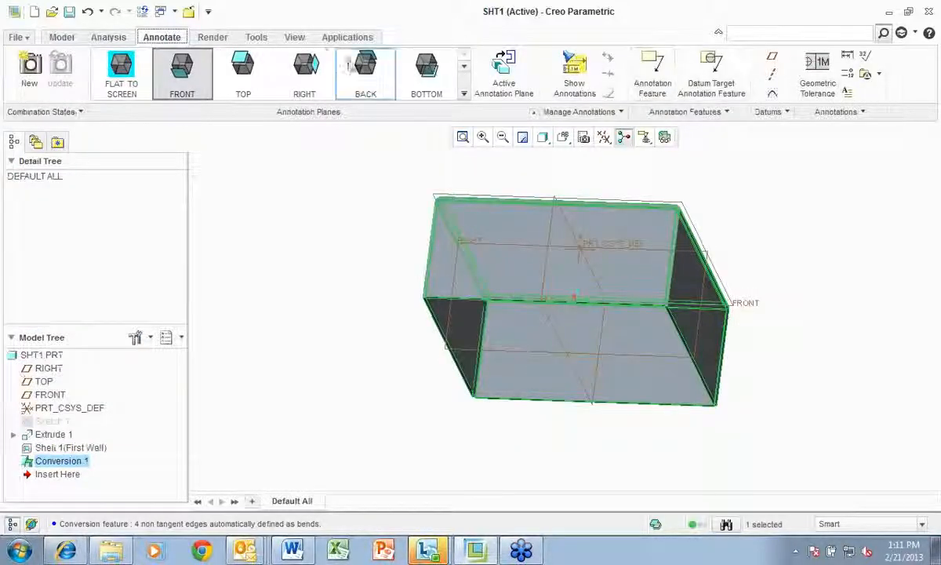
{"action": "left_click", "coordinate": [212, 37]}
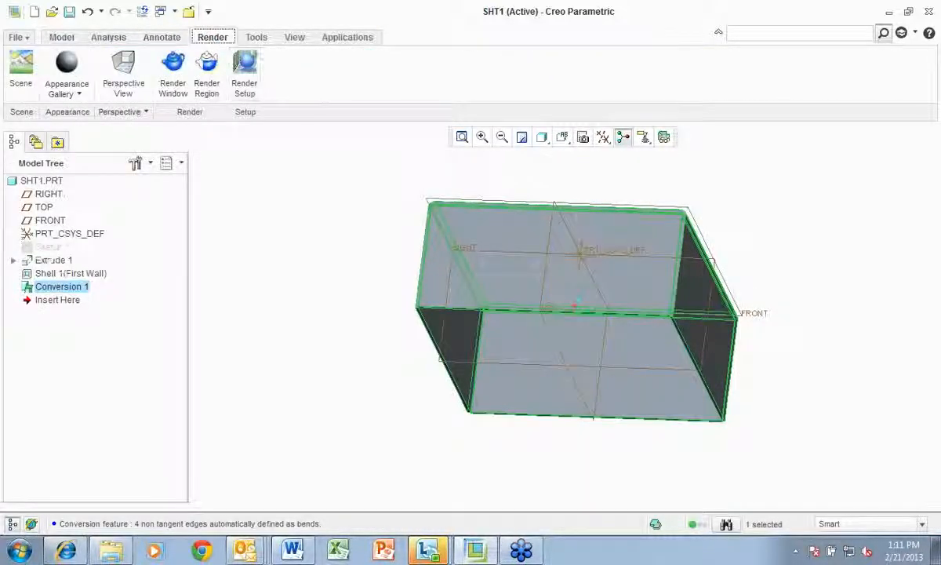
{"action": "left_click", "coordinate": [258, 38]}
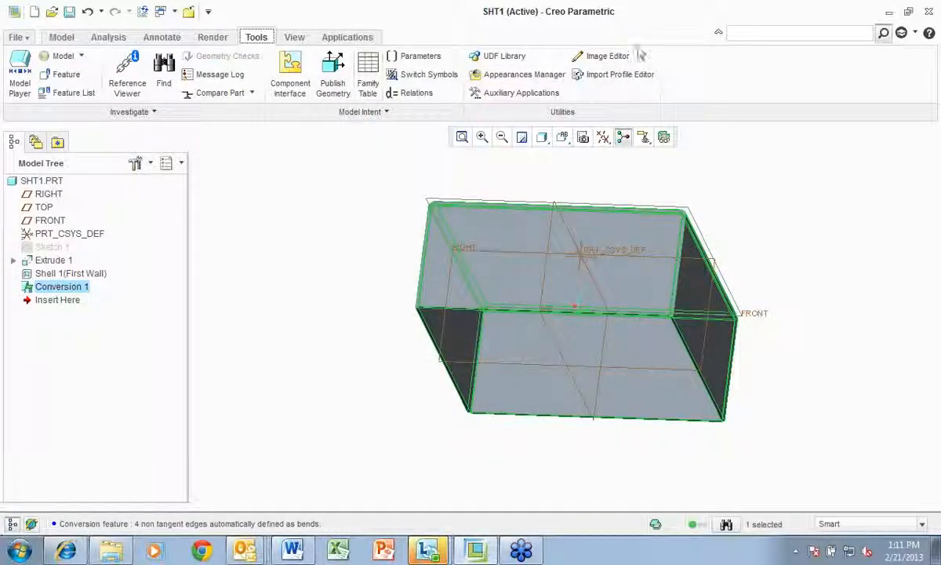
{"action": "left_click", "coordinate": [295, 37]}
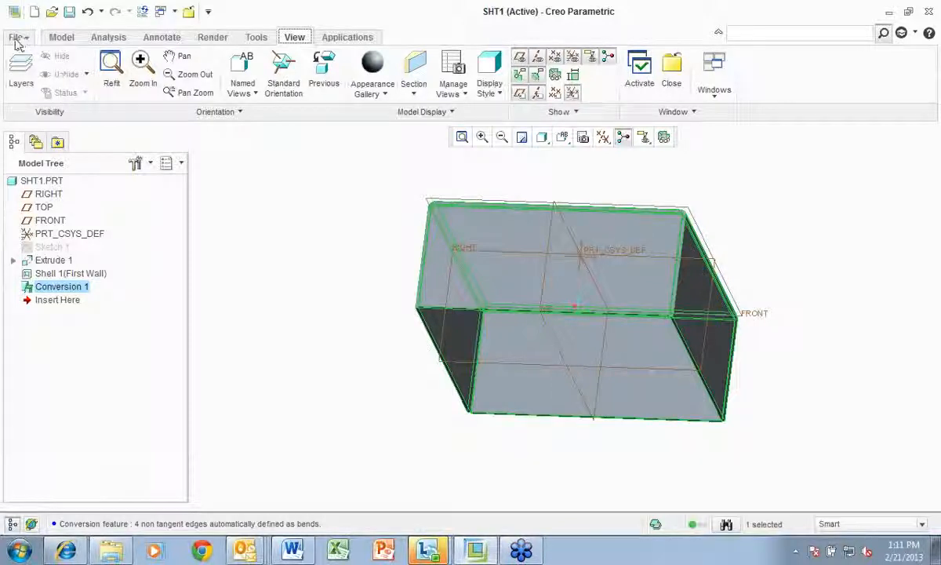
{"action": "left_click", "coordinate": [61, 37]}
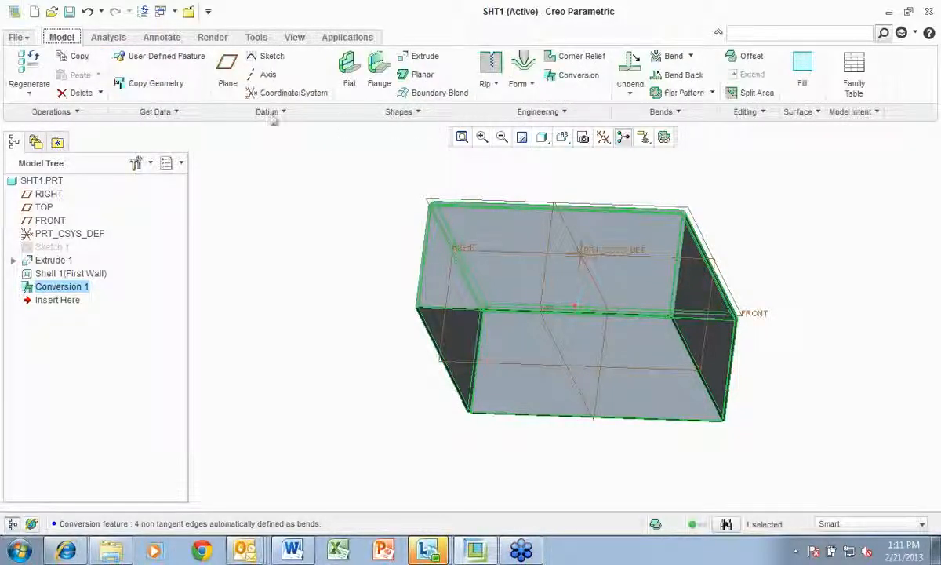
Step: Open the Flat State Instances setting for editing in the part's sheet metal model properties
{"action": "left_click", "coordinate": [16, 37]}
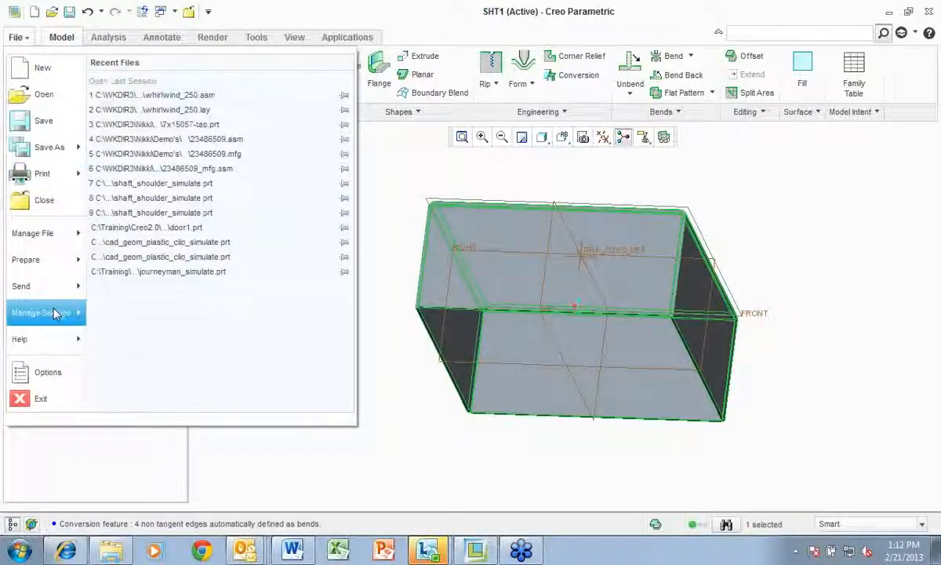
{"action": "mouse_move", "coordinate": [55, 313]}
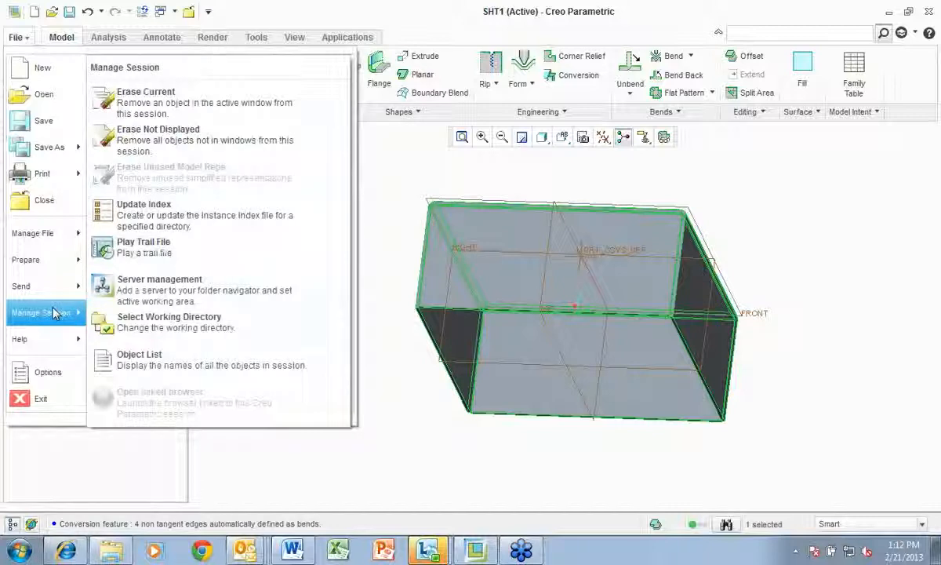
{"action": "mouse_move", "coordinate": [36, 267]}
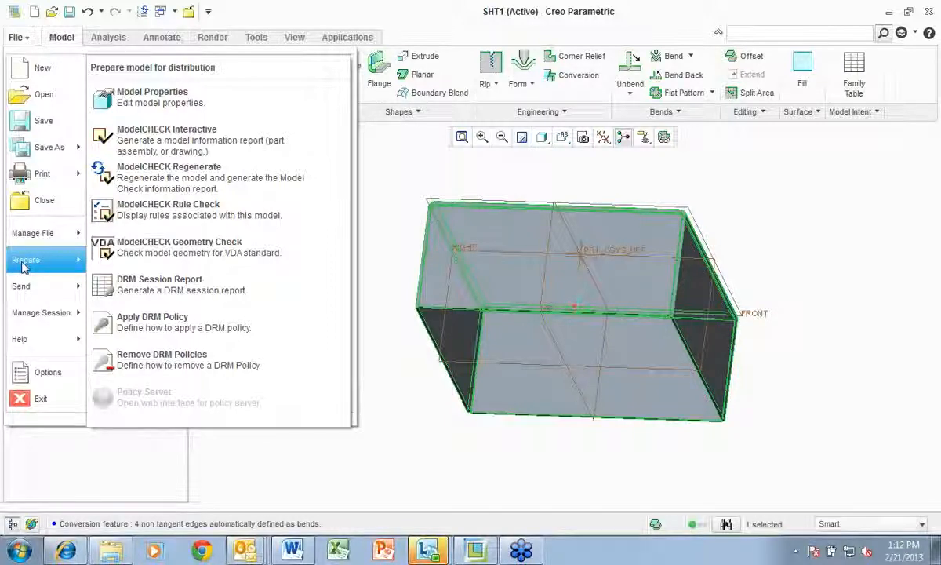
{"action": "left_click", "coordinate": [27, 267]}
{"action": "left_click", "coordinate": [47, 266]}
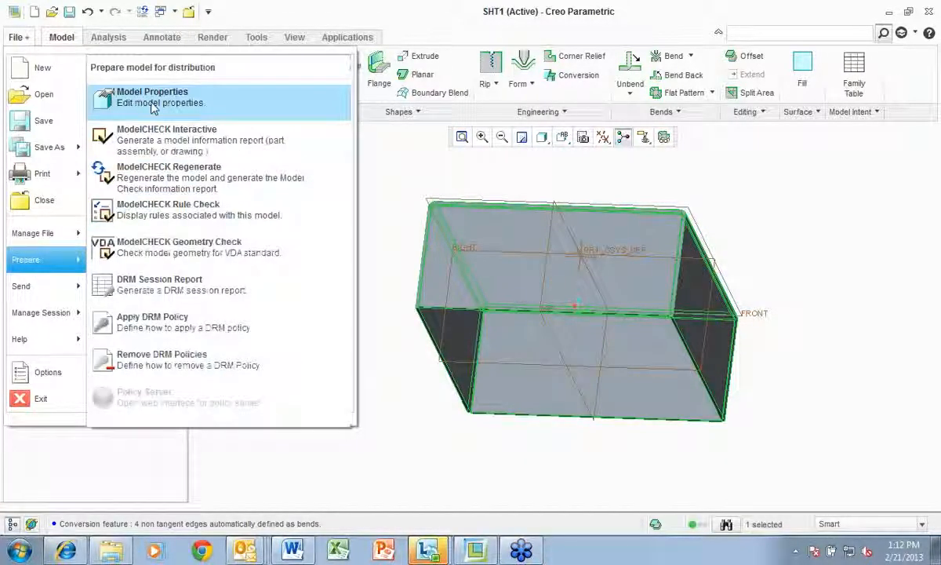
{"action": "left_click", "coordinate": [153, 100]}
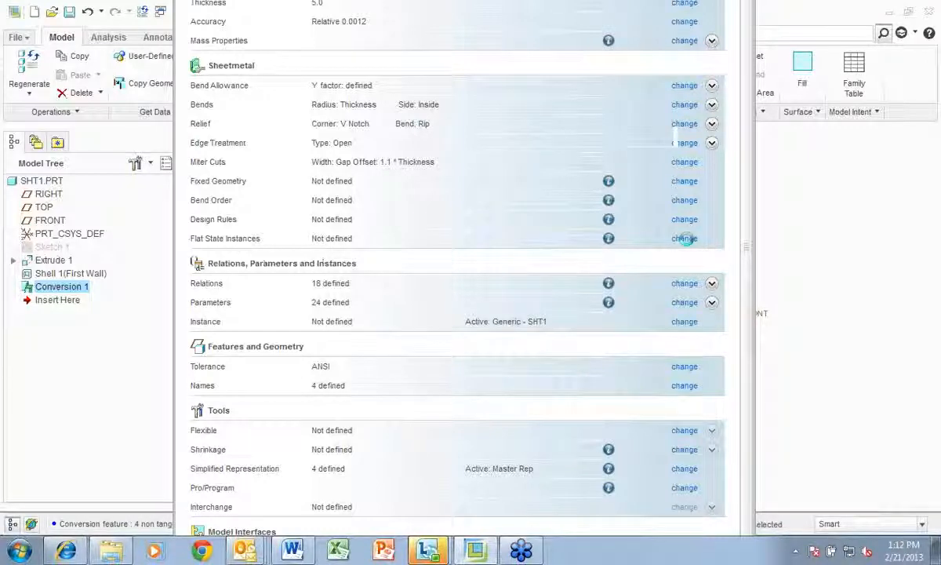
{"action": "left_click", "coordinate": [685, 240]}
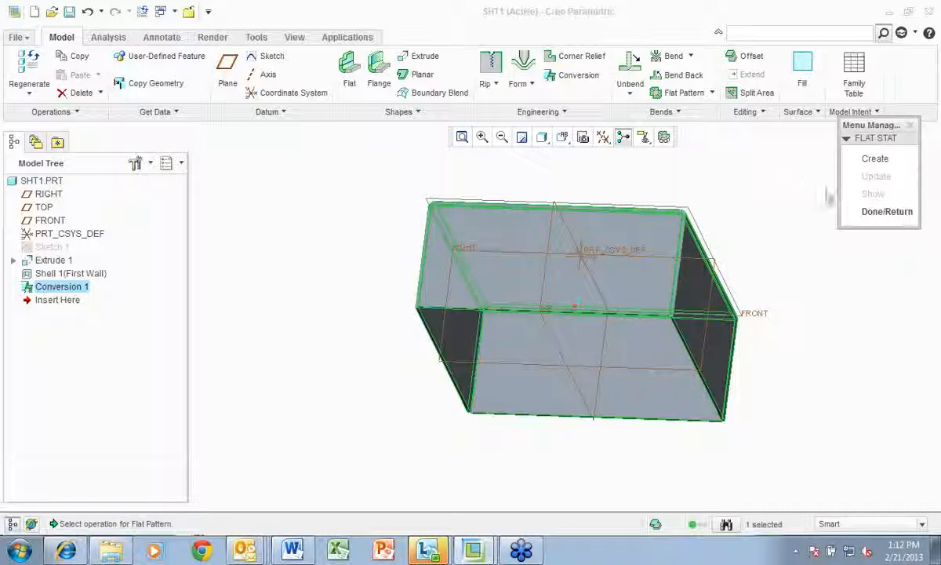
Step: Create the flat state instance SHT1_FLAT1 from the Fully Formed part state, unbending all walls with the box's large closed face fixed
{"action": "left_click", "coordinate": [877, 159]}
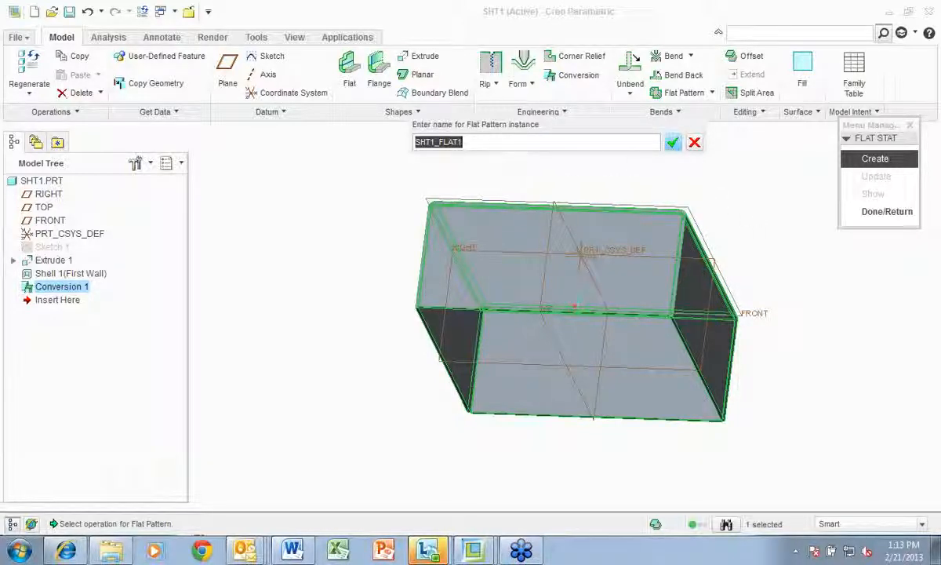
{"action": "left_click", "coordinate": [673, 142]}
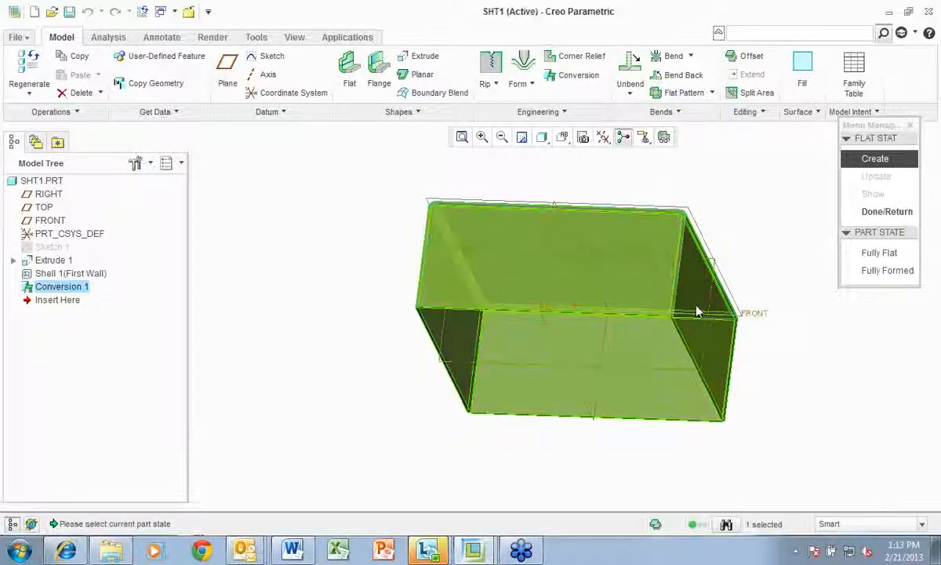
{"action": "middle_click_drag", "start_coordinate": [699, 311], "coordinate": [633, 312]}
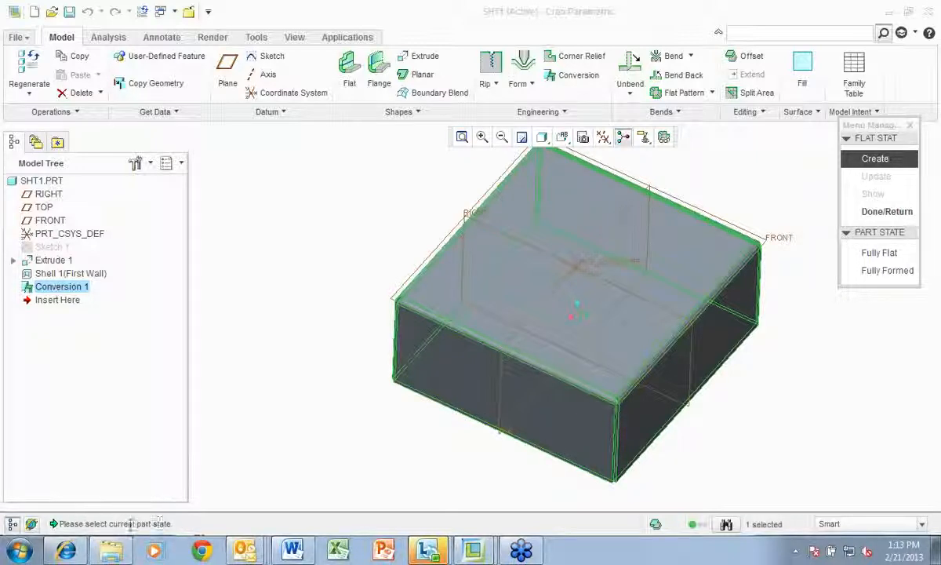
{"action": "left_click", "coordinate": [857, 253]}
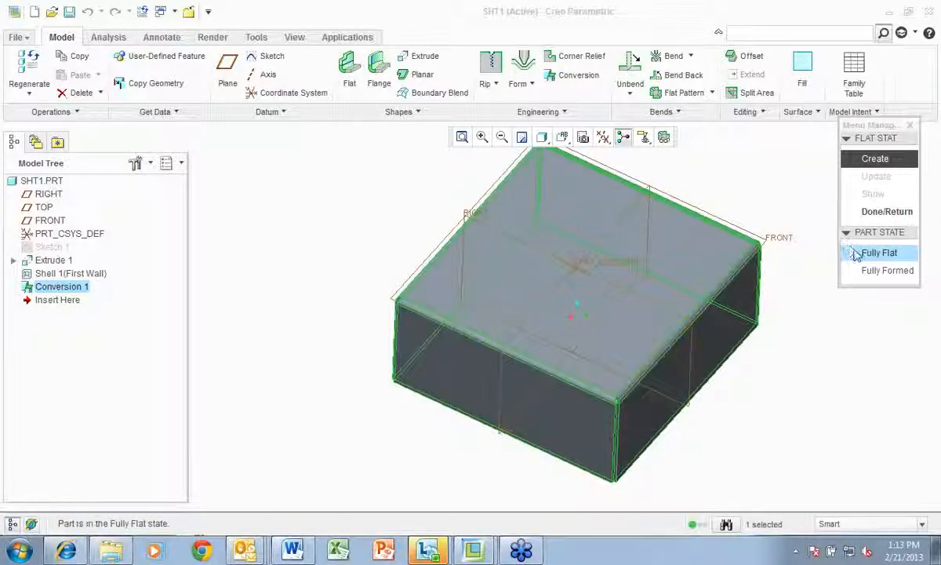
{"action": "left_click", "coordinate": [858, 272]}
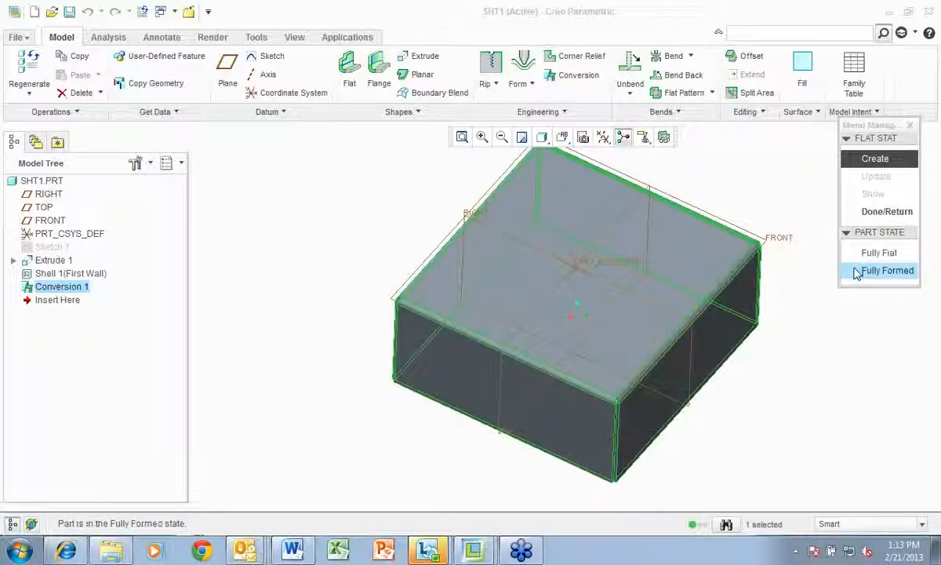
{"action": "left_click", "coordinate": [863, 270]}
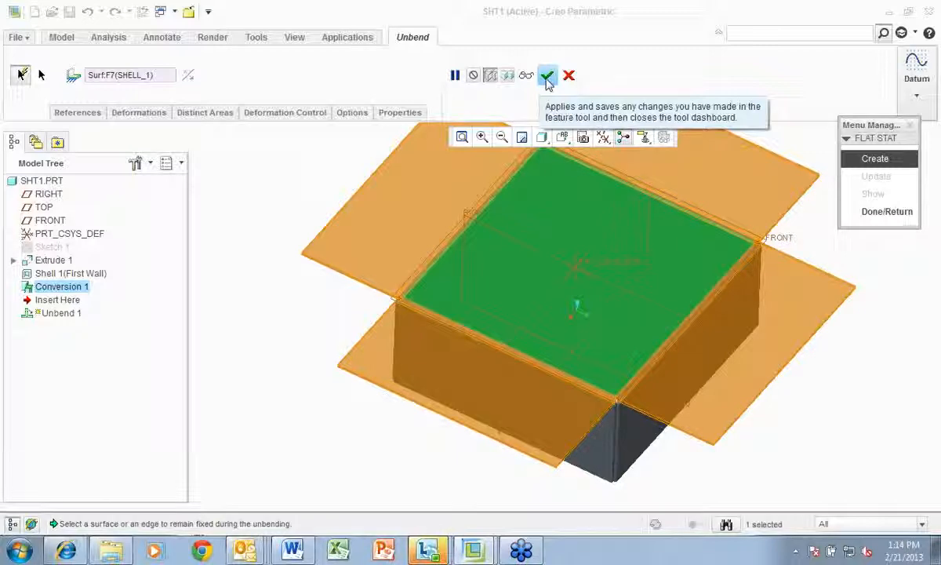
{"action": "left_click", "coordinate": [547, 76]}
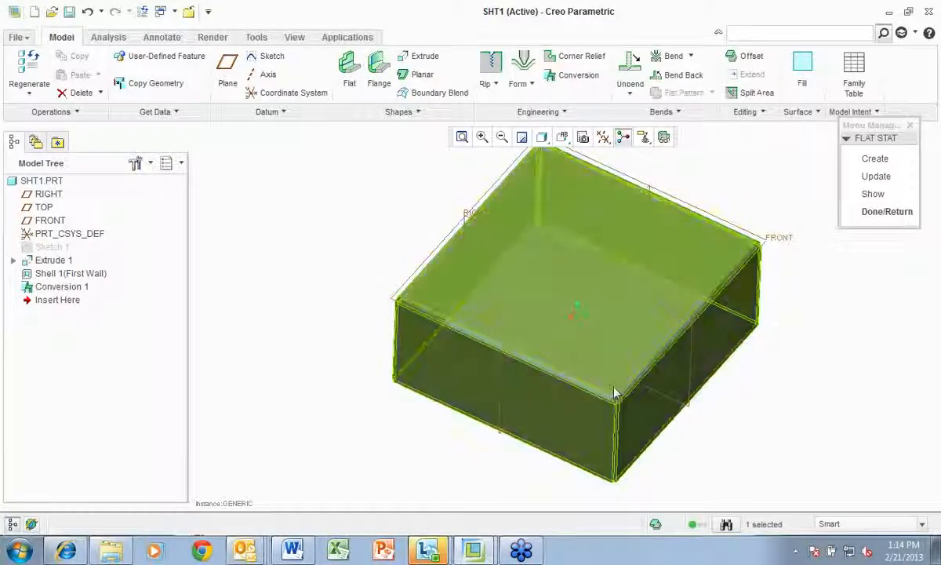
Step: Show the flat model SHT1_FLAT1 and examine one of its inner notch corners up close
{"action": "left_click", "coordinate": [867, 196]}
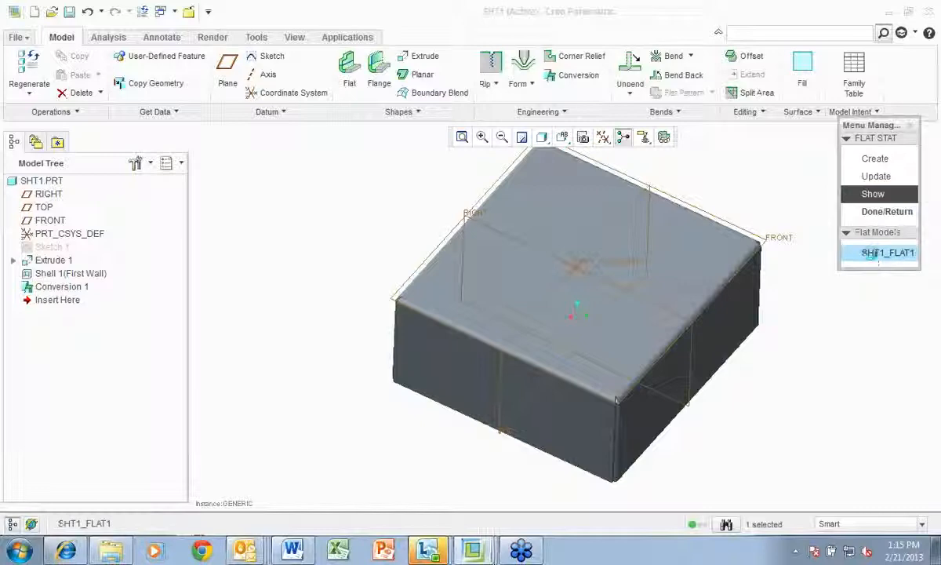
{"action": "left_click", "coordinate": [873, 254]}
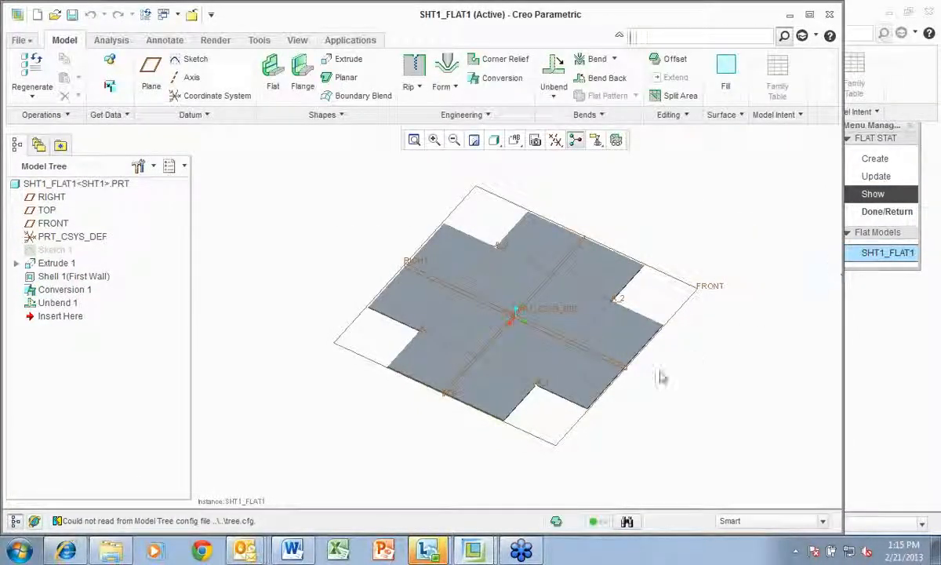
{"action": "scroll", "coordinate": [565, 375], "scroll_direction": "down", "scroll_amount": 5}
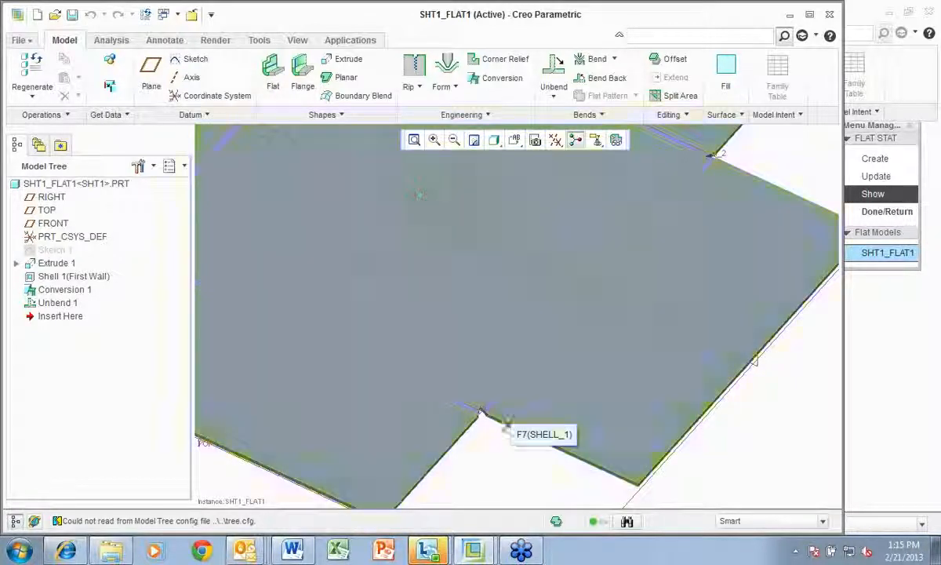
{"action": "scroll", "coordinate": [481, 407], "scroll_direction": "down", "scroll_amount": 5}
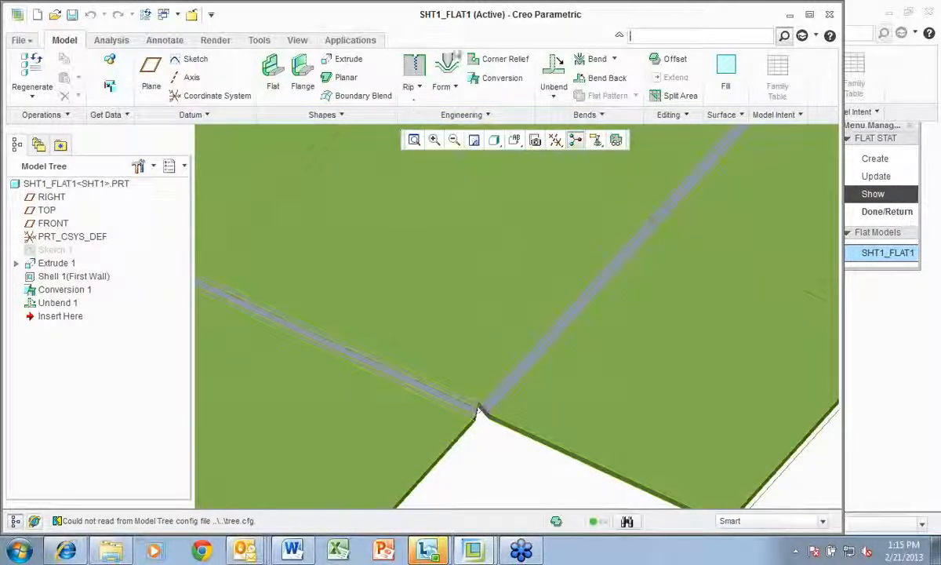
Step: Start a Corner Relief on the flat pattern and compare the Circular, Rectangular and Obround relief types at the notch corner
{"action": "left_click", "coordinate": [495, 59]}
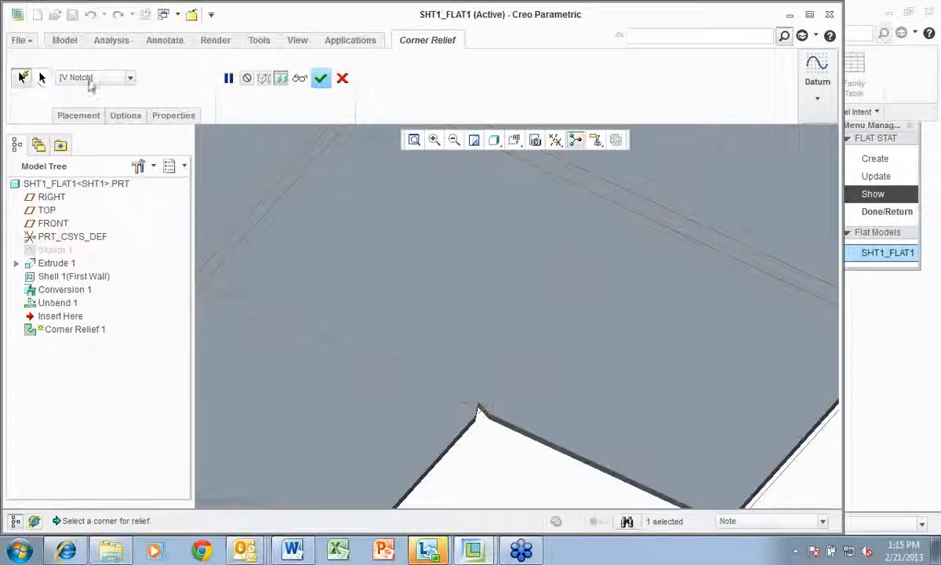
{"action": "left_click", "coordinate": [132, 78]}
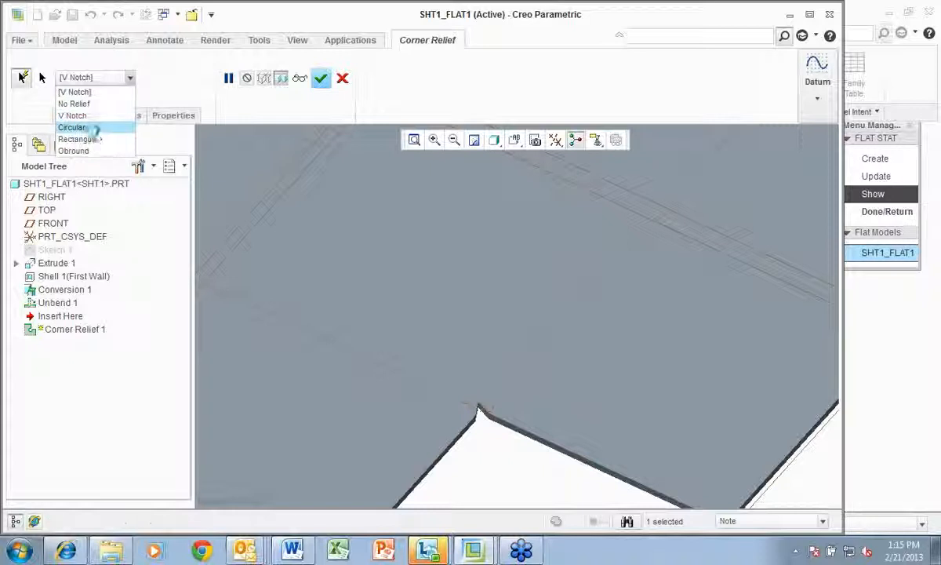
{"action": "left_click", "coordinate": [93, 130]}
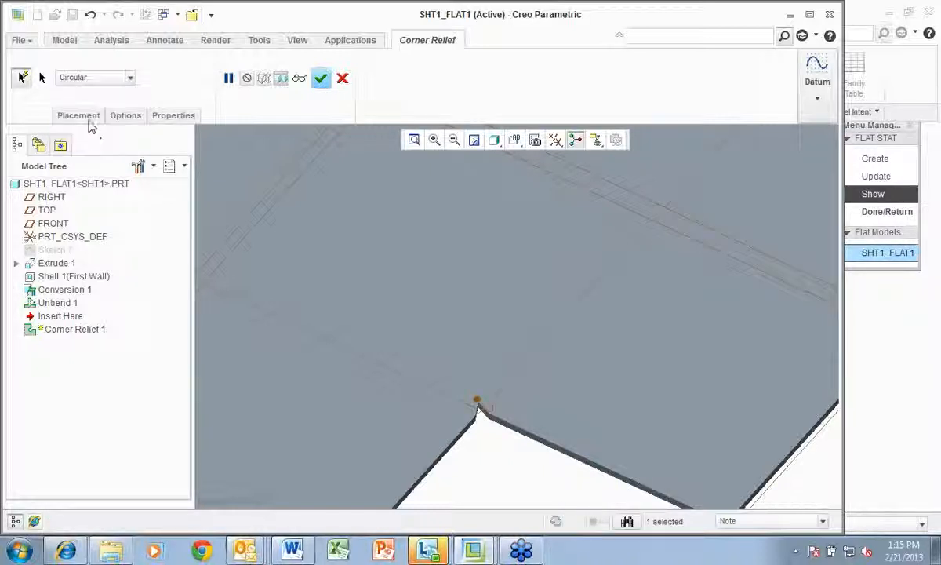
{"action": "left_click", "coordinate": [130, 77]}
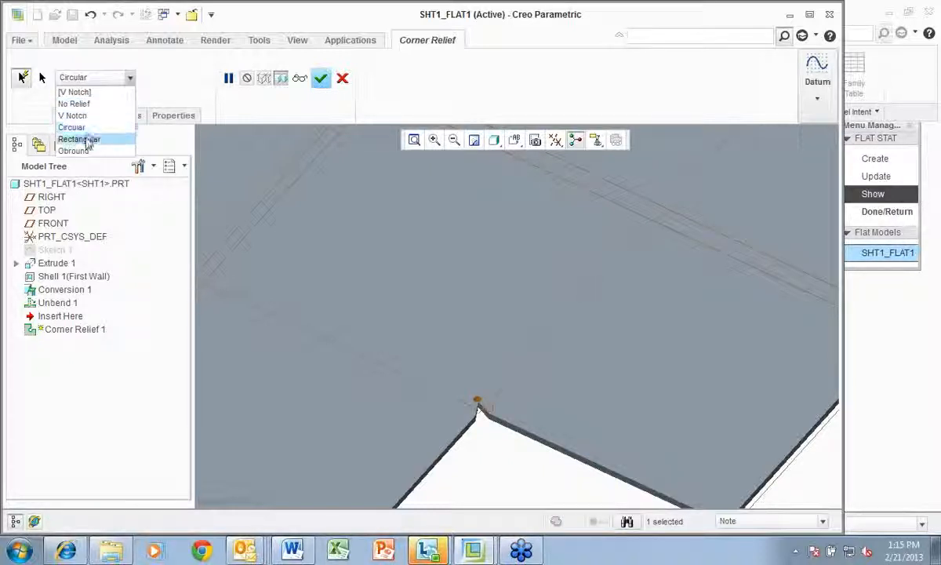
{"action": "left_click", "coordinate": [87, 139]}
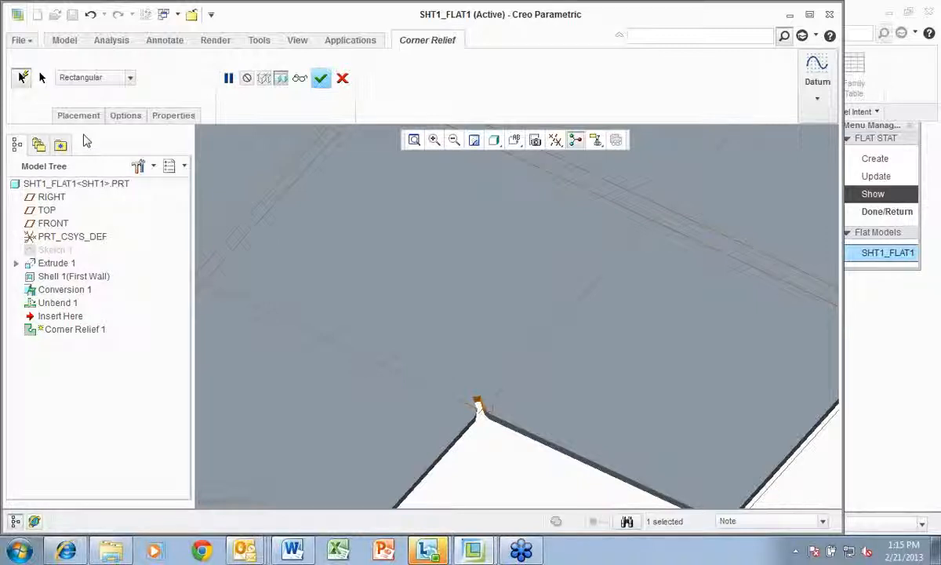
{"action": "left_click", "coordinate": [129, 77]}
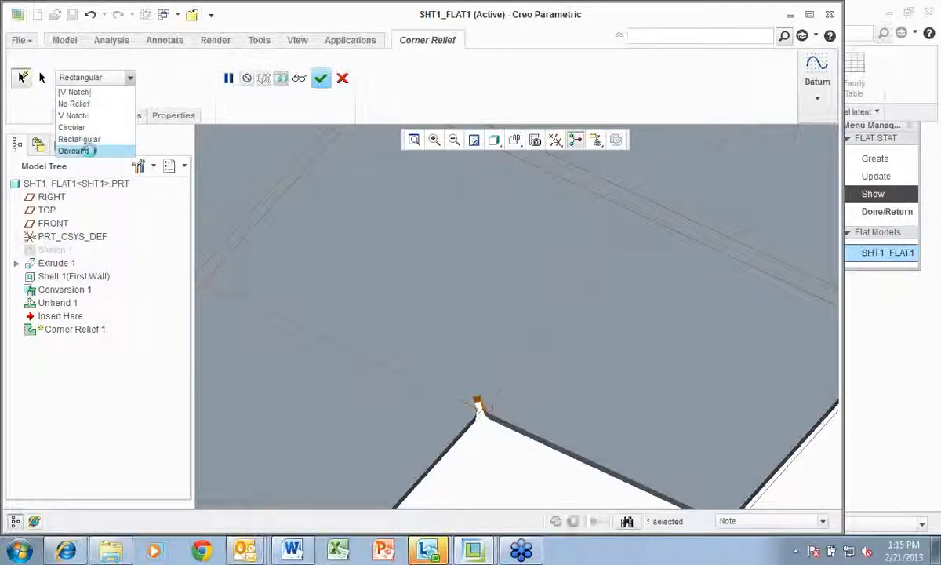
{"action": "left_click", "coordinate": [75, 151]}
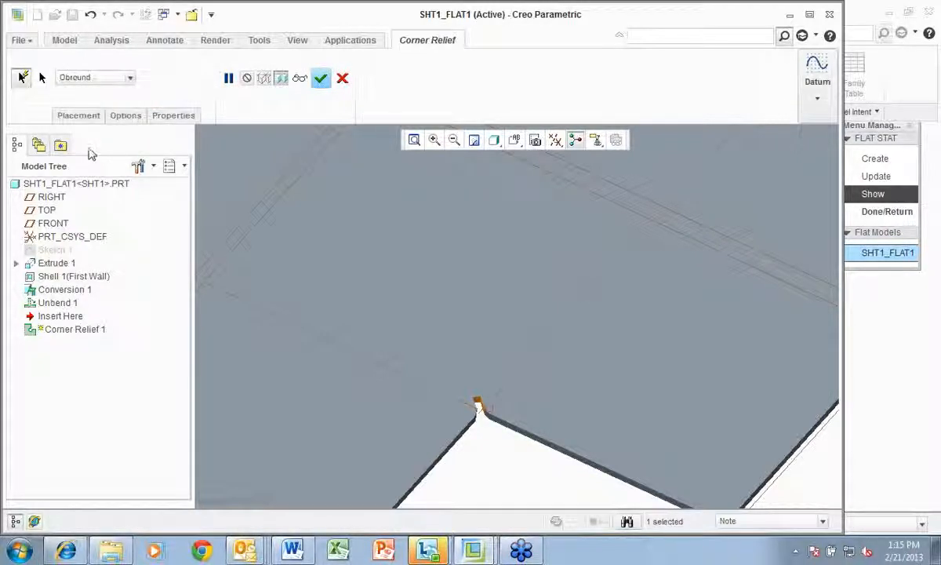
{"action": "left_click", "coordinate": [129, 77]}
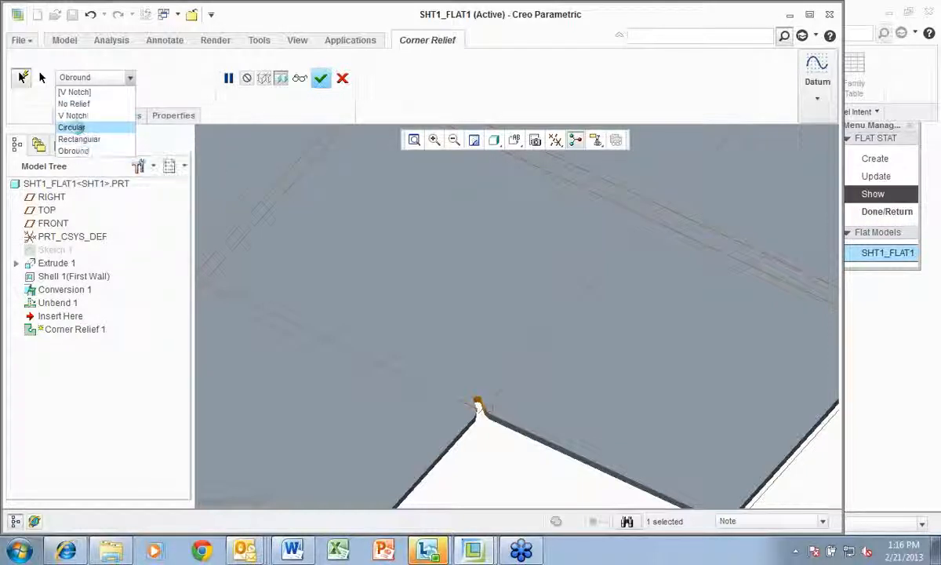
{"action": "left_click", "coordinate": [78, 130]}
{"action": "scroll", "coordinate": [479, 402], "scroll_direction": "up", "scroll_amount": 3}
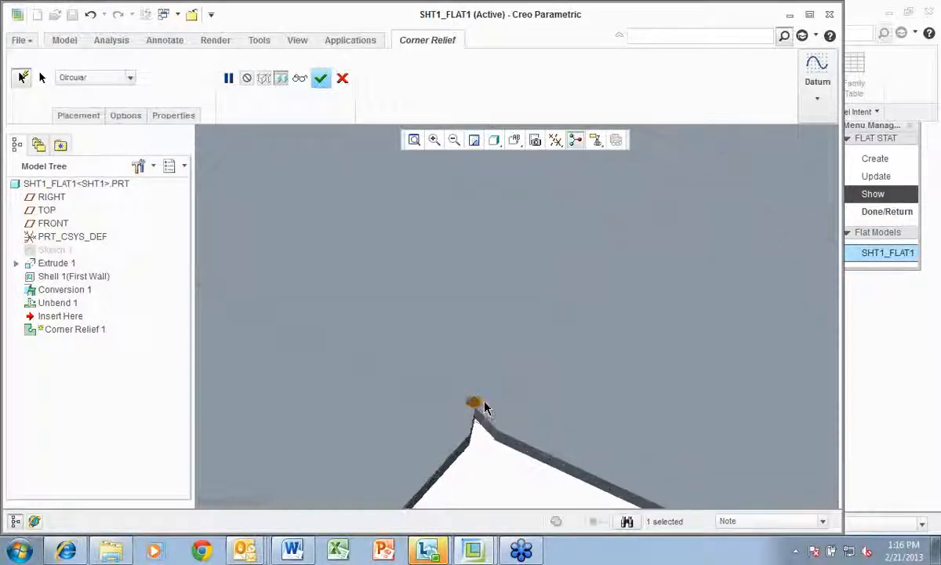
{"action": "scroll", "coordinate": [484, 408], "scroll_direction": "down", "scroll_amount": 2}
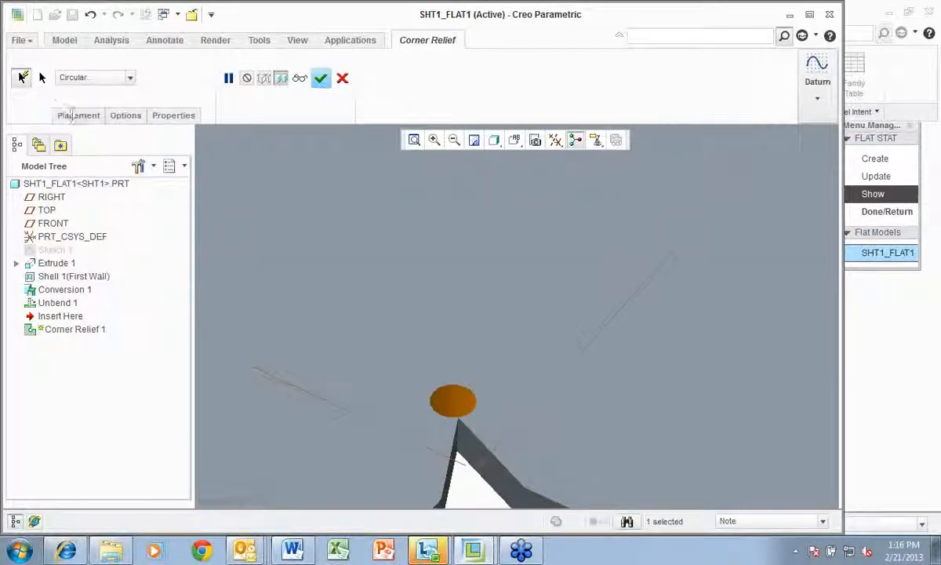
Step: Set the corner relief type to Rectangular, complete the feature and check the whole flat pattern
{"action": "left_click", "coordinate": [132, 78]}
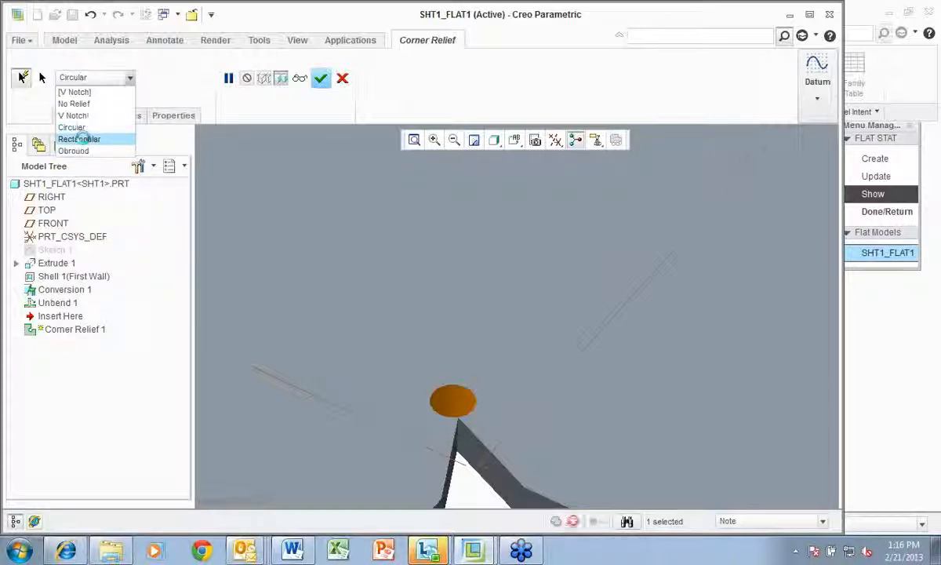
{"action": "left_click", "coordinate": [83, 139]}
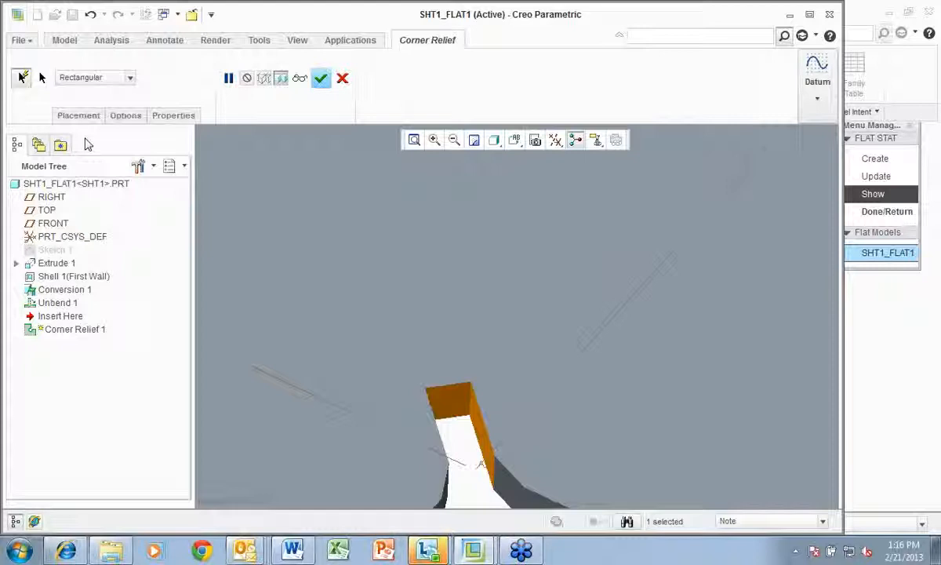
{"action": "left_click", "coordinate": [321, 78]}
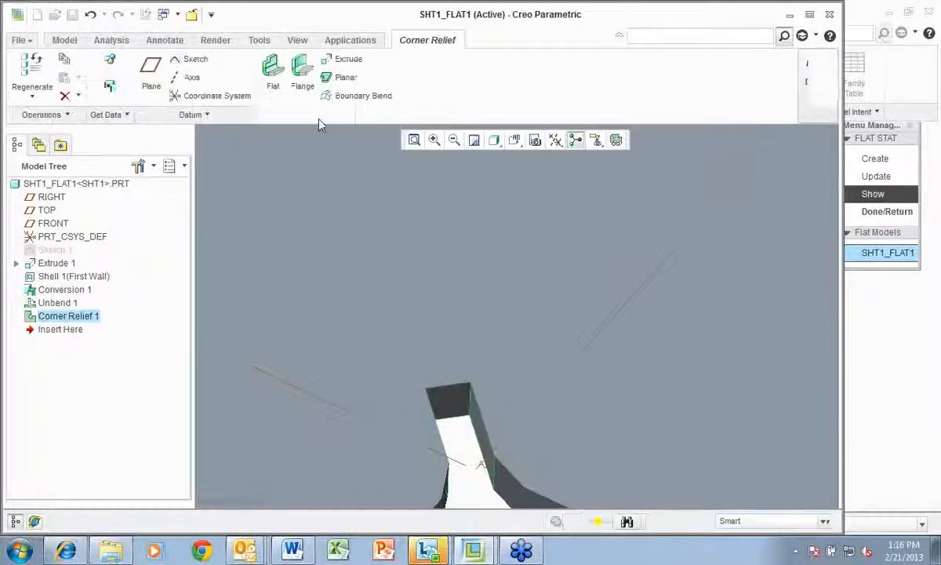
{"action": "scroll", "coordinate": [397, 238], "scroll_direction": "up", "scroll_amount": 4}
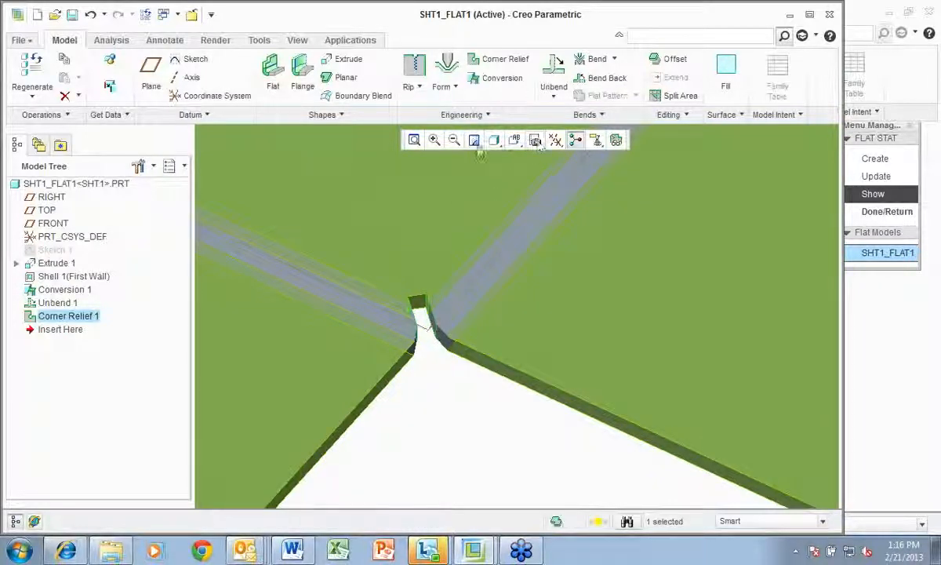
{"action": "left_click", "coordinate": [415, 139]}
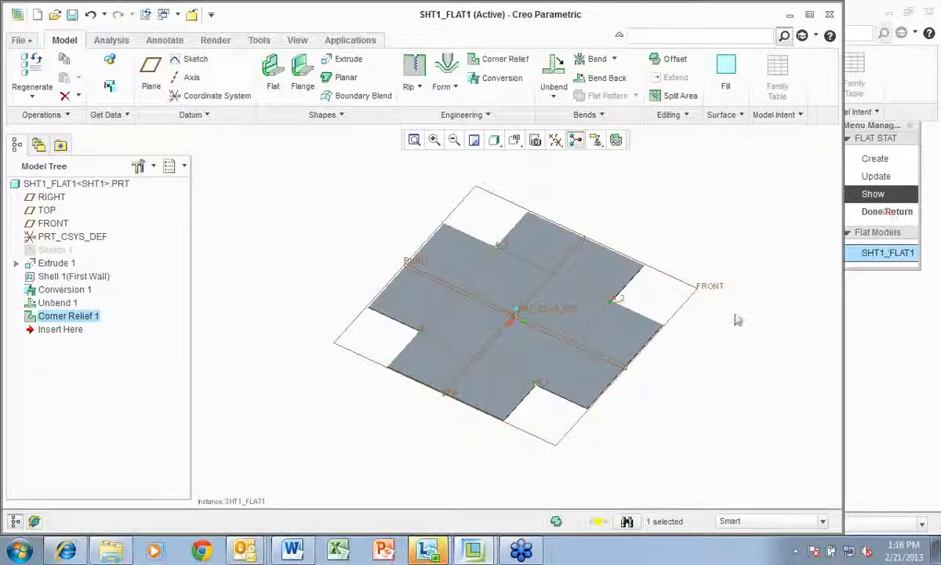
Step: Return to the formed SHT1 part and review its family table, including the Excel view of the table
{"action": "left_click", "coordinate": [190, 14]}
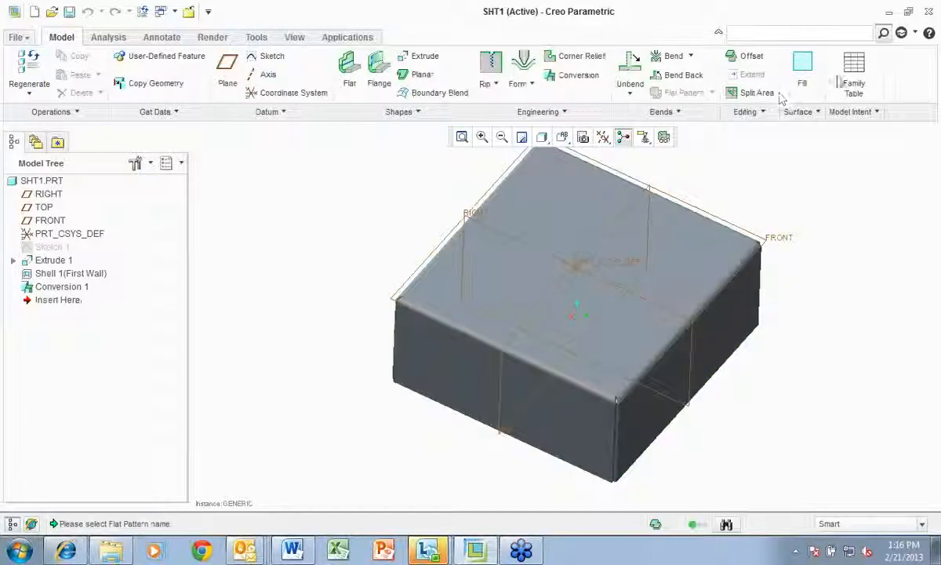
{"action": "left_click", "coordinate": [853, 77]}
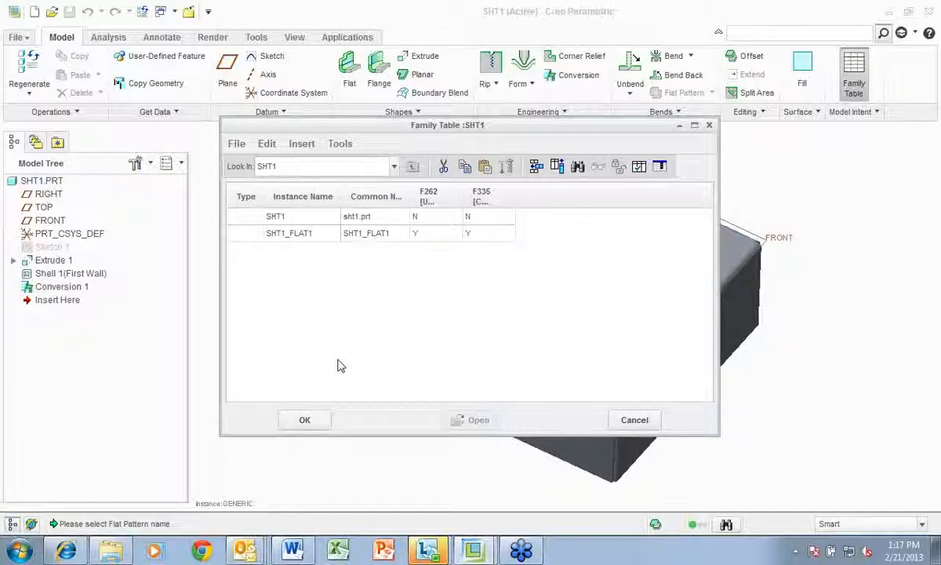
{"action": "left_click", "coordinate": [661, 168]}
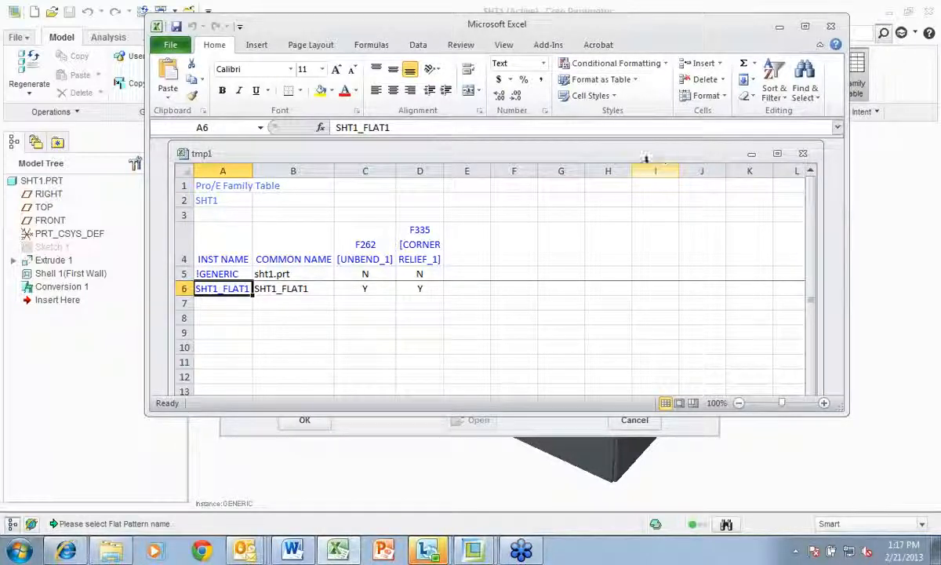
{"action": "left_click", "coordinate": [831, 28]}
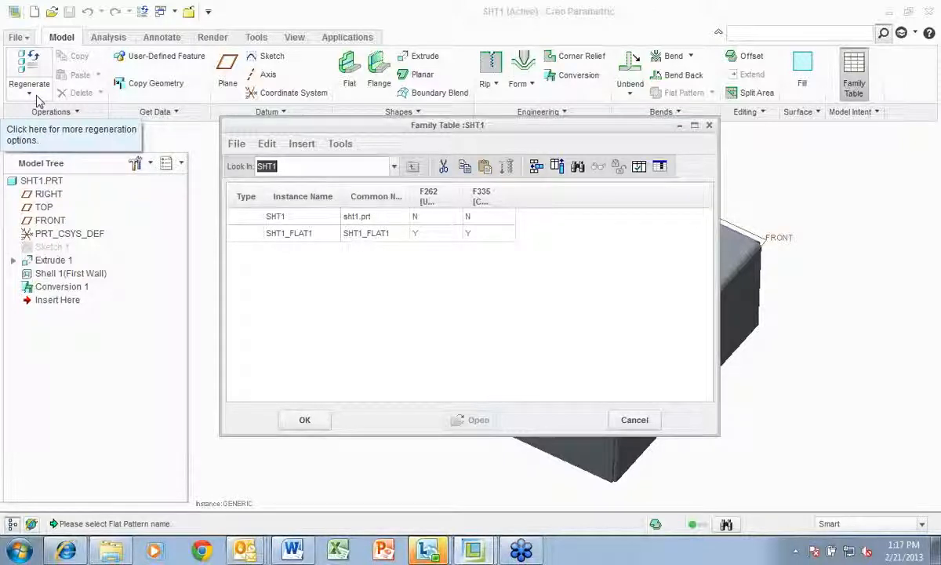
Step: Search the configuration options for the keyword verify
{"action": "left_click", "coordinate": [18, 38]}
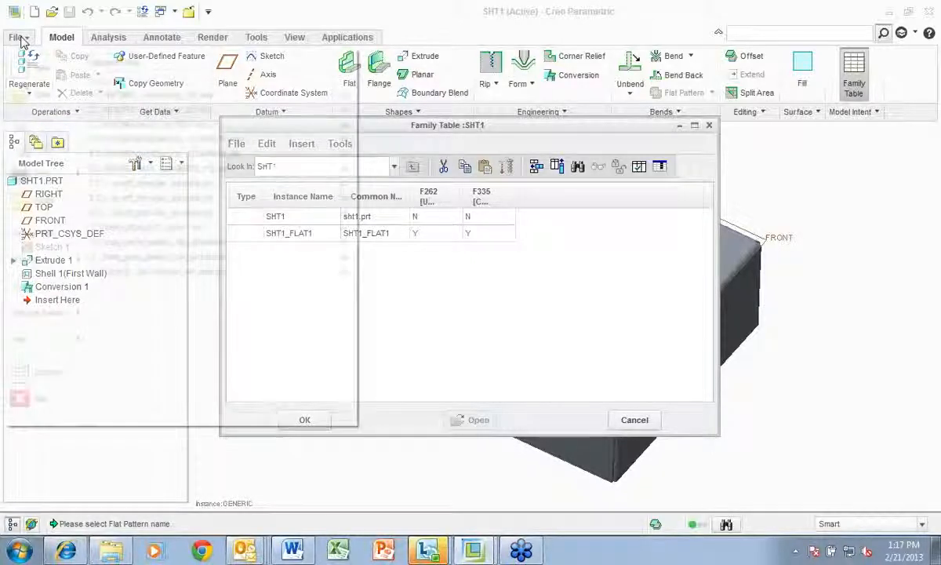
{"action": "left_click", "coordinate": [21, 369]}
{"action": "left_click", "coordinate": [204, 221]}
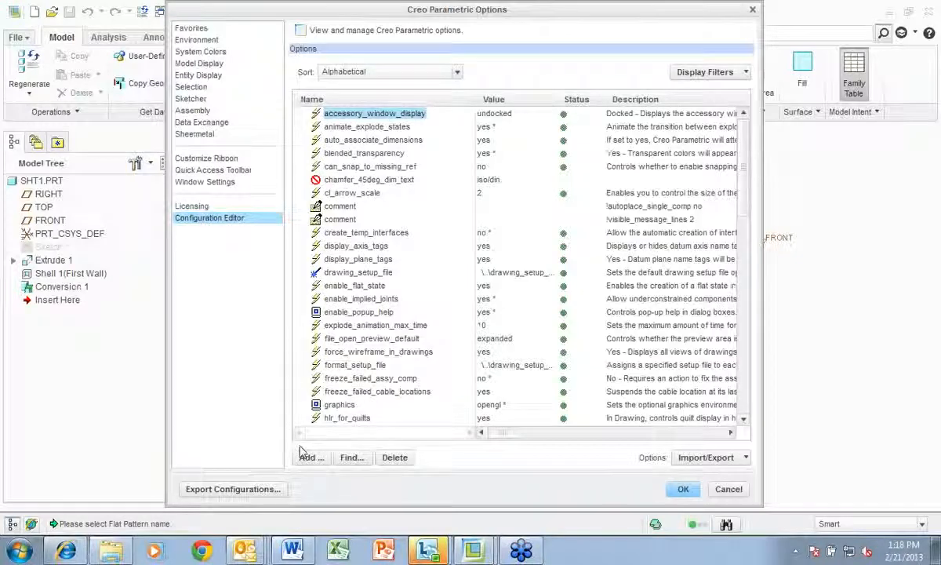
{"action": "left_click", "coordinate": [351, 458]}
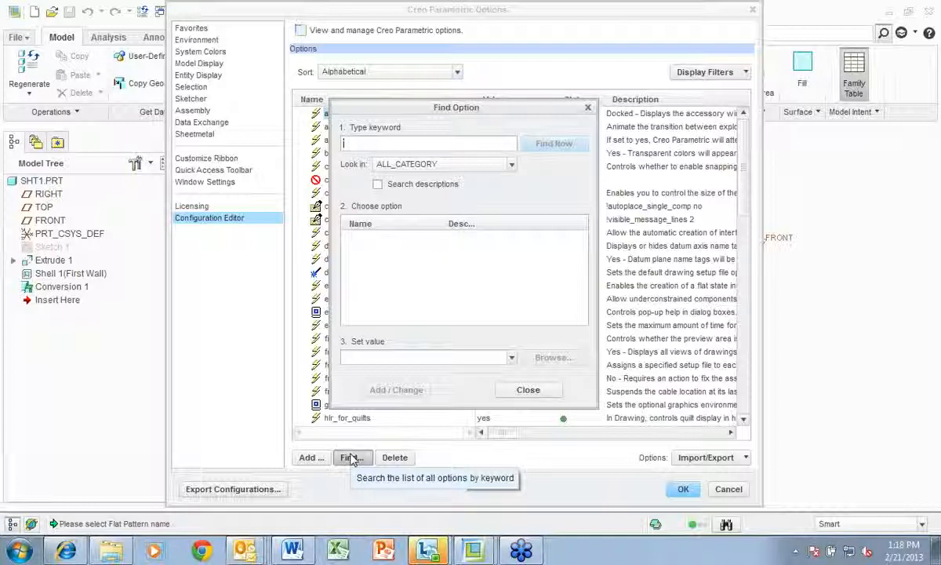
{"action": "type", "text": "vi"}
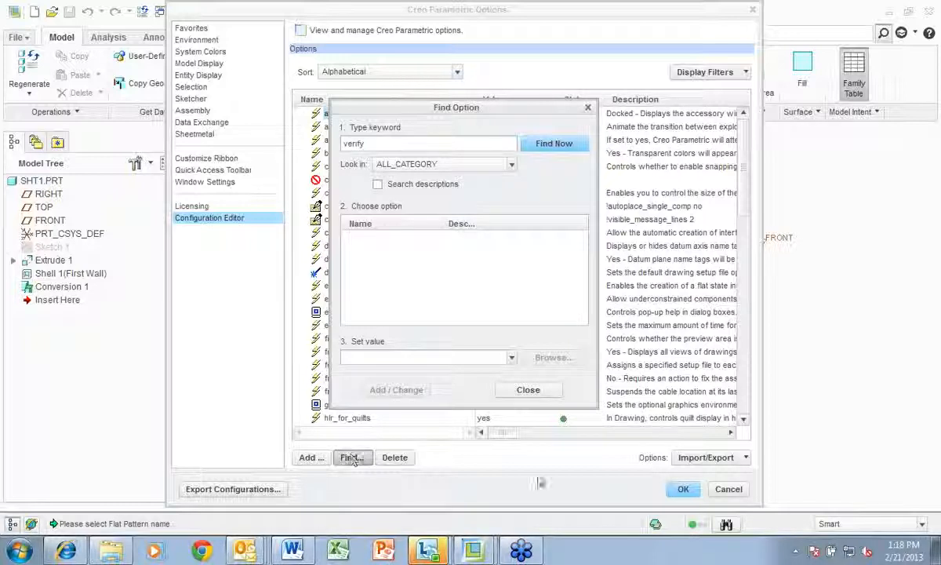
{"action": "left_click", "coordinate": [550, 144]}
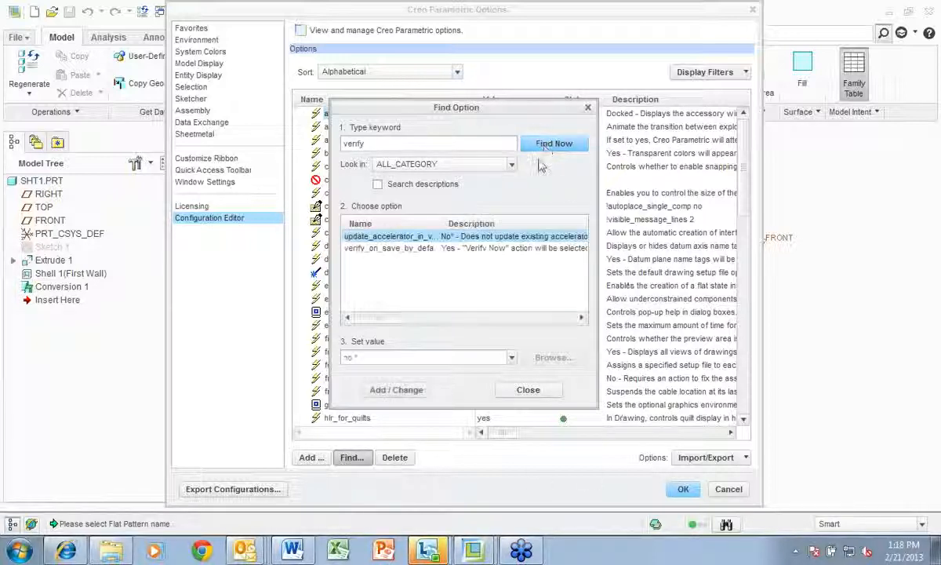
Step: Try setting the configuration option verify_on_save_by_default to yes, and leave the options without applying the change
{"action": "left_click", "coordinate": [375, 249]}
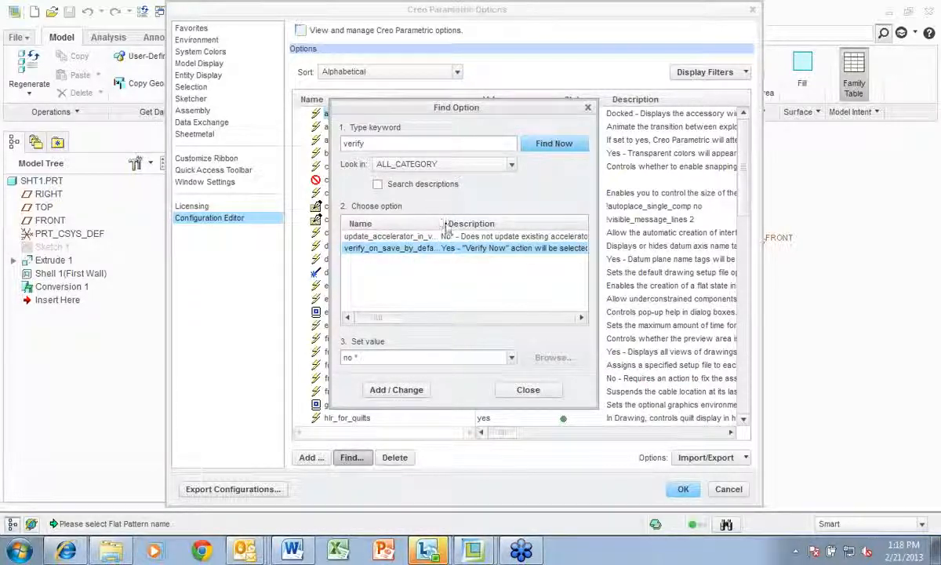
{"action": "left_click_drag", "start_coordinate": [440, 223], "coordinate": [514, 222]}
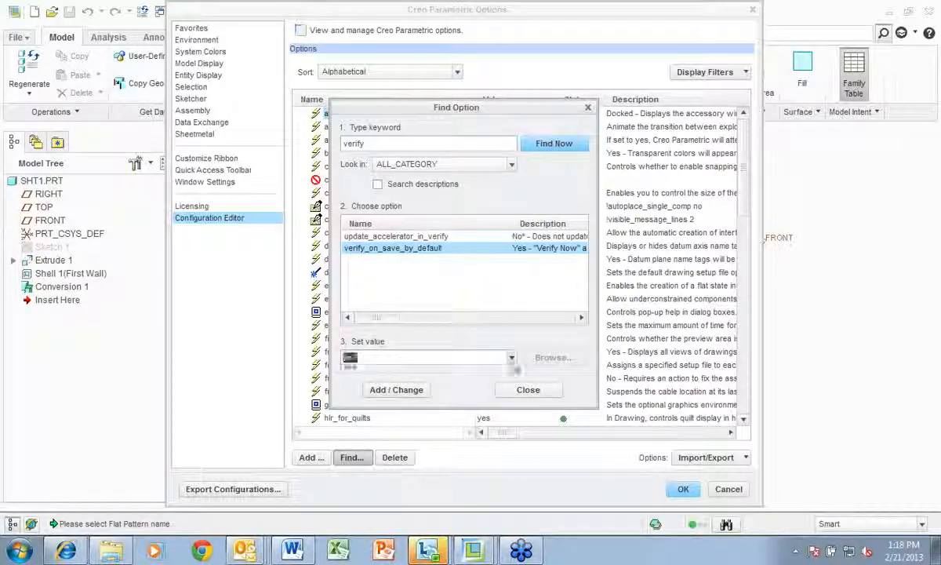
{"action": "left_click", "coordinate": [450, 359]}
{"action": "left_click", "coordinate": [351, 384]}
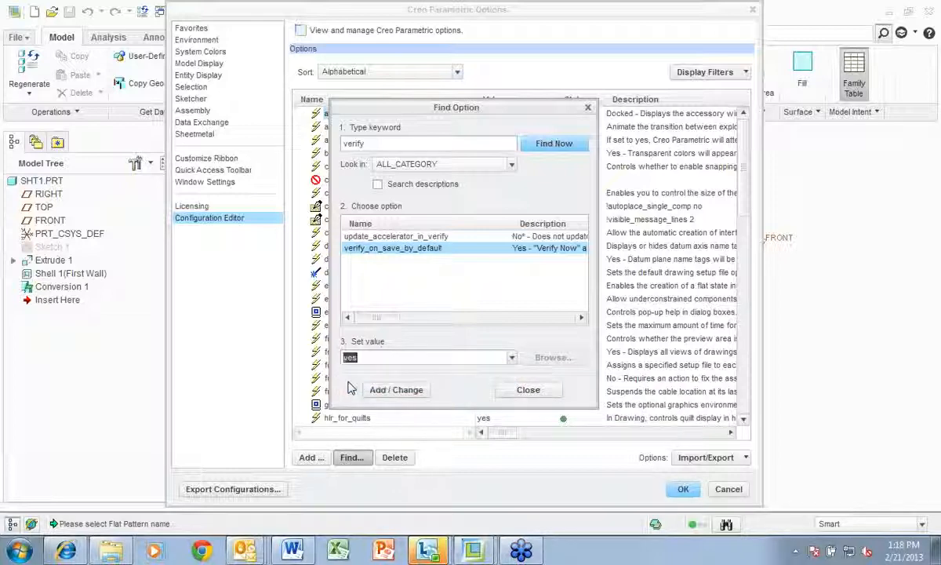
{"action": "left_click", "coordinate": [375, 389]}
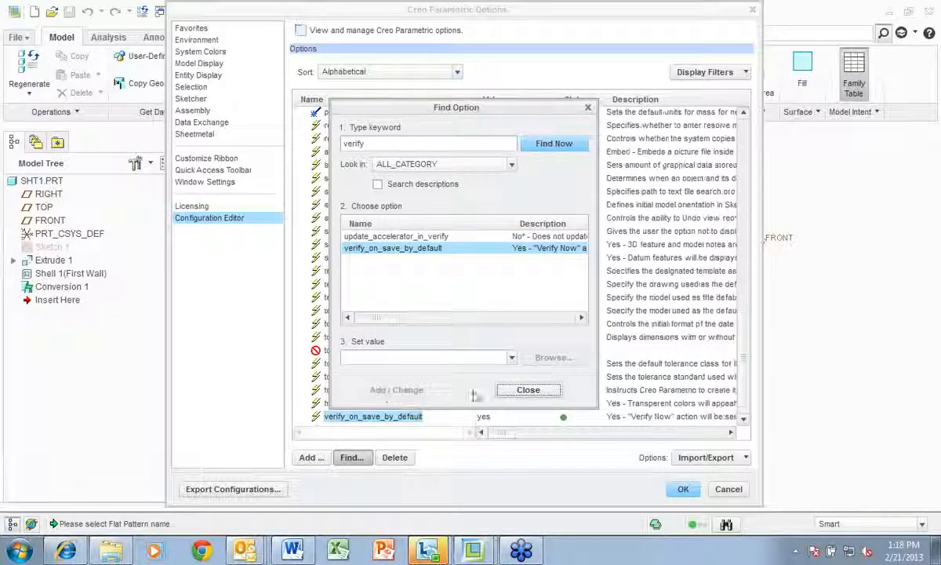
{"action": "left_click", "coordinate": [527, 391]}
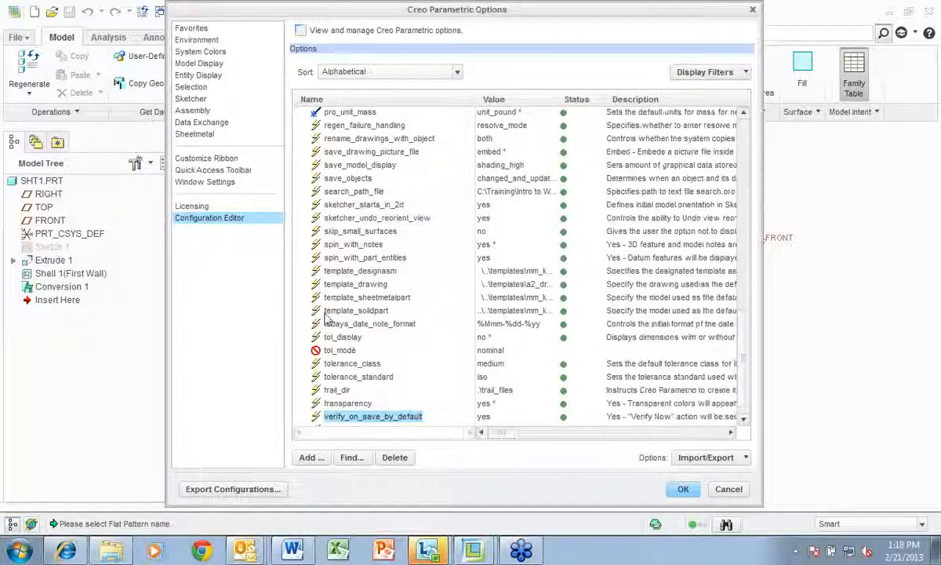
{"action": "left_click", "coordinate": [734, 489]}
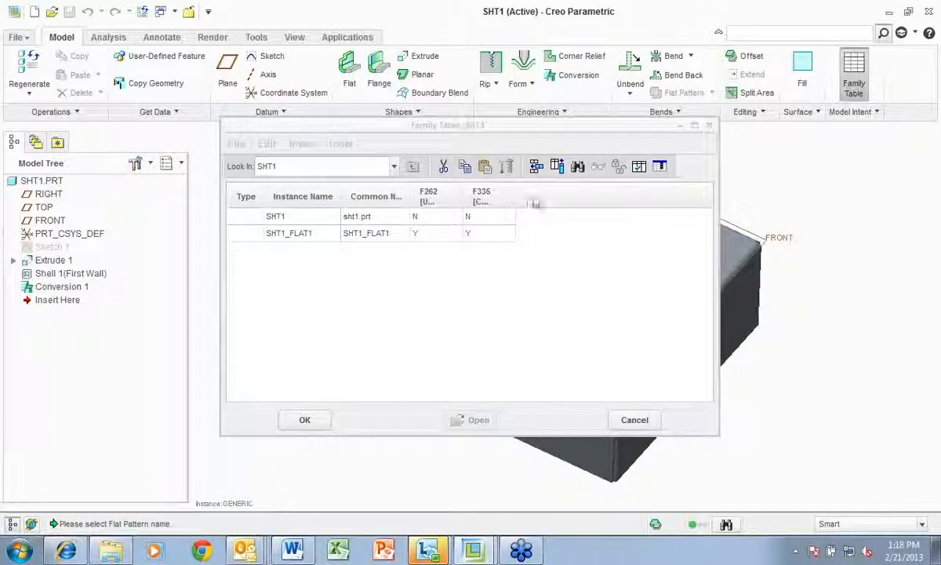
Step: Verify the SHT1_FLAT1 instance in the family tree and accept the SHT1 family table
{"action": "left_click", "coordinate": [639, 166]}
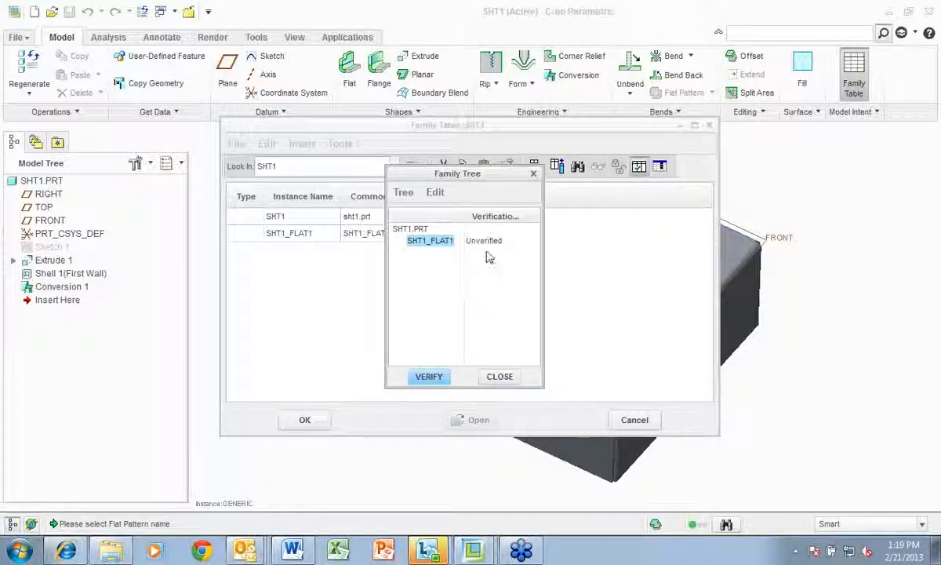
{"action": "left_click", "coordinate": [443, 381]}
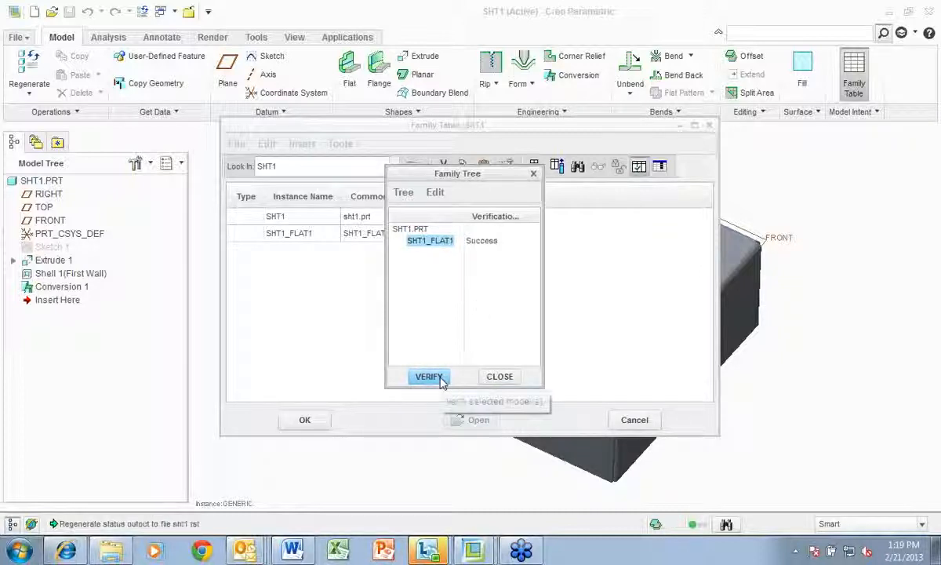
{"action": "left_click", "coordinate": [499, 377]}
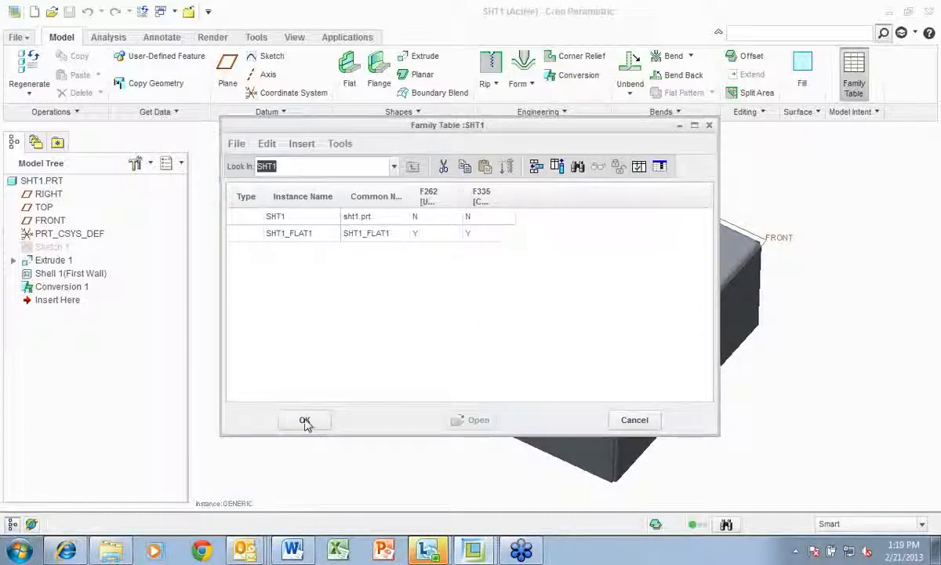
{"action": "left_click", "coordinate": [305, 421]}
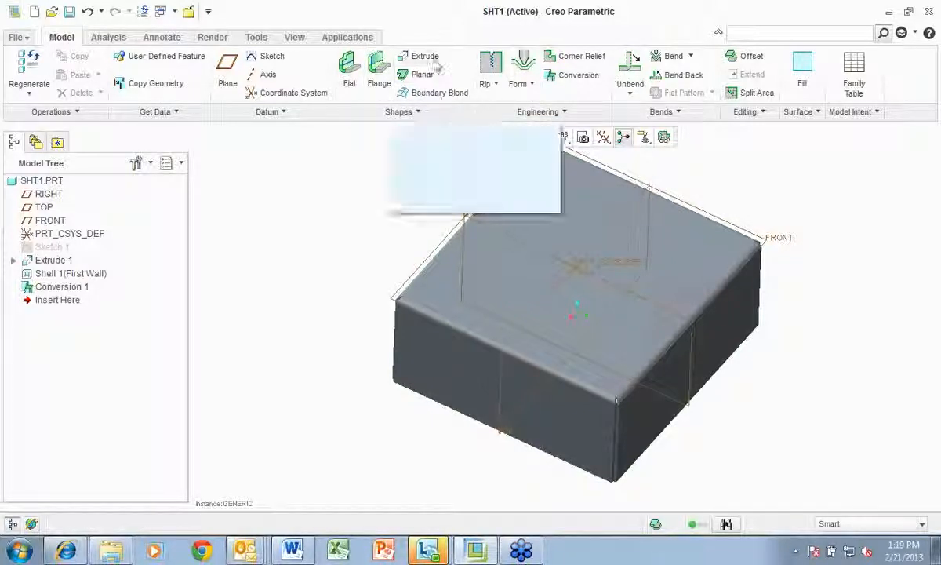
Step: Review the available variants of the Rip, Form, Unbend and Bend tools
{"action": "left_click", "coordinate": [497, 87]}
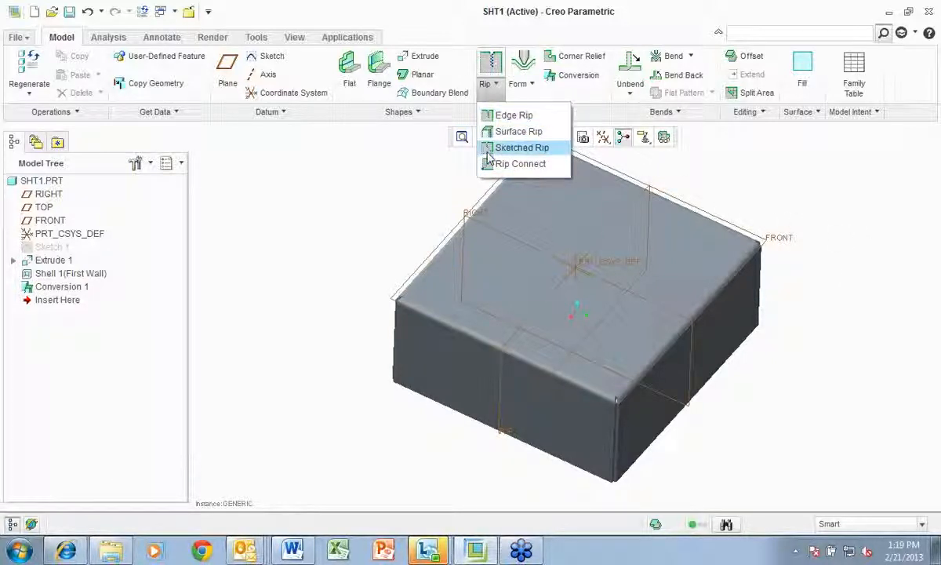
{"action": "left_click", "coordinate": [533, 86]}
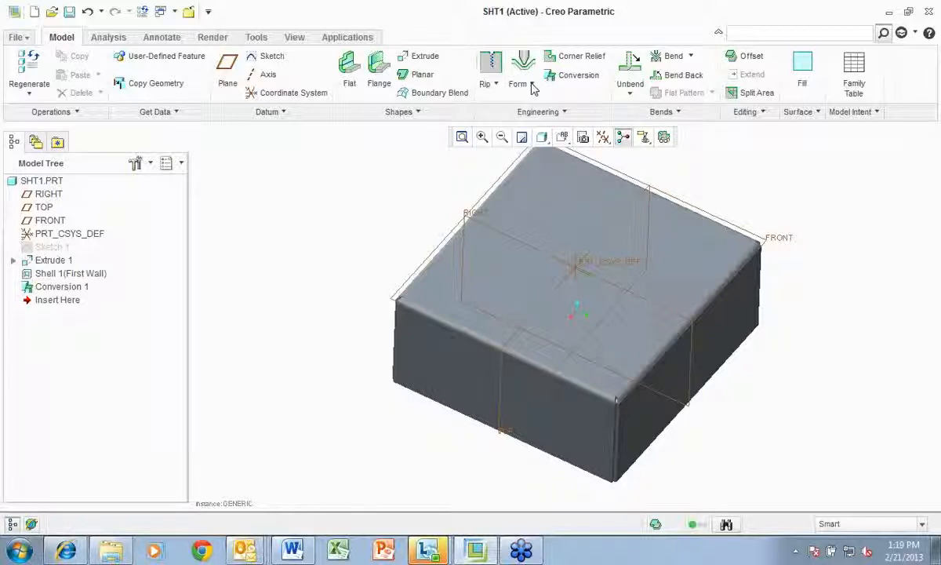
{"action": "left_click", "coordinate": [533, 86]}
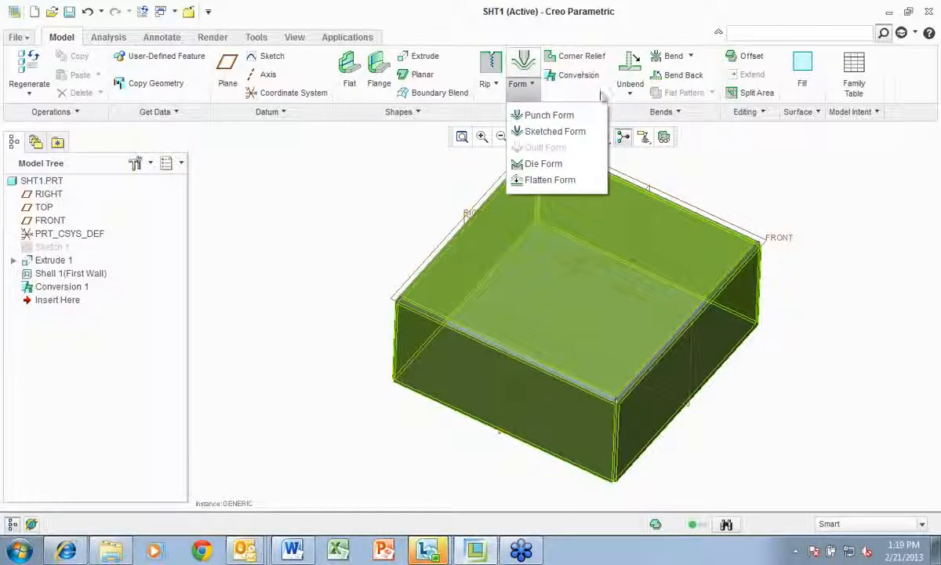
{"action": "left_click", "coordinate": [704, 151]}
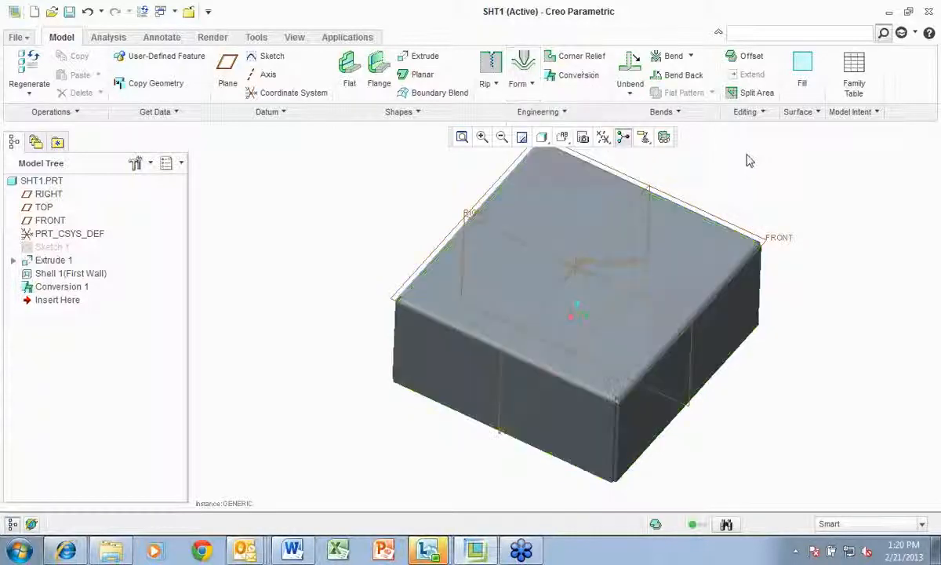
{"action": "left_click", "coordinate": [631, 95]}
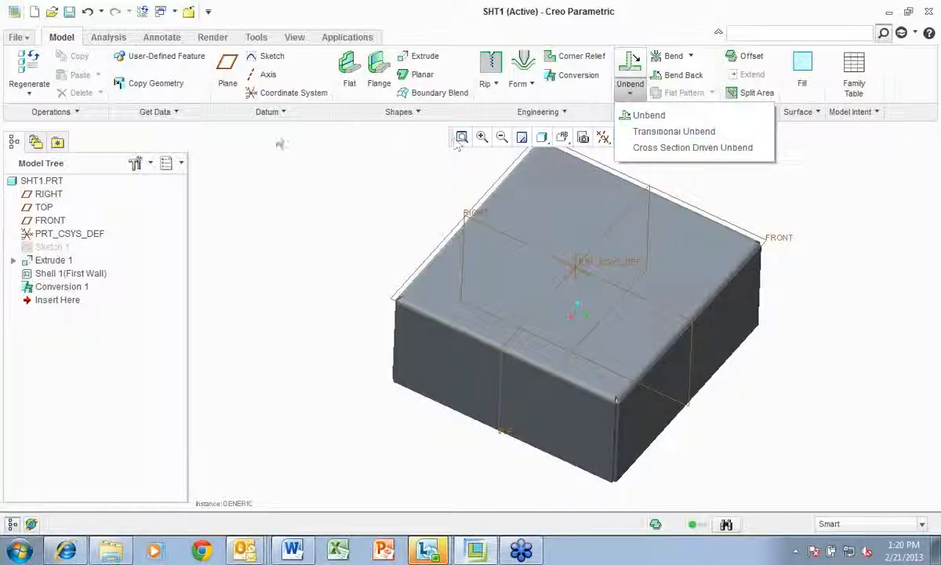
{"action": "left_click", "coordinate": [692, 56]}
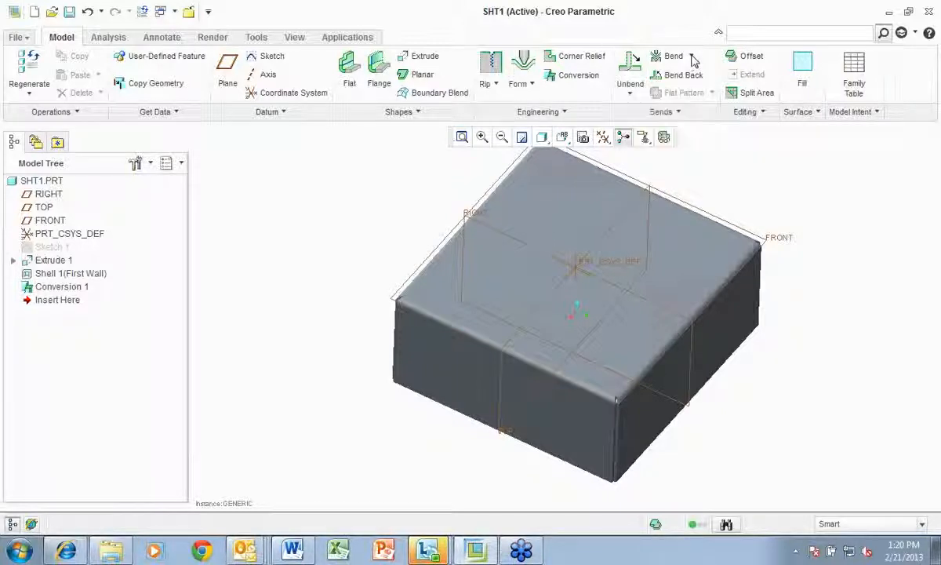
{"action": "left_click", "coordinate": [692, 55]}
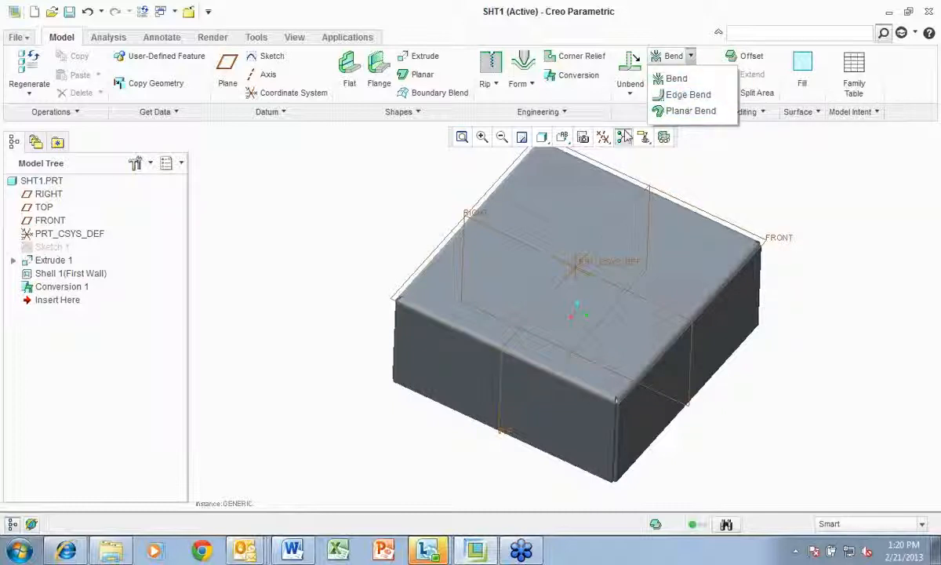
{"action": "left_click", "coordinate": [790, 174]}
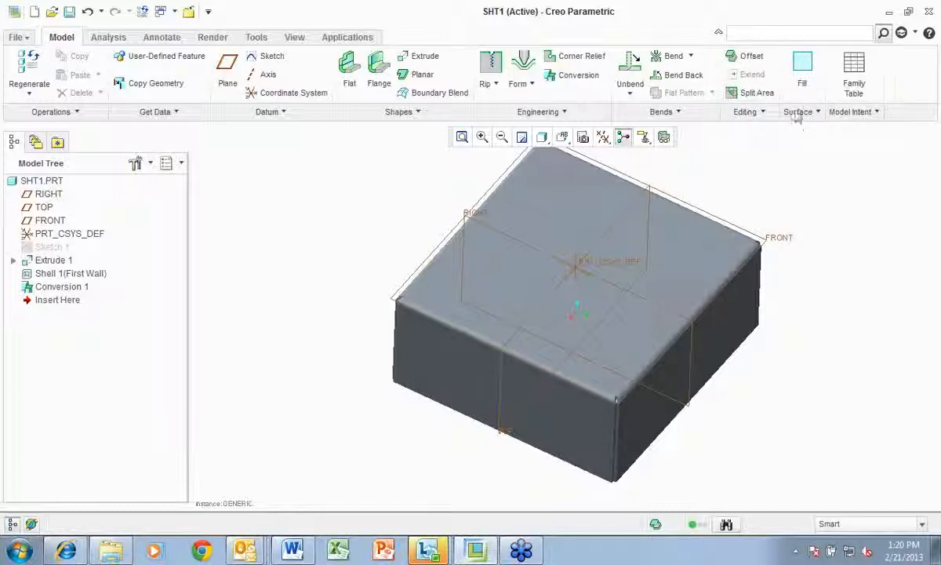
Step: Look at the family table once more and review the additional Model Intent, Surface, Editing and Bends commands
{"action": "left_click", "coordinate": [855, 83]}
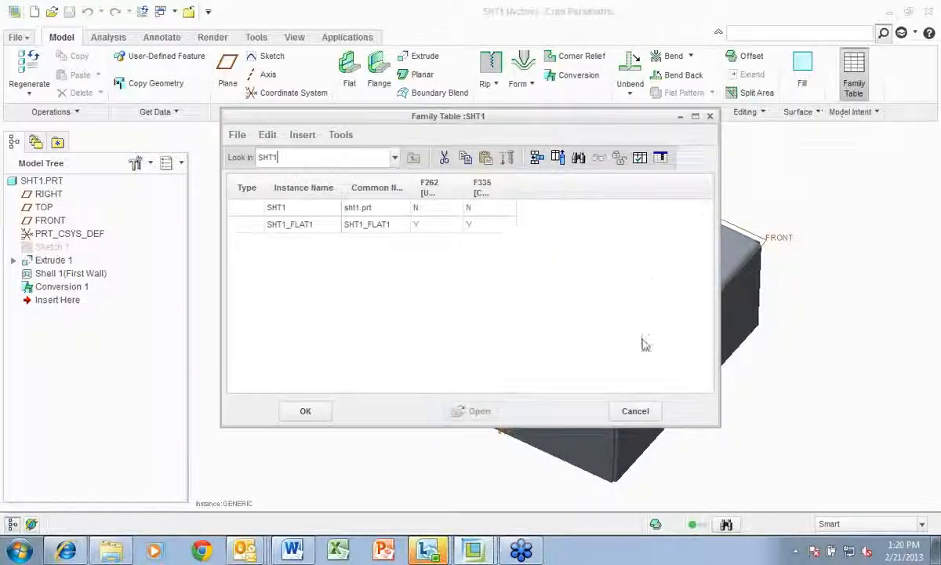
{"action": "left_click", "coordinate": [637, 411]}
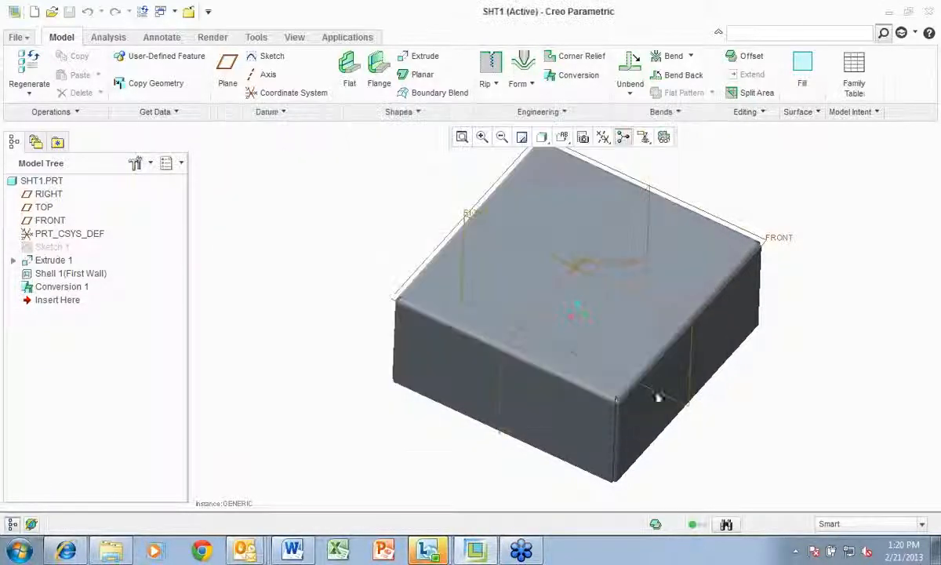
{"action": "left_click", "coordinate": [863, 112]}
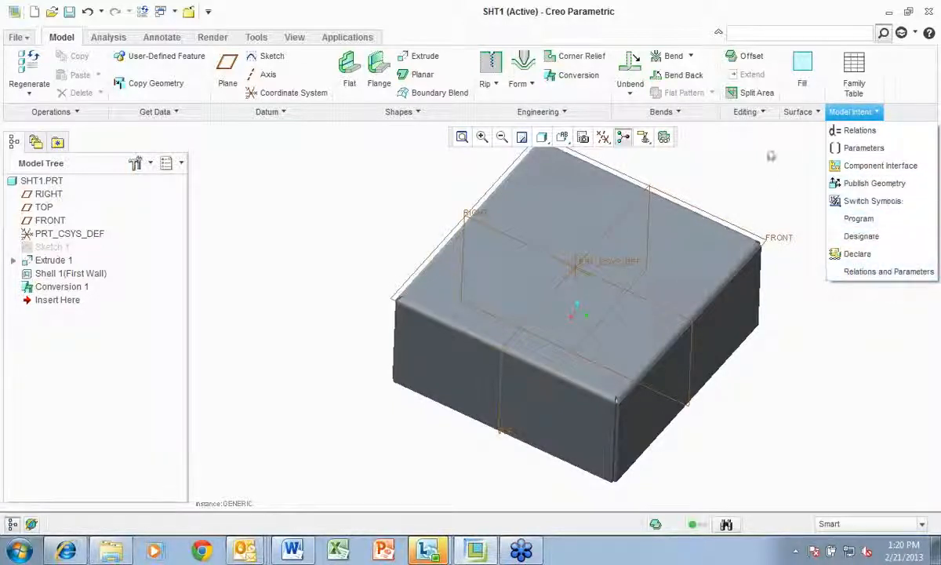
{"action": "left_click", "coordinate": [817, 112]}
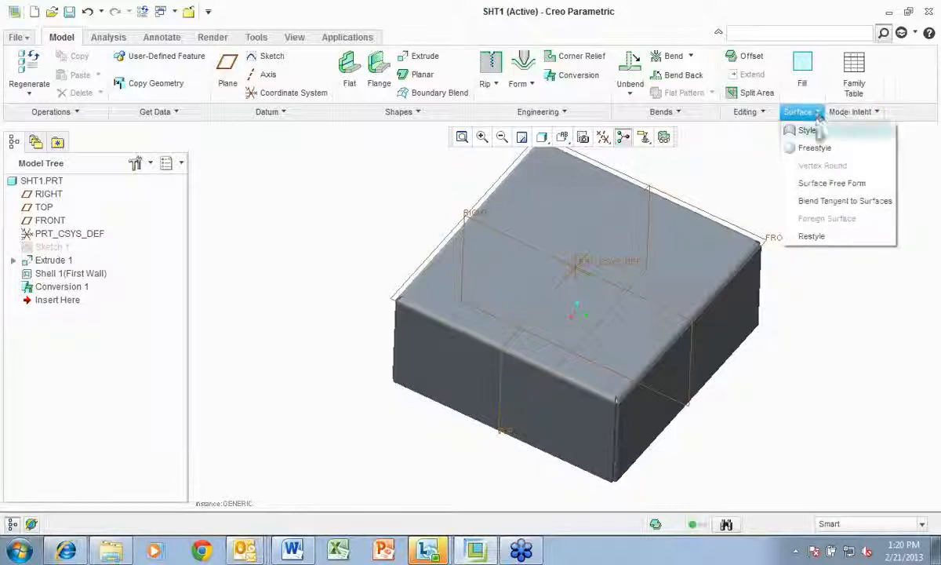
{"action": "left_click", "coordinate": [762, 113]}
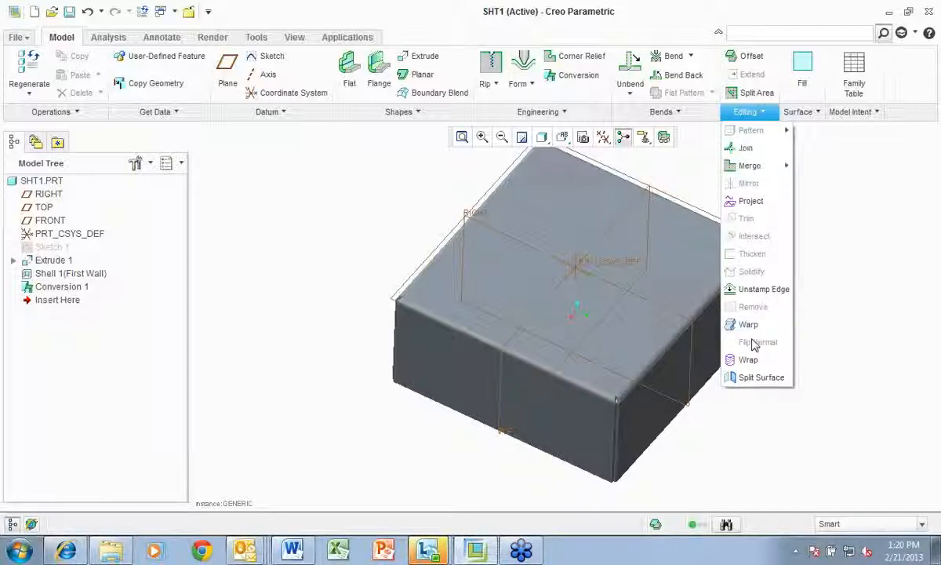
{"action": "left_click", "coordinate": [679, 116]}
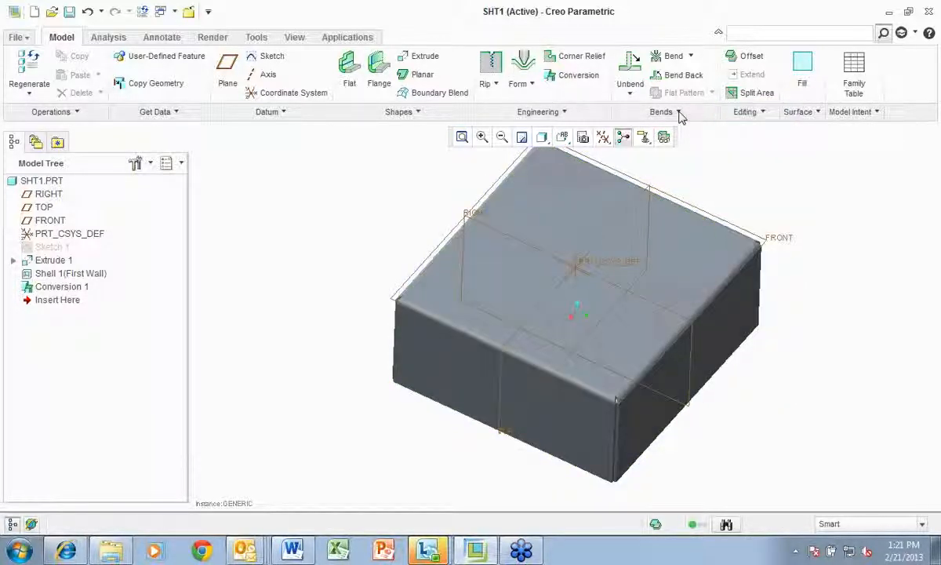
{"action": "left_click", "coordinate": [680, 116]}
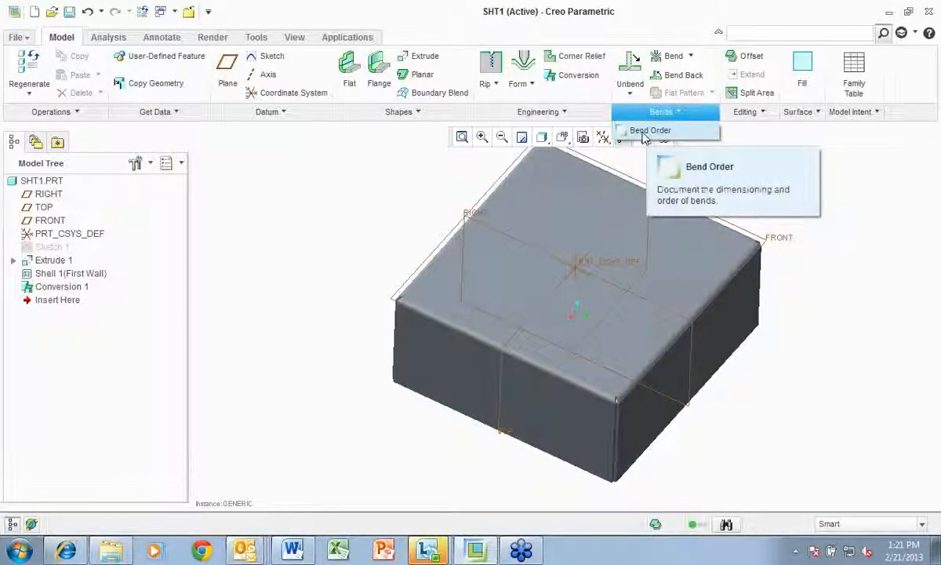
{"action": "left_click", "coordinate": [645, 138]}
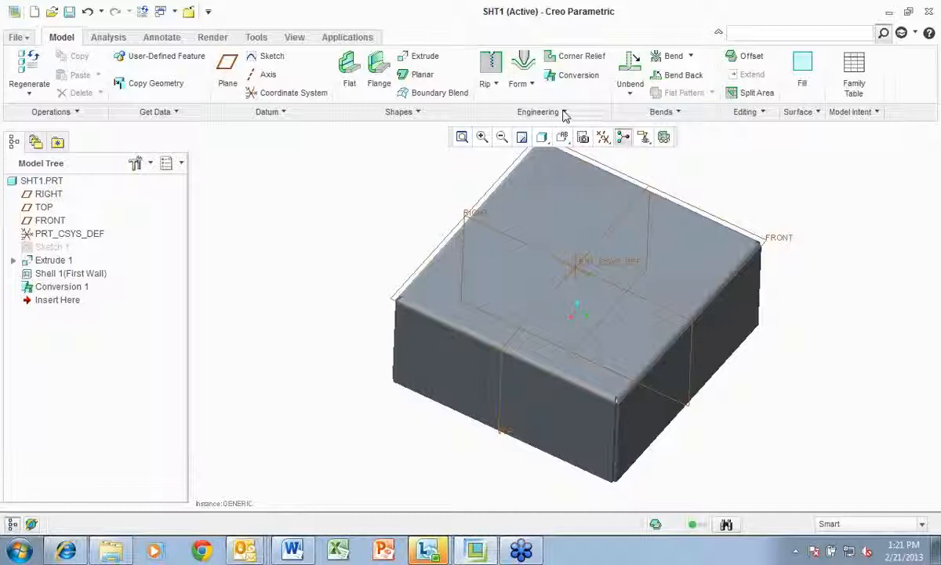
Step: Review the additional Engineering commands, checking which file type Punch asks for and cancelling it
{"action": "left_click", "coordinate": [564, 114]}
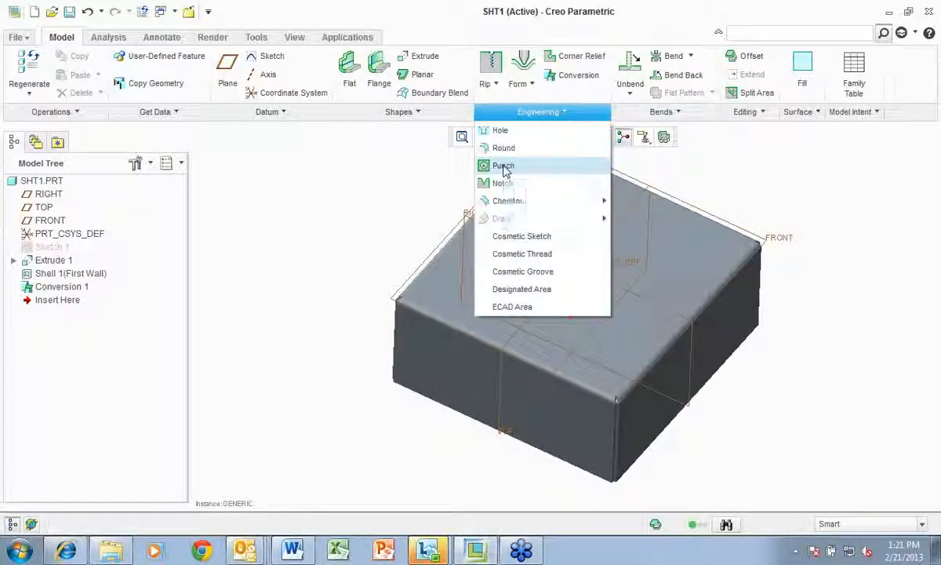
{"action": "left_click", "coordinate": [504, 168]}
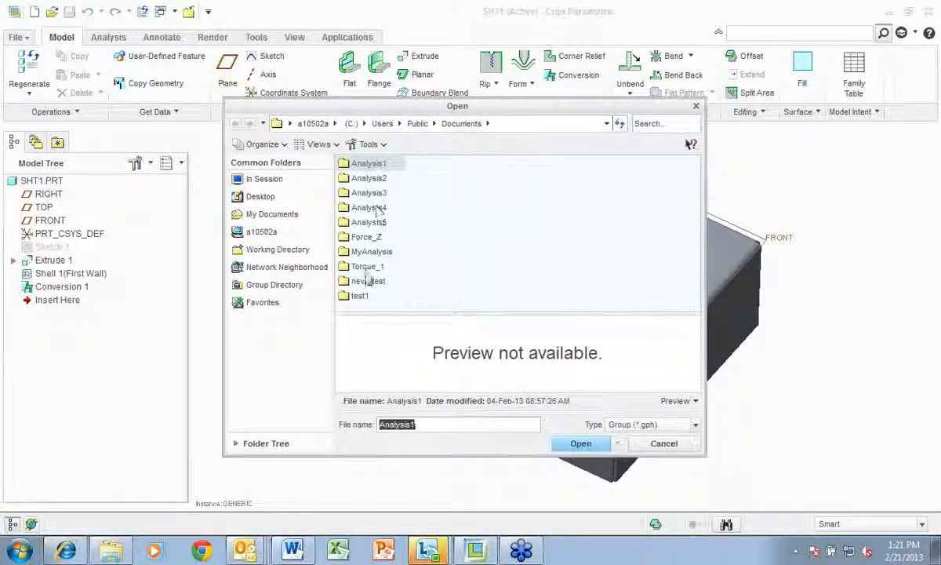
{"action": "left_click", "coordinate": [661, 444]}
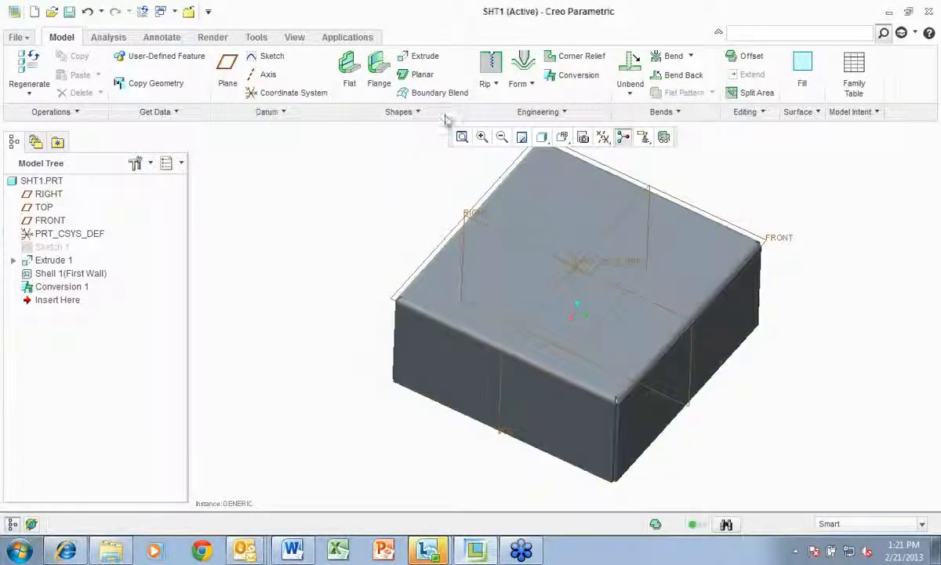
{"action": "left_click", "coordinate": [564, 113]}
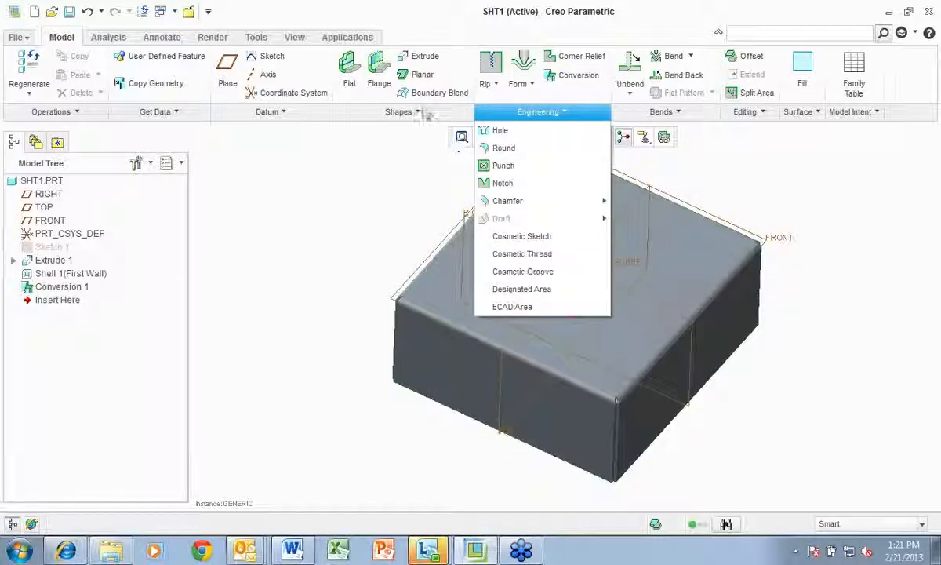
Step: Review the additional Shapes, Datum, Get Data and Operations commands available for the sheet metal part
{"action": "left_click", "coordinate": [420, 111]}
{"action": "left_click", "coordinate": [419, 111]}
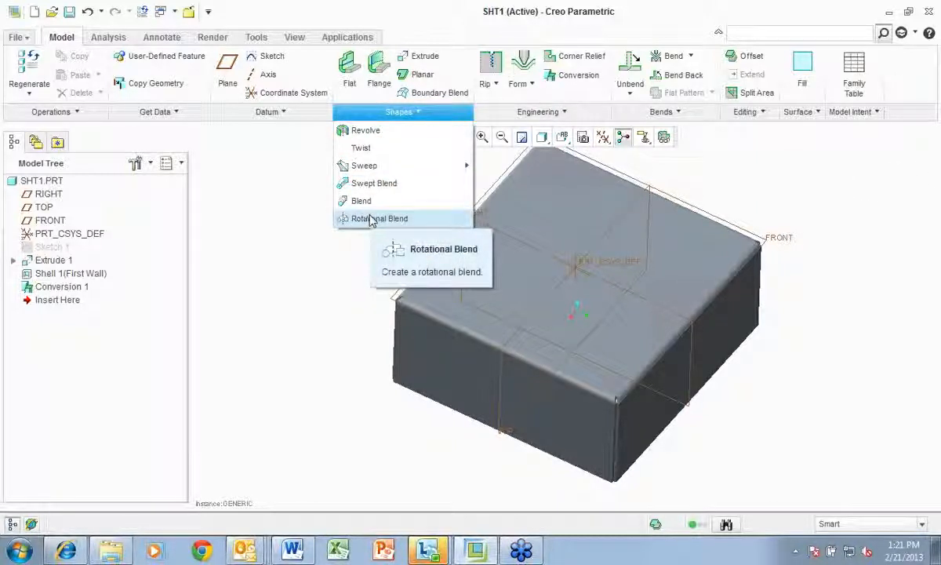
{"action": "left_click", "coordinate": [283, 115]}
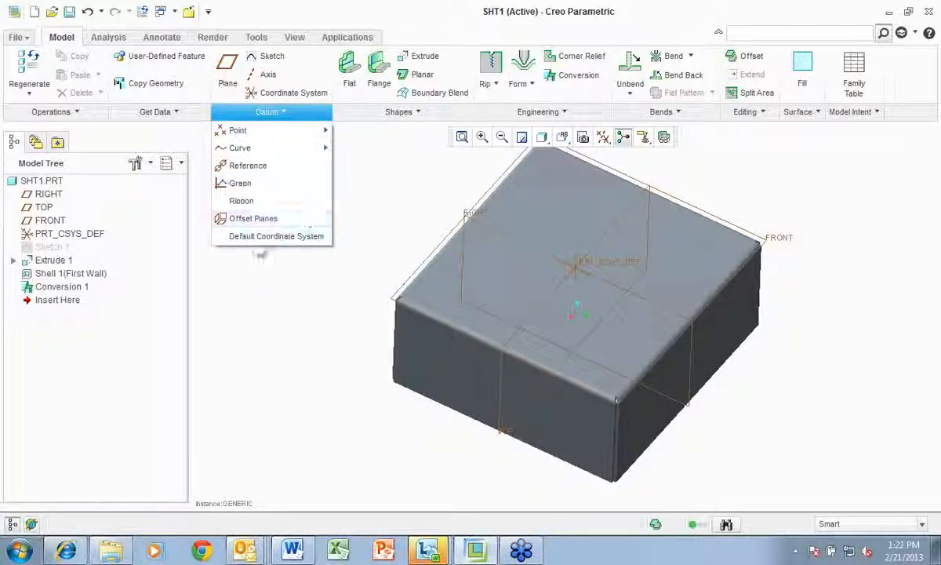
{"action": "left_click", "coordinate": [378, 196]}
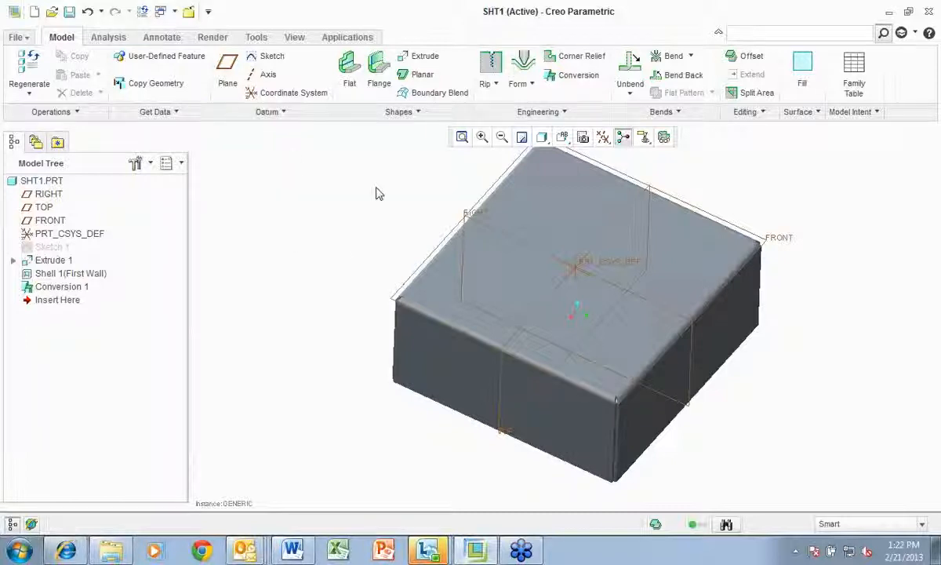
{"action": "left_click", "coordinate": [176, 114]}
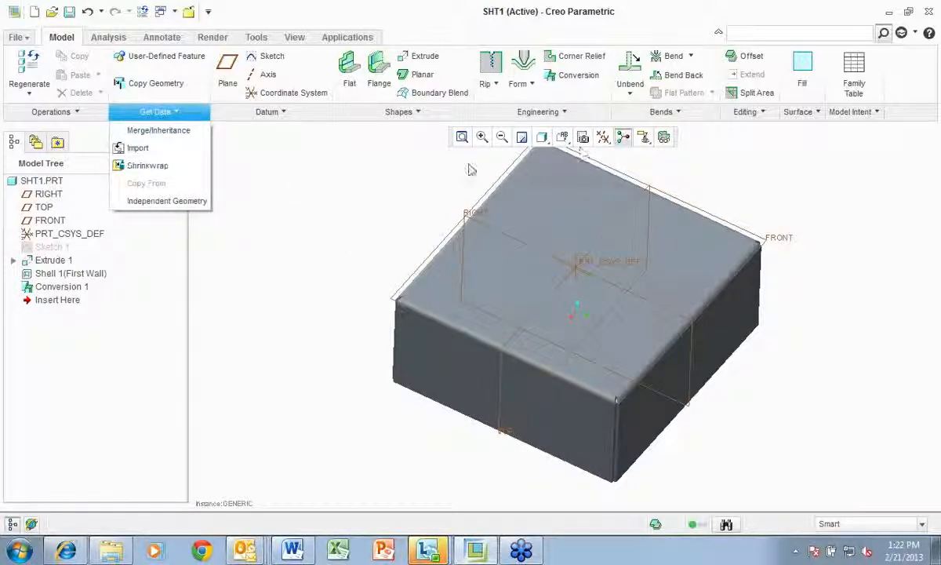
{"action": "left_click", "coordinate": [77, 114]}
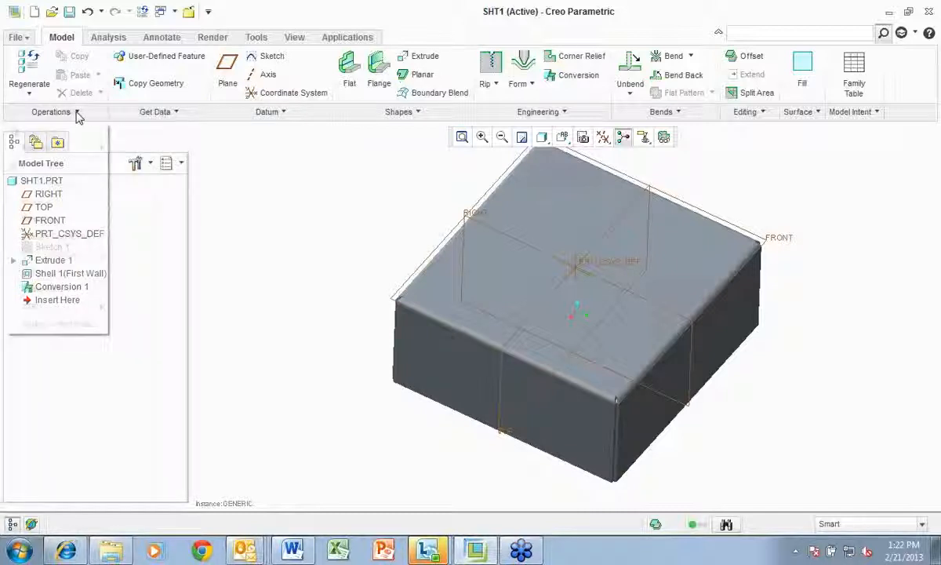
{"action": "left_click", "coordinate": [77, 112]}
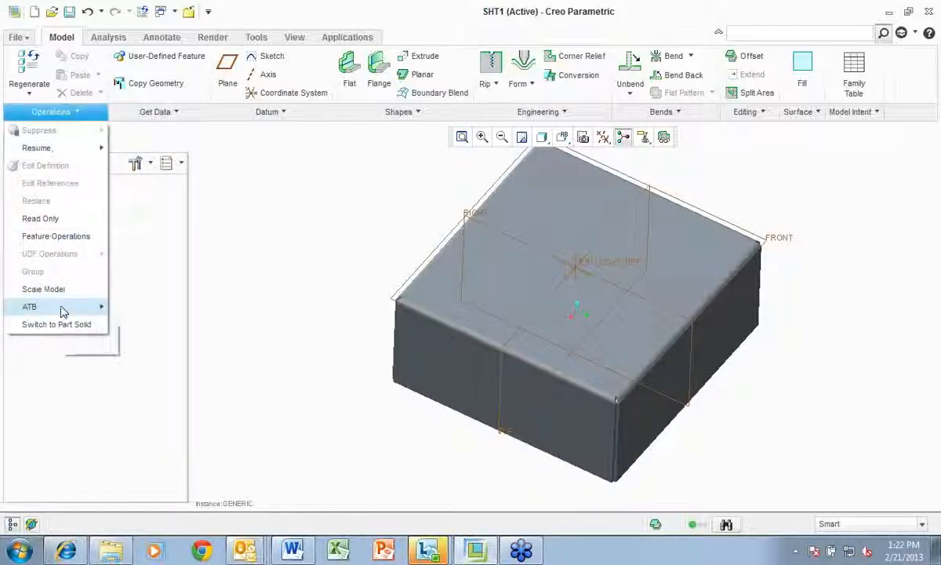
{"action": "mouse_move", "coordinate": [71, 307]}
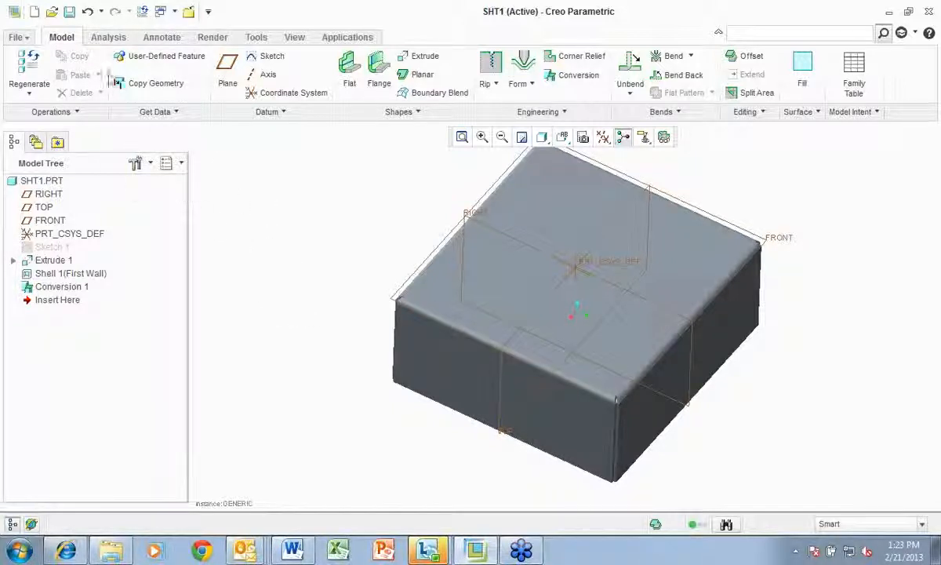
Step: Create a new solid part named SHT2 from the mmns_part_solid template
{"action": "left_click", "coordinate": [17, 39]}
{"action": "left_click", "coordinate": [43, 75]}
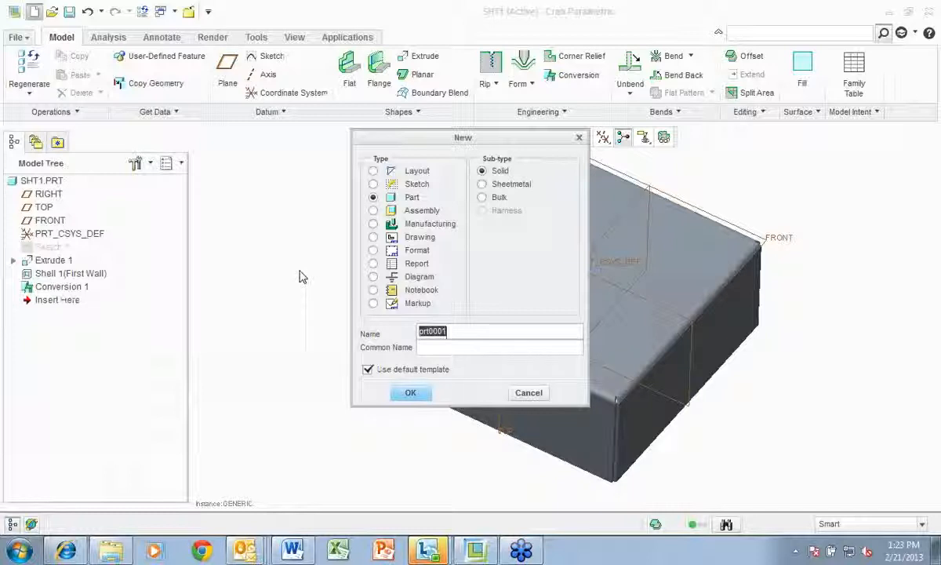
{"action": "type", "text": "SHT1"}
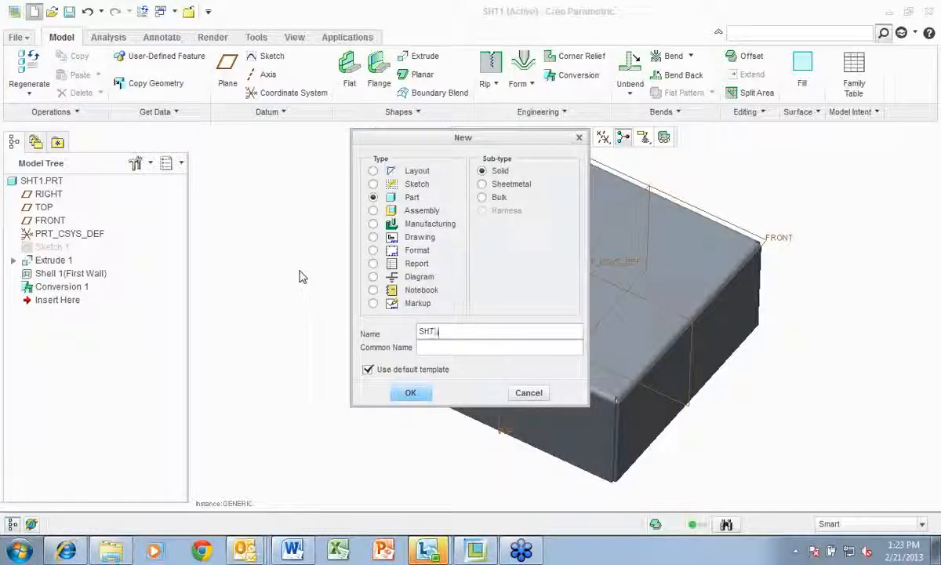
{"action": "key", "text": "Return"}
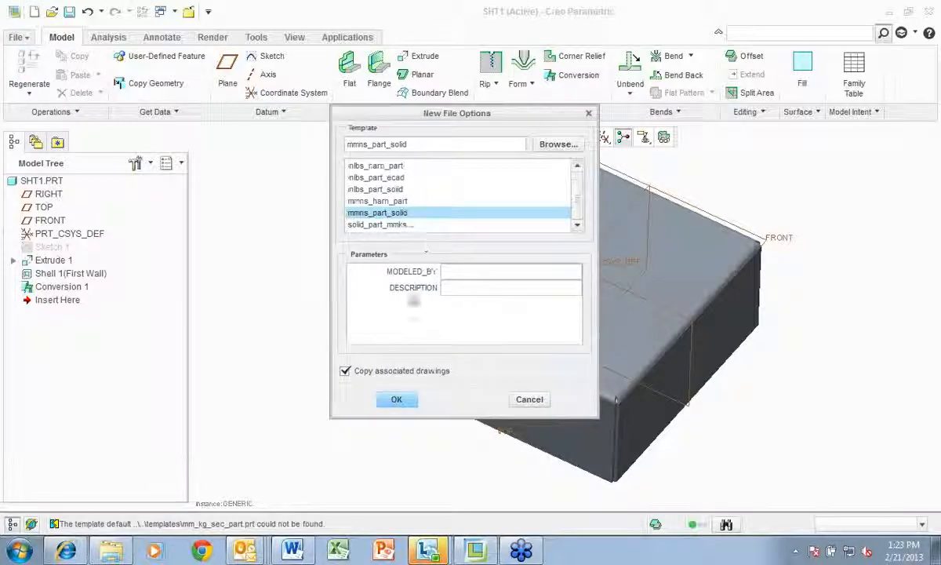
{"action": "left_click", "coordinate": [393, 399]}
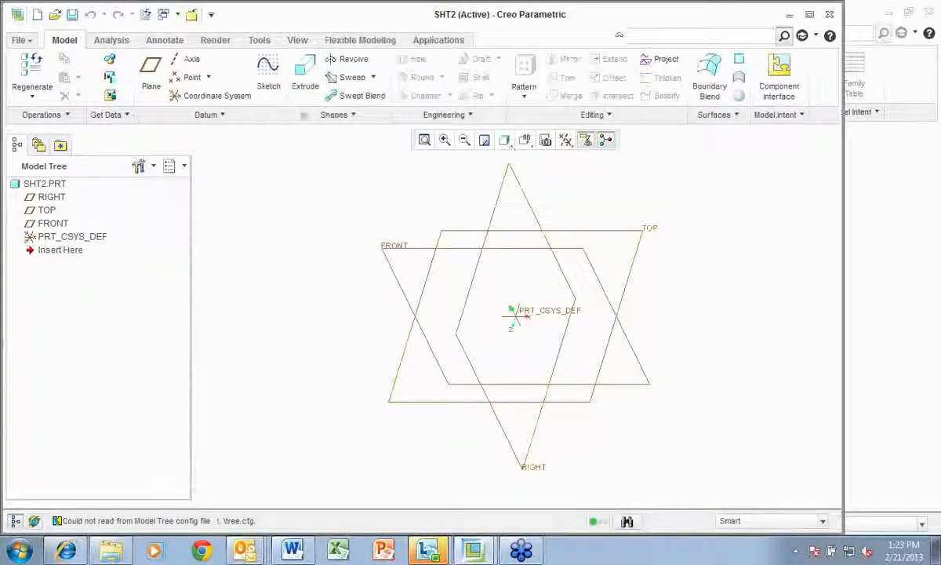
Step: Sketch a rectangle about 387 by 375 mm around the origin on the TOP datum plane and finish the sketch
{"action": "left_click", "coordinate": [269, 71]}
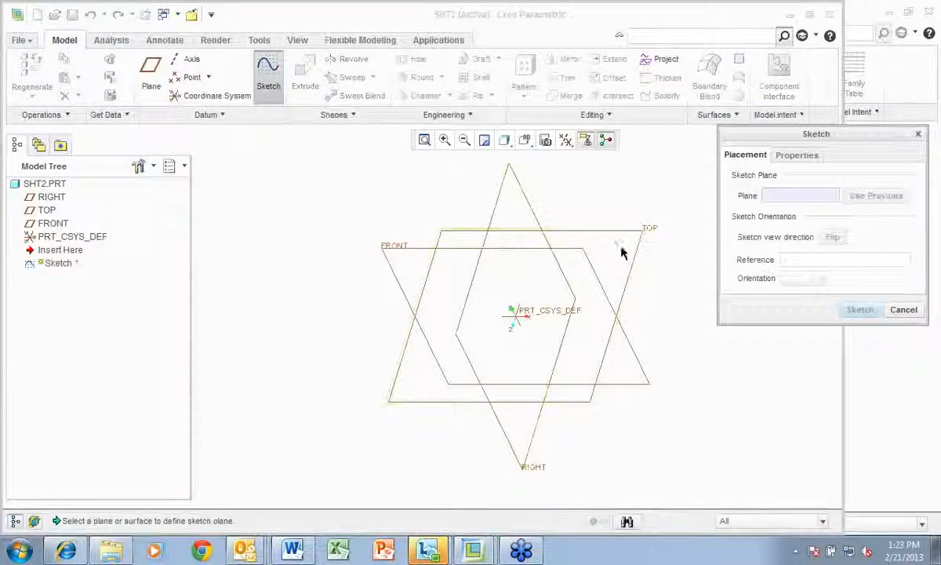
{"action": "left_click", "coordinate": [644, 234]}
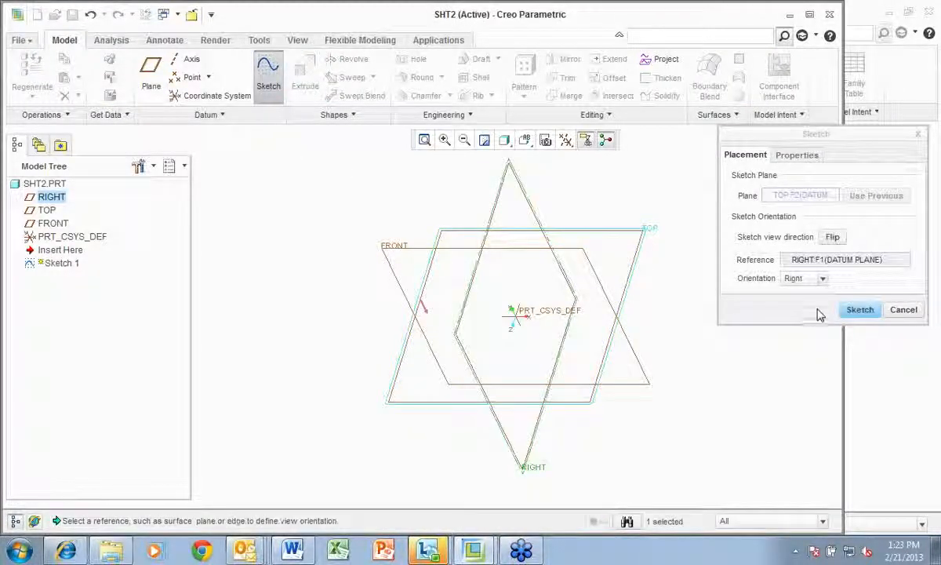
{"action": "left_click", "coordinate": [859, 311]}
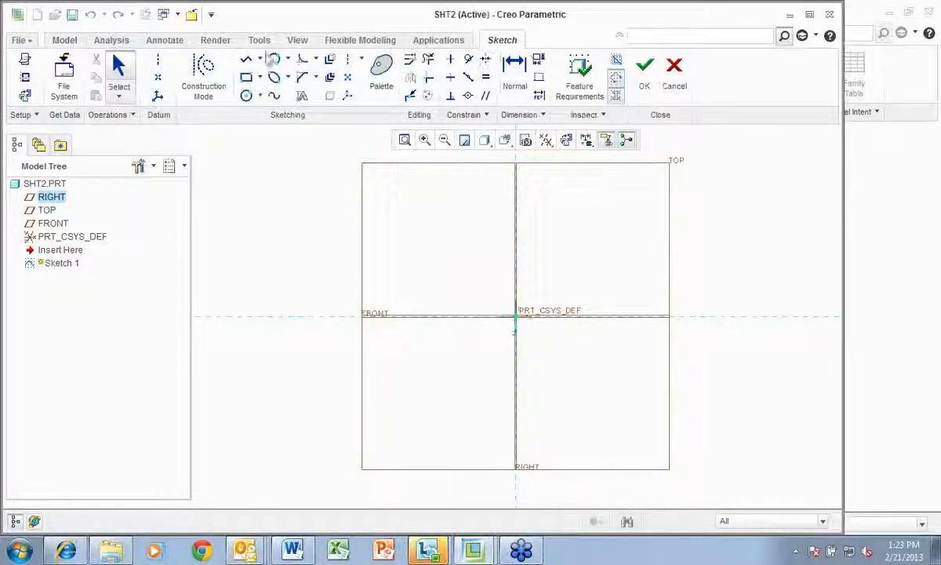
{"action": "left_click", "coordinate": [245, 77]}
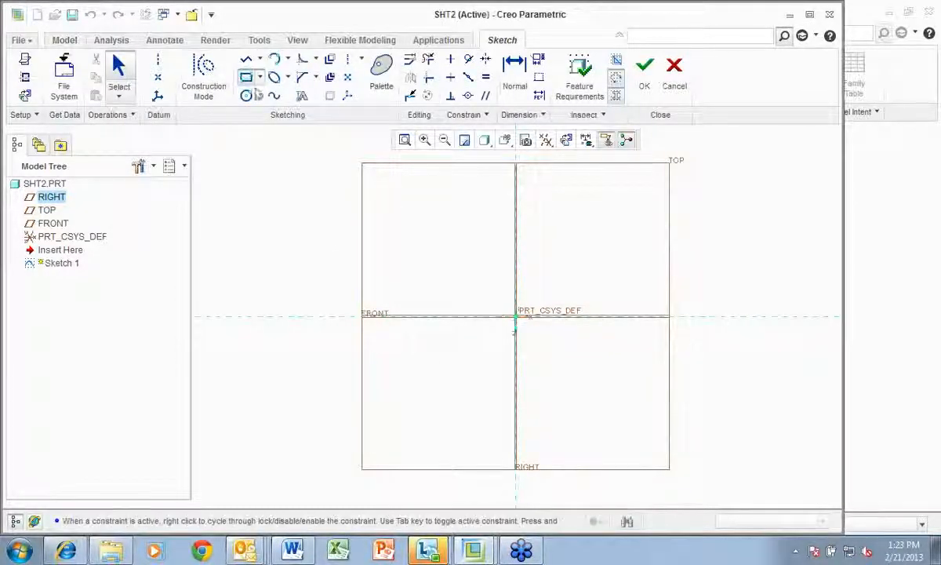
{"action": "left_click", "coordinate": [399, 215]}
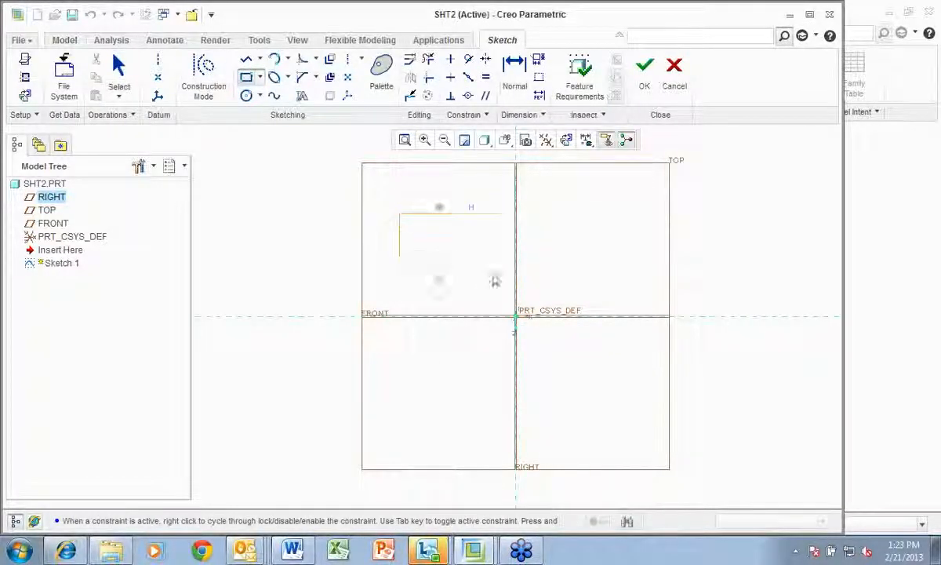
{"action": "left_click", "coordinate": [634, 441]}
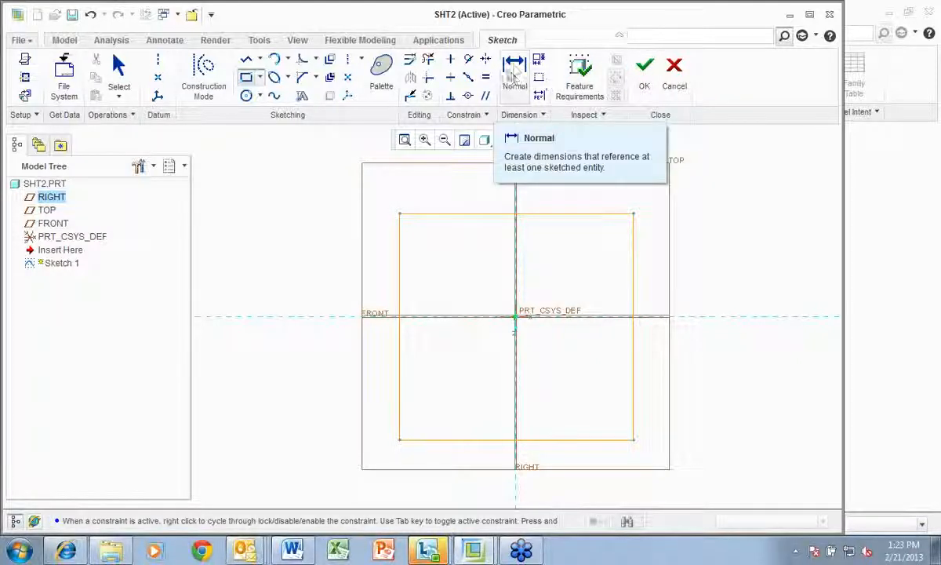
{"action": "left_click", "coordinate": [515, 73]}
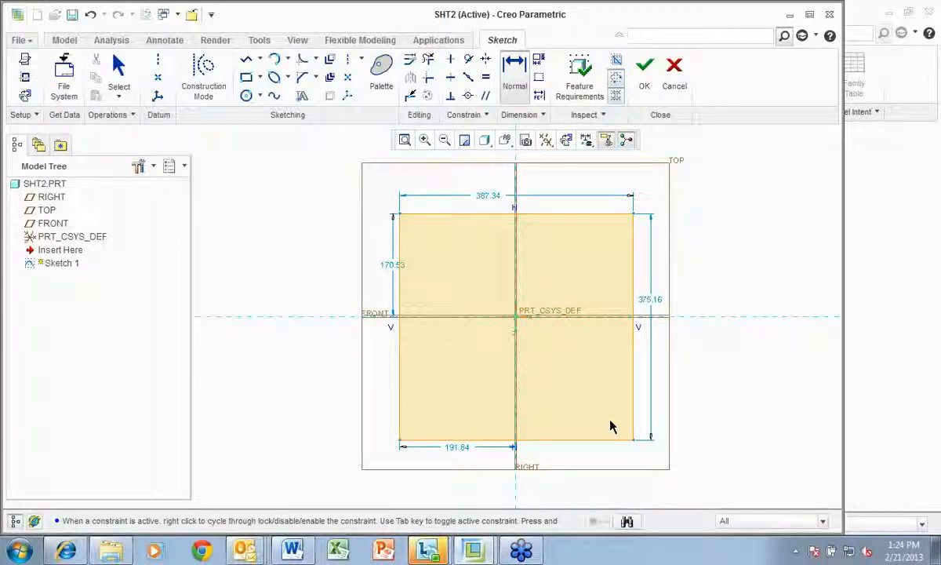
{"action": "left_click", "coordinate": [644, 71]}
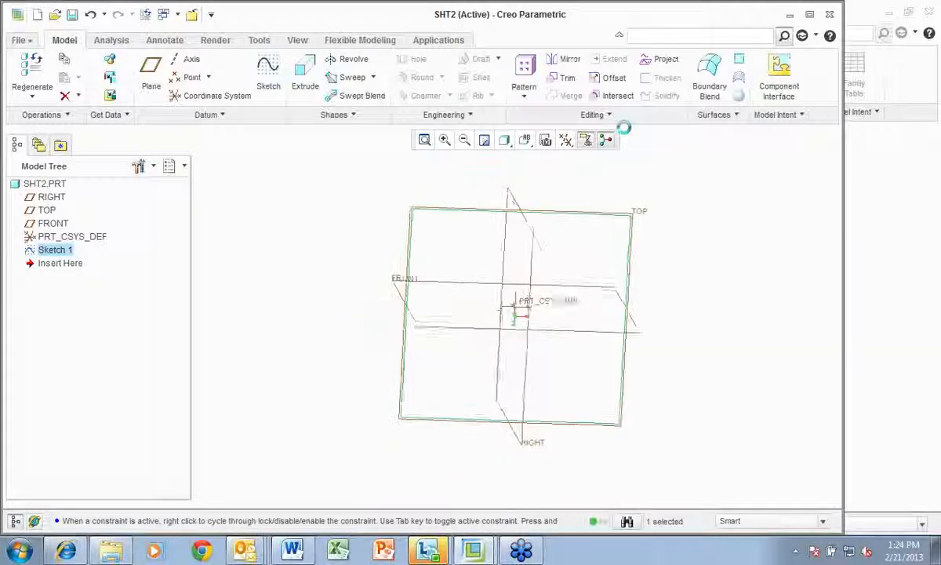
Step: Extrude the sketched rectangle to a depth of 5 mm to make a thin solid plate
{"action": "left_click", "coordinate": [305, 79]}
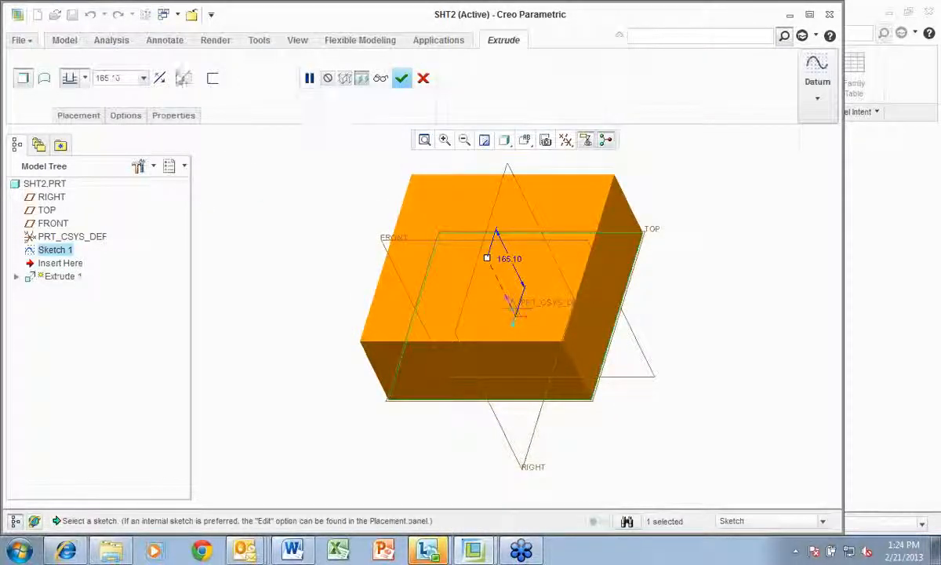
{"action": "left_click", "coordinate": [112, 79]}
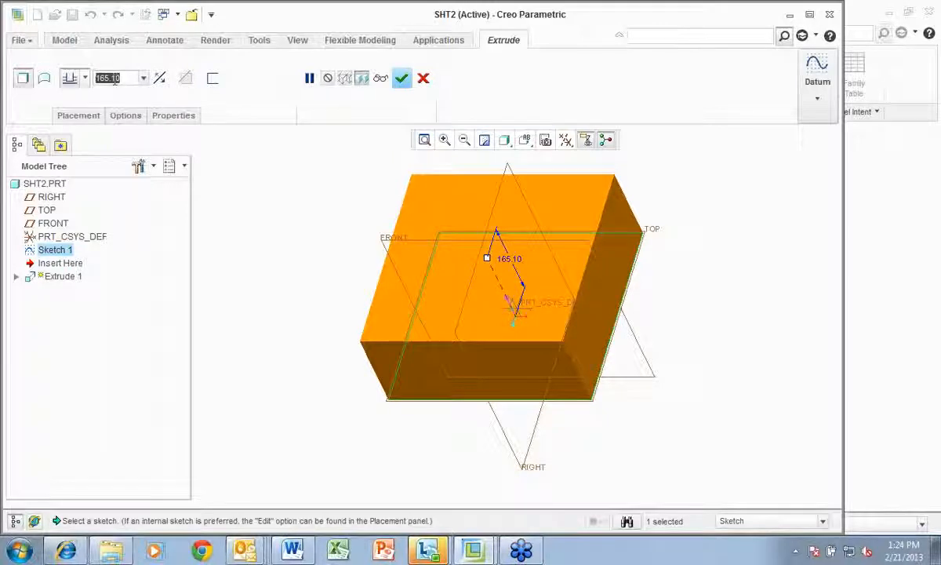
{"action": "type", "text": "5"}
{"action": "key", "text": "Return"}
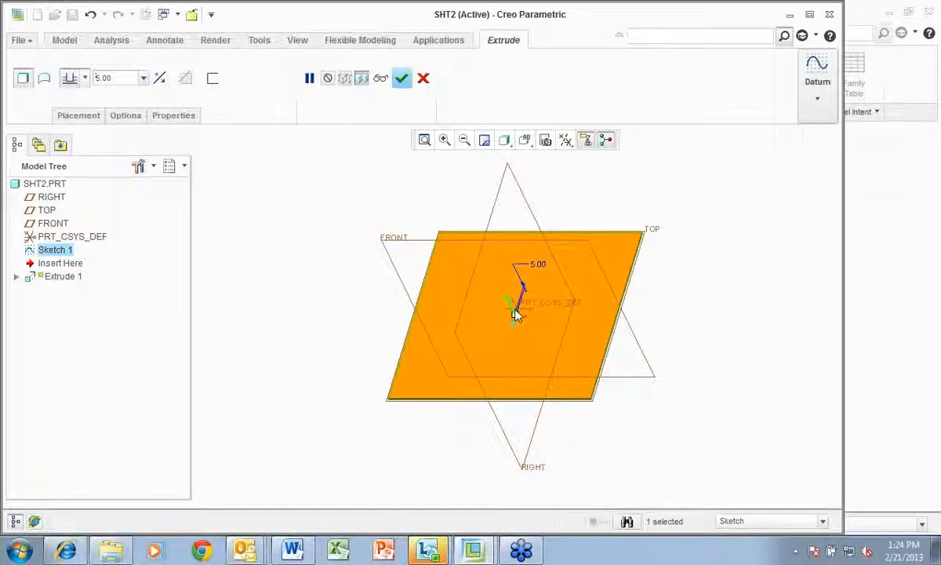
{"action": "left_click", "coordinate": [401, 77]}
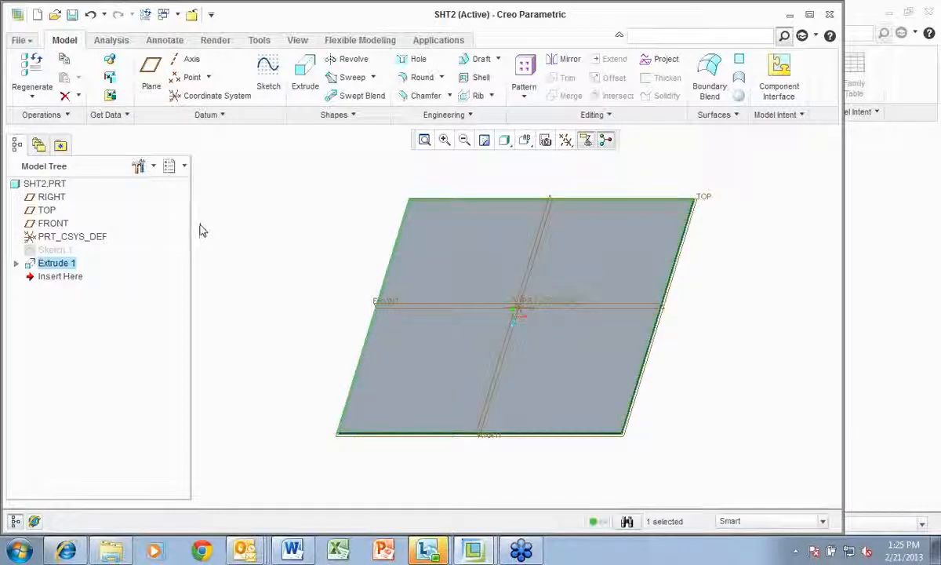
Step: Start converting the plate to sheet metal using Driving Surface and set the wall thickness to 5 mm
{"action": "left_click", "coordinate": [49, 116]}
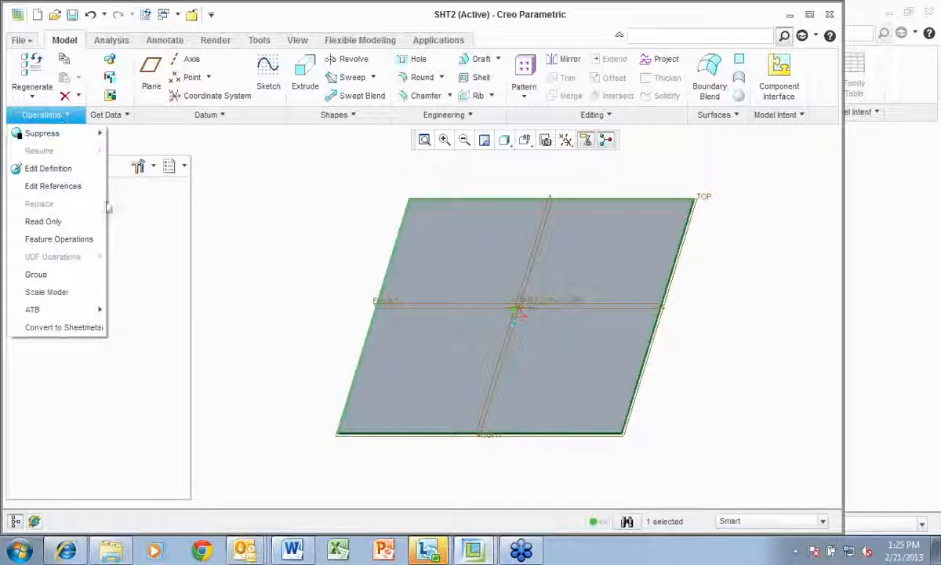
{"action": "left_click", "coordinate": [31, 330]}
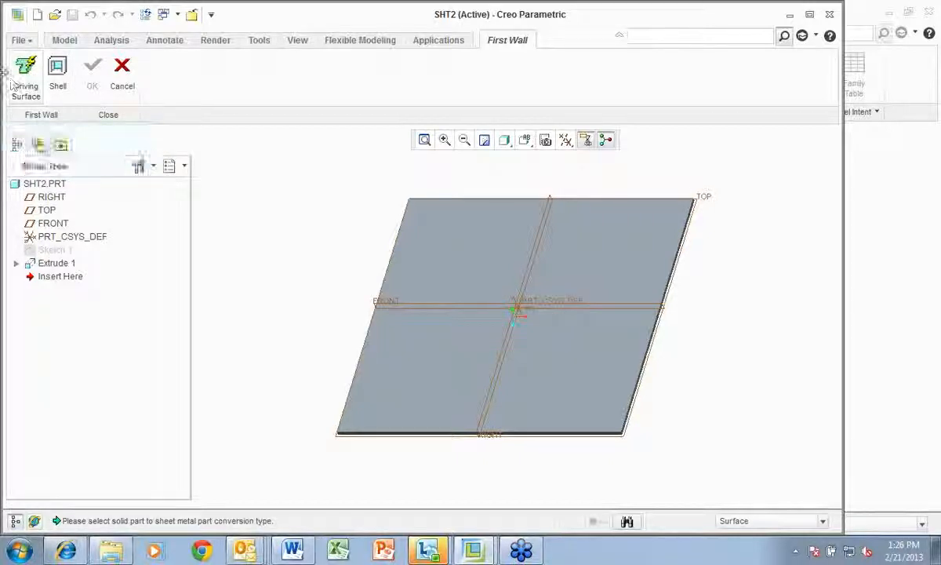
{"action": "left_click", "coordinate": [25, 76]}
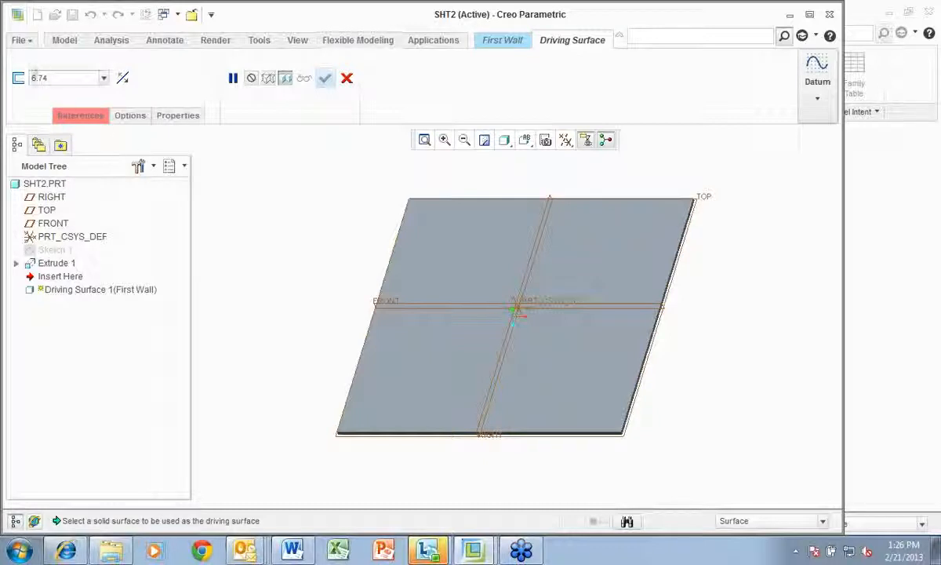
{"action": "double_click", "coordinate": [40, 77]}
{"action": "key", "text": "BackSpace"}
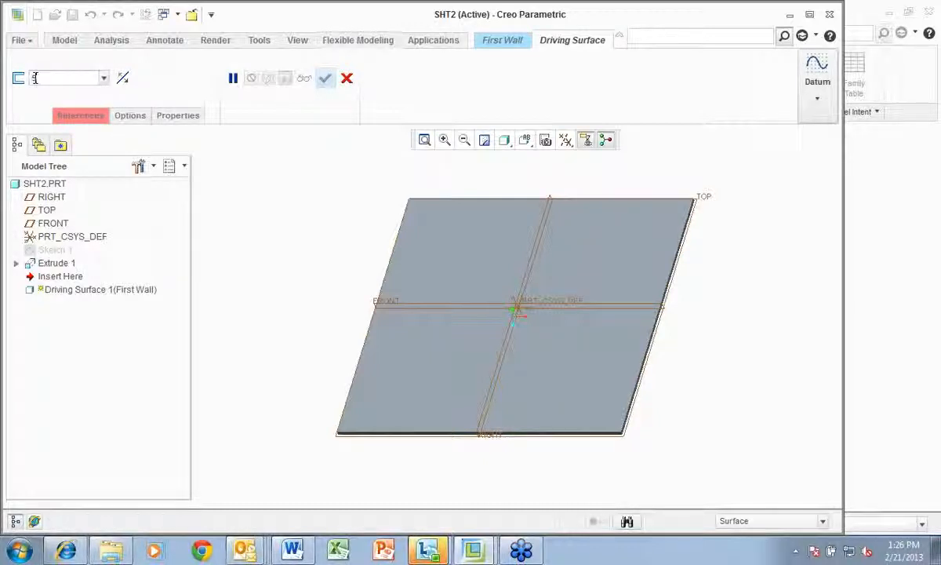
{"action": "type", "text": "5"}
{"action": "key", "text": "Return"}
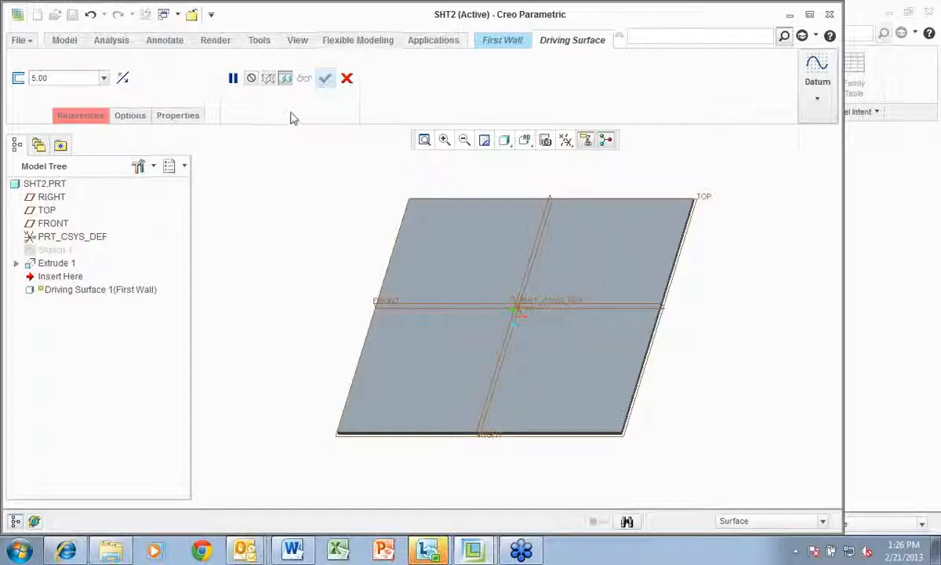
Step: Cancel and restart the Driving Surface feature, and pick the plate's large underside face as the driving surface
{"action": "left_click", "coordinate": [348, 79]}
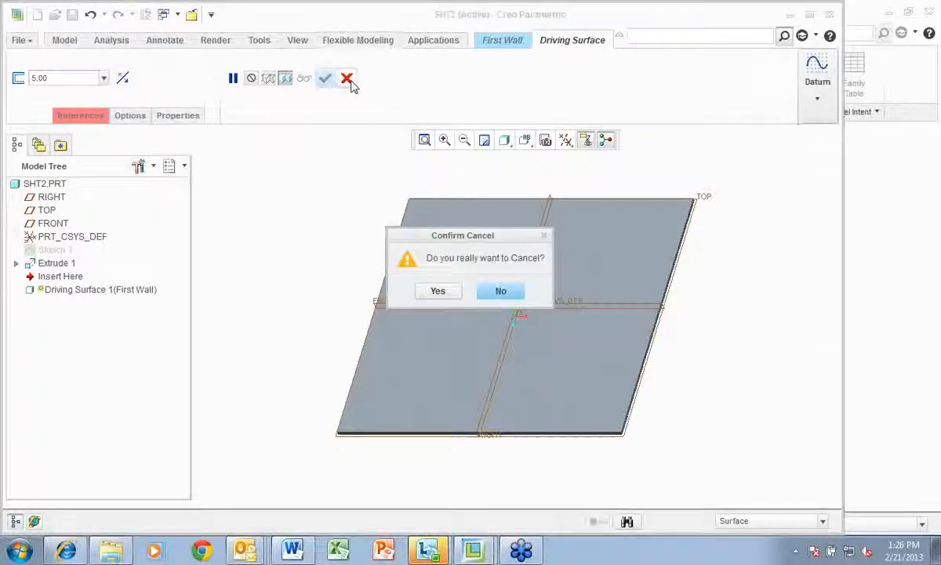
{"action": "left_click", "coordinate": [500, 293]}
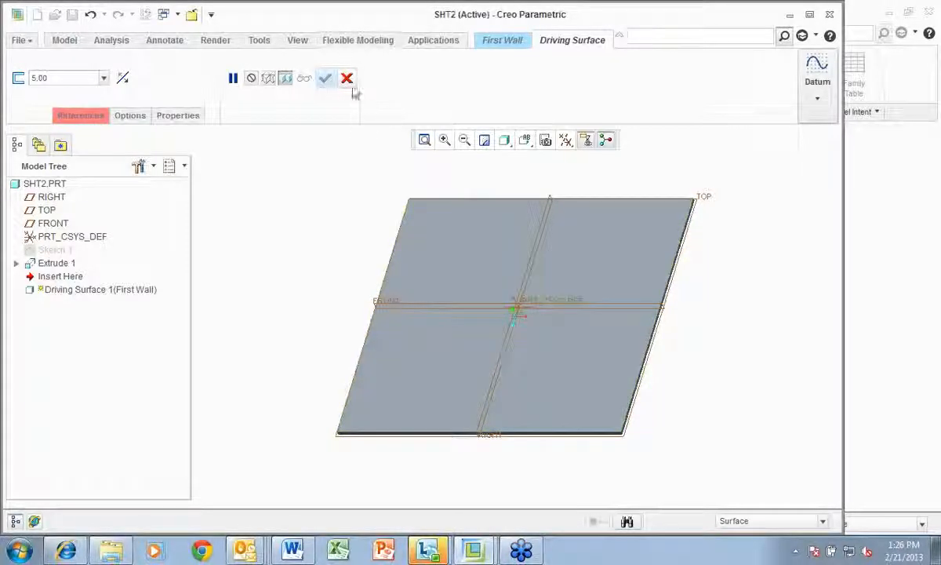
{"action": "left_click", "coordinate": [346, 78]}
{"action": "left_click", "coordinate": [438, 292]}
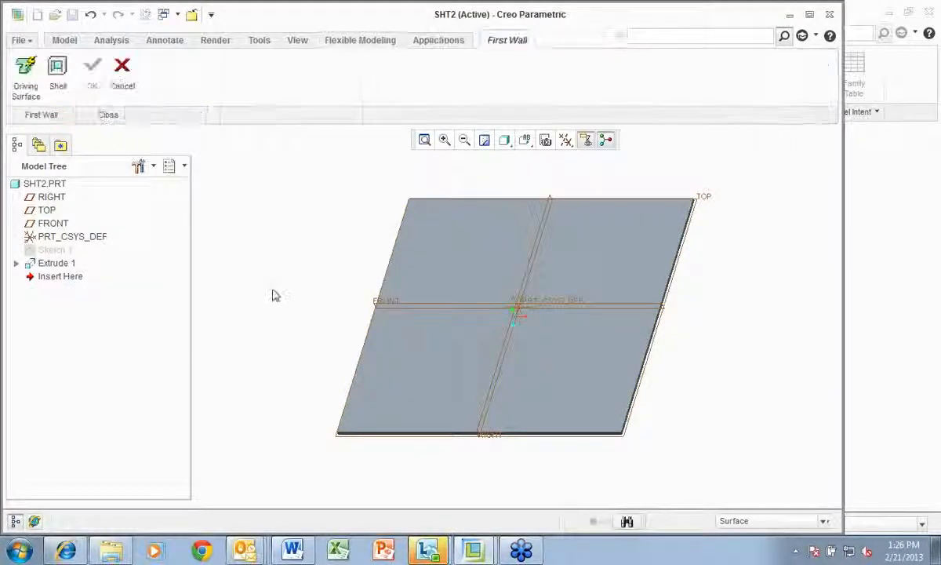
{"action": "left_click", "coordinate": [25, 79]}
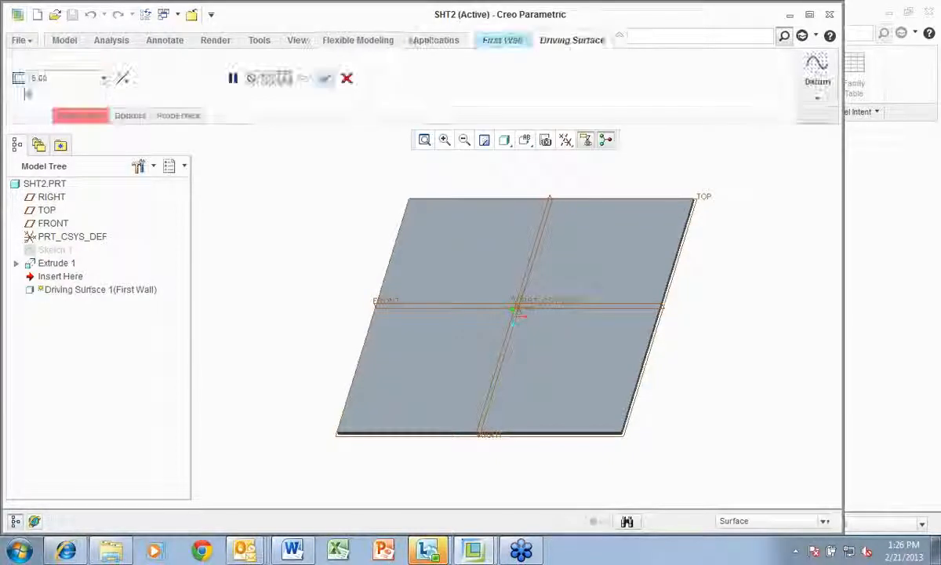
{"action": "middle_click_drag", "start_coordinate": [737, 322], "coordinate": [689, 294]}
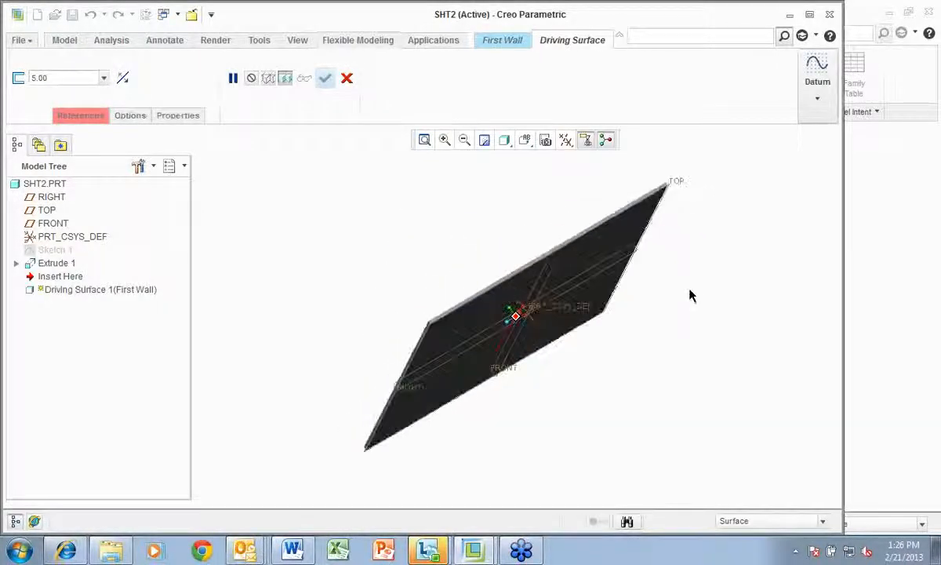
{"action": "left_click", "coordinate": [624, 236]}
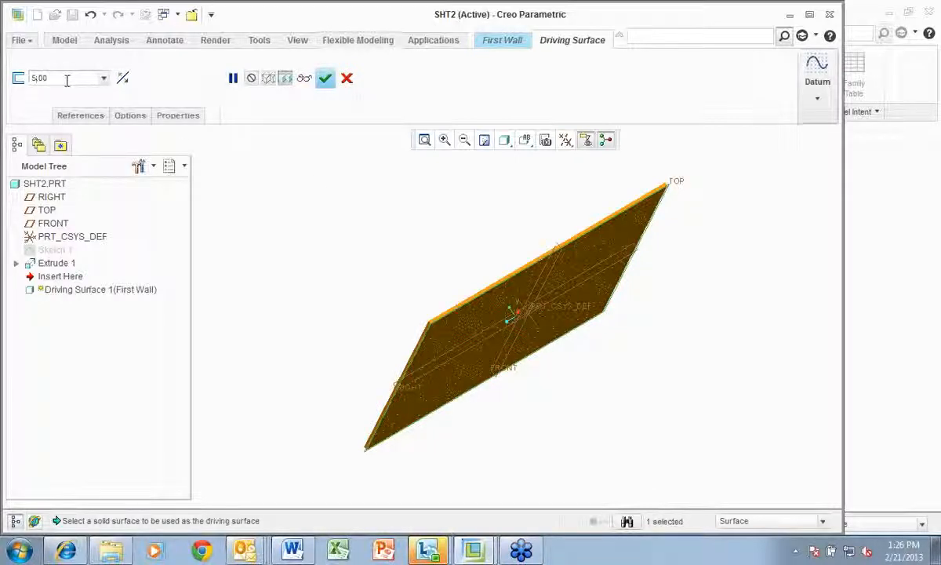
{"action": "middle_click_drag", "start_coordinate": [372, 281], "coordinate": [413, 314]}
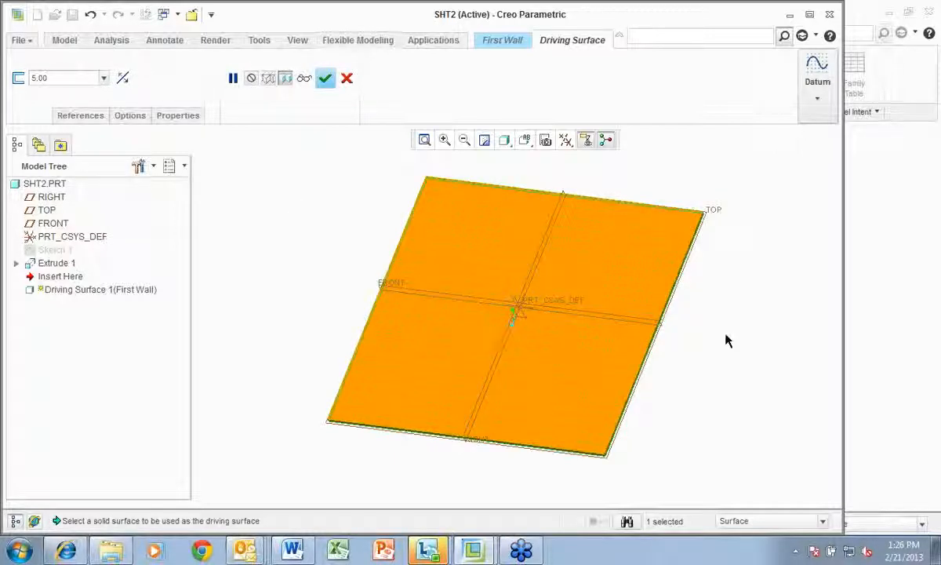
{"action": "mouse_move", "coordinate": [747, 312]}
{"action": "middle_mouse_down"}
{"action": "mouse_move", "coordinate": [735, 278]}
{"action": "mouse_move", "coordinate": [746, 306]}
{"action": "middle_mouse_up"}
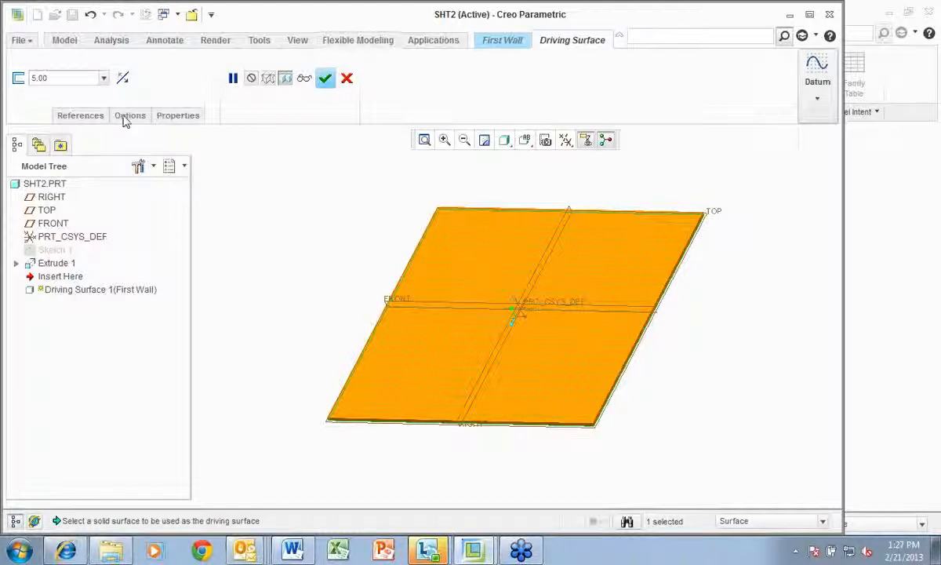
Step: Review the driving surface's references, options and name, and accept the feature to complete the sheet metal conversion
{"action": "left_click", "coordinate": [90, 115]}
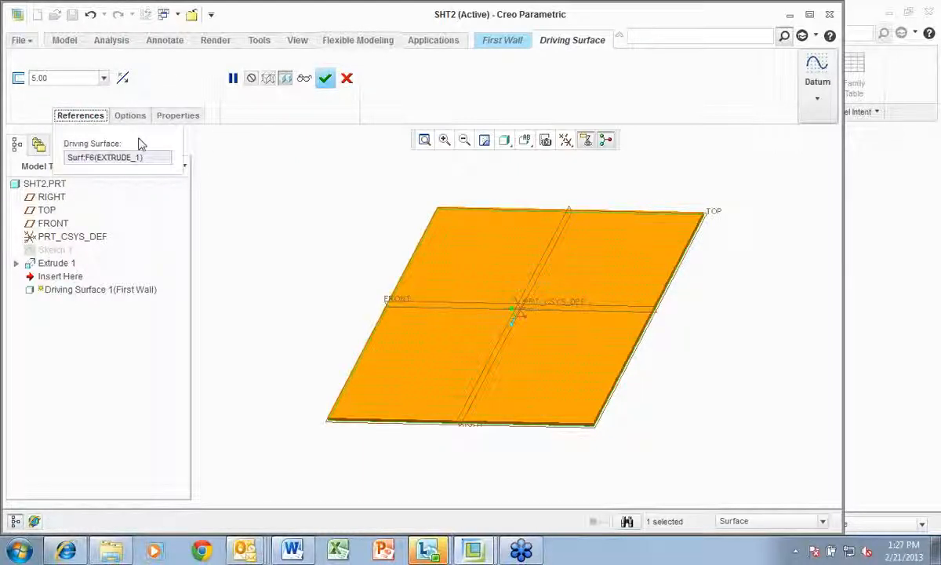
{"action": "left_click", "coordinate": [130, 115]}
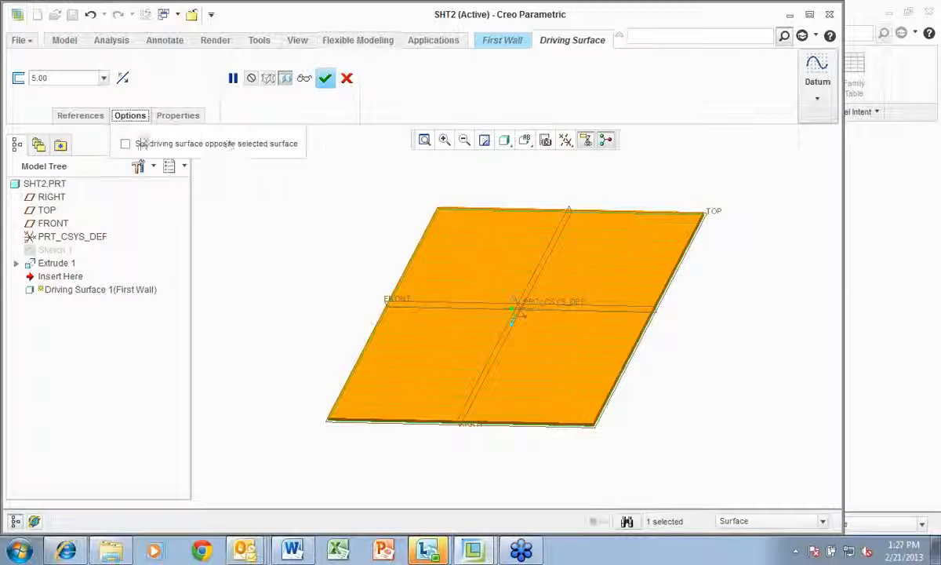
{"action": "left_click", "coordinate": [178, 116]}
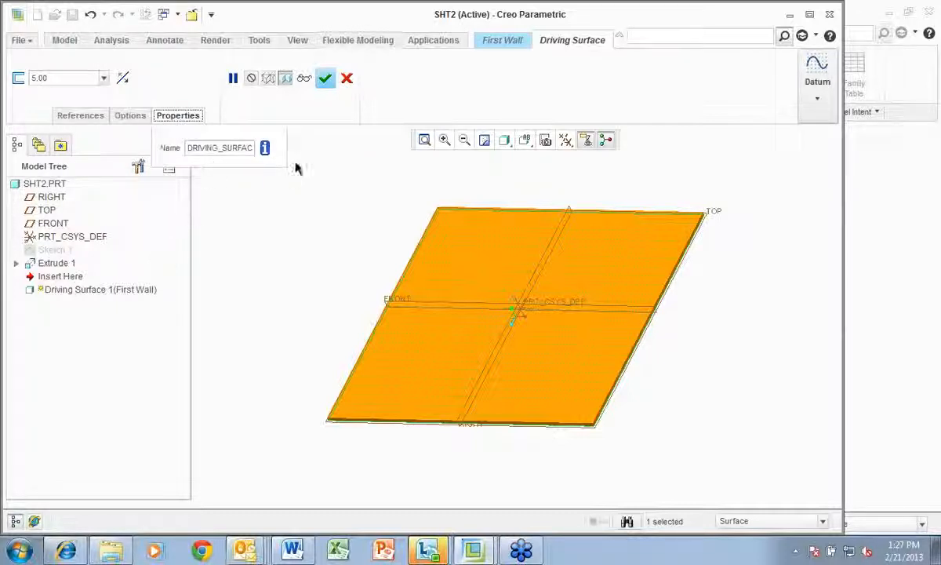
{"action": "left_click", "coordinate": [323, 80]}
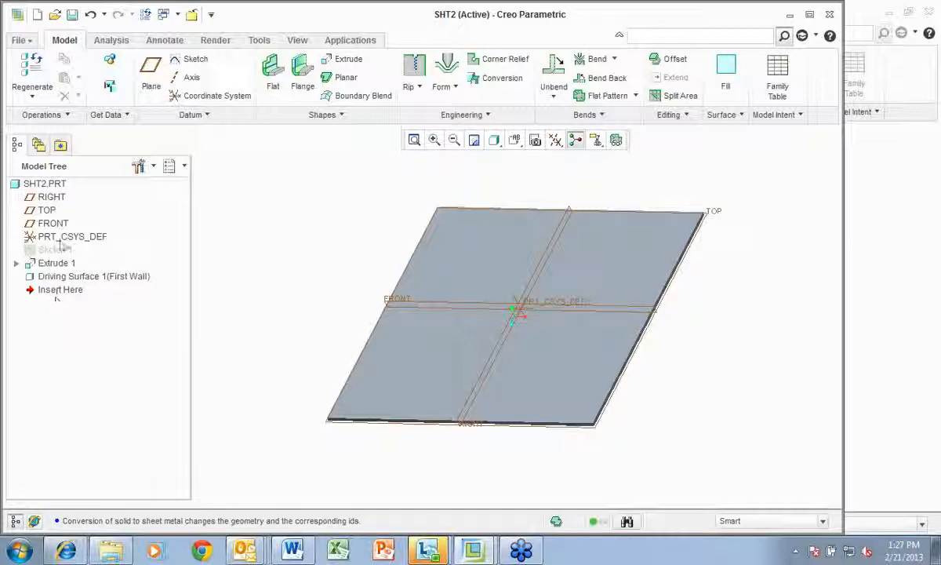
Step: Open the configuration editor in the program options and find options matching the keyword "initial"
{"action": "left_click", "coordinate": [22, 42]}
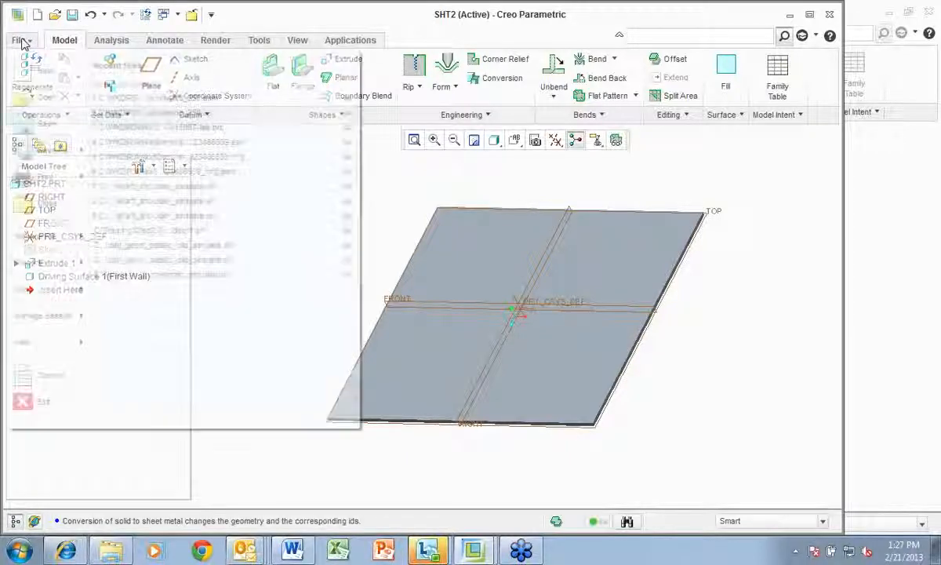
{"action": "left_click", "coordinate": [73, 381]}
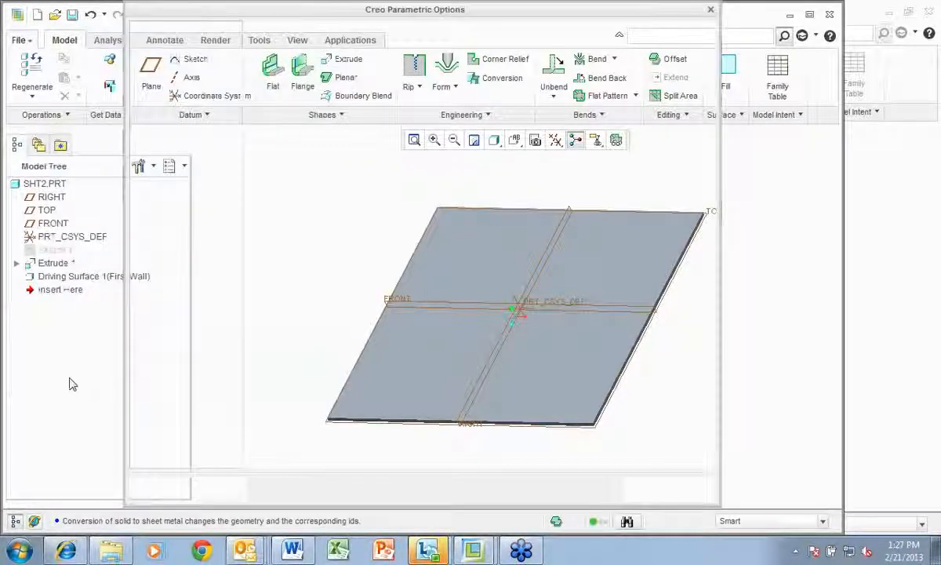
{"action": "left_click", "coordinate": [168, 220]}
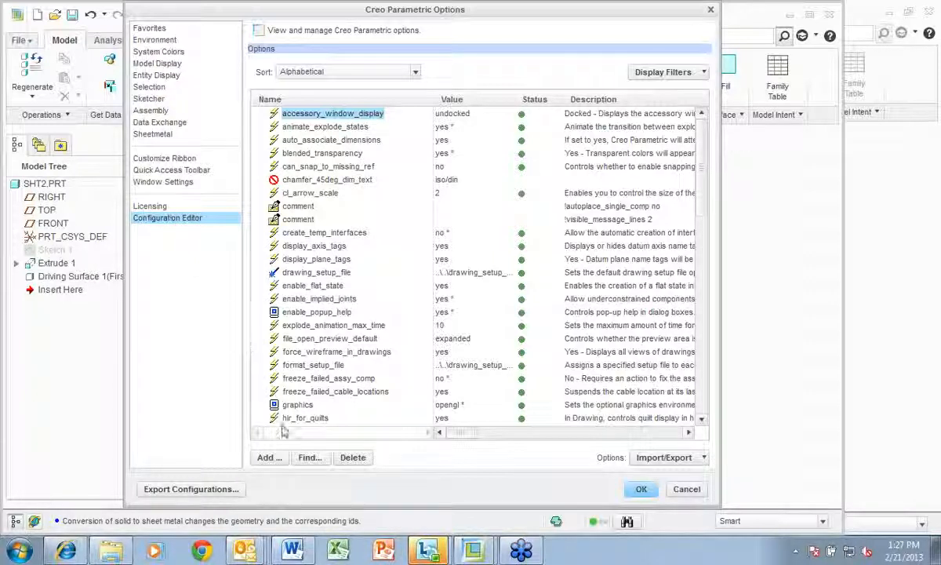
{"action": "left_click", "coordinate": [309, 458]}
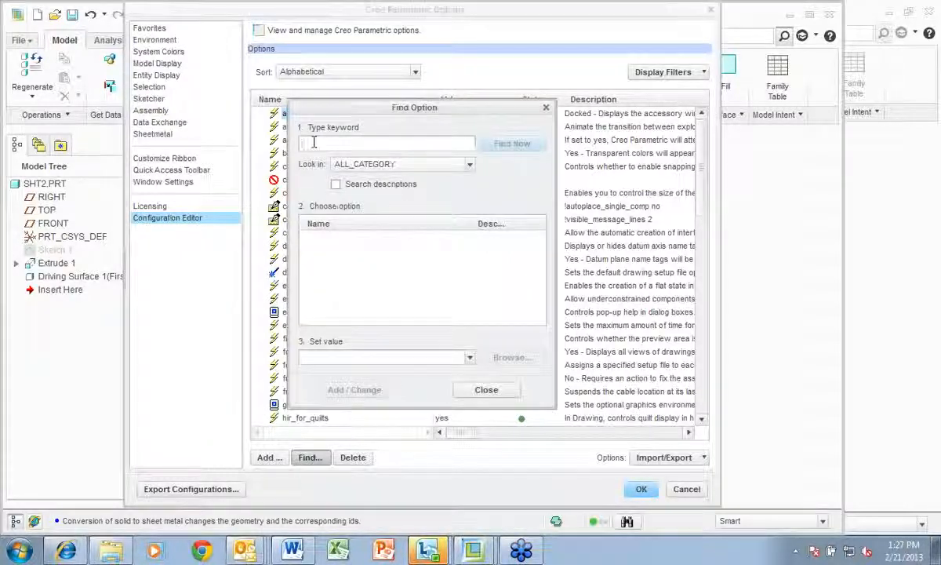
{"action": "type", "text": "initial"}
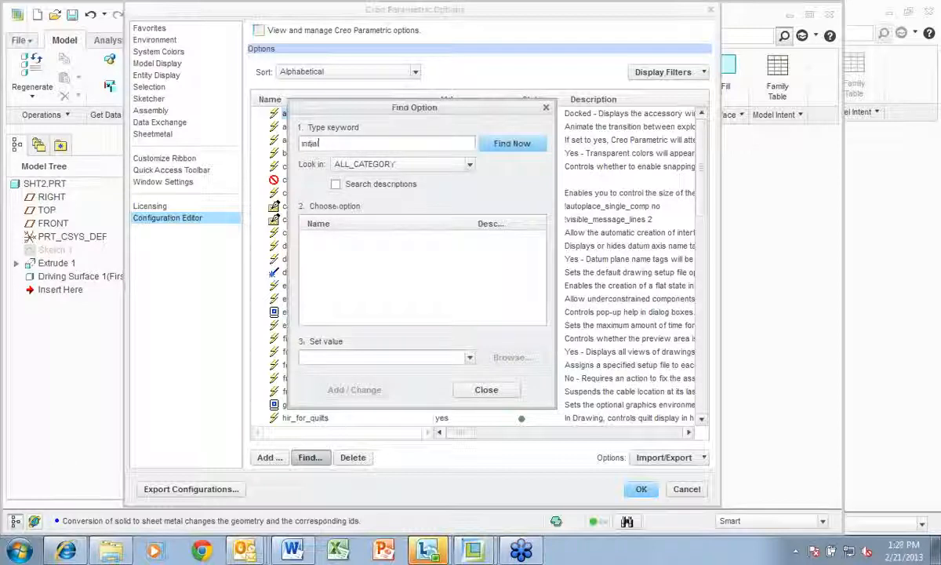
{"action": "left_click", "coordinate": [521, 148]}
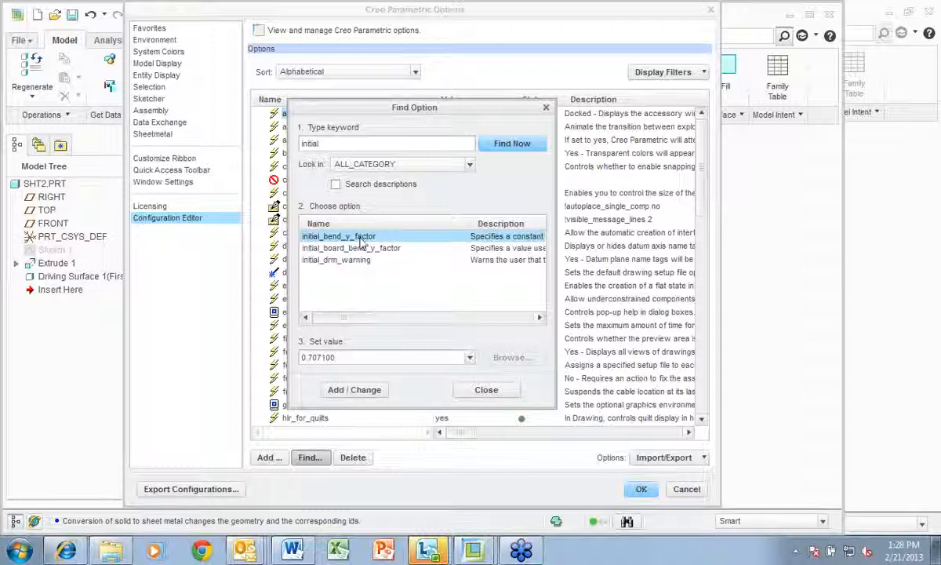
Step: Add the initial_bend_y_factor option with value 0.707100 to the configuration and apply it without saving a configuration file
{"action": "double_click", "coordinate": [351, 360]}
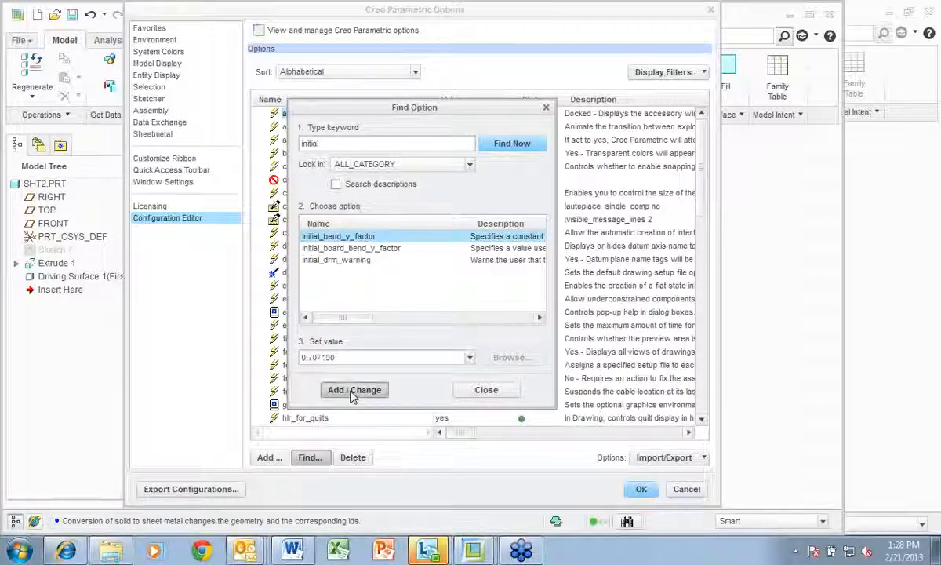
{"action": "left_click", "coordinate": [353, 391]}
{"action": "left_click", "coordinate": [482, 390]}
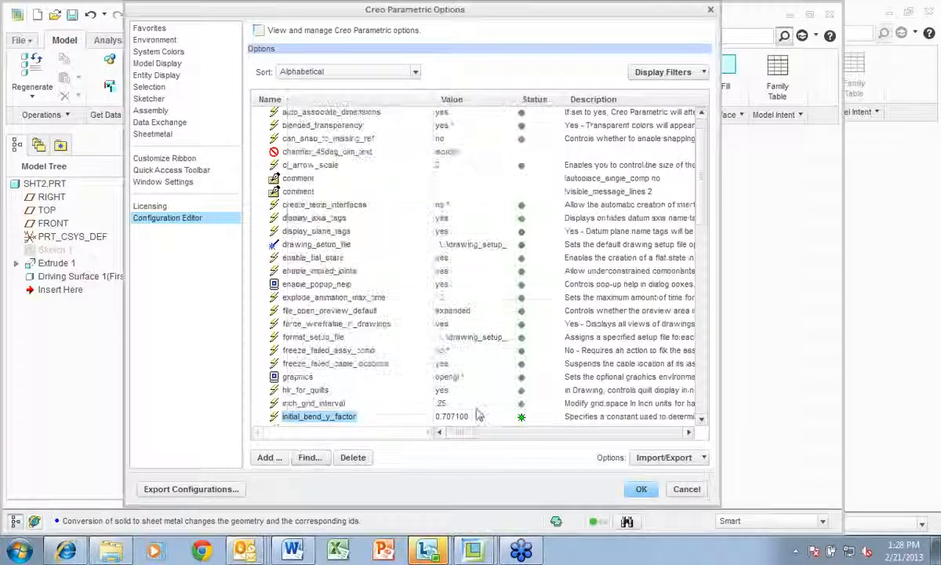
{"action": "left_click", "coordinate": [641, 489]}
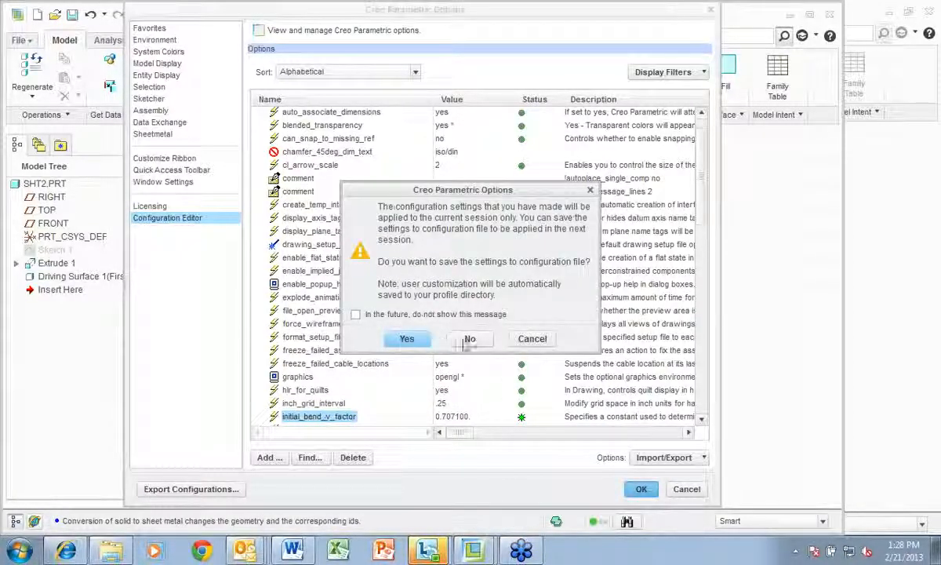
{"action": "left_click", "coordinate": [409, 339]}
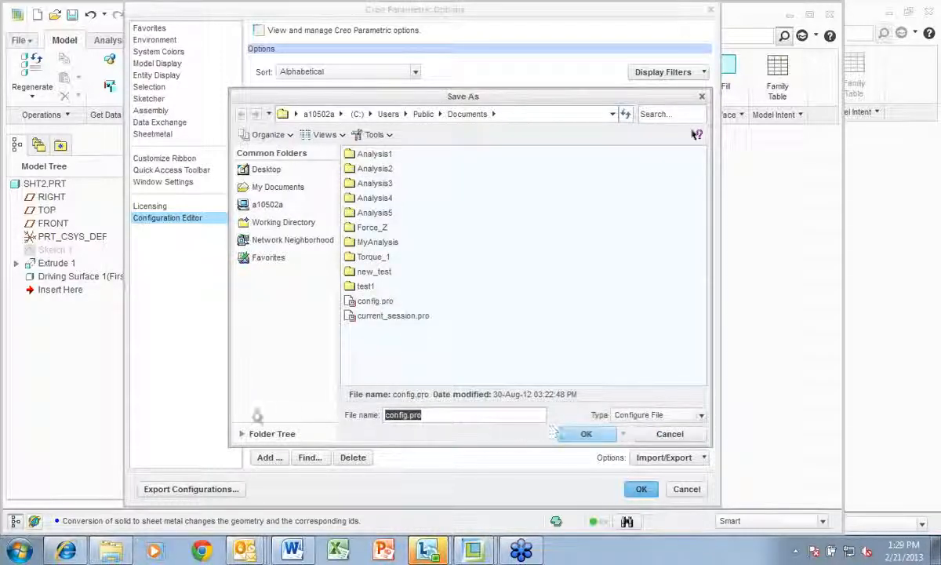
{"action": "left_click", "coordinate": [663, 434]}
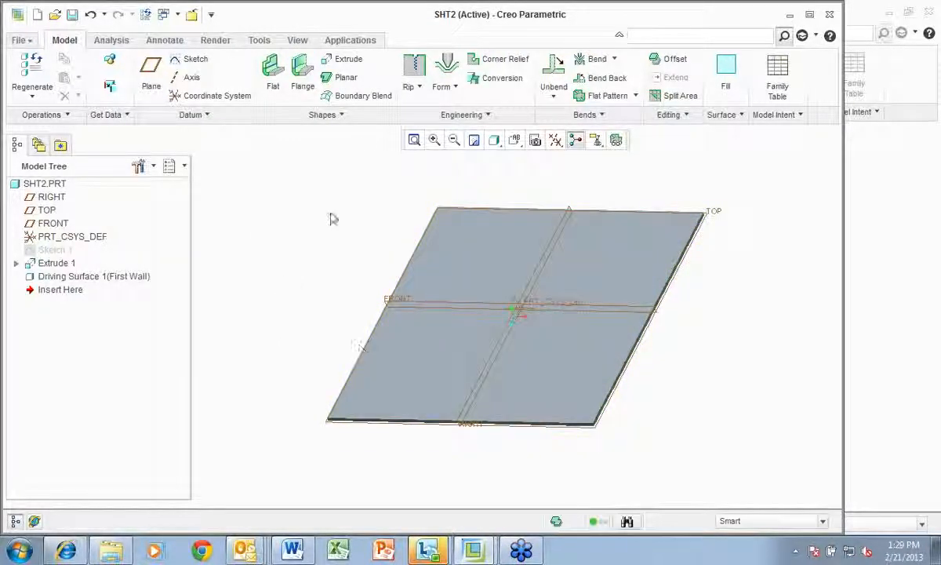
Step: Start a Bend feature with the plate's large face as bend surface and try placing the bend line ends freehand near one corner
{"action": "left_click", "coordinate": [594, 59]}
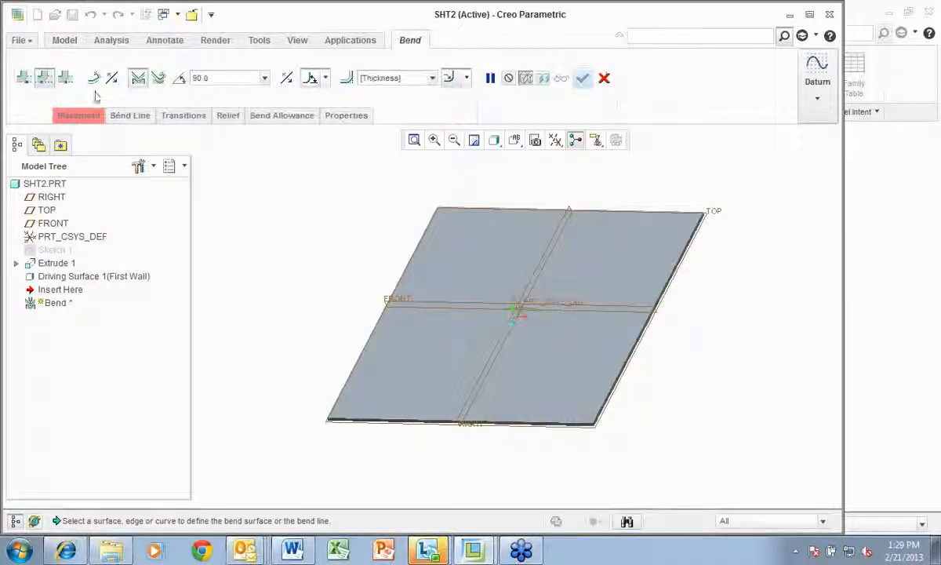
{"action": "left_click", "coordinate": [79, 115]}
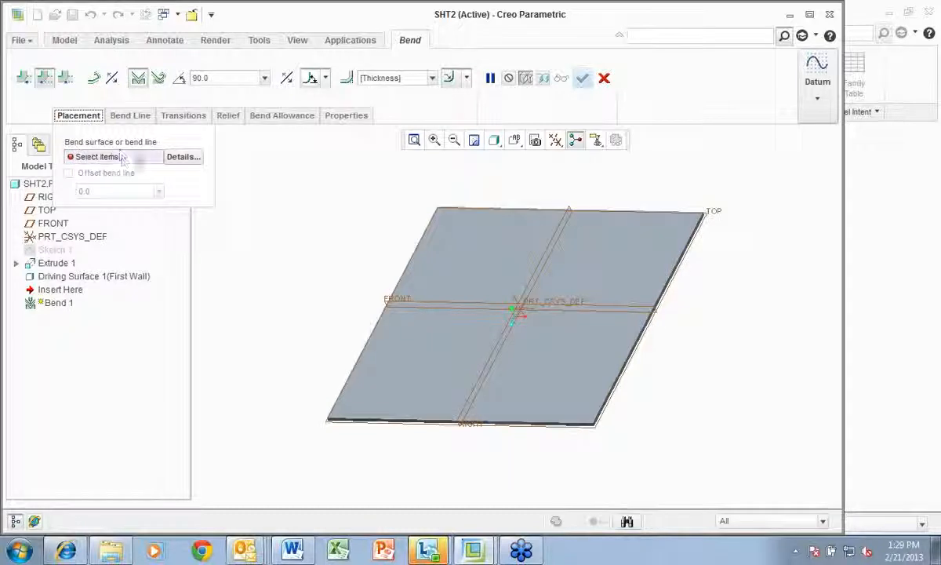
{"action": "left_click", "coordinate": [504, 250]}
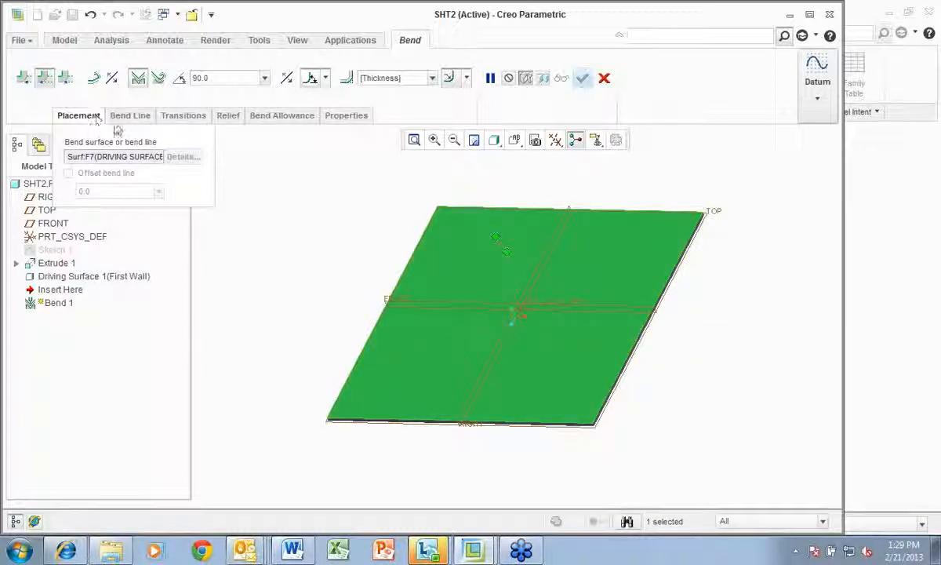
{"action": "left_click", "coordinate": [133, 116]}
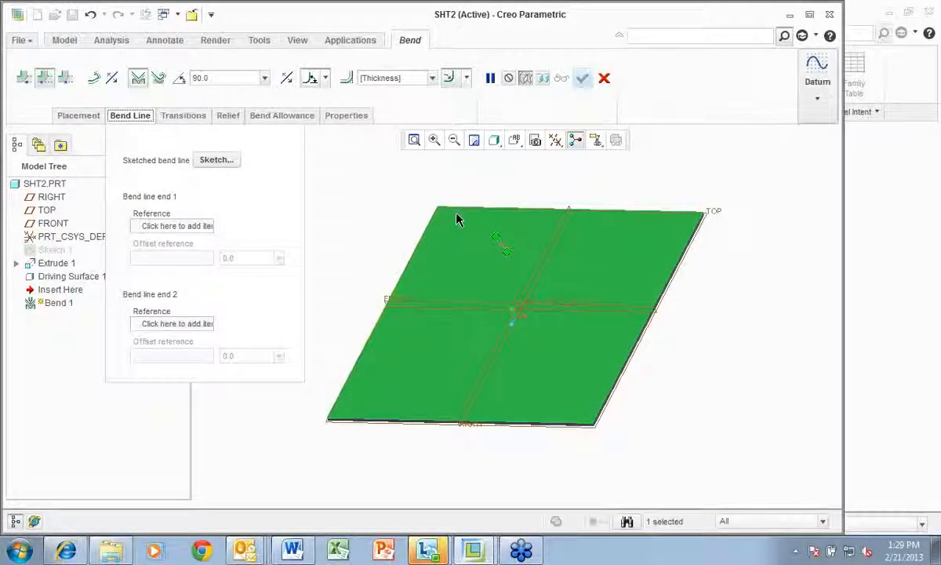
{"action": "left_click_drag", "start_coordinate": [496, 239], "coordinate": [383, 239]}
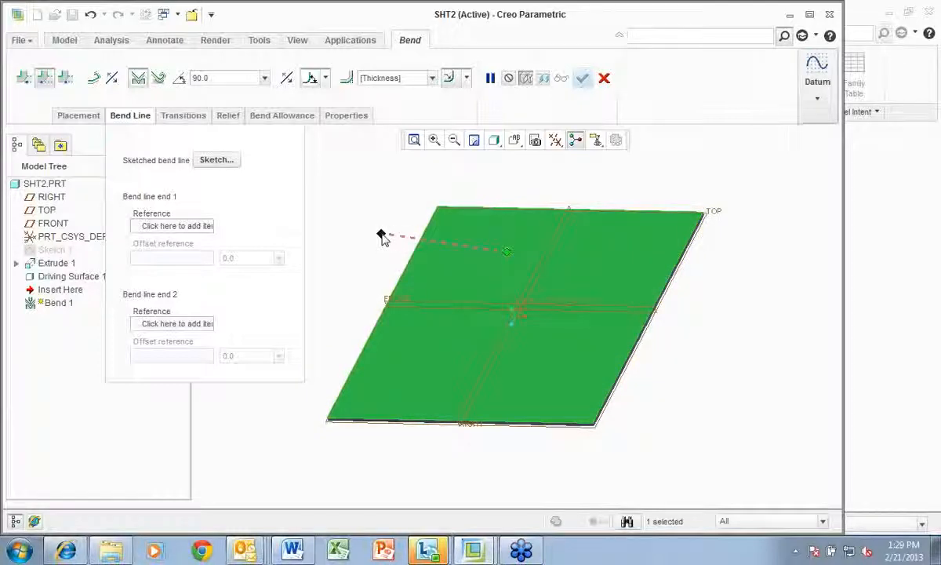
{"action": "left_click_drag", "start_coordinate": [507, 252], "coordinate": [467, 233]}
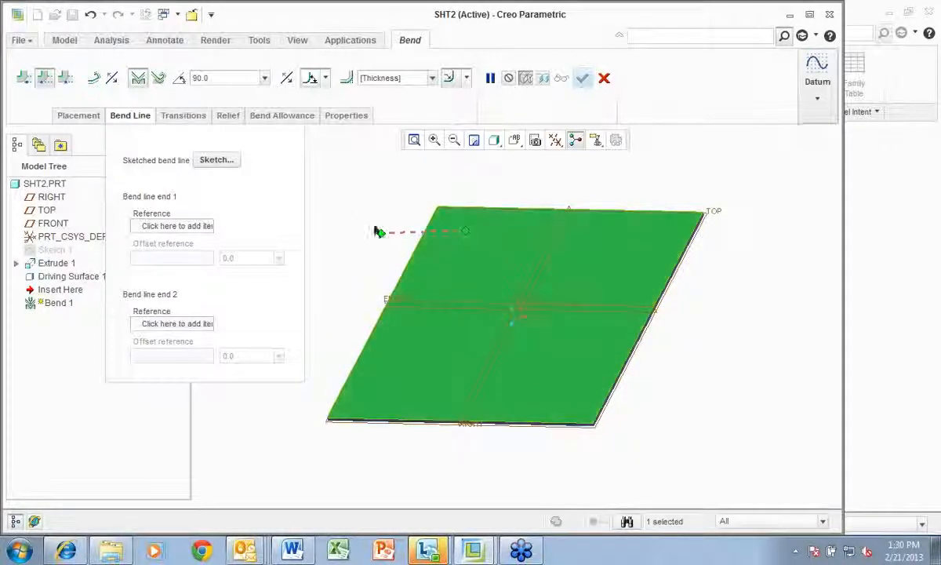
Step: Sketch a horizontal bend line between the plate's centre and upper edge, extending past both side edges, and accept the sketch
{"action": "left_click", "coordinate": [221, 161]}
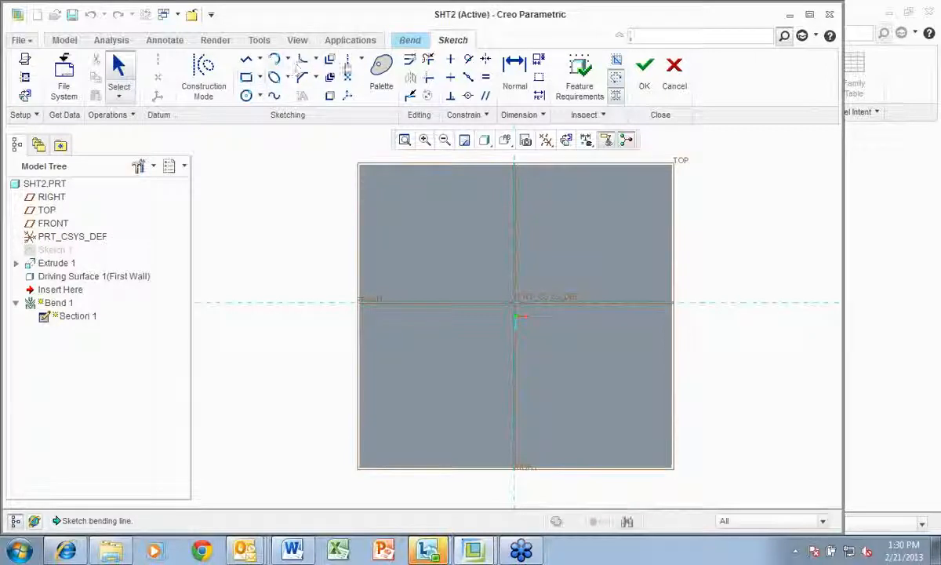
{"action": "left_click", "coordinate": [360, 61]}
{"action": "left_click", "coordinate": [261, 60]}
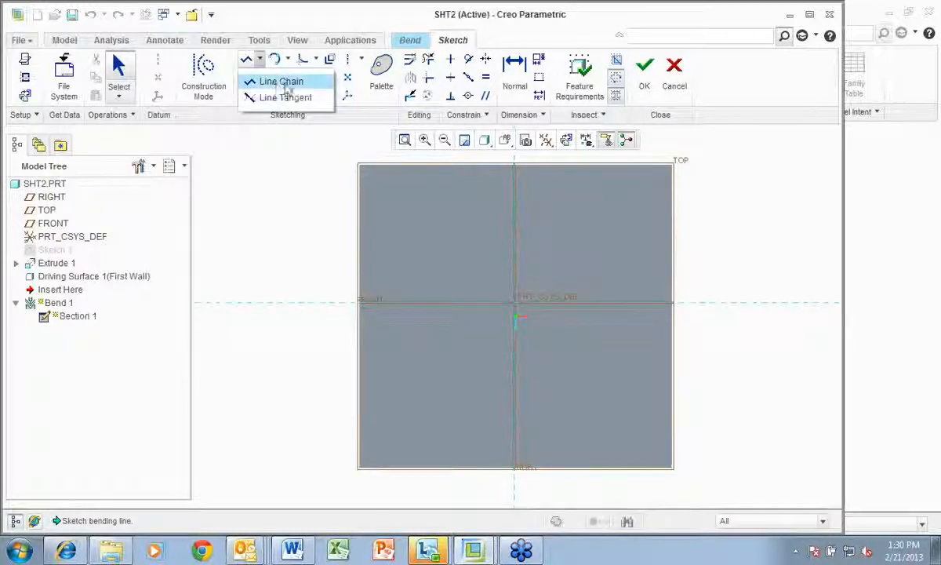
{"action": "left_click", "coordinate": [273, 82]}
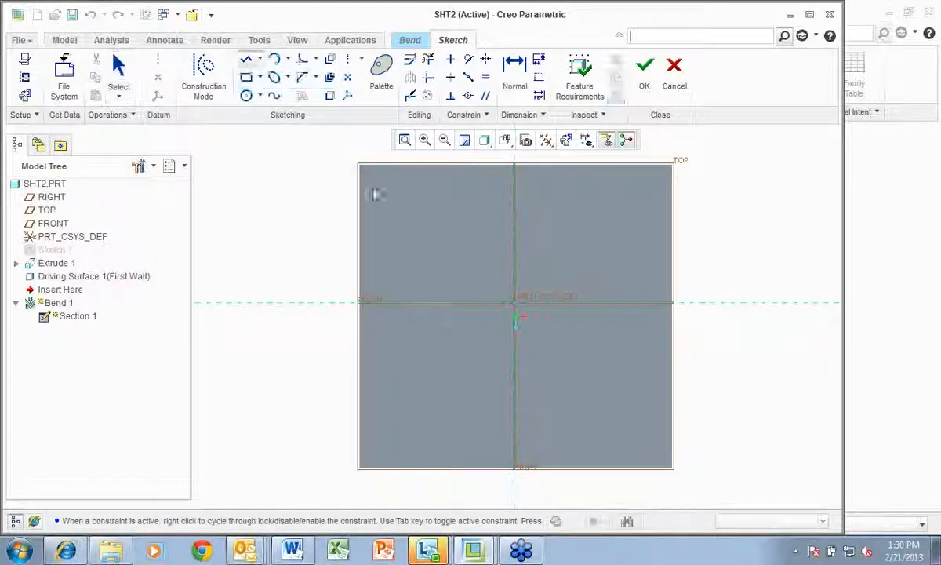
{"action": "left_click", "coordinate": [293, 236]}
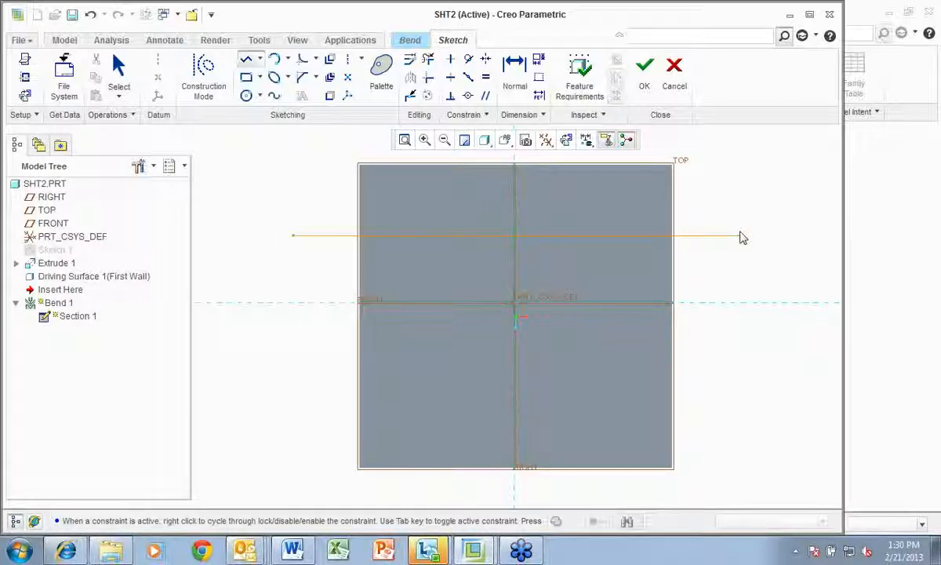
{"action": "left_click", "coordinate": [739, 235]}
{"action": "middle_click", "coordinate": [766, 218]}
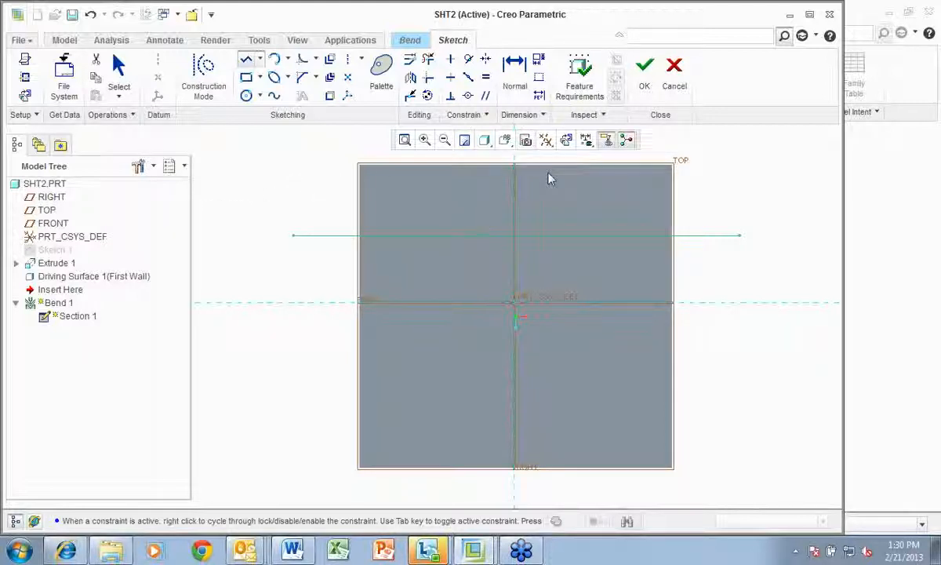
{"action": "left_click", "coordinate": [645, 72]}
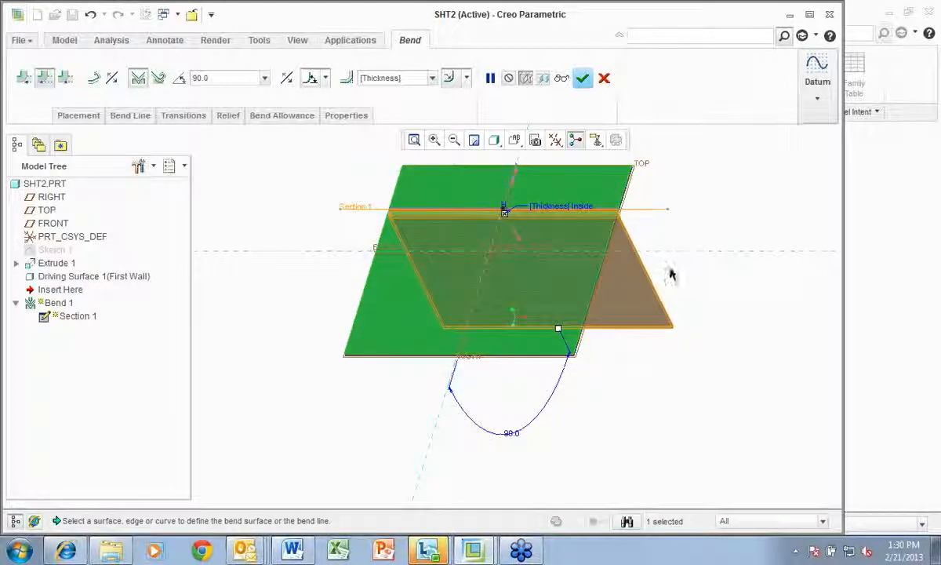
Step: Review the bend's placement, transition and relief settings, including the available relief types and separate definition of each side
{"action": "left_click", "coordinate": [90, 116]}
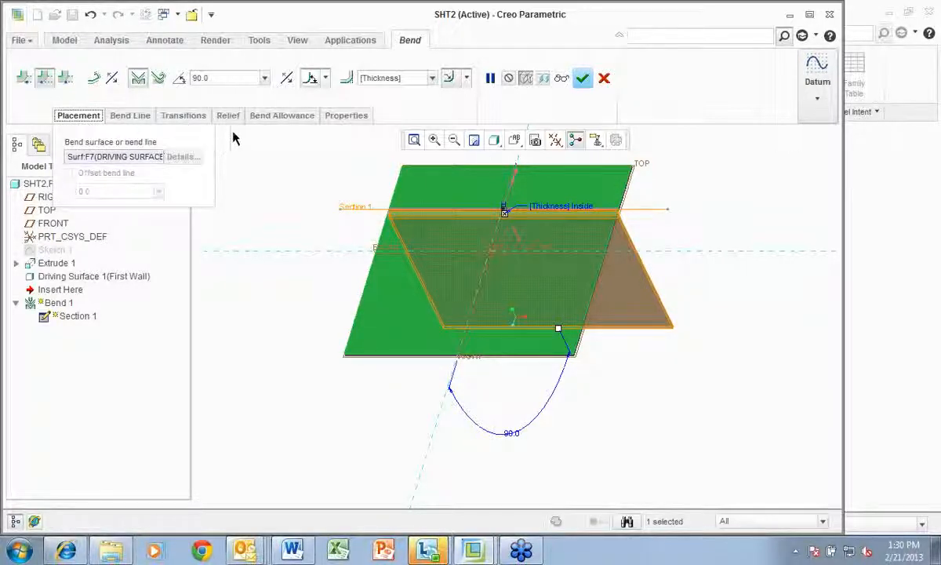
{"action": "left_click", "coordinate": [184, 117]}
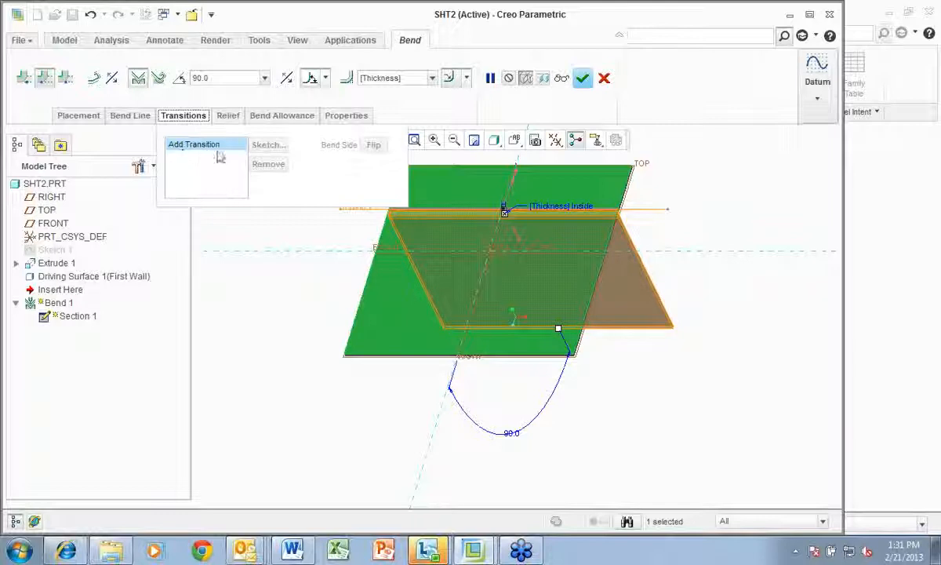
{"action": "left_click", "coordinate": [229, 116]}
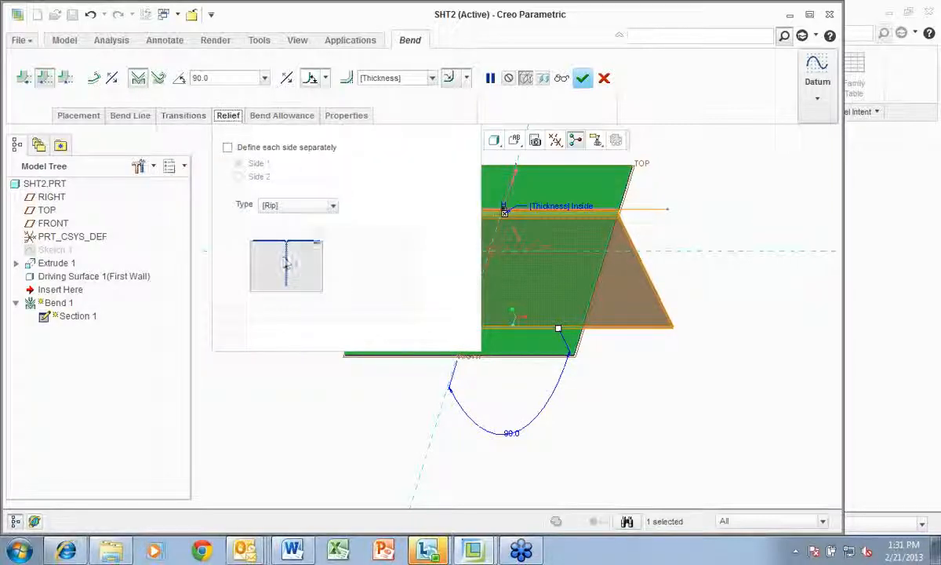
{"action": "left_click", "coordinate": [332, 205]}
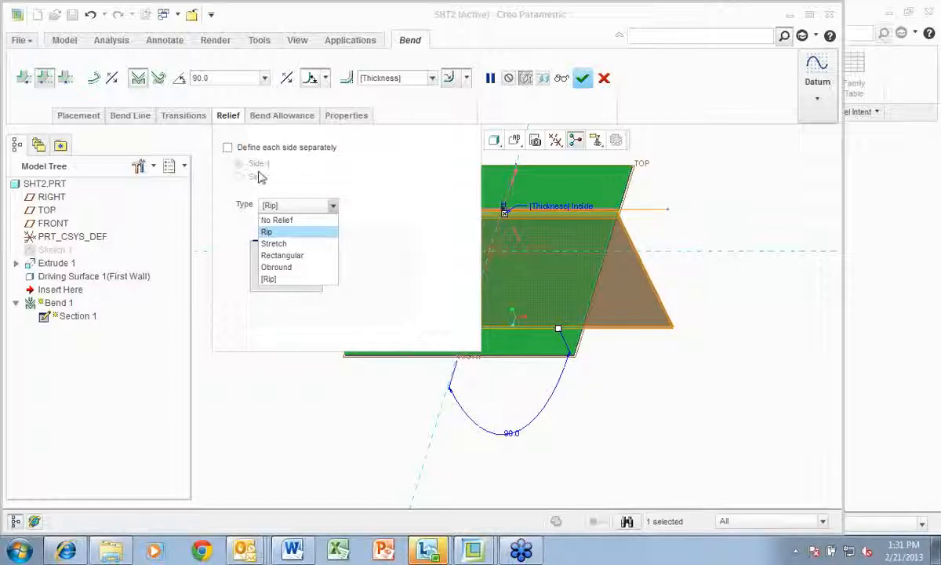
{"action": "left_click", "coordinate": [355, 187]}
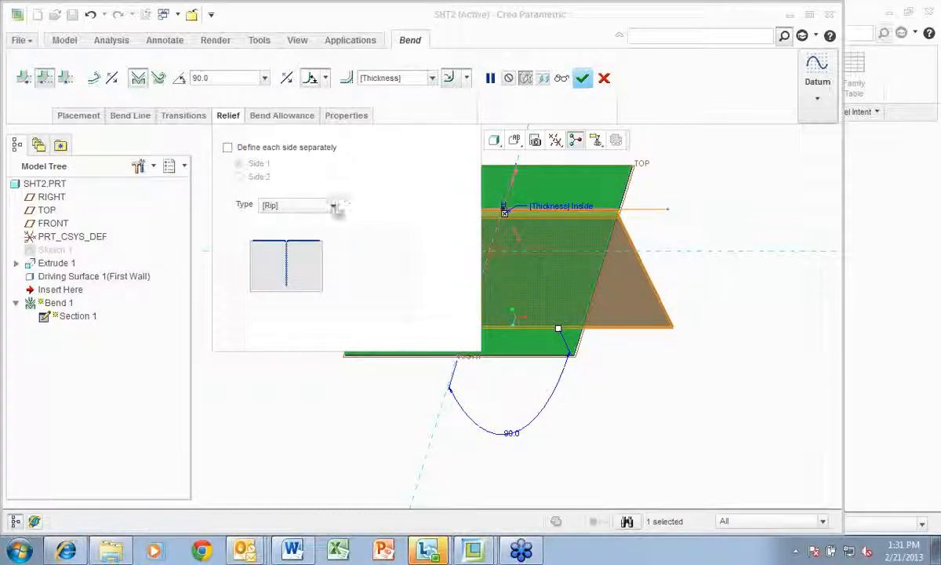
{"action": "left_click", "coordinate": [228, 148]}
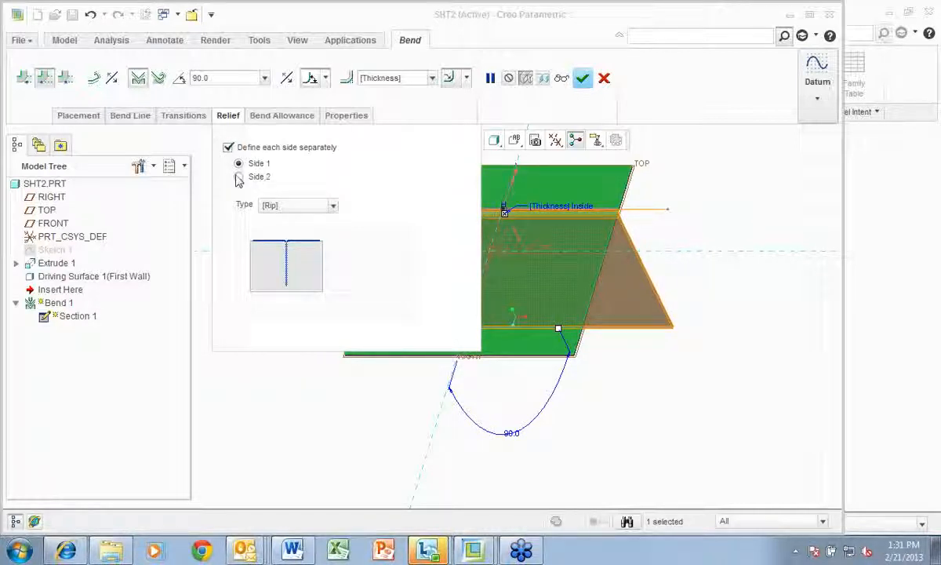
{"action": "left_click", "coordinate": [239, 176]}
{"action": "left_click", "coordinate": [239, 163]}
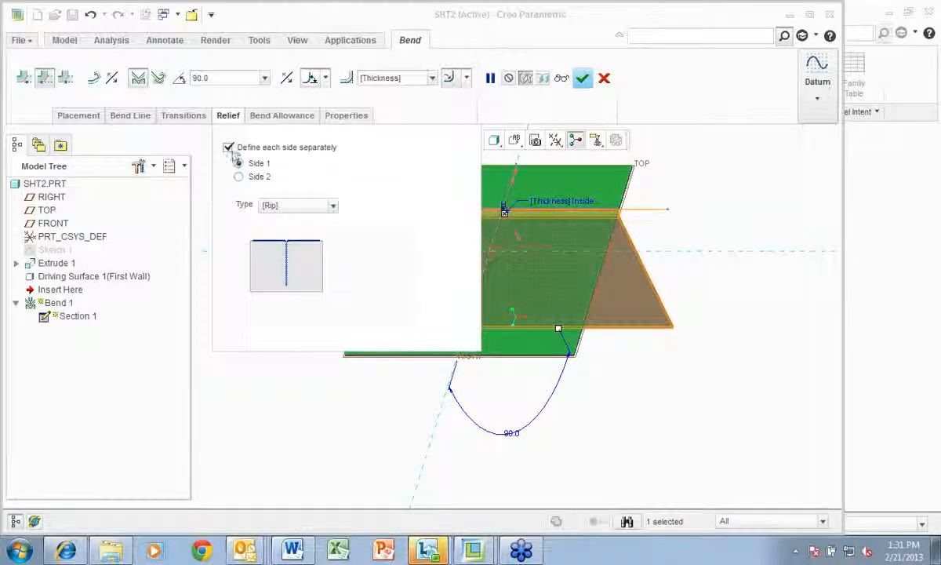
{"action": "left_click", "coordinate": [228, 147]}
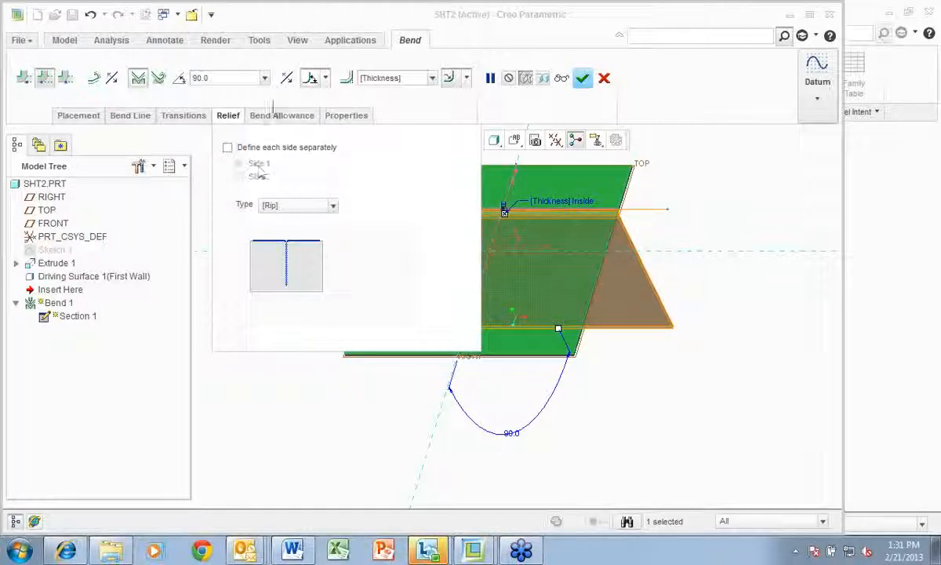
Step: Check the bend allowance and feature name, and accept the 90-degree bend with thickness as inside radius
{"action": "left_click", "coordinate": [266, 115]}
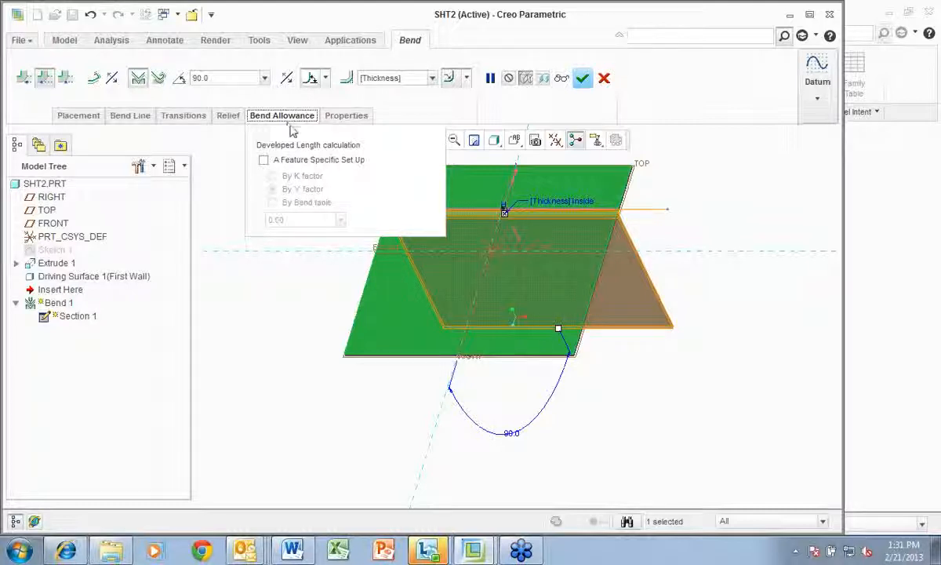
{"action": "left_click", "coordinate": [342, 117]}
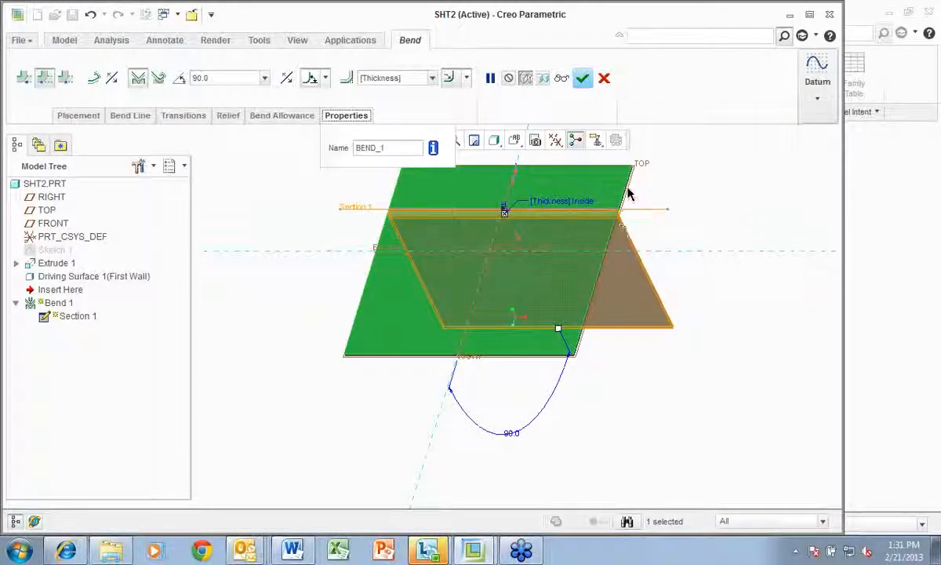
{"action": "left_click", "coordinate": [582, 79]}
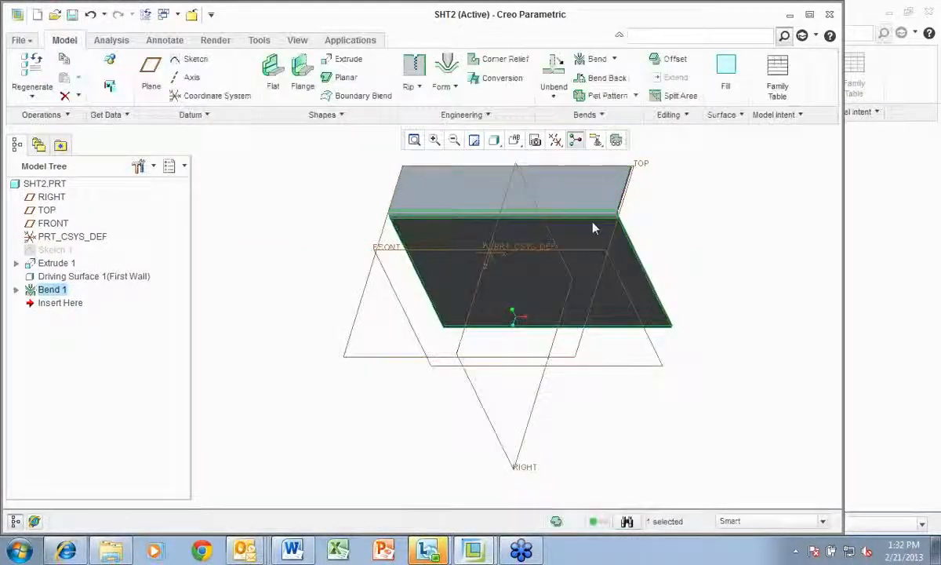
{"action": "middle_click_drag", "start_coordinate": [690, 249], "coordinate": [721, 261]}
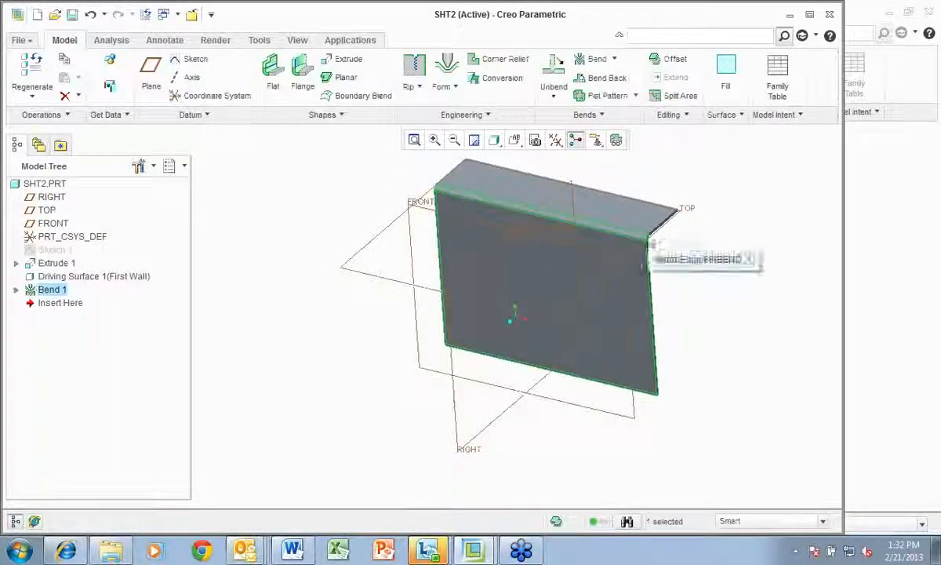
Step: Create a flat pattern of the bent plate, keeping the driving surface as the fixed geometry
{"action": "left_click", "coordinate": [636, 97]}
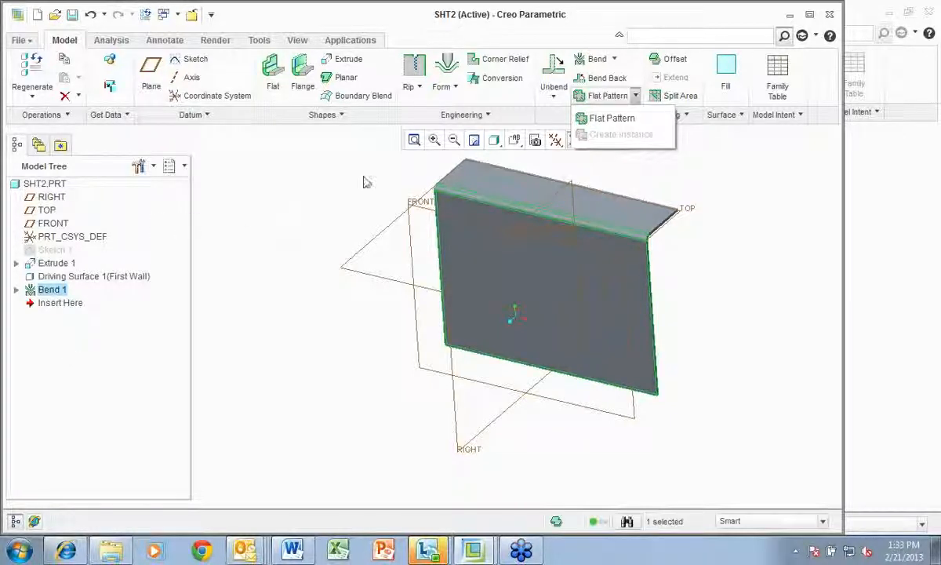
{"action": "left_click", "coordinate": [637, 96]}
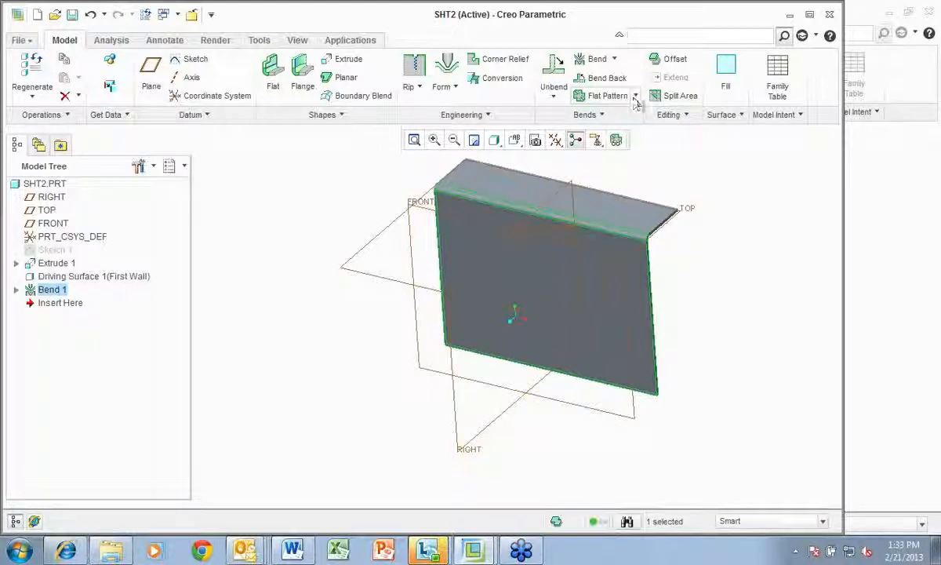
{"action": "left_click", "coordinate": [636, 96]}
{"action": "left_click", "coordinate": [625, 118]}
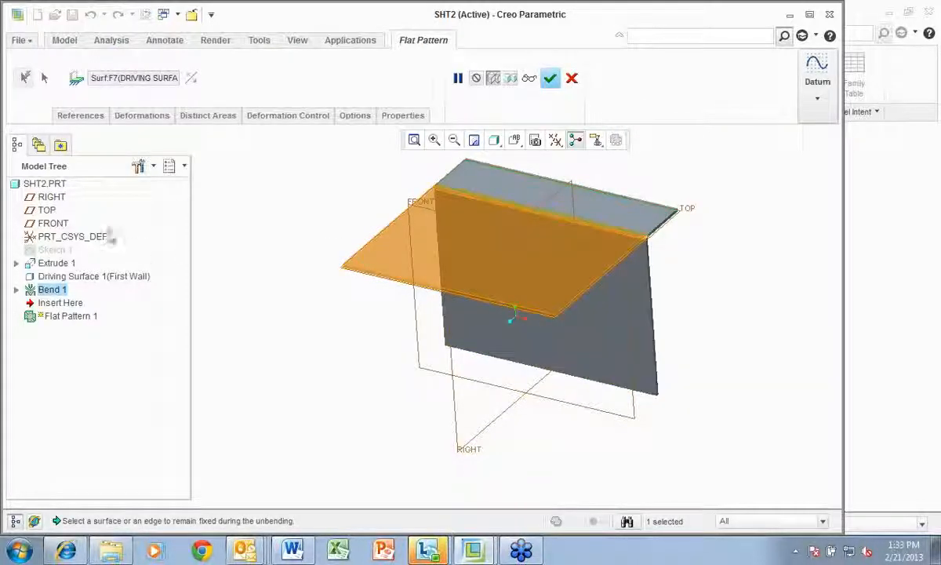
{"action": "left_click", "coordinate": [550, 78]}
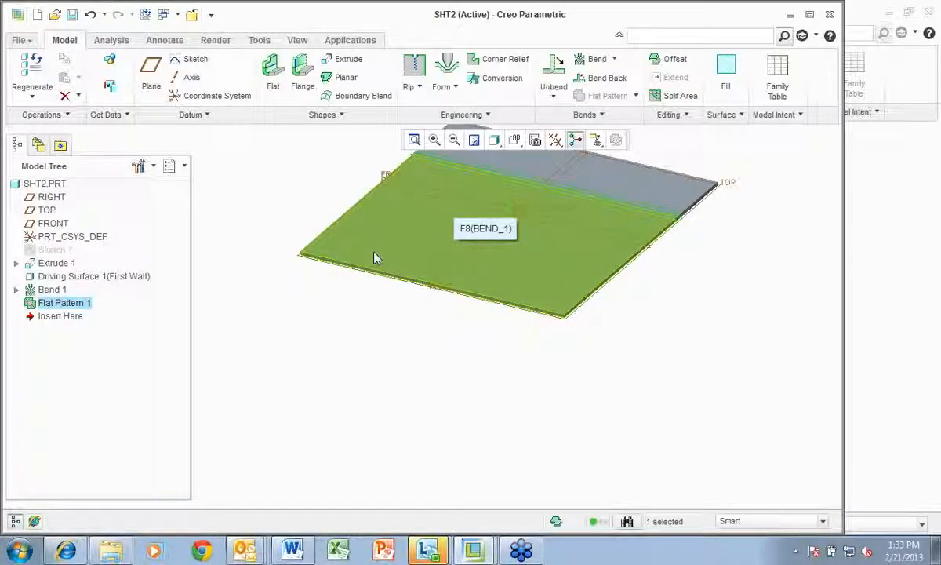
Step: Delete the flat pattern feature to return the plate to its bent form
{"action": "right_click", "coordinate": [58, 306]}
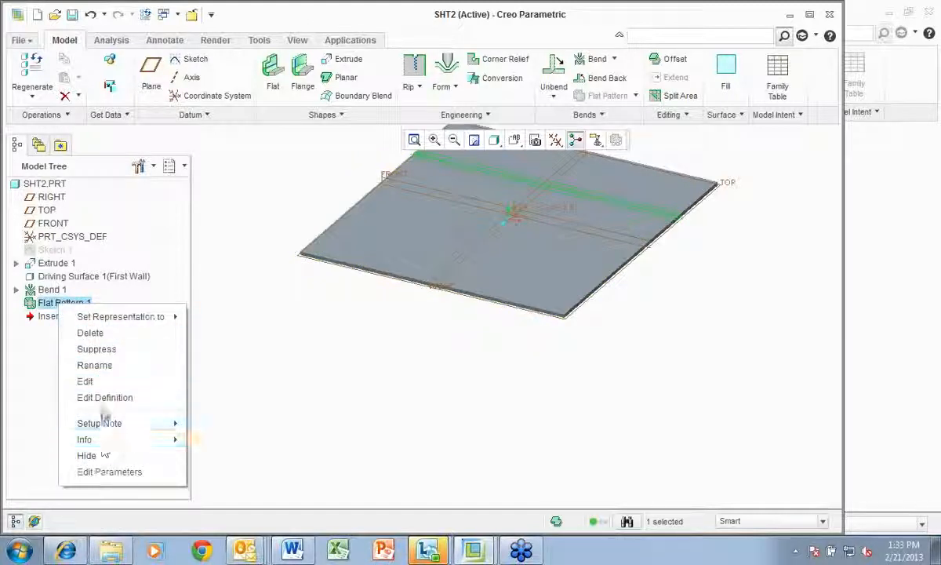
{"action": "left_click", "coordinate": [90, 332]}
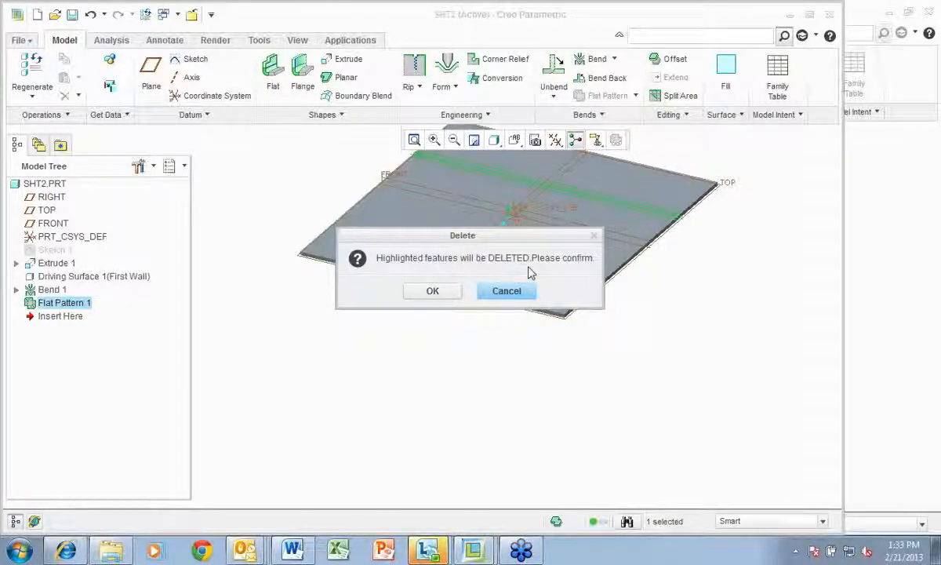
{"action": "left_click", "coordinate": [442, 294]}
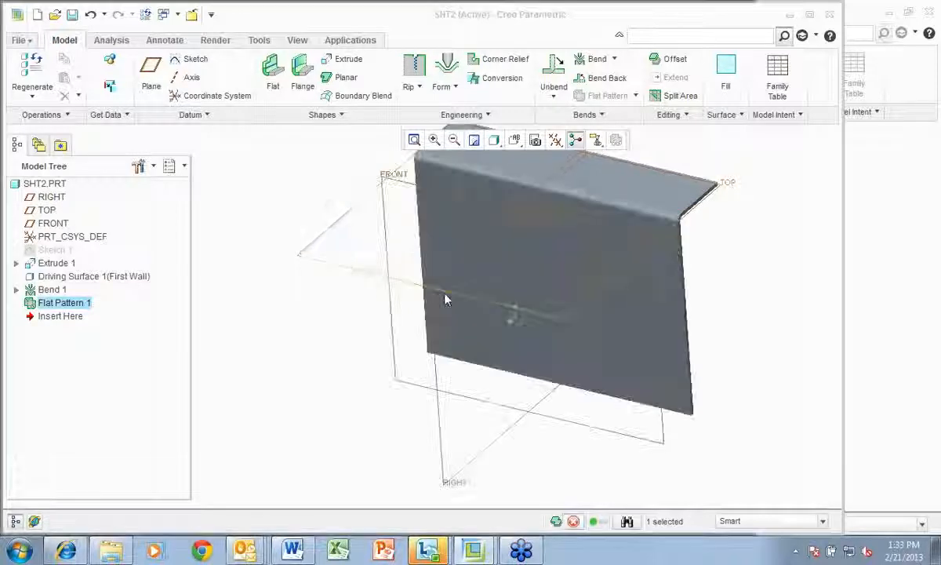
Step: Redefine the bend so that material is bent on both sides of the bend line
{"action": "right_click", "coordinate": [57, 293]}
{"action": "left_click", "coordinate": [100, 396]}
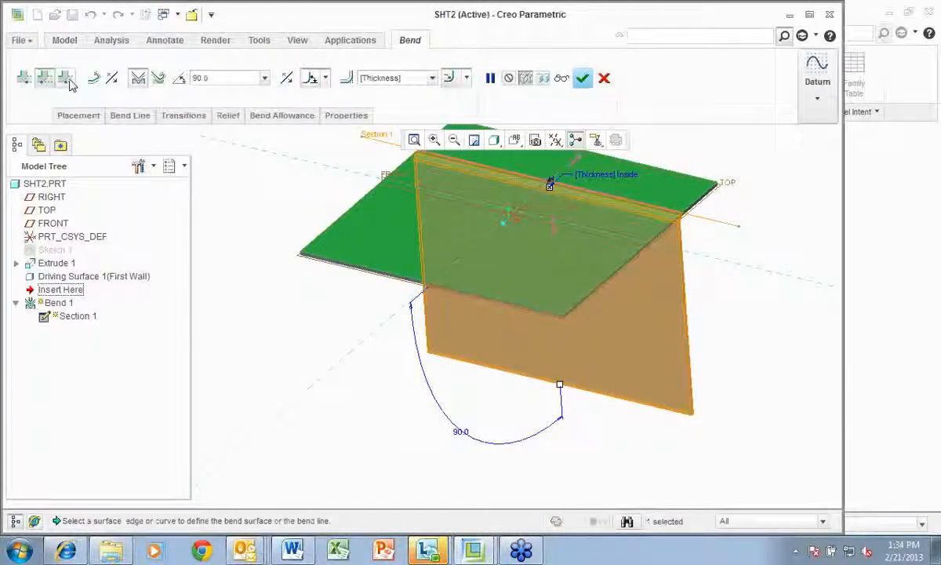
{"action": "left_click", "coordinate": [67, 80]}
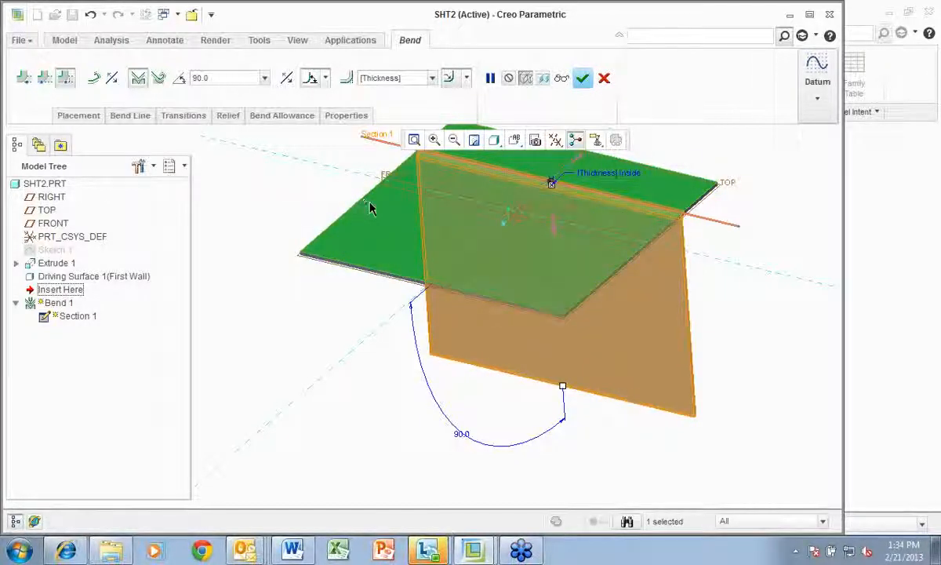
{"action": "left_click", "coordinate": [582, 78]}
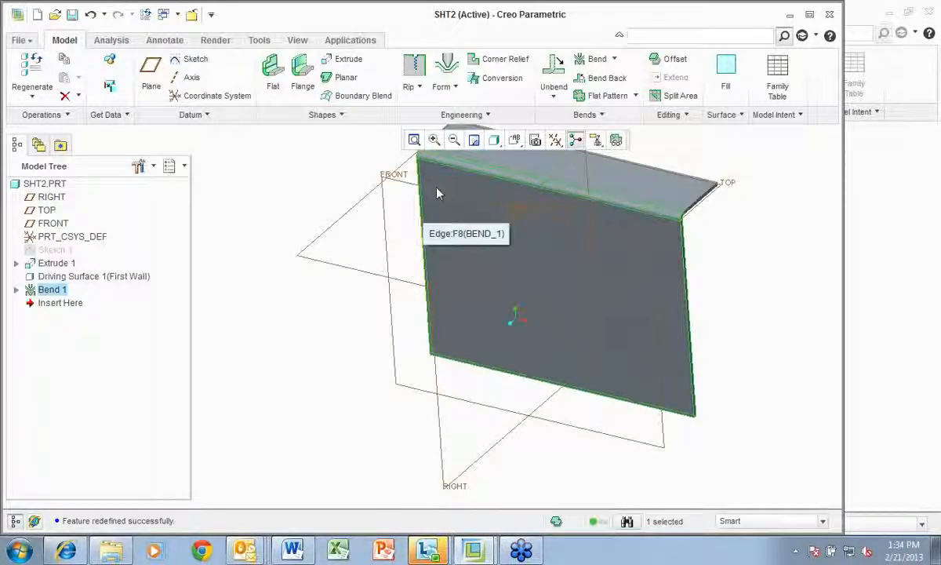
Step: Reopen the bend's definition and flip its fixed side so the larger part of the plate stays flat
{"action": "right_click", "coordinate": [47, 289]}
{"action": "left_click", "coordinate": [93, 396]}
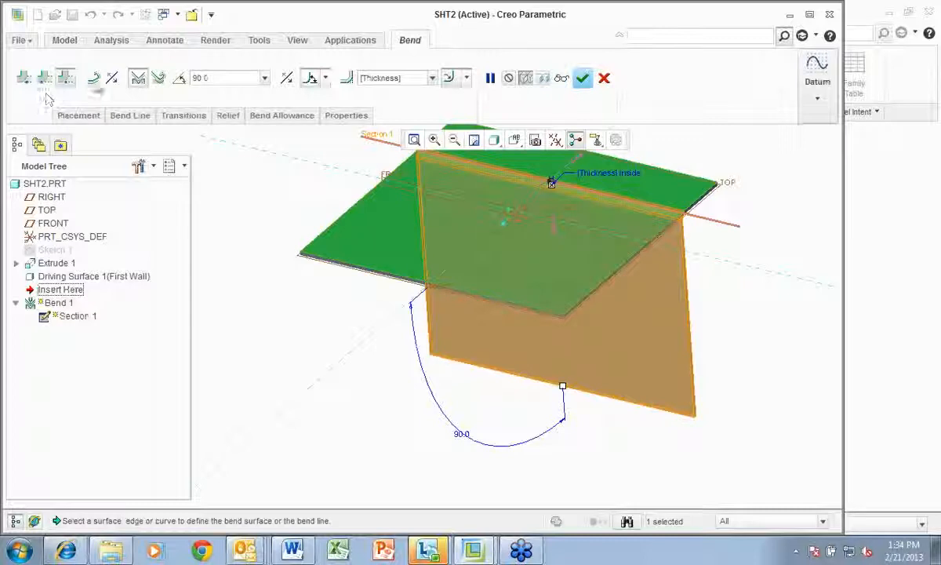
{"action": "left_click", "coordinate": [112, 79]}
{"action": "left_click", "coordinate": [115, 83]}
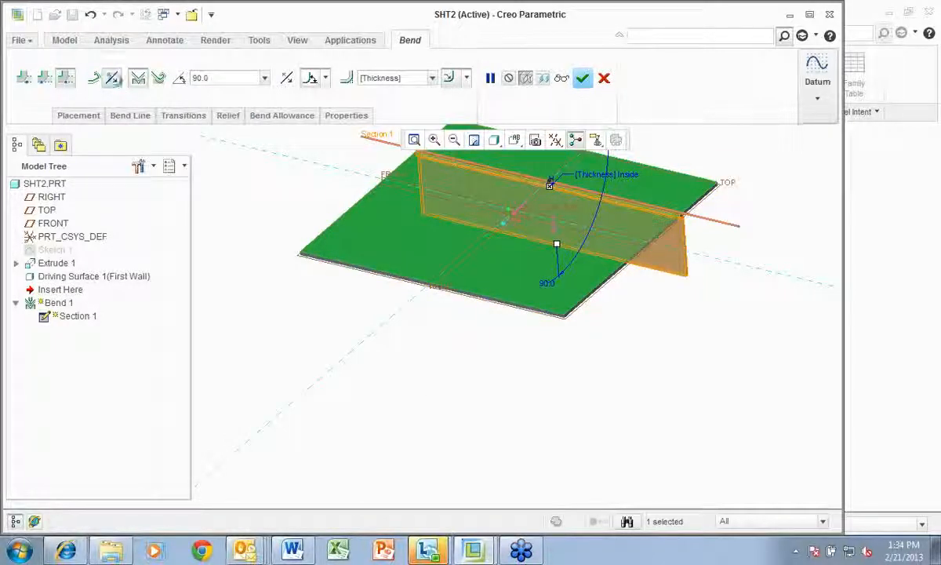
{"action": "left_click", "coordinate": [114, 83]}
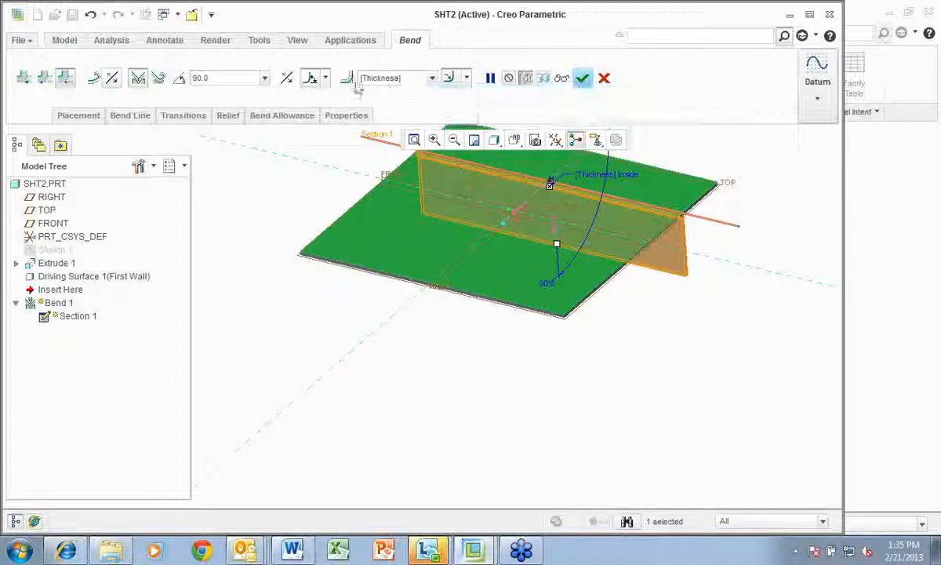
Step: Replace the thickness-based inside bend radius with a value of 12.5
{"action": "left_click", "coordinate": [432, 78]}
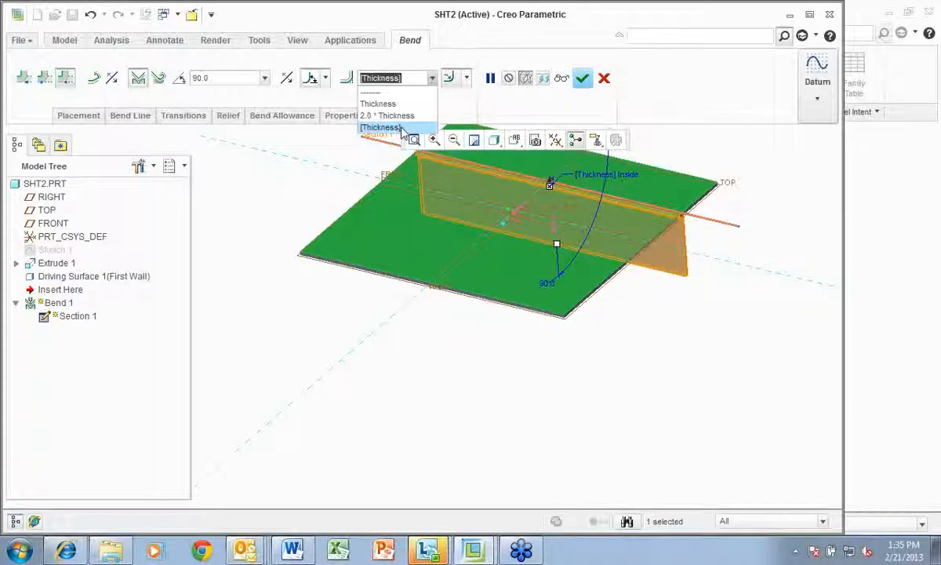
{"action": "left_click", "coordinate": [400, 128]}
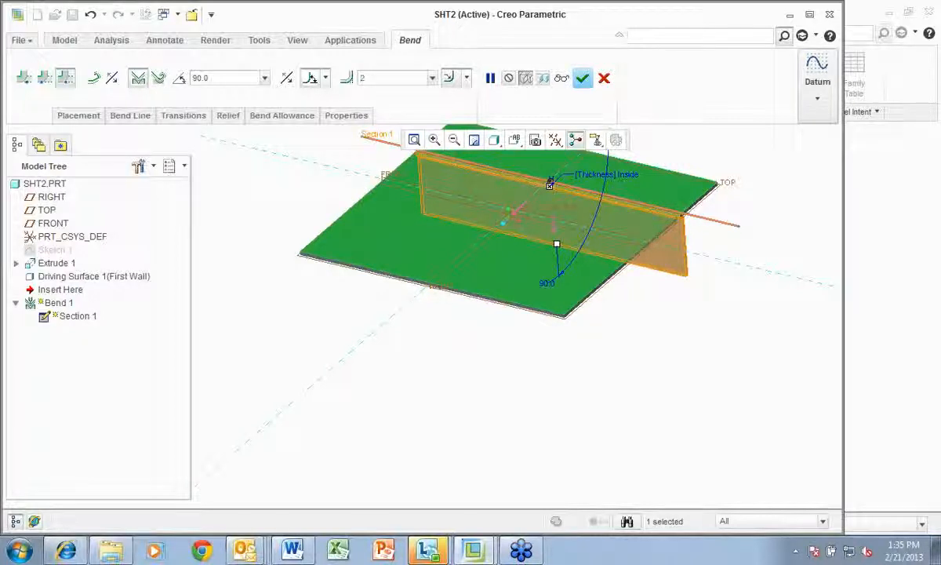
{"action": "type", "text": "2.5"}
{"action": "key", "text": "Return"}
{"action": "key", "text": "Return"}
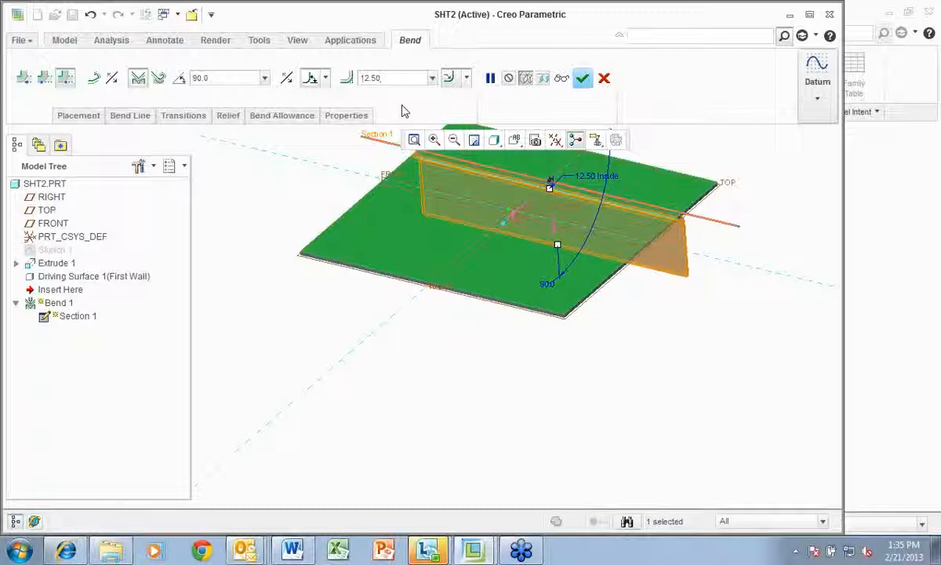
Step: Check the bend angle measurement and radius dimensioning options, and accept the redefined bend
{"action": "left_click", "coordinate": [327, 78]}
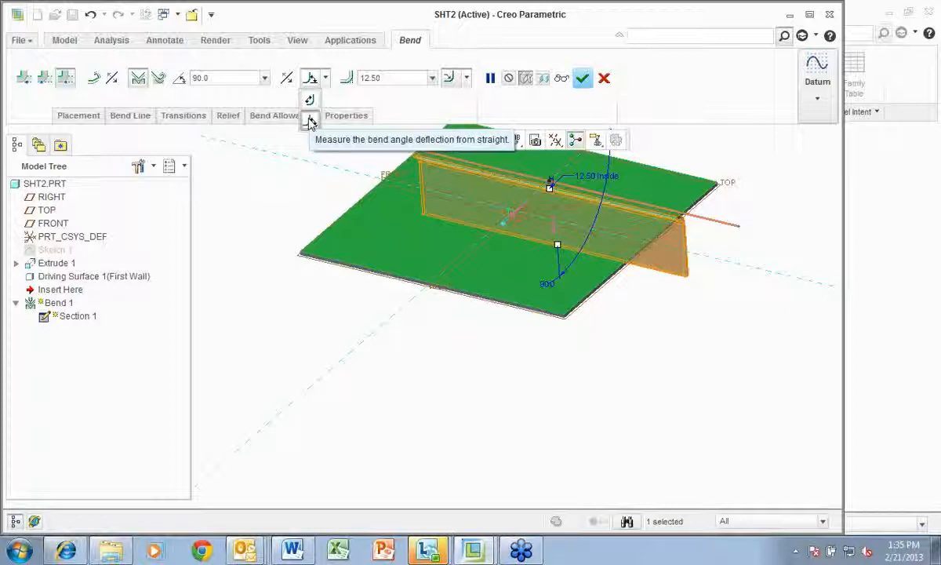
{"action": "left_click", "coordinate": [468, 77]}
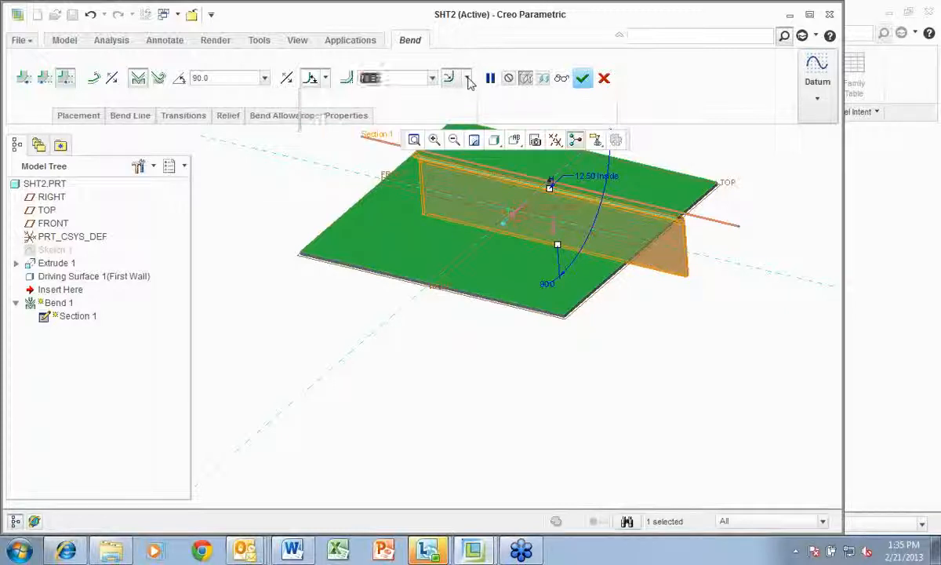
{"action": "left_click", "coordinate": [468, 80]}
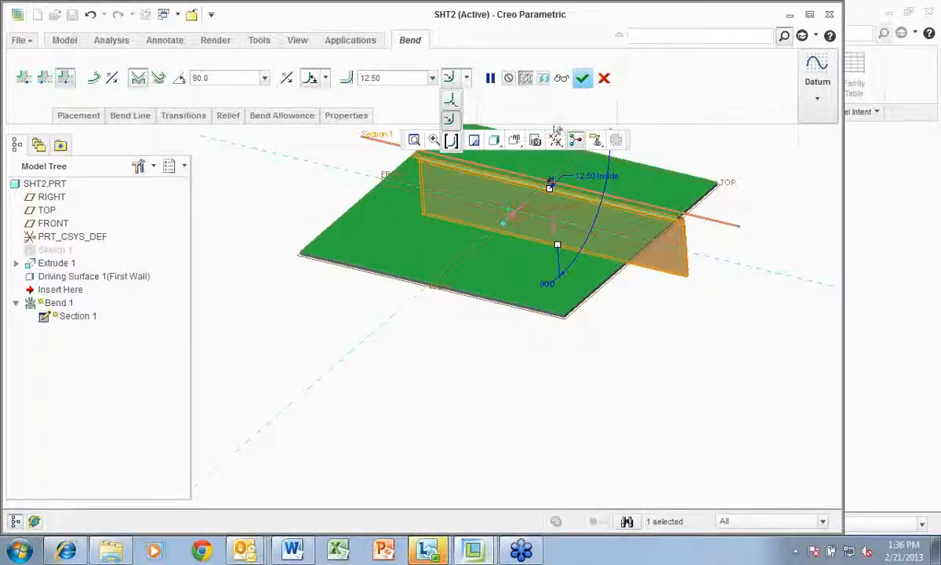
{"action": "left_click", "coordinate": [587, 81]}
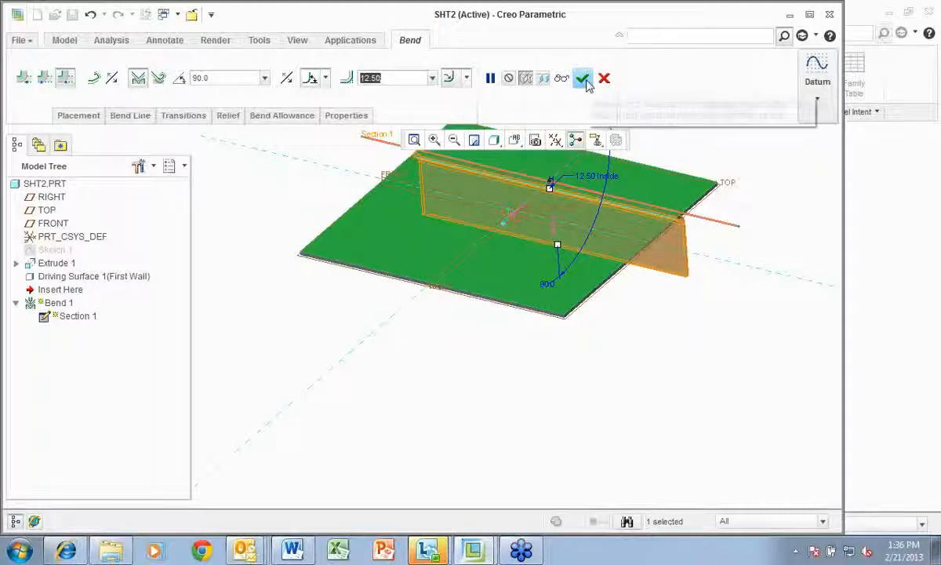
{"action": "left_click", "coordinate": [584, 78]}
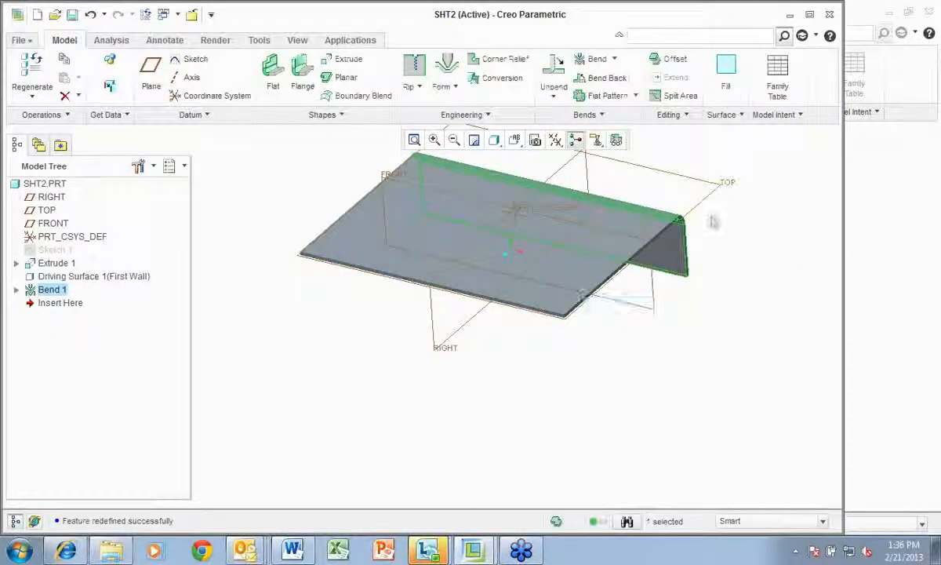
{"action": "middle_click_drag", "start_coordinate": [679, 259], "coordinate": [584, 223]}
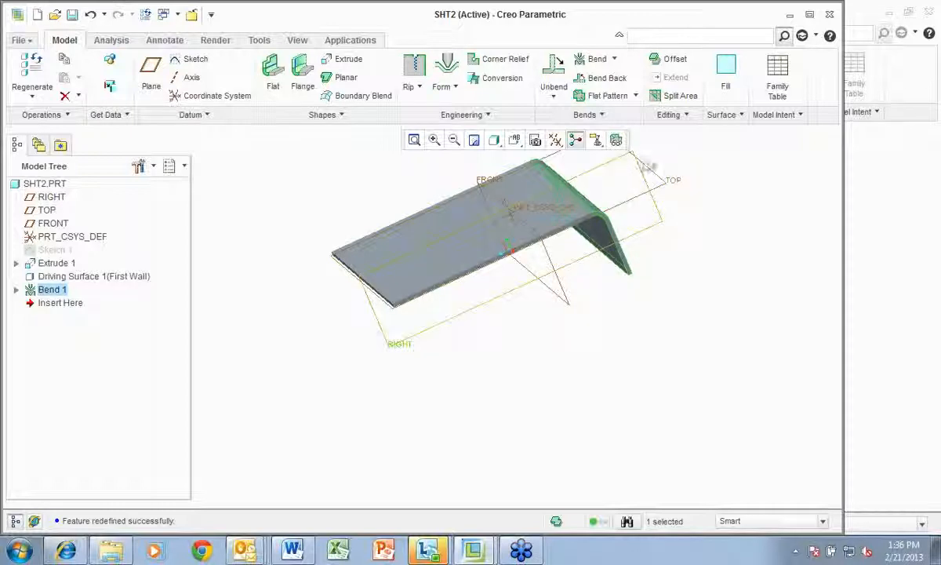
{"action": "left_click", "coordinate": [604, 116]}
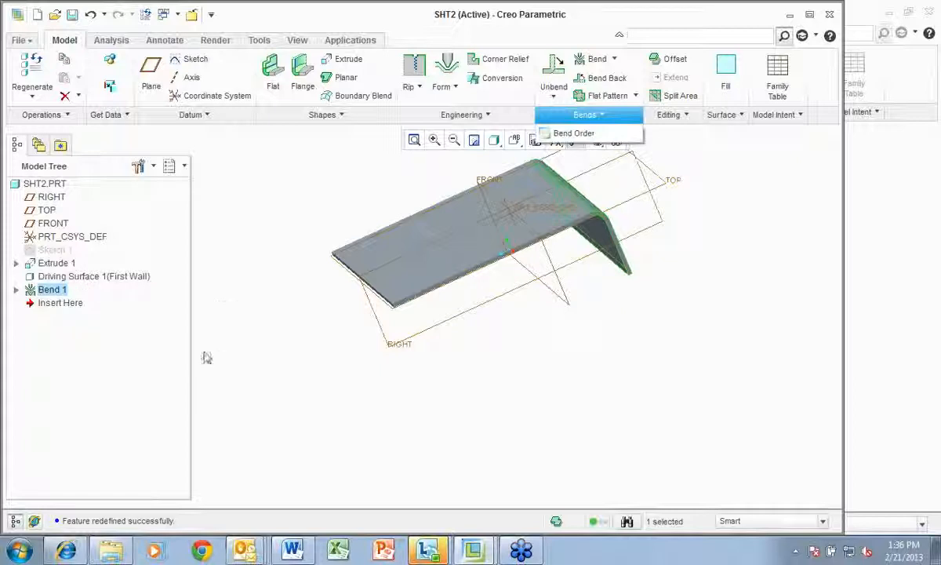
{"action": "left_click", "coordinate": [777, 189]}
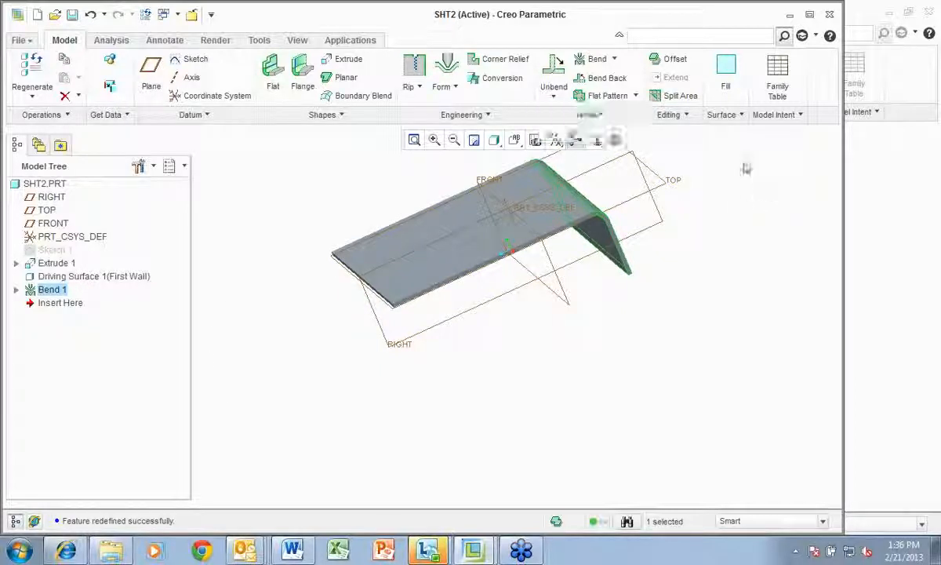
{"action": "left_click", "coordinate": [686, 117]}
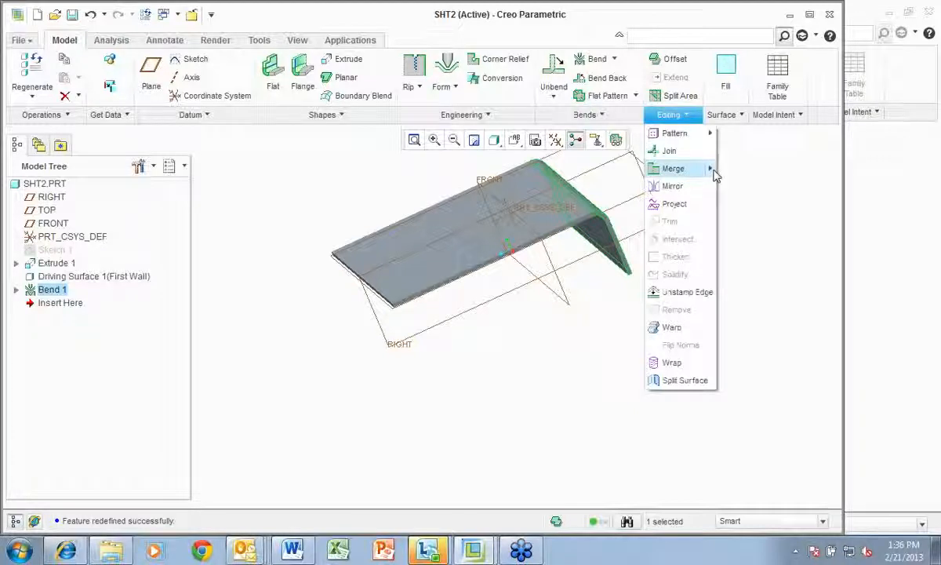
{"action": "left_click", "coordinate": [555, 370]}
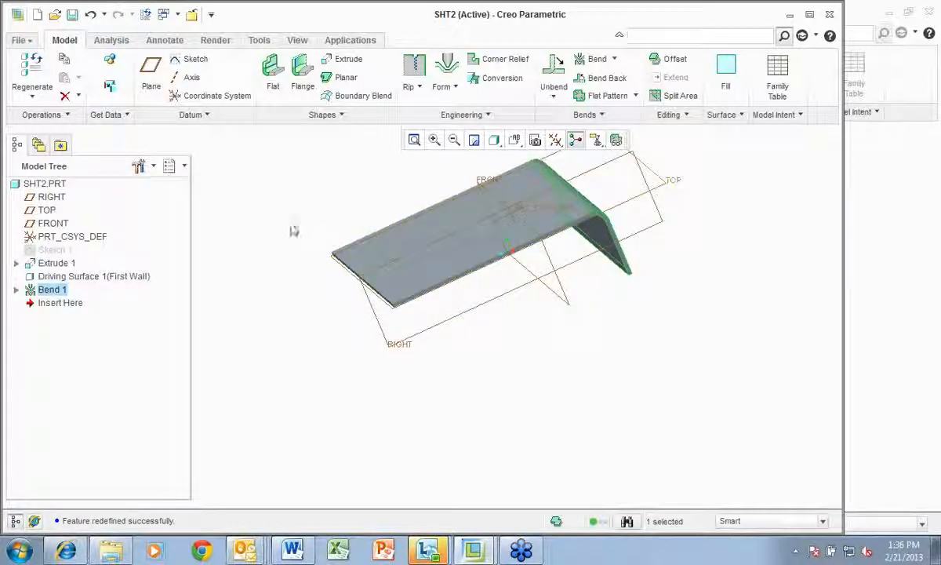
{"action": "middle_click_drag", "start_coordinate": [296, 244], "coordinate": [317, 229]}
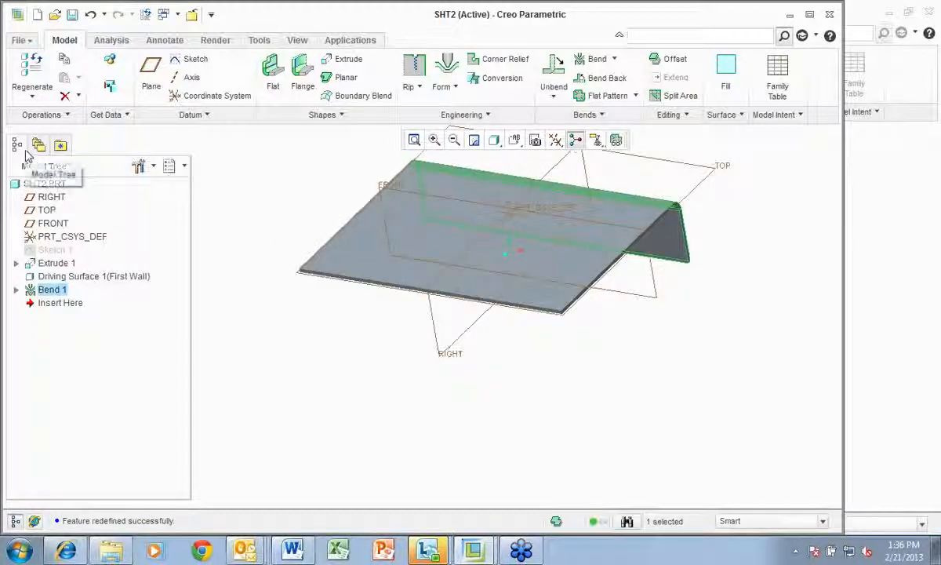
Step: Create flat state instance SHT2_FLAT1 through the model properties, with the part state Fully Formed and the driving surface kept fixed
{"action": "left_click", "coordinate": [19, 42]}
{"action": "mouse_move", "coordinate": [37, 263]}
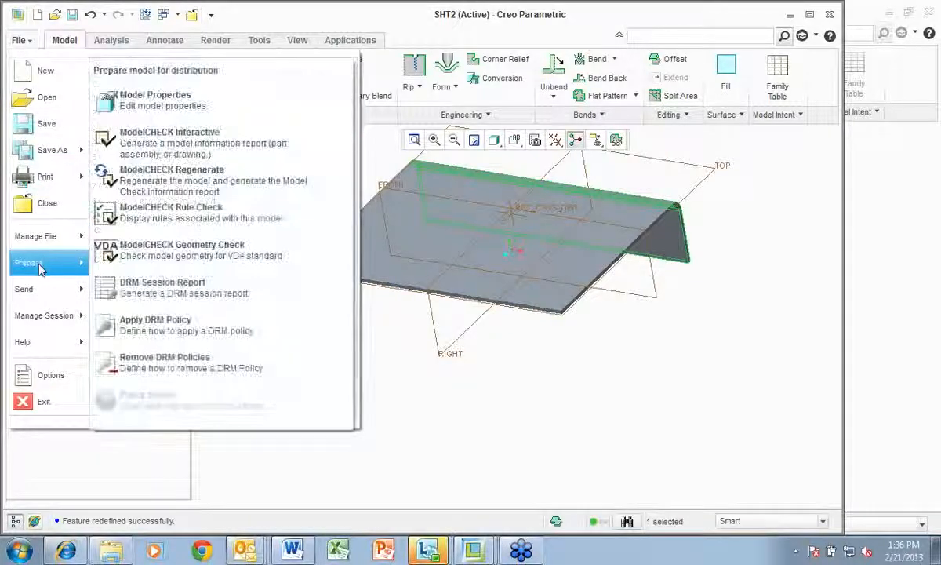
{"action": "left_click", "coordinate": [137, 107]}
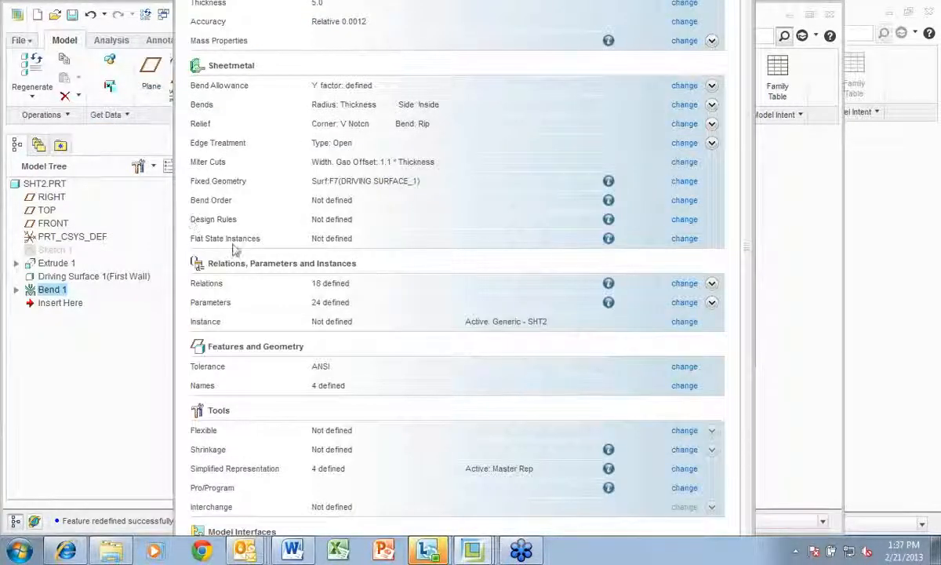
{"action": "left_click", "coordinate": [685, 239]}
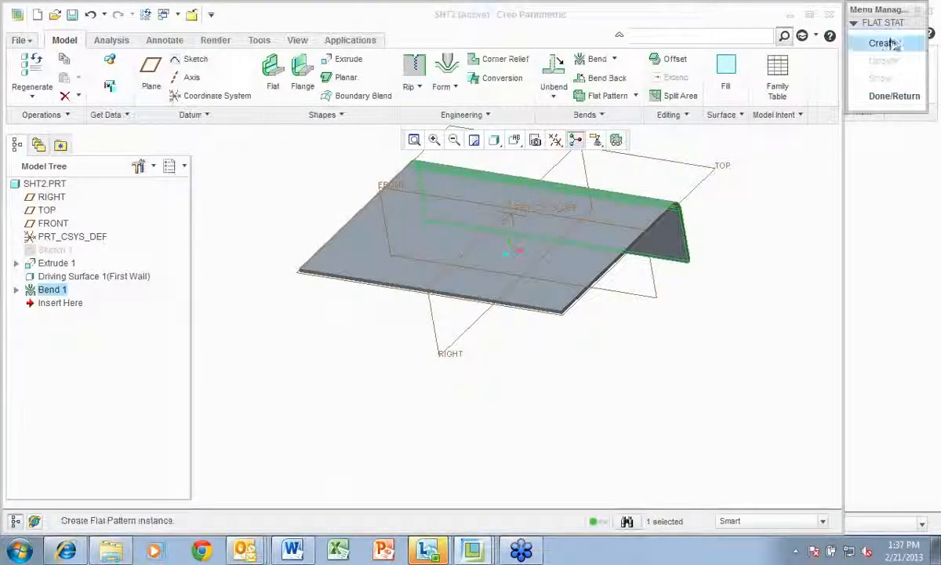
{"action": "left_click", "coordinate": [882, 44]}
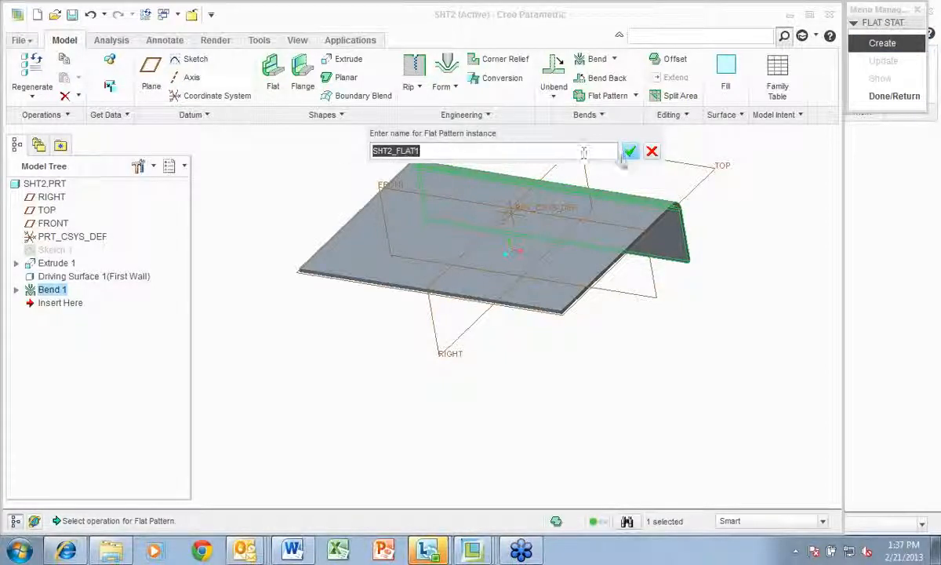
{"action": "left_click", "coordinate": [630, 151]}
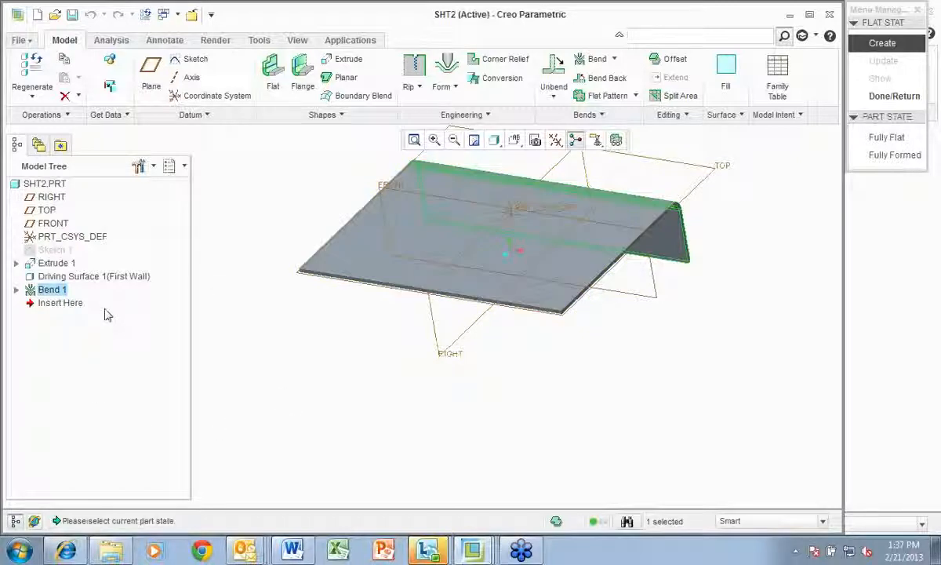
{"action": "left_click", "coordinate": [891, 156]}
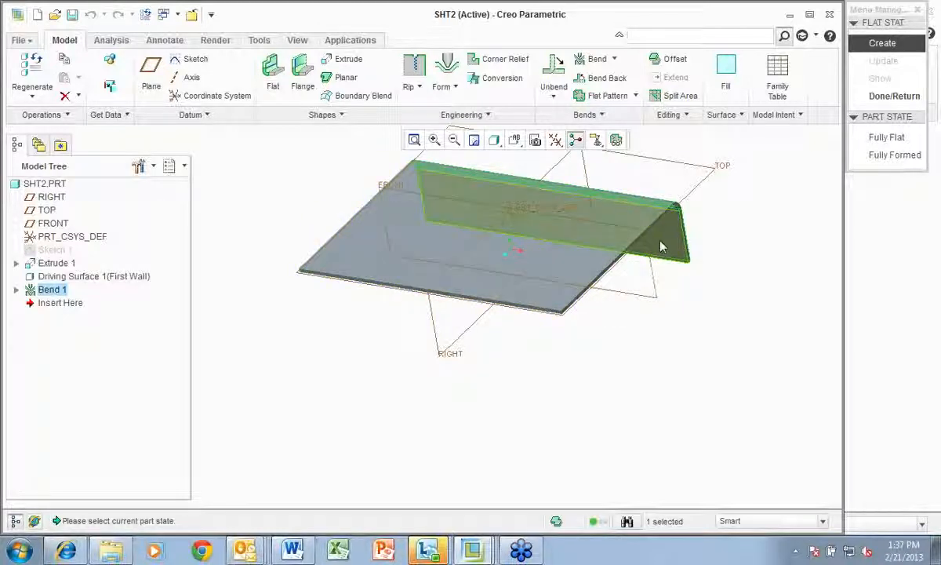
{"action": "left_click", "coordinate": [880, 161]}
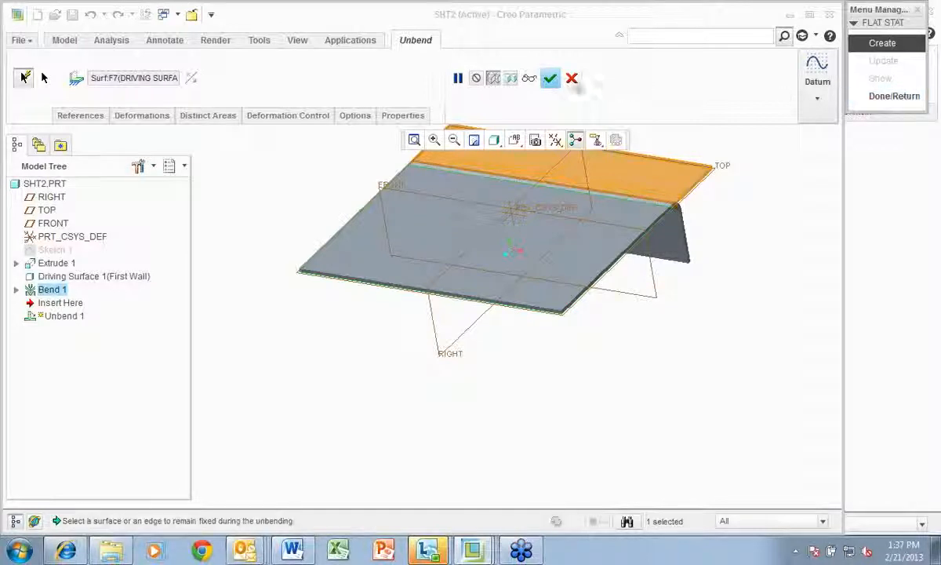
{"action": "left_click", "coordinate": [550, 78]}
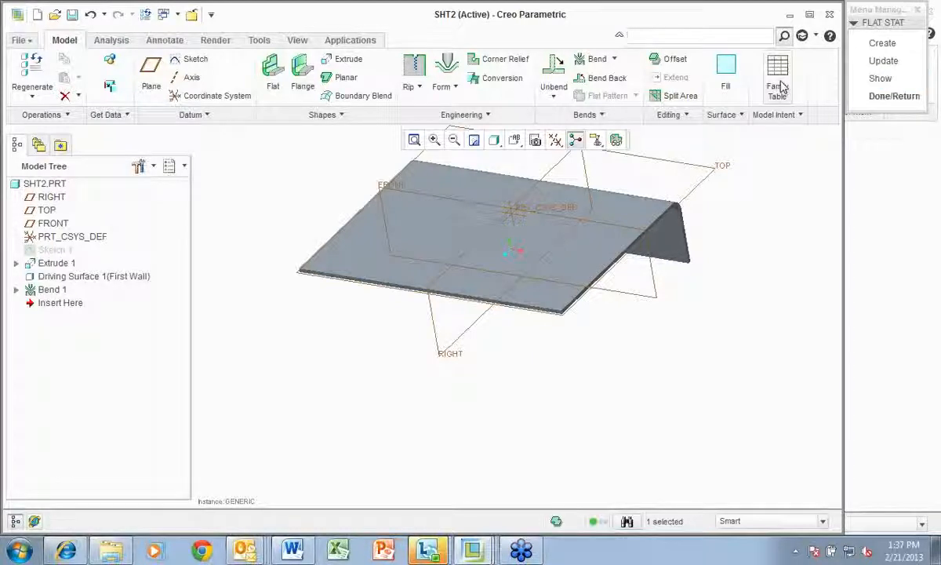
Step: Show the flat state instance SHT2_FLAT1 in its own window
{"action": "left_click", "coordinate": [878, 80]}
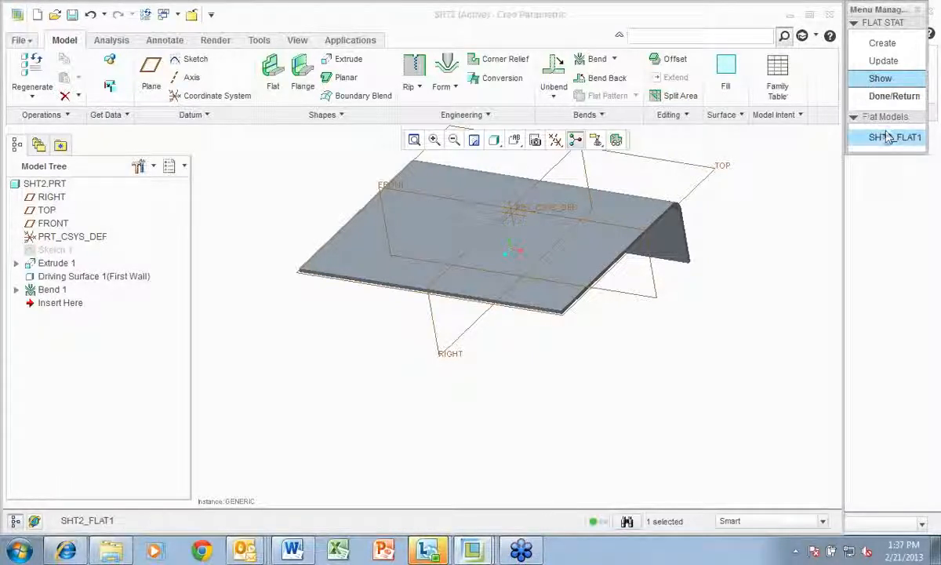
{"action": "left_click", "coordinate": [890, 137]}
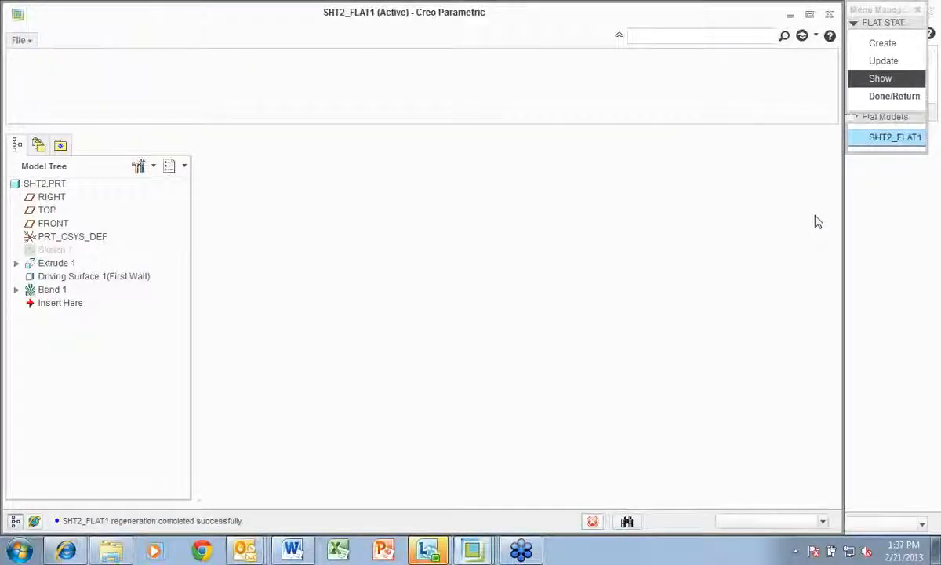
{"action": "scroll", "coordinate": [619, 302], "scroll_direction": "down", "scroll_amount": 5}
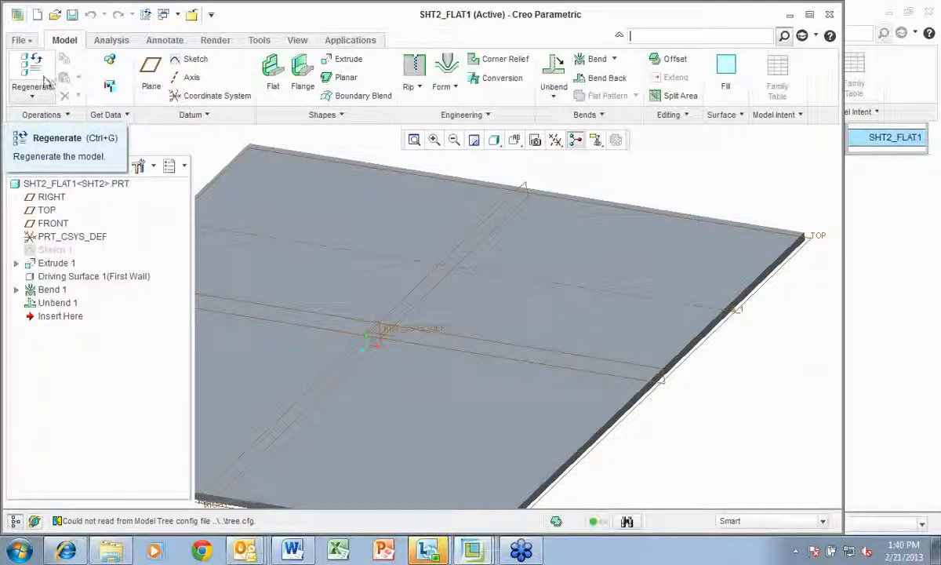
Step: Start a new drawing named drw0001 with SHT2_FLAT1.PRT as its default model
{"action": "left_click", "coordinate": [48, 81]}
{"action": "left_click", "coordinate": [37, 14]}
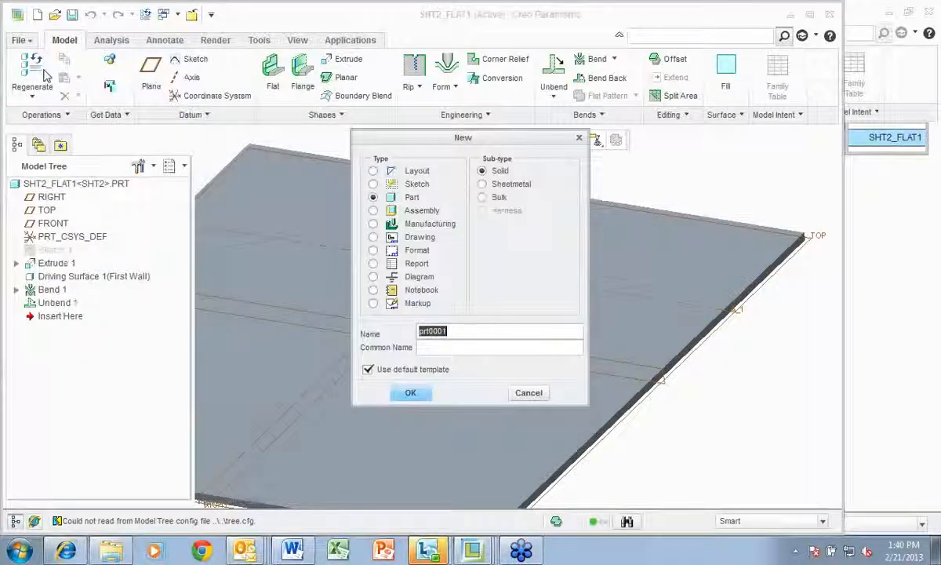
{"action": "left_click", "coordinate": [373, 237]}
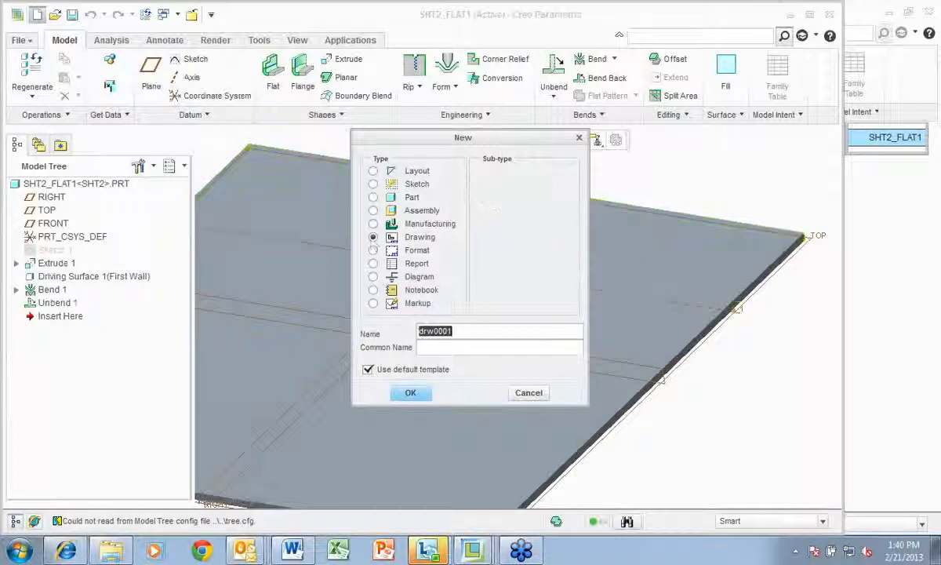
{"action": "left_click", "coordinate": [411, 392]}
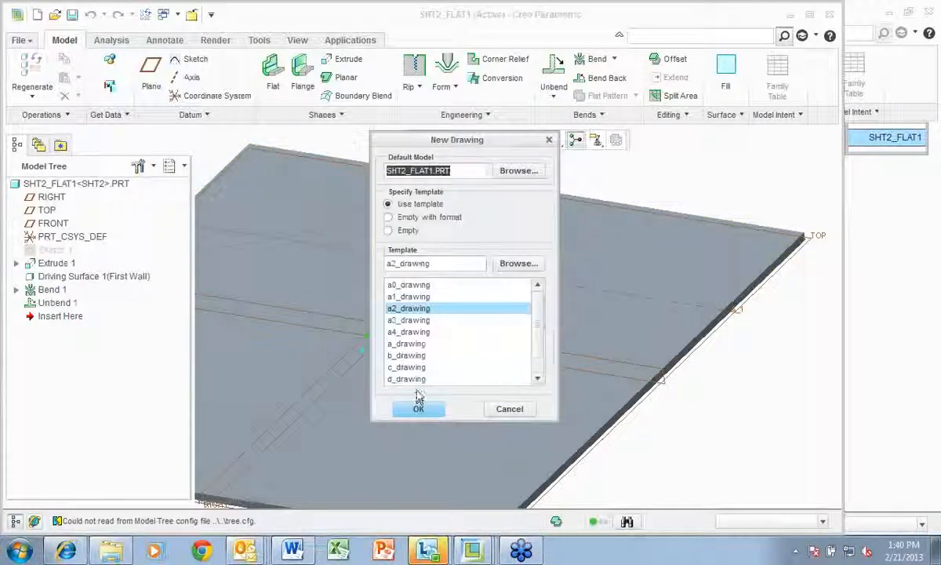
{"action": "left_click", "coordinate": [388, 218]}
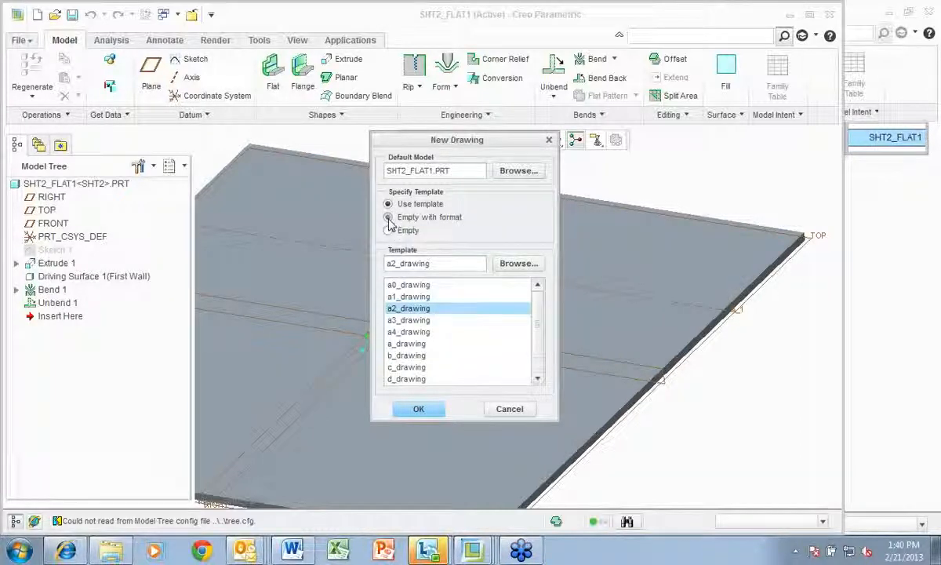
{"action": "left_click", "coordinate": [514, 264]}
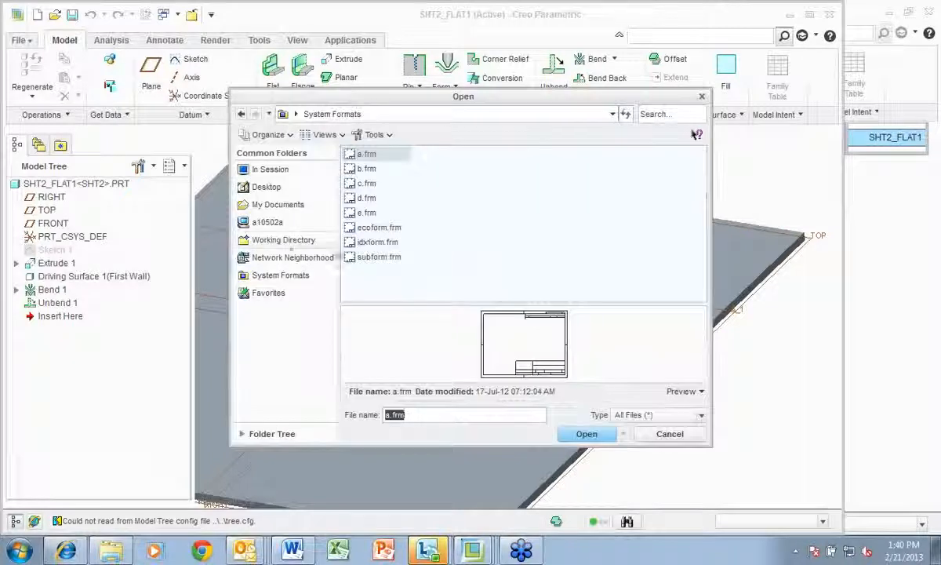
{"action": "left_click", "coordinate": [268, 223]}
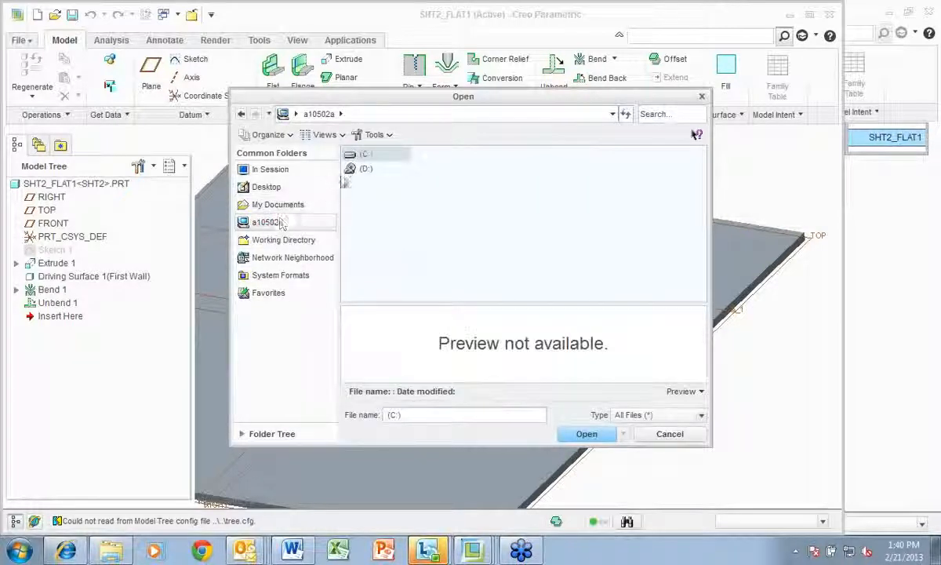
{"action": "double_click", "coordinate": [365, 153]}
{"action": "double_click", "coordinate": [371, 257]}
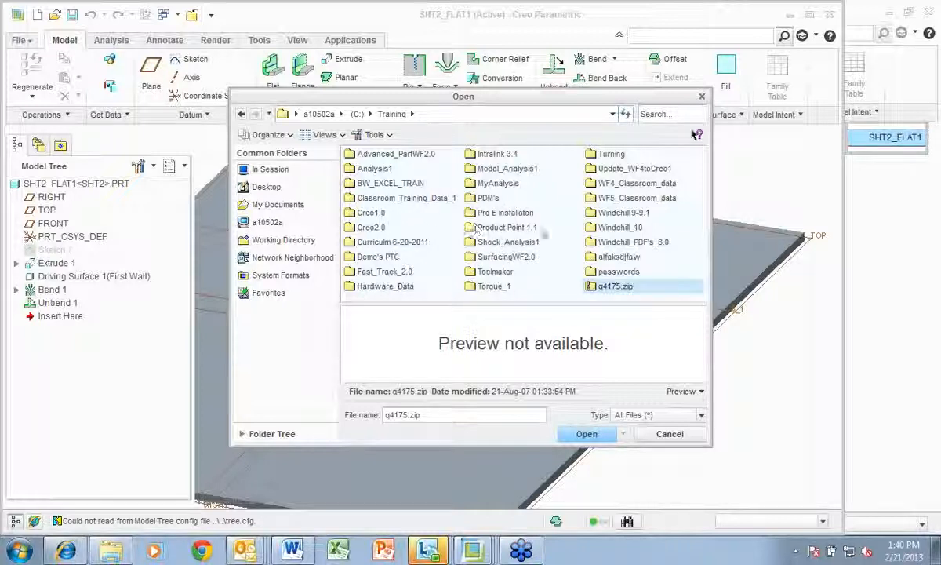
{"action": "double_click", "coordinate": [631, 197]}
{"action": "left_click", "coordinate": [375, 215]}
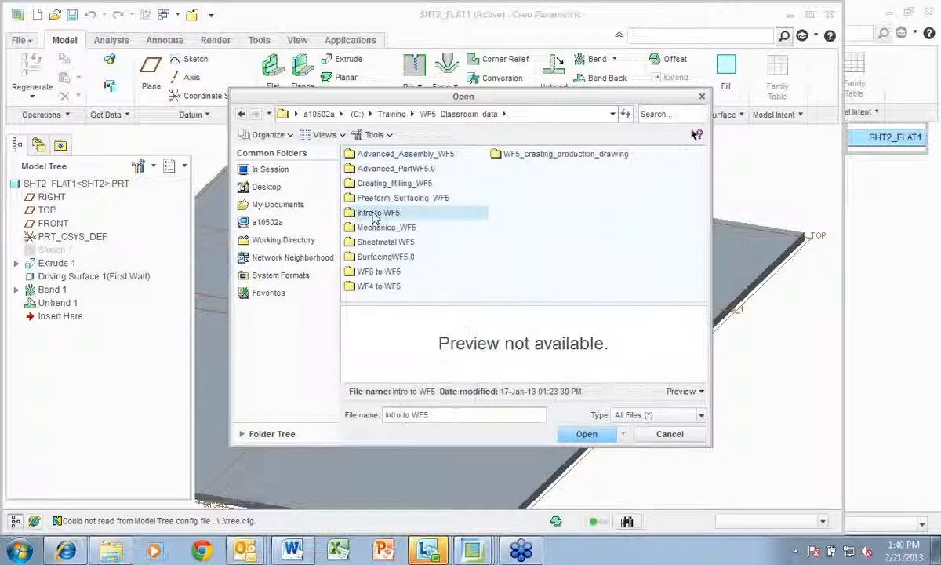
{"action": "double_click", "coordinate": [380, 242]}
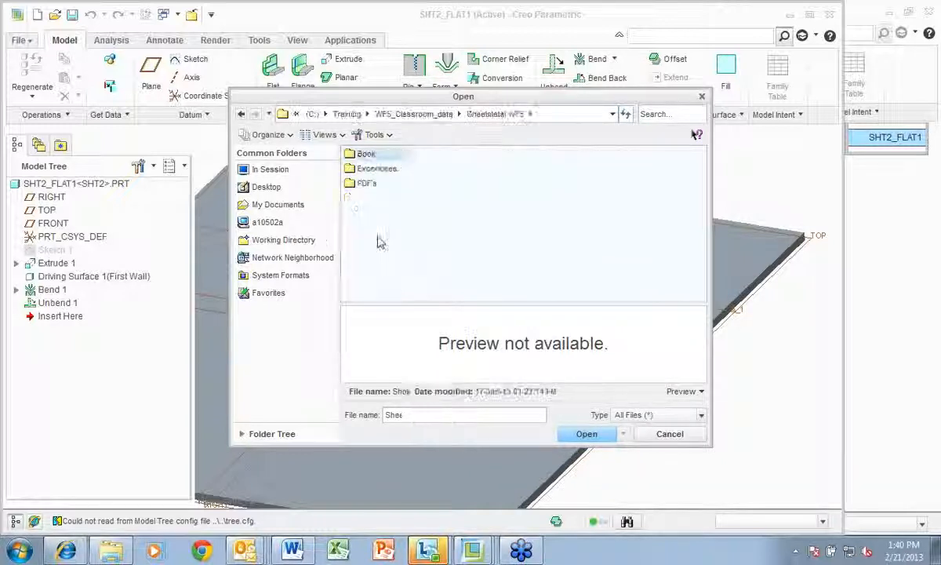
{"action": "double_click", "coordinate": [367, 168]}
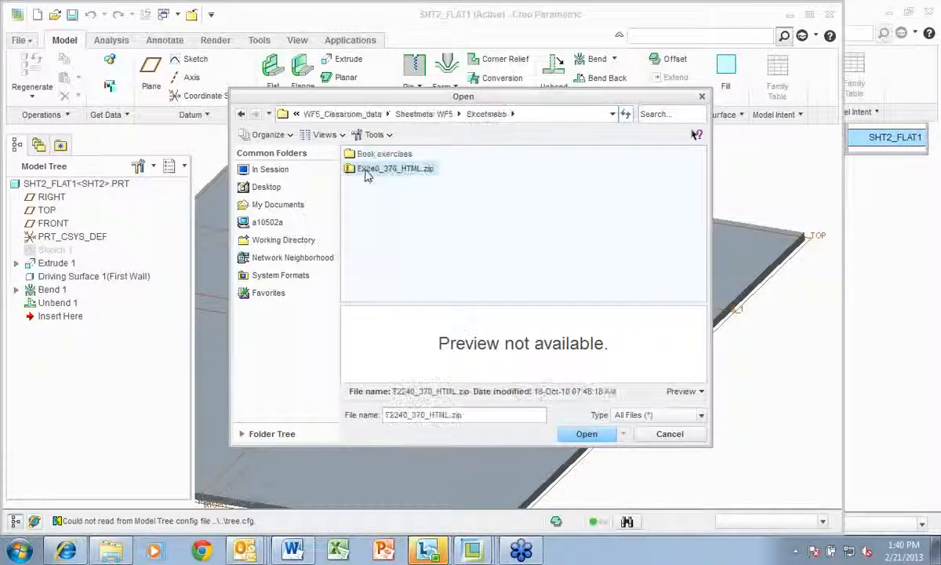
{"action": "left_click", "coordinate": [384, 155]}
{"action": "double_click", "coordinate": [385, 156]}
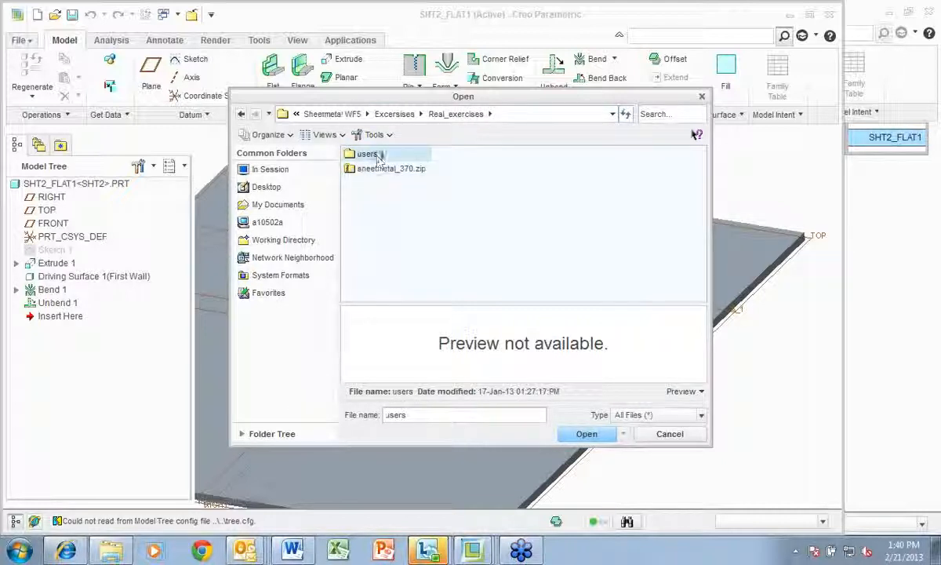
{"action": "double_click", "coordinate": [366, 154]}
{"action": "double_click", "coordinate": [368, 155]}
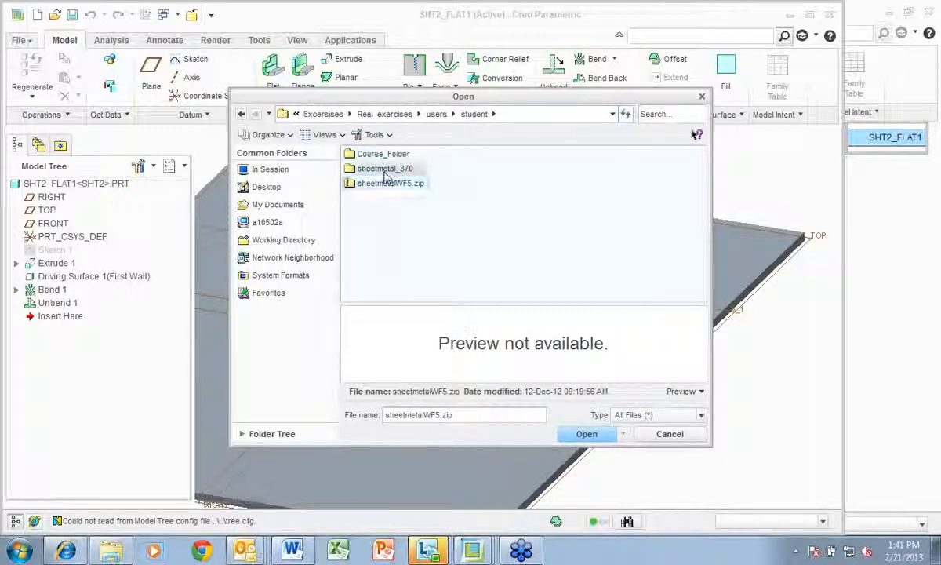
{"action": "double_click", "coordinate": [384, 169]}
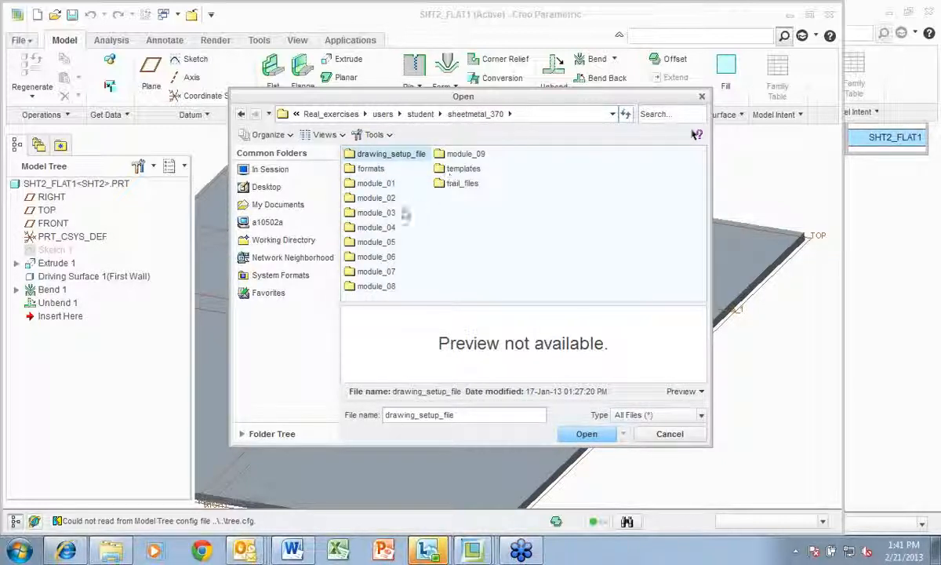
{"action": "left_click", "coordinate": [241, 115]}
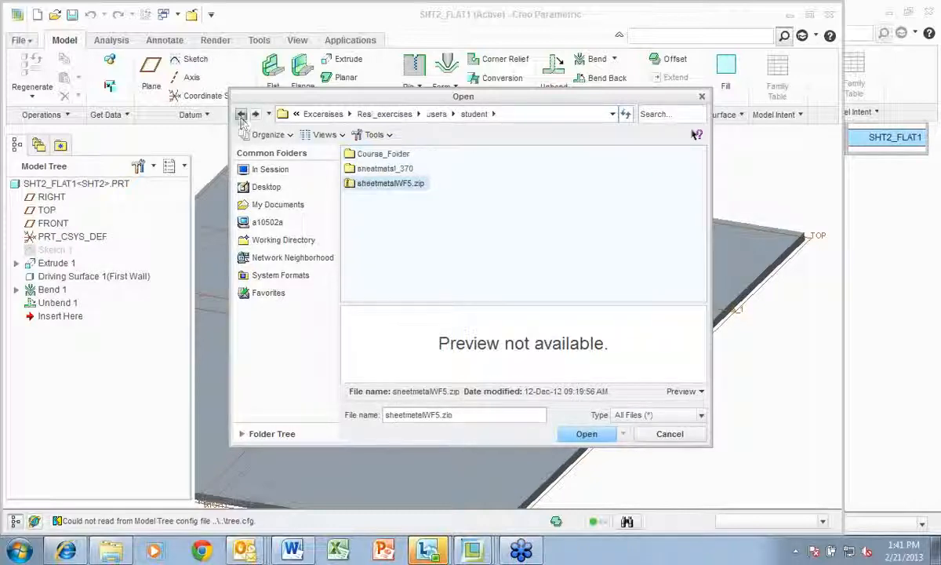
{"action": "left_click", "coordinate": [241, 115]}
{"action": "left_click", "coordinate": [241, 114]}
{"action": "left_click", "coordinate": [241, 115]}
{"action": "left_click", "coordinate": [241, 115]}
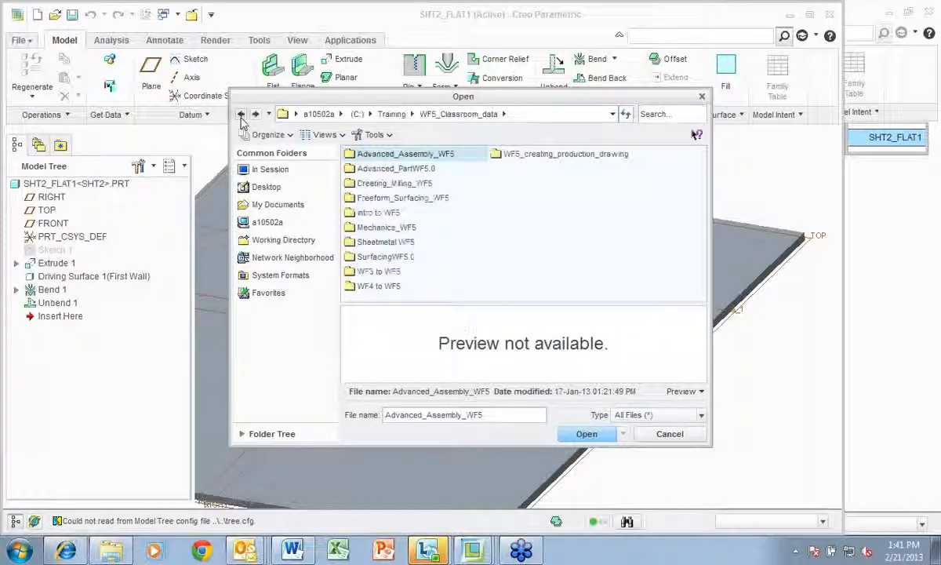
{"action": "left_click", "coordinate": [240, 114]}
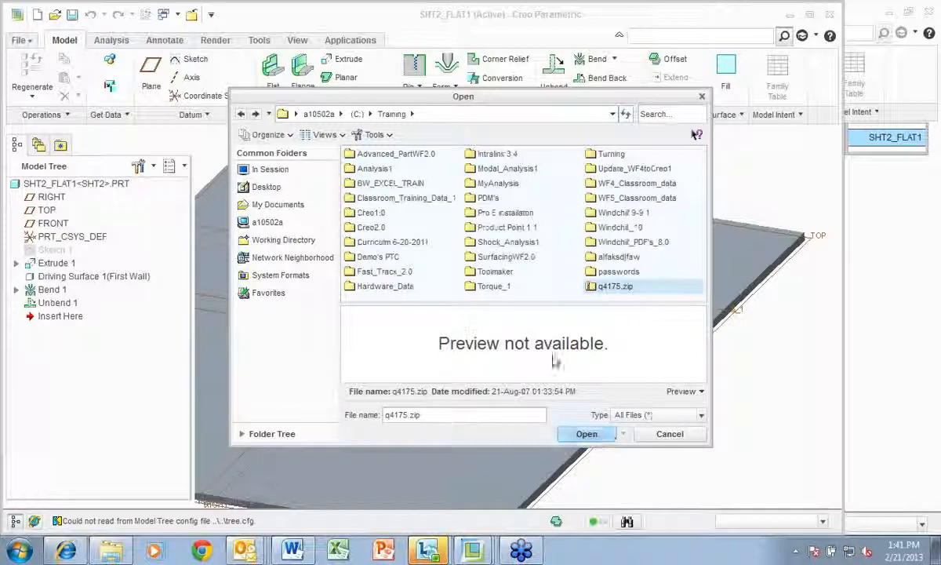
{"action": "left_click", "coordinate": [670, 434]}
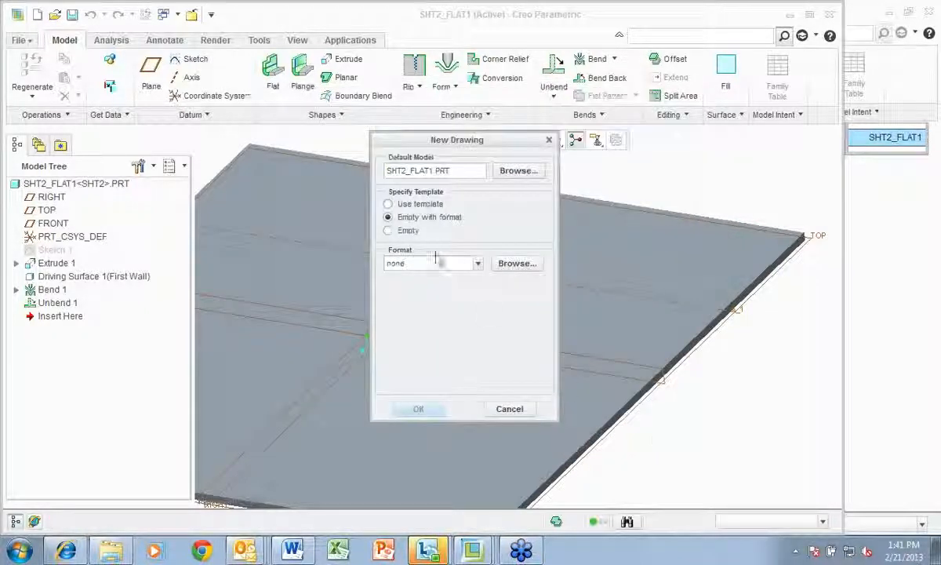
Step: Create the drawing of the flat instance from the a2_drawing template
{"action": "left_click", "coordinate": [388, 204]}
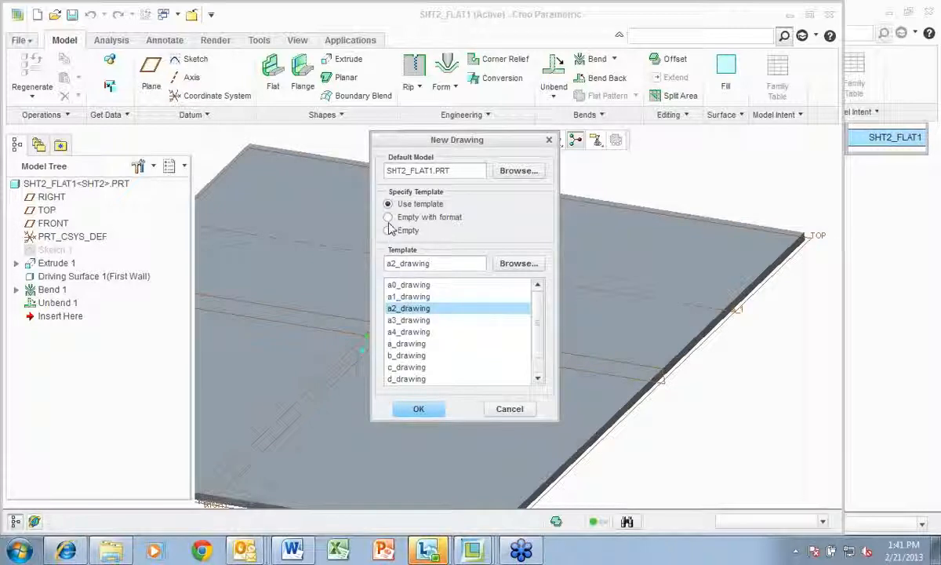
{"action": "left_click", "coordinate": [416, 410]}
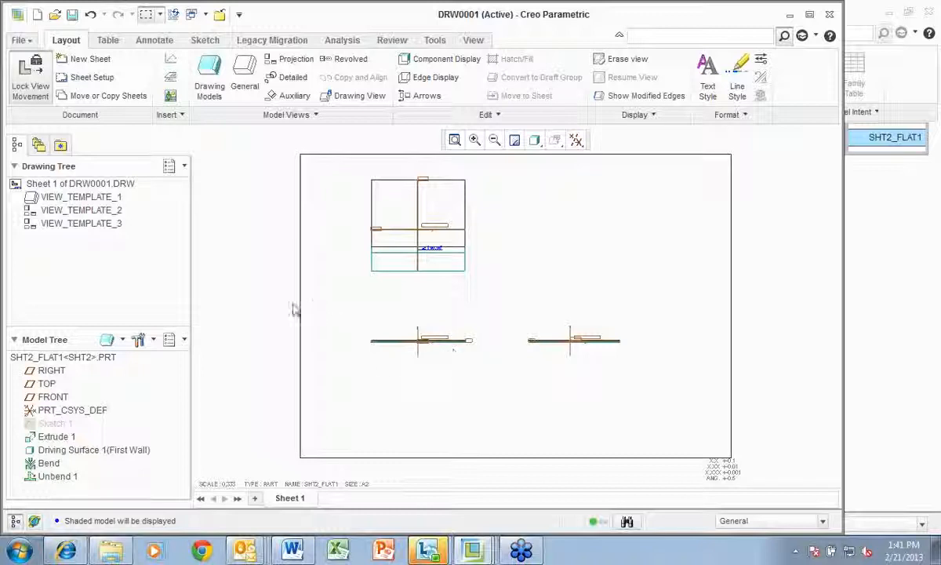
Step: Highlight the flat model's views on the sheet and look over the ordinate dimension options for annotating them
{"action": "left_click", "coordinate": [40, 357]}
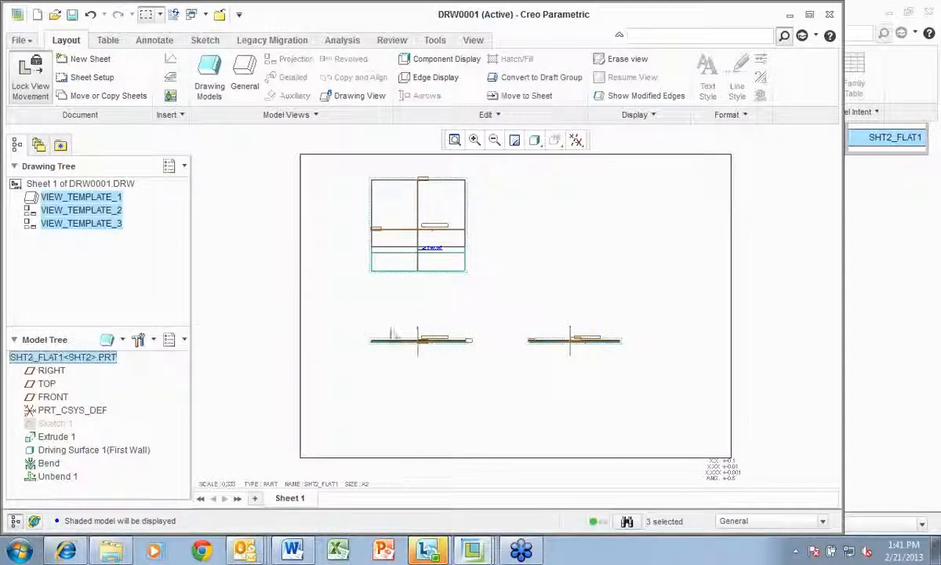
{"action": "scroll", "coordinate": [427, 291], "scroll_direction": "up", "scroll_amount": 3}
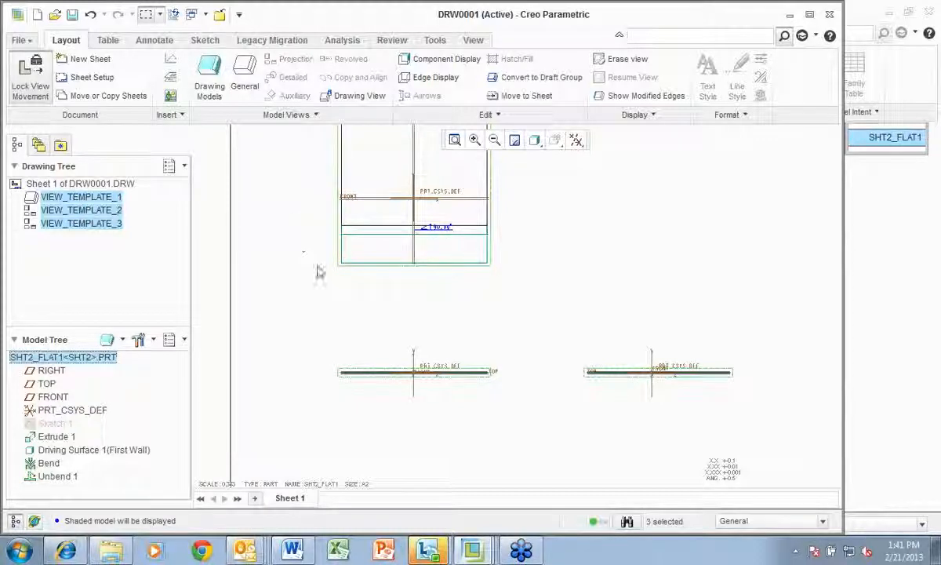
{"action": "scroll", "coordinate": [337, 315], "scroll_direction": "down", "scroll_amount": 2}
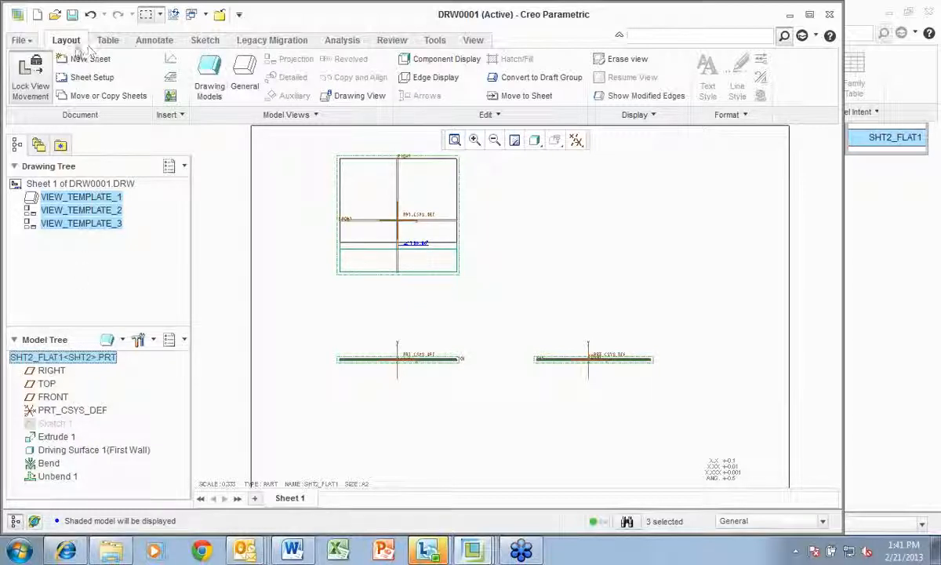
{"action": "left_click", "coordinate": [161, 43]}
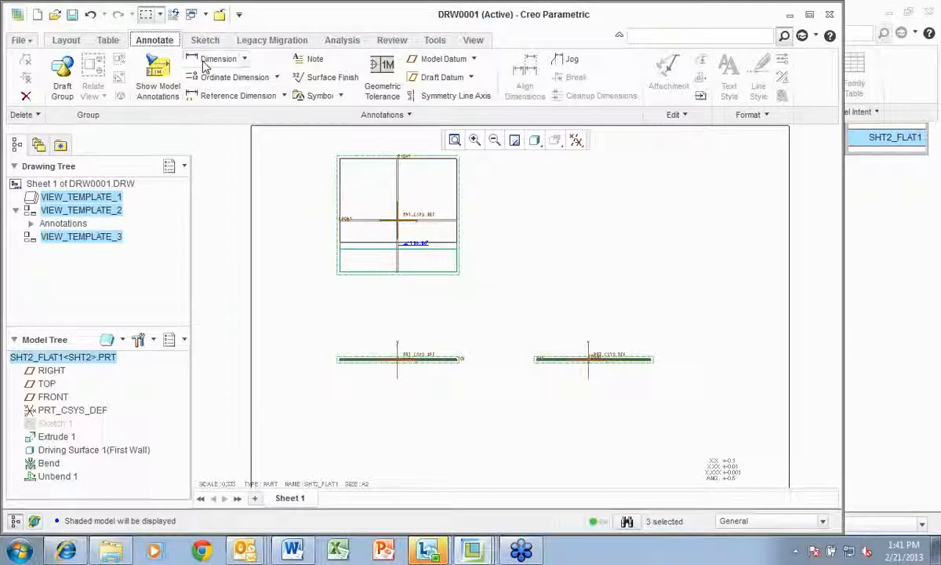
{"action": "left_click", "coordinate": [277, 77]}
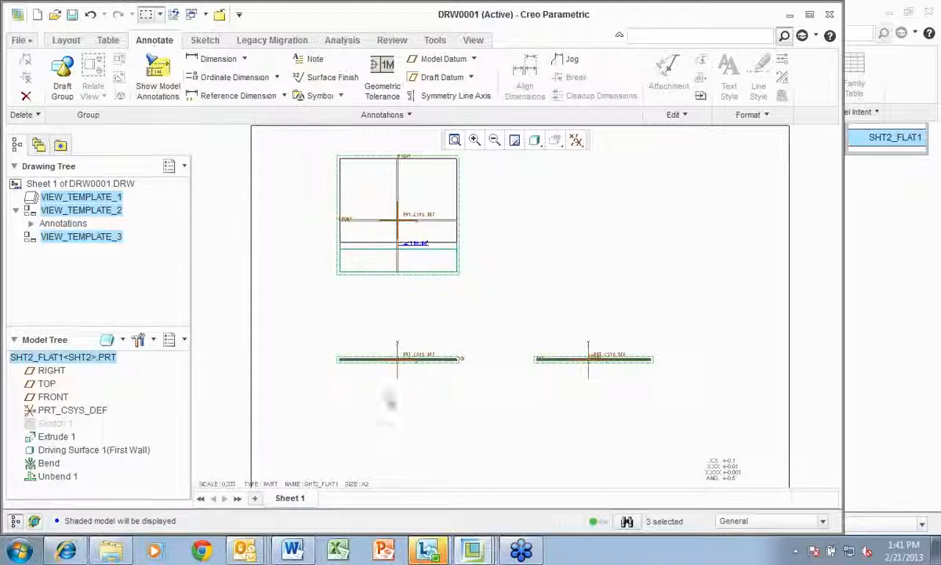
{"action": "left_click", "coordinate": [270, 236]}
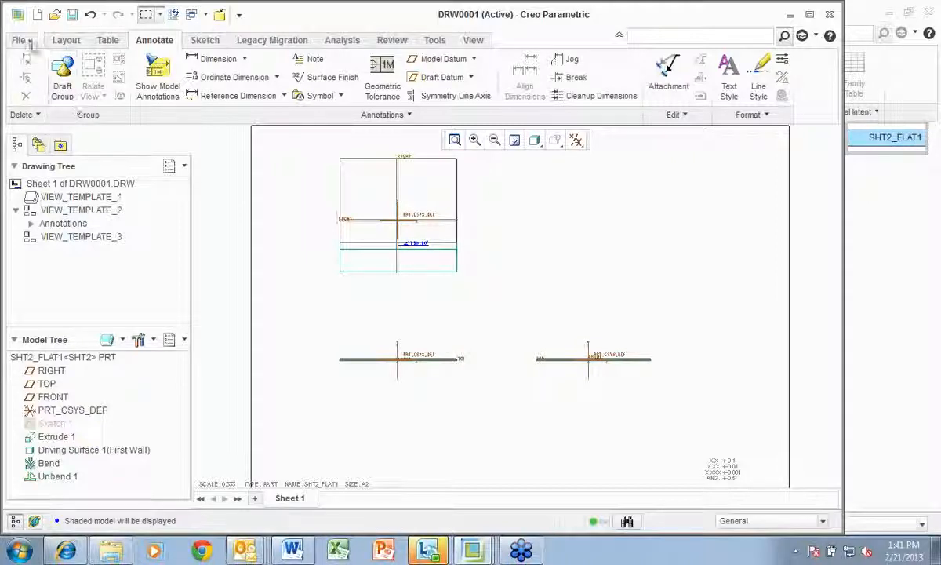
Step: Add the generic version of the in-session part sht2.prt to the drawing as a second drawing model
{"action": "left_click", "coordinate": [64, 40]}
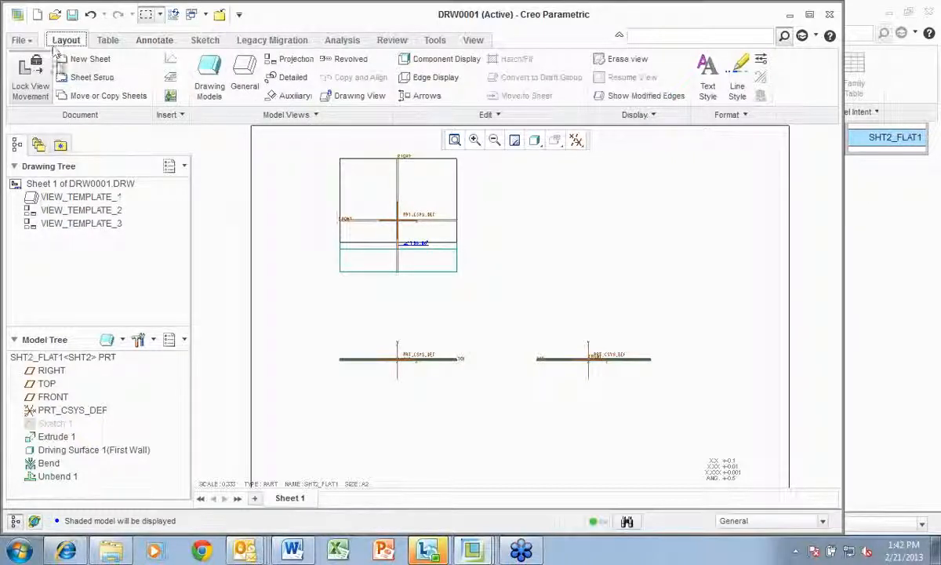
{"action": "left_click", "coordinate": [210, 79]}
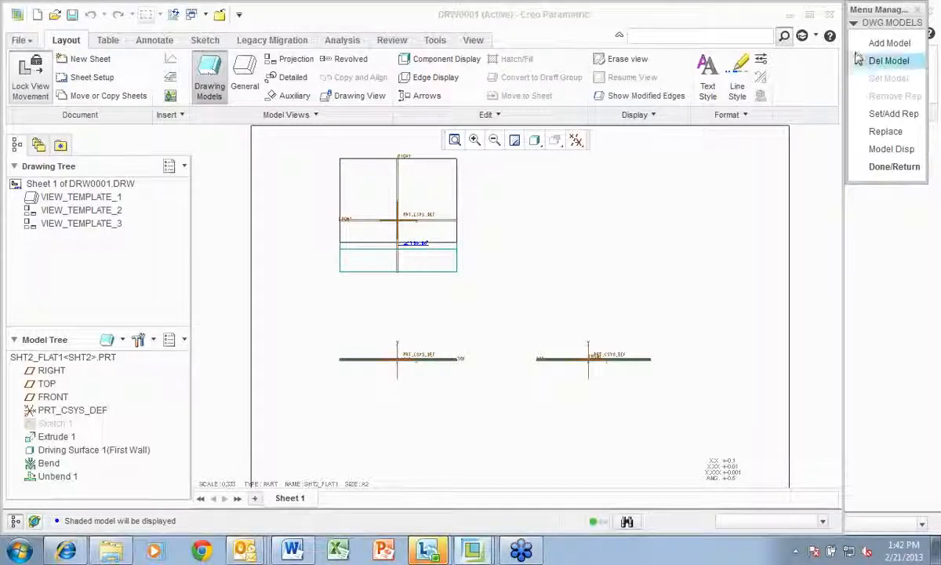
{"action": "left_click", "coordinate": [889, 43]}
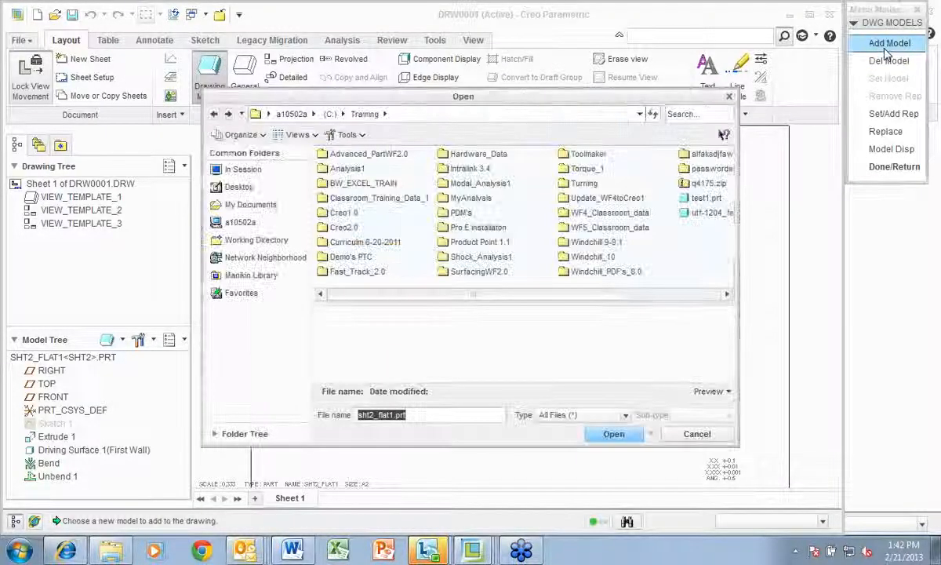
{"action": "left_click", "coordinate": [244, 170]}
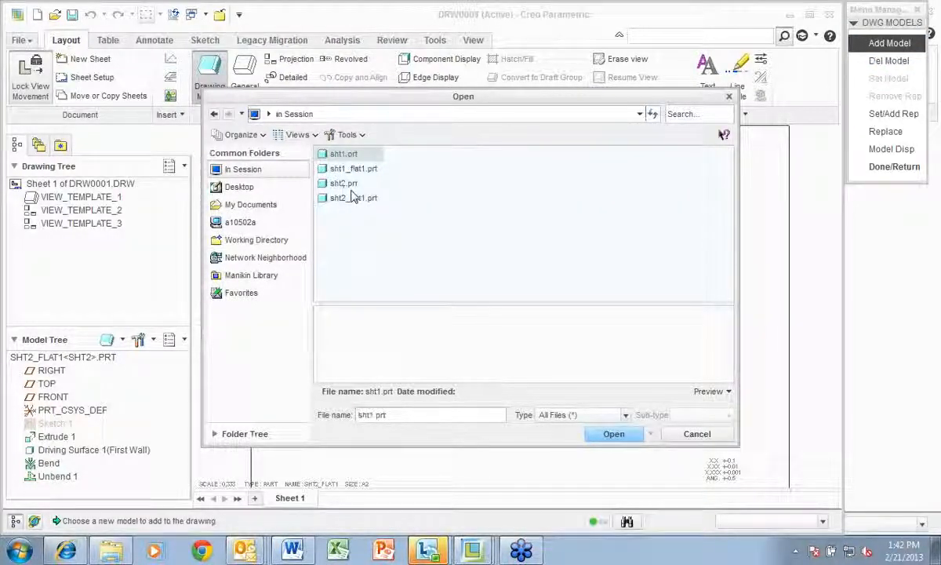
{"action": "left_click", "coordinate": [345, 183]}
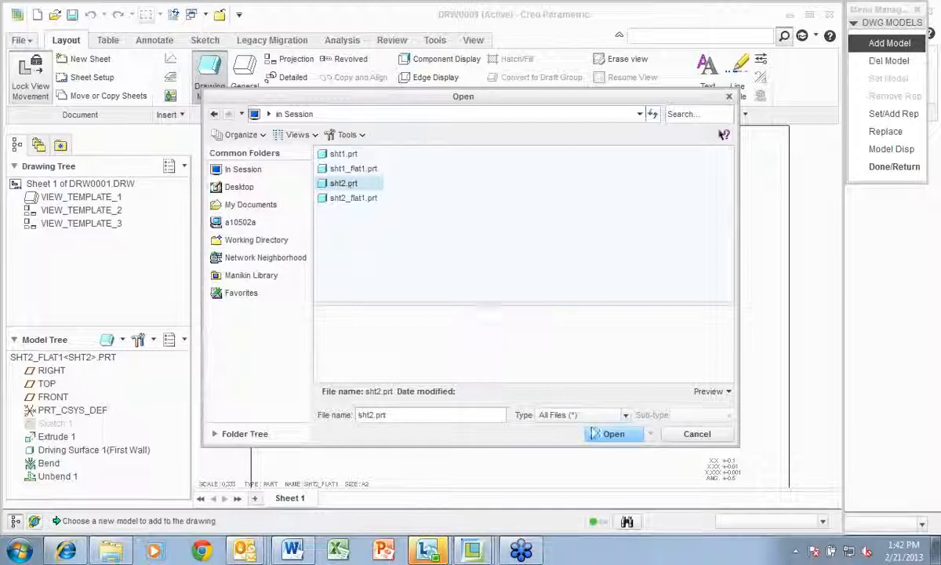
{"action": "left_click", "coordinate": [614, 434]}
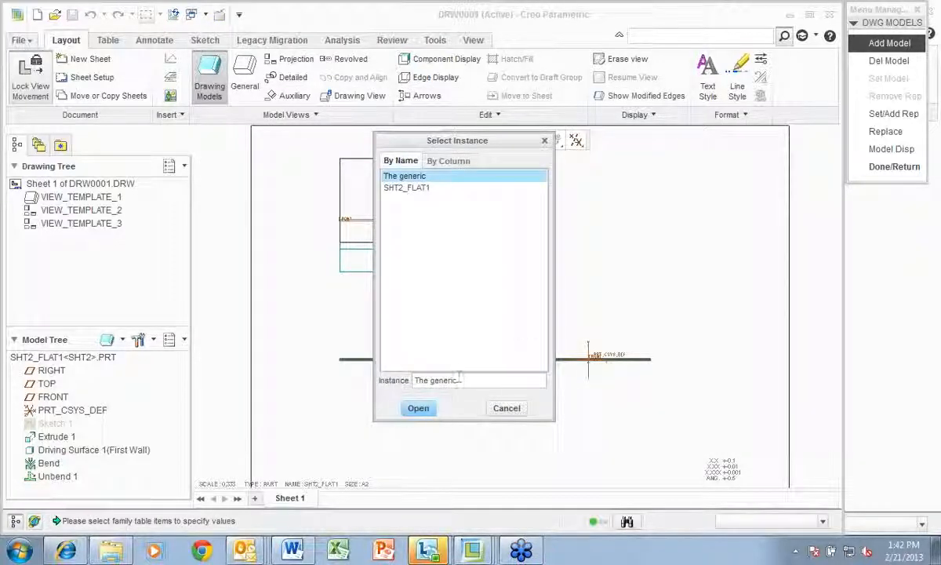
{"action": "left_click", "coordinate": [418, 408]}
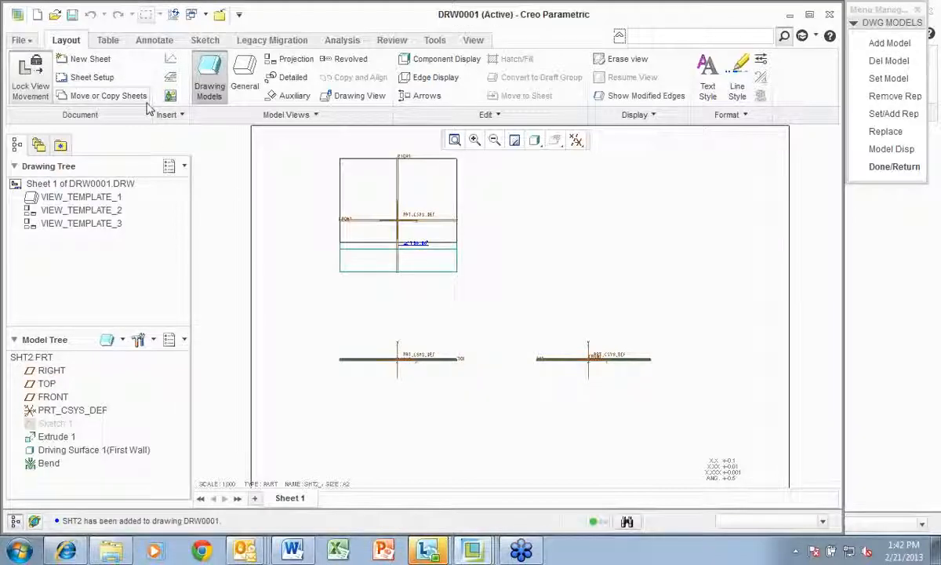
Step: Place a general view of the bent part in the sheet's empty upper area, with no combined state and Isometric default orientation
{"action": "left_click", "coordinate": [244, 78]}
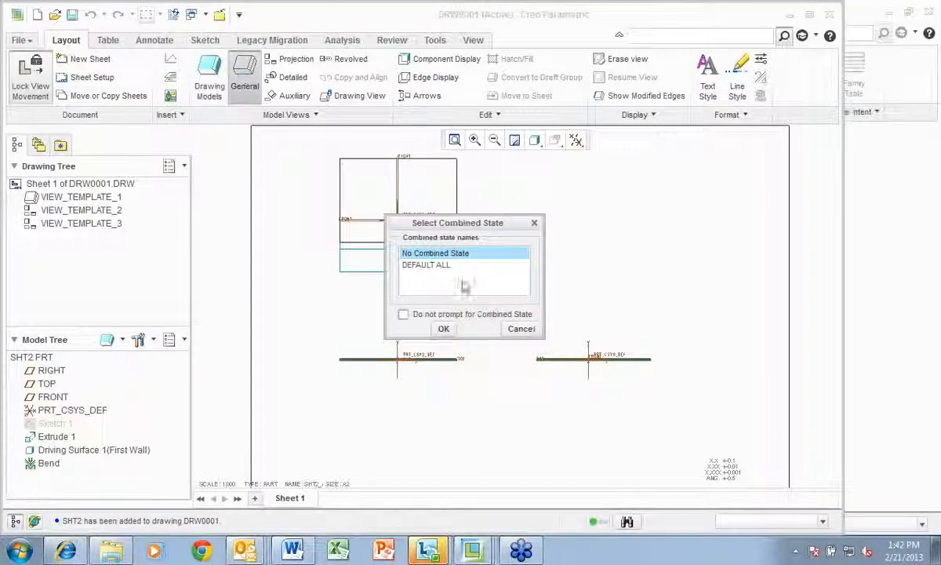
{"action": "left_click", "coordinate": [444, 329]}
{"action": "left_click", "coordinate": [658, 224]}
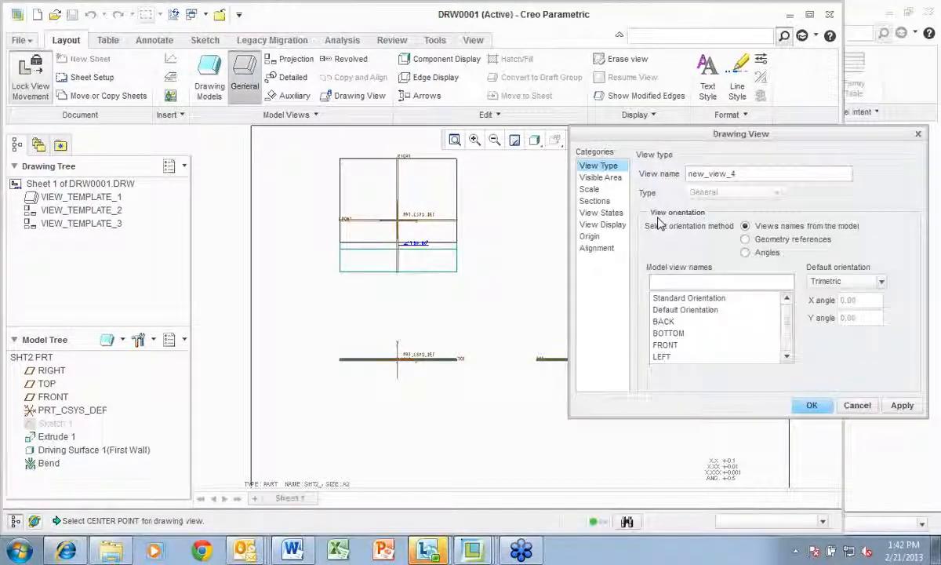
{"action": "left_click", "coordinate": [881, 281]}
{"action": "left_click", "coordinate": [830, 296]}
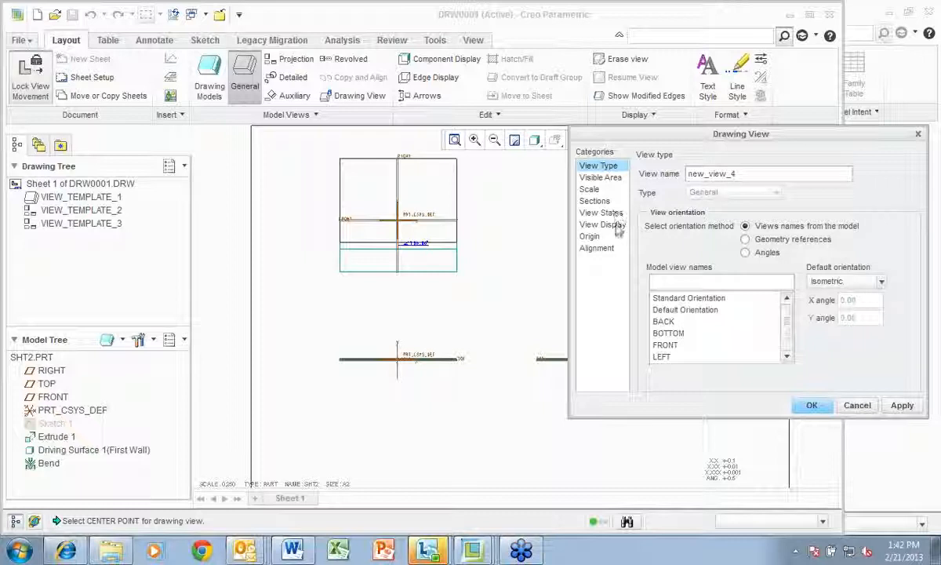
Step: Set the new isometric view's display style to Shading With Edges and finish placing the view
{"action": "left_click", "coordinate": [616, 226]}
{"action": "left_click", "coordinate": [741, 188]}
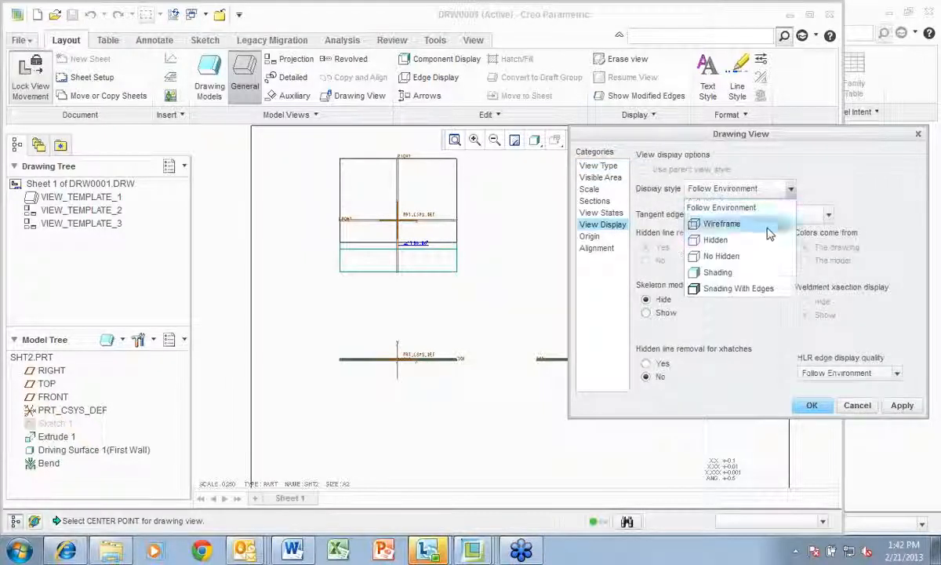
{"action": "left_click", "coordinate": [726, 289]}
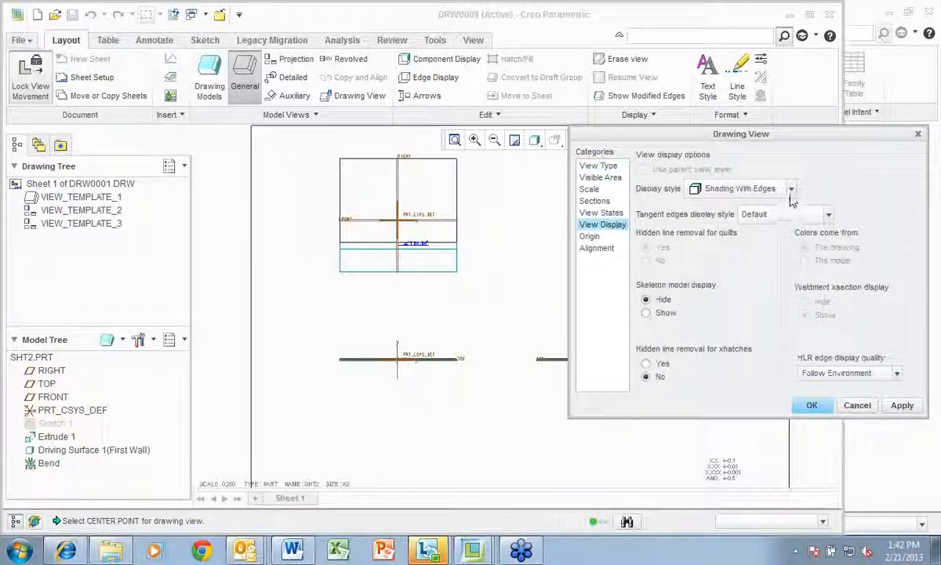
{"action": "left_click", "coordinate": [903, 405]}
{"action": "left_click", "coordinate": [853, 405]}
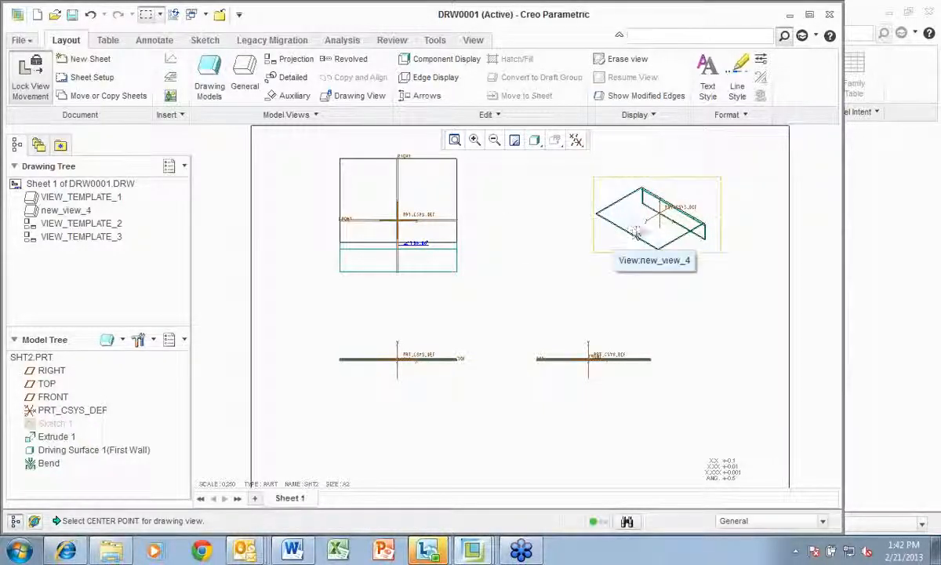
{"action": "right_click", "coordinate": [637, 229]}
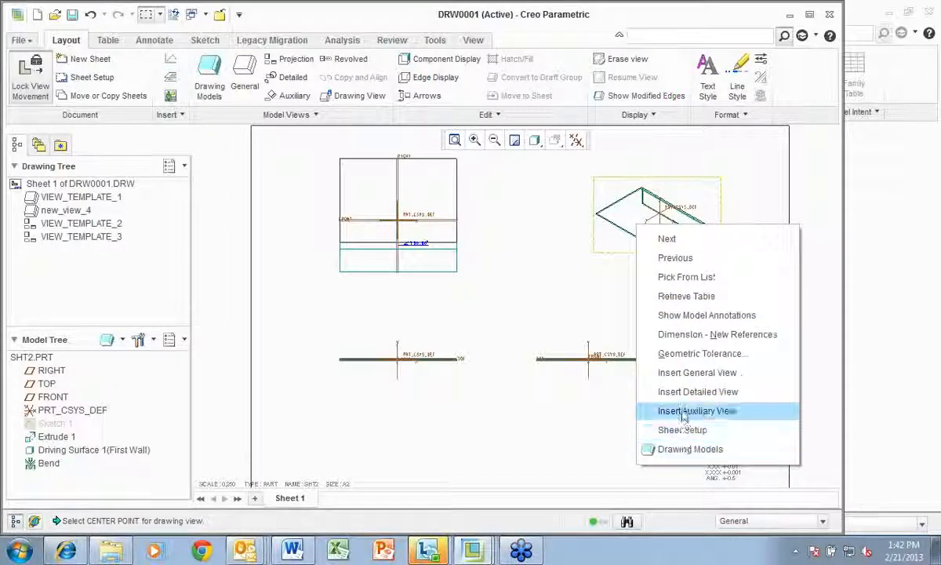
{"action": "left_click", "coordinate": [533, 284]}
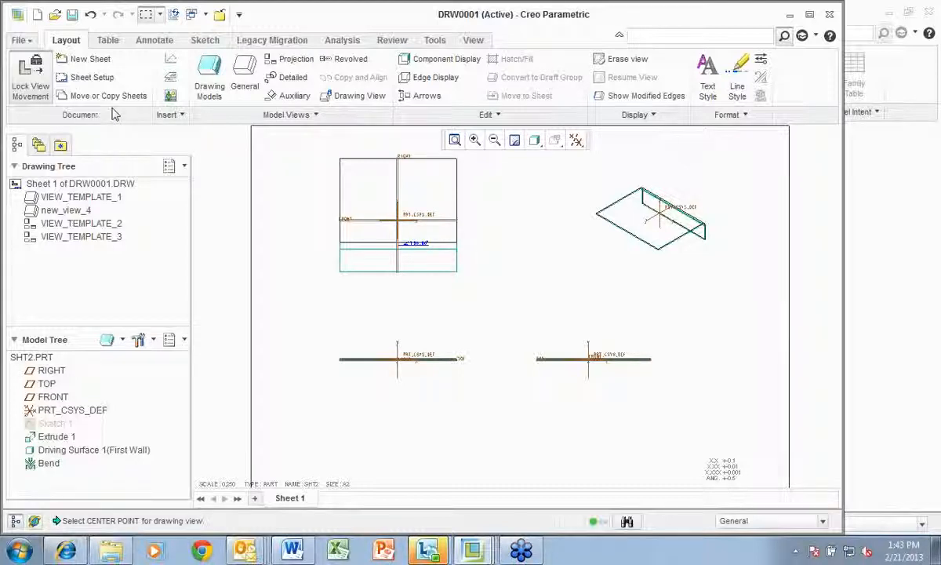
Step: Close the drawing and flat instance windows, and verify the SHT2_FLAT1 instance in SHT2's family table
{"action": "left_click", "coordinate": [220, 15]}
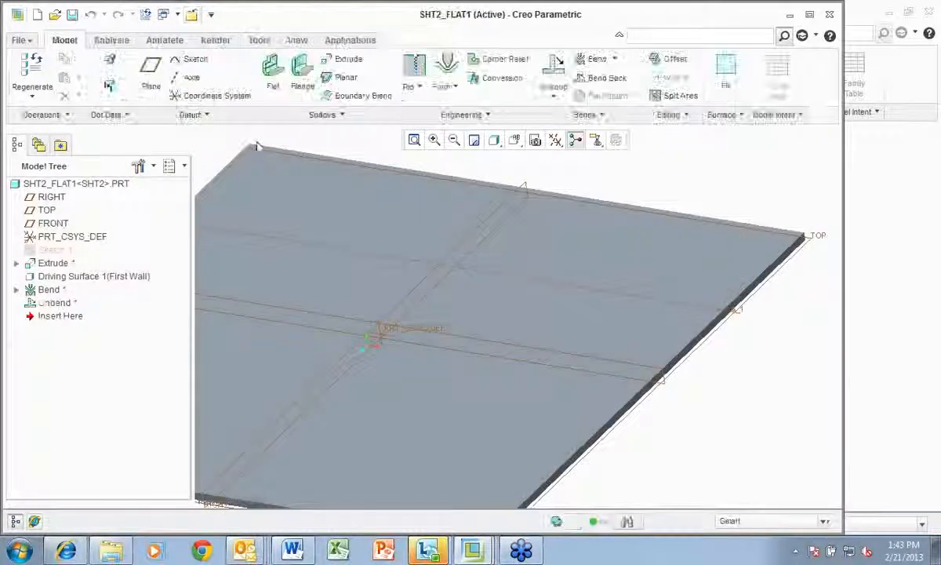
{"action": "left_click", "coordinate": [190, 15]}
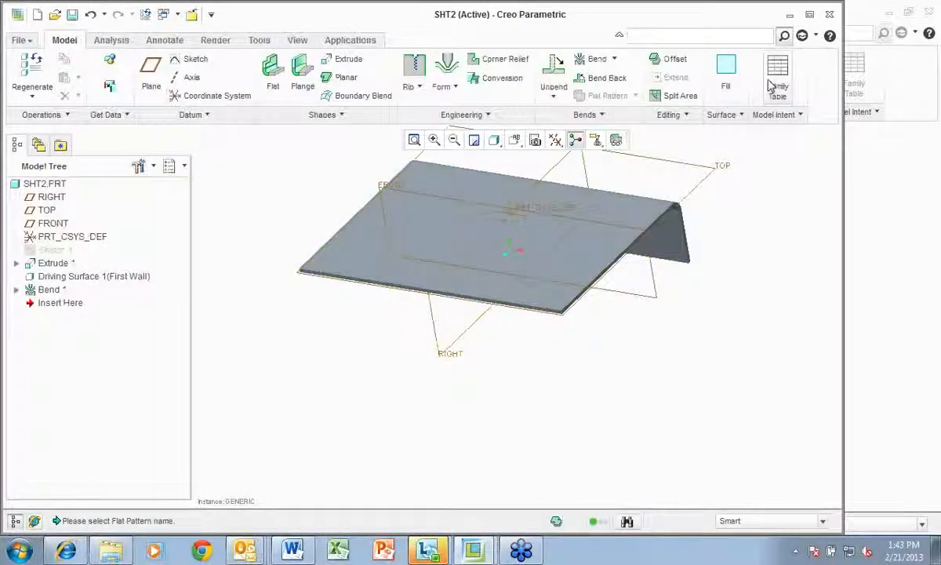
{"action": "left_click", "coordinate": [777, 80]}
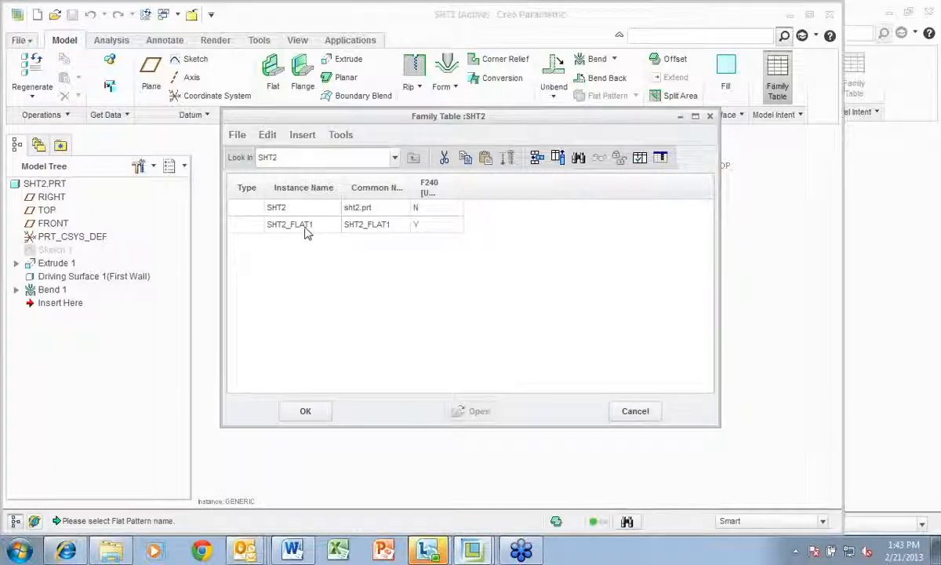
{"action": "left_click", "coordinate": [641, 159]}
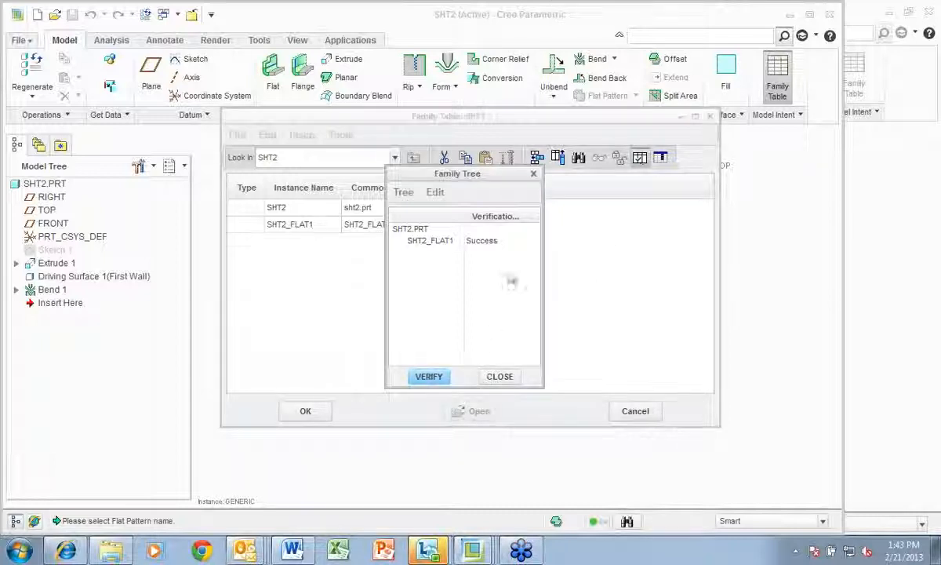
{"action": "left_click", "coordinate": [499, 377]}
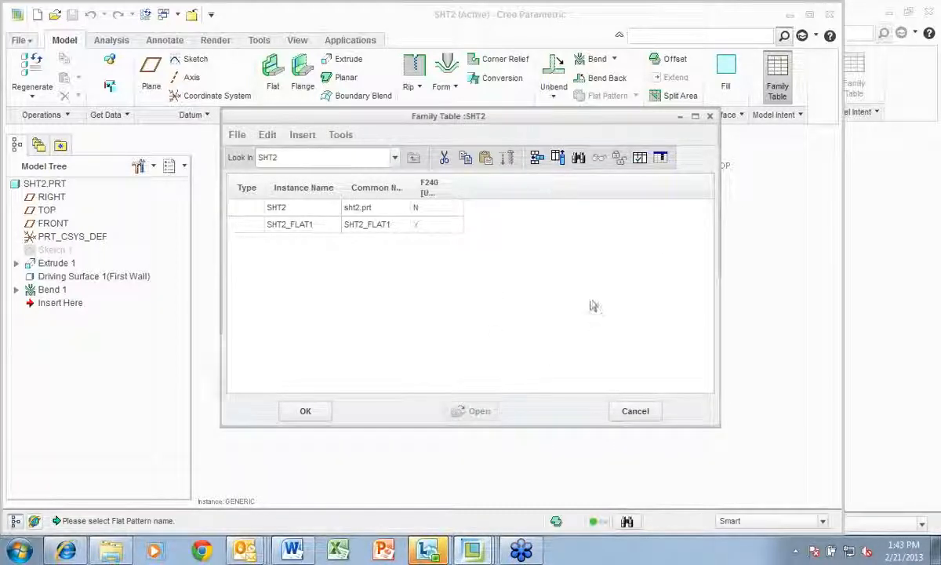
Step: View SHT2's family table in Excel, and return to the part model
{"action": "left_click", "coordinate": [663, 158]}
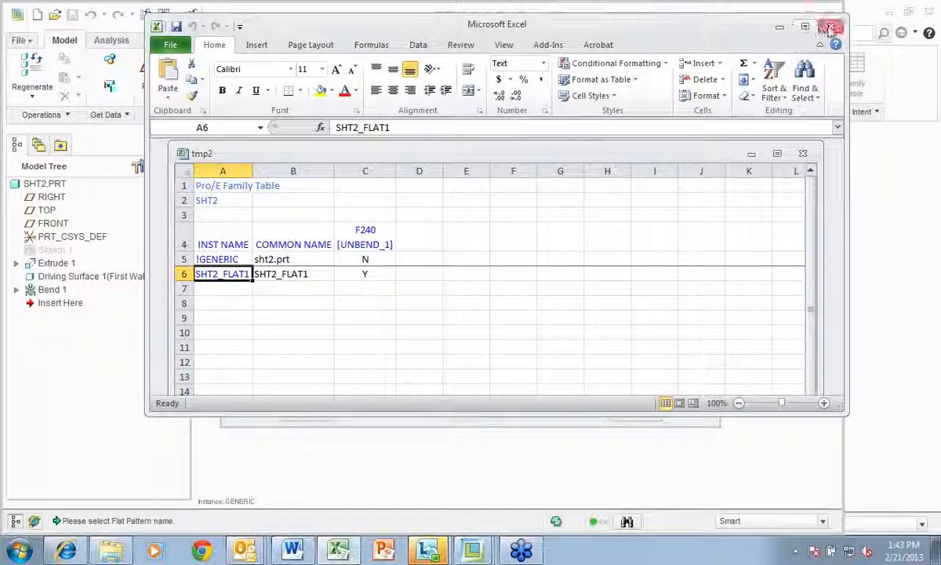
{"action": "left_click", "coordinate": [831, 27]}
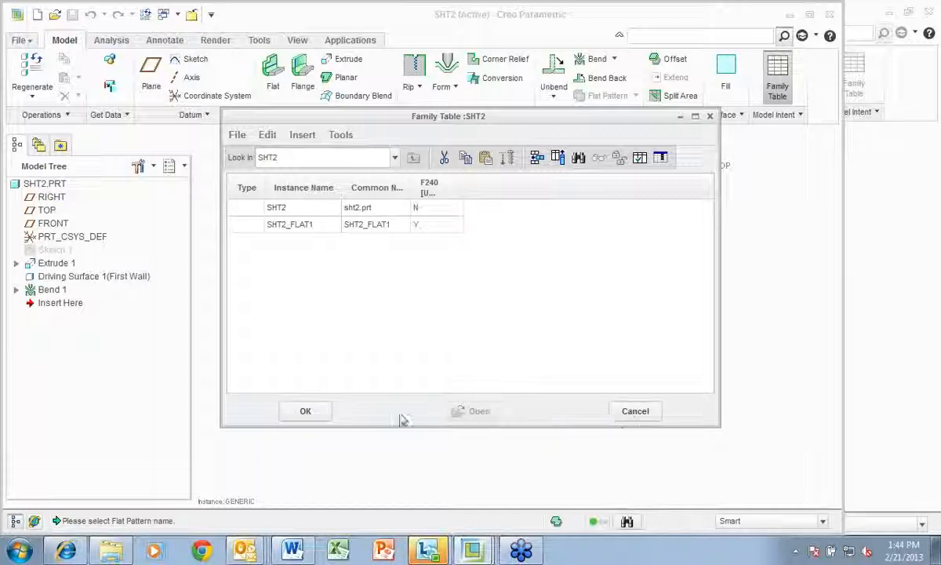
{"action": "left_click", "coordinate": [306, 411]}
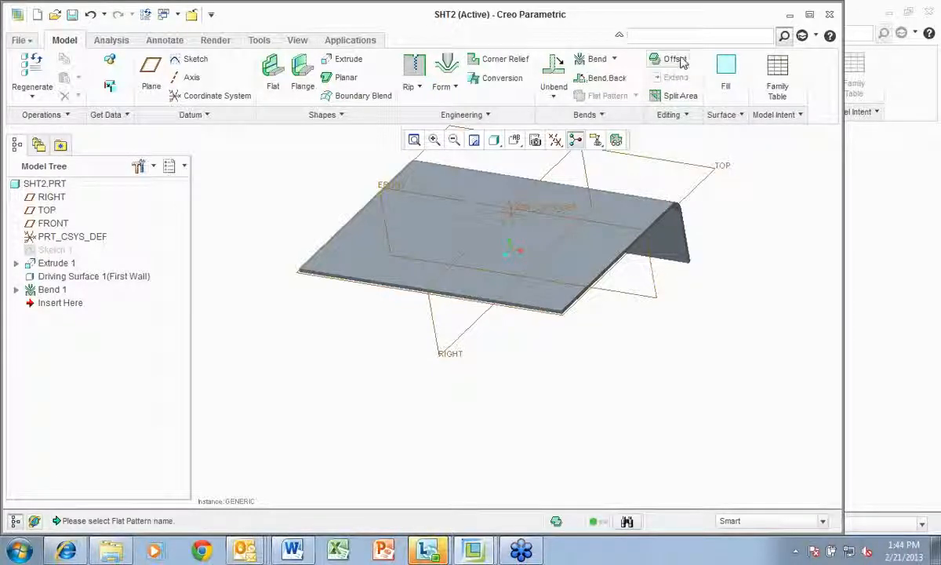
Step: Offset the plate's large upper face upward by about 58 to create a parallel wall above it
{"action": "left_click", "coordinate": [675, 60]}
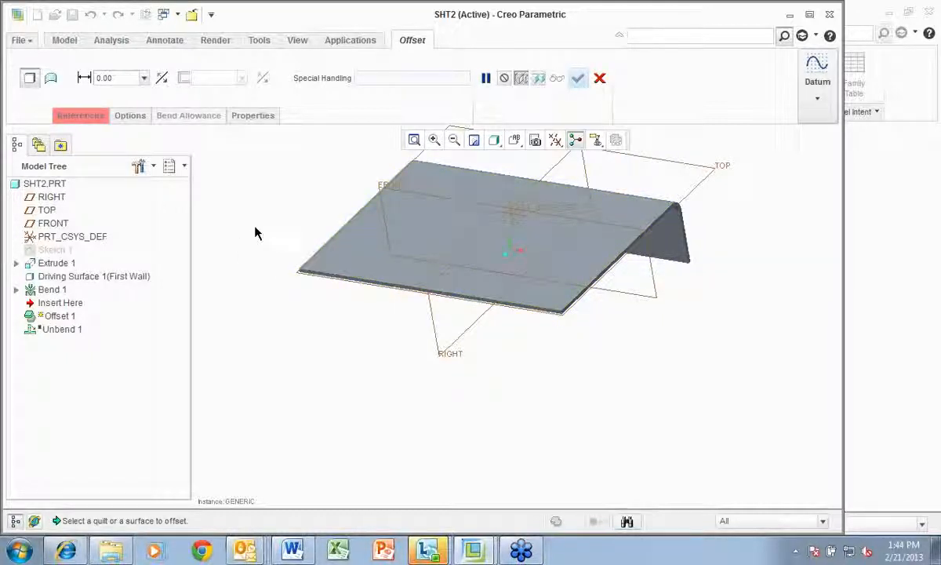
{"action": "left_click", "coordinate": [421, 260]}
{"action": "left_click_drag", "start_coordinate": [486, 239], "coordinate": [478, 196]}
{"action": "left_click", "coordinate": [578, 79]}
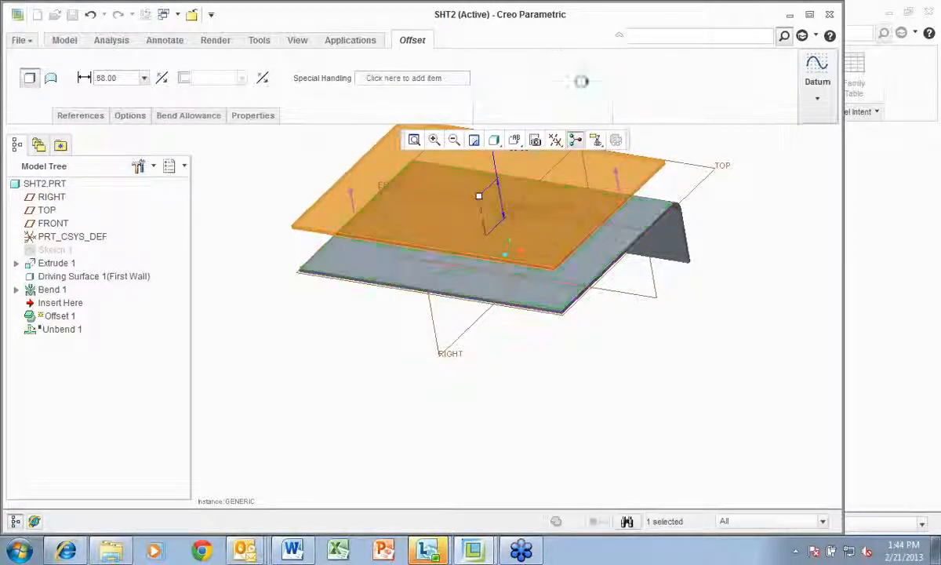
{"action": "mouse_move", "coordinate": [769, 357]}
{"action": "middle_mouse_down"}
{"action": "mouse_move", "coordinate": [771, 308]}
{"action": "mouse_move", "coordinate": [752, 365]}
{"action": "middle_mouse_up"}
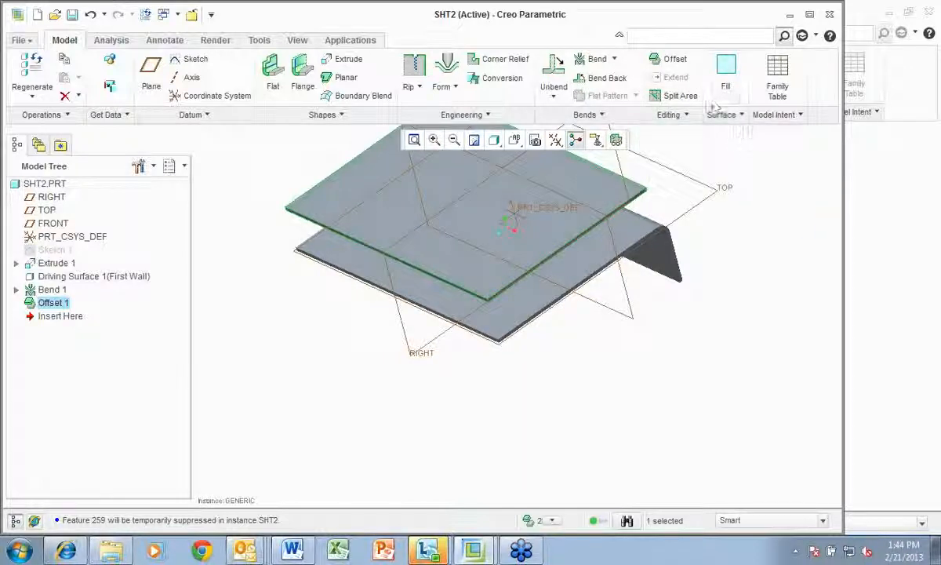
Step: Select the offset wall's edge on the bend side and look over the available form, rip and unbend operations
{"action": "left_click", "coordinate": [604, 226]}
{"action": "right_click", "coordinate": [605, 226]}
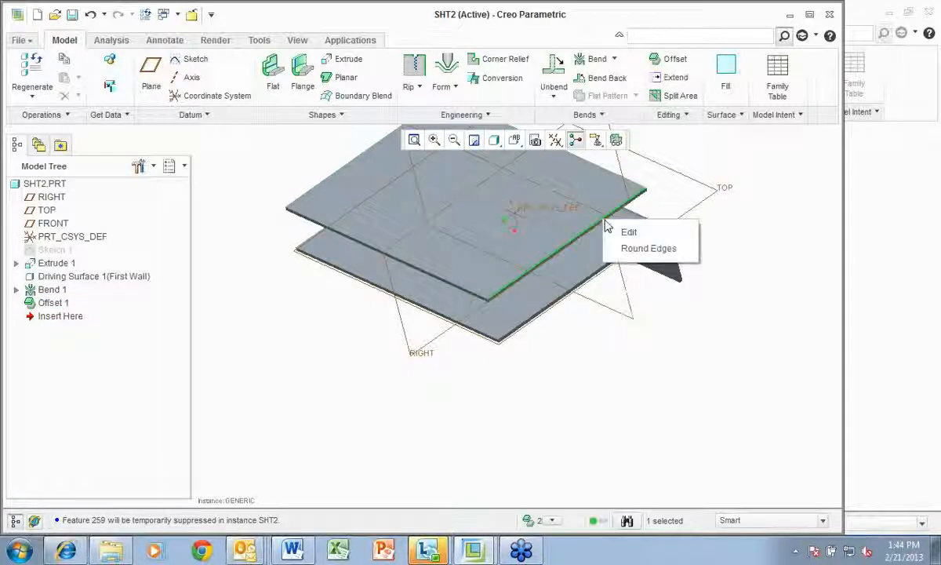
{"action": "left_click", "coordinate": [734, 275]}
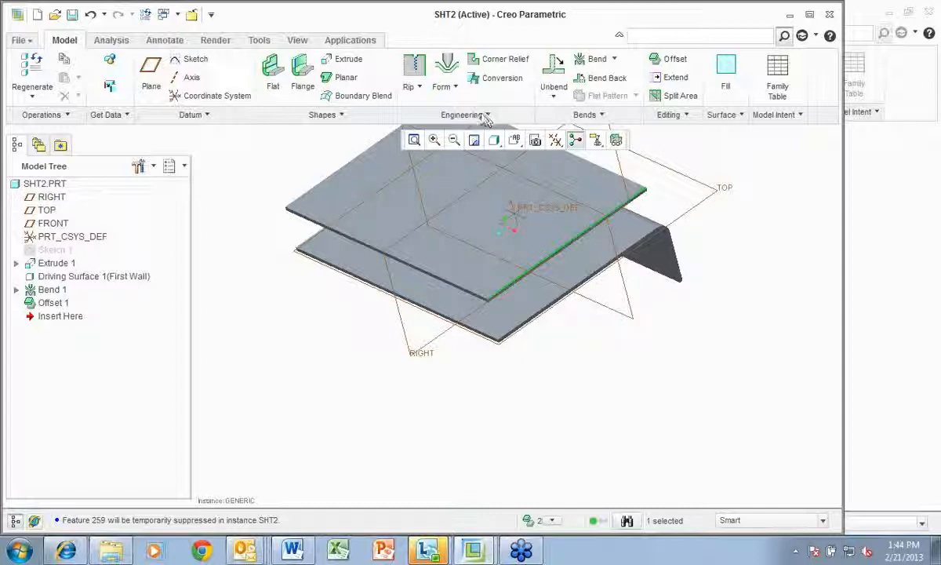
{"action": "left_click", "coordinate": [456, 88]}
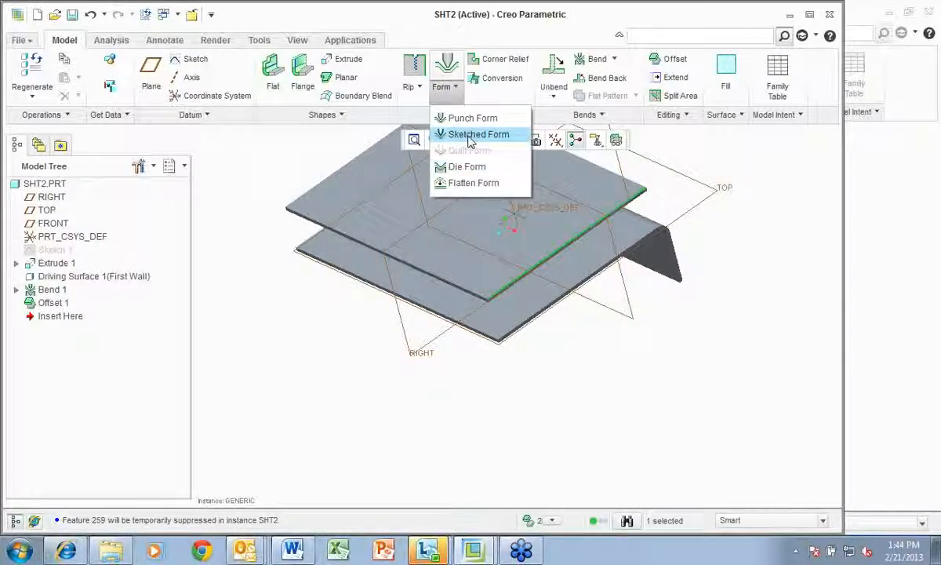
{"action": "left_click", "coordinate": [419, 88]}
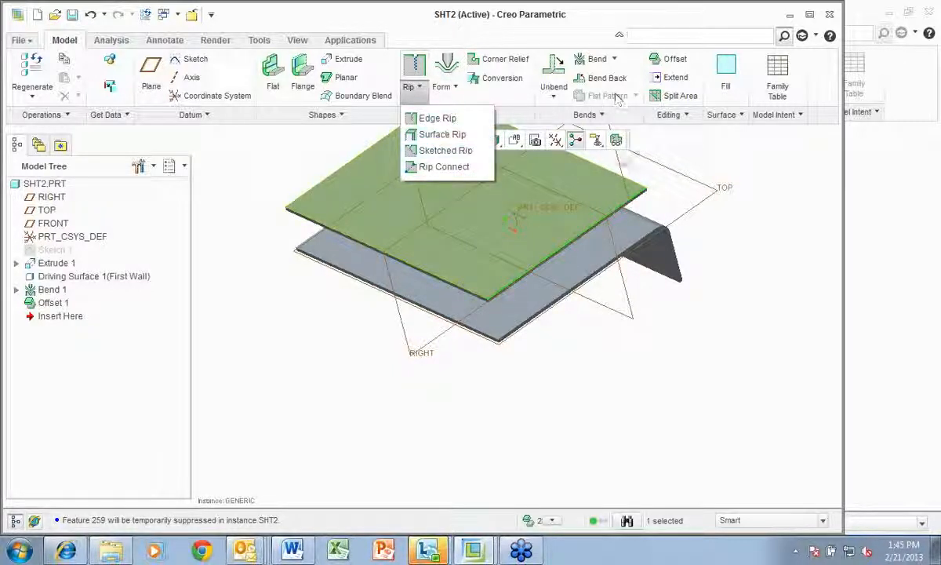
{"action": "left_click", "coordinate": [707, 151]}
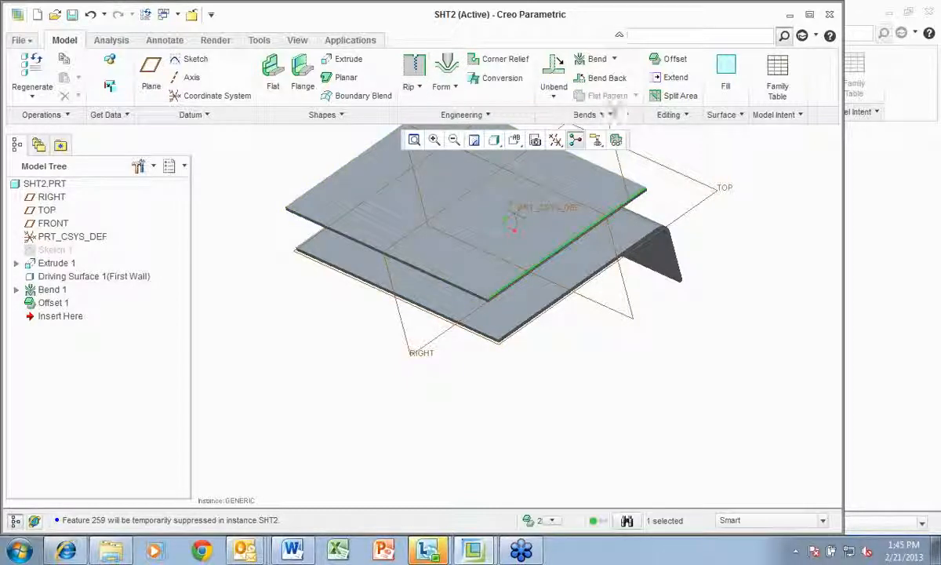
{"action": "left_click", "coordinate": [554, 98]}
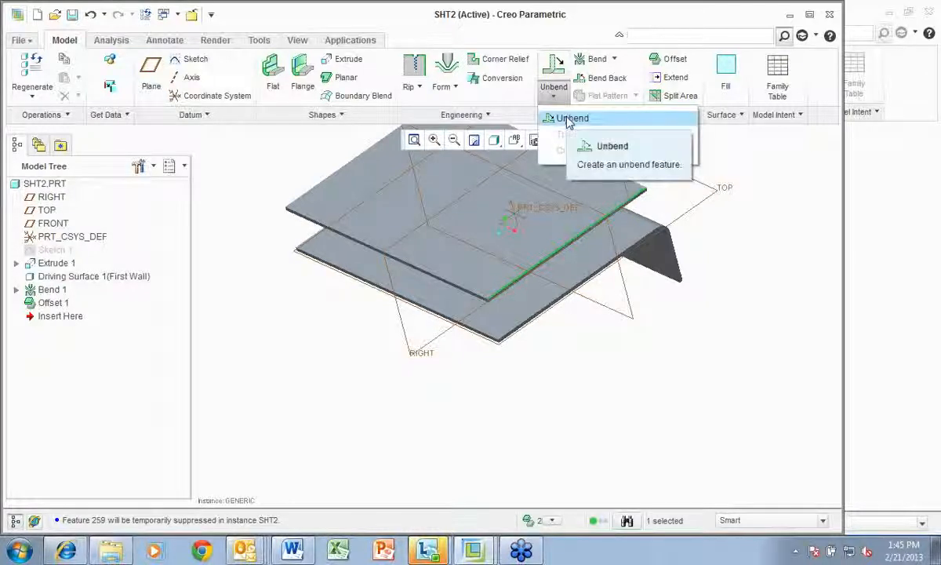
{"action": "left_click", "coordinate": [732, 143]}
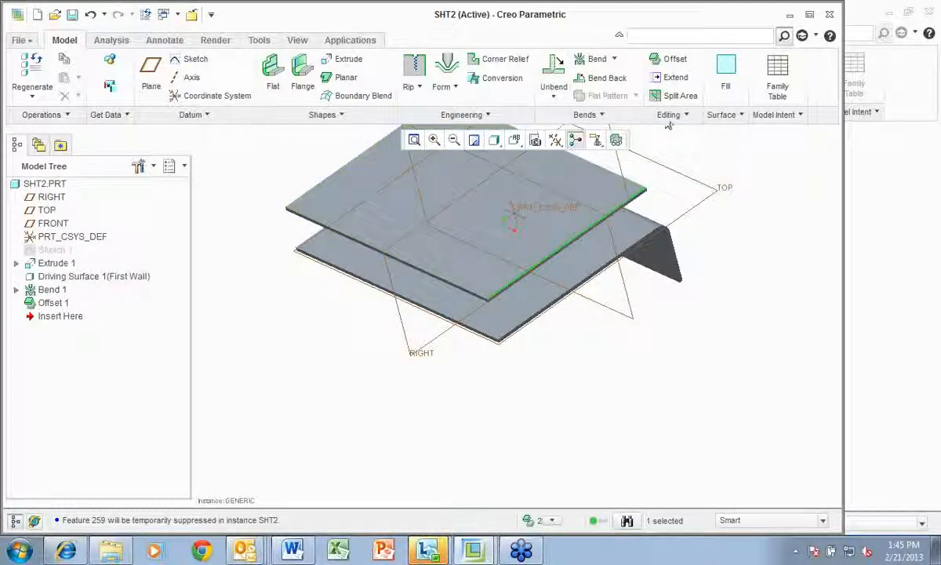
Step: Extend the offset wall from its selected edge by 310, with both sides normal to the extended edge
{"action": "left_click", "coordinate": [676, 78]}
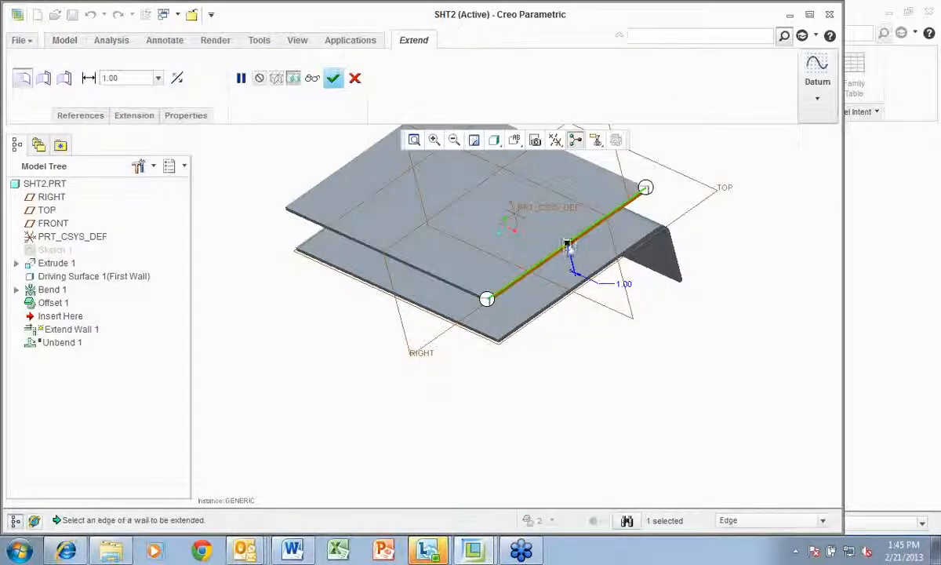
{"action": "left_click_drag", "start_coordinate": [567, 246], "coordinate": [727, 334]}
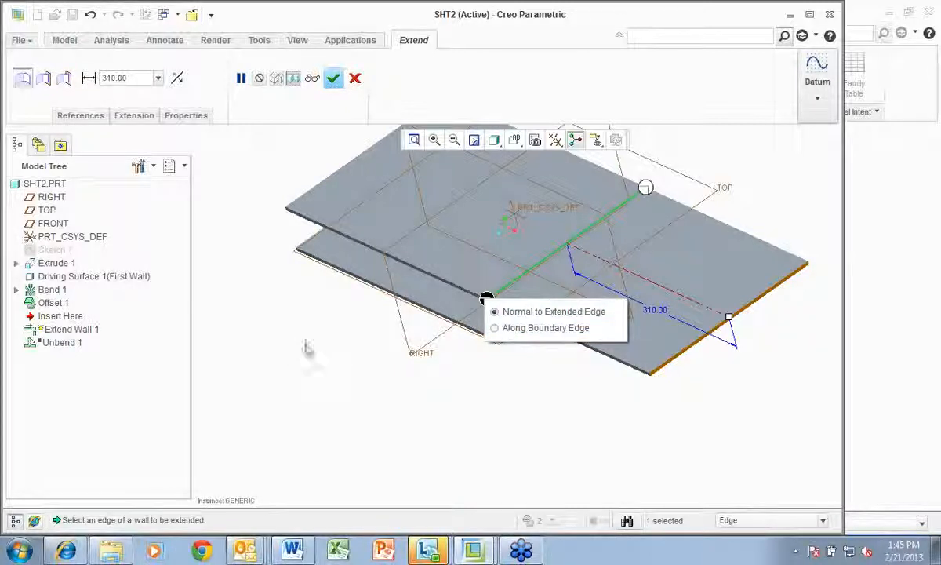
{"action": "left_click", "coordinate": [95, 119]}
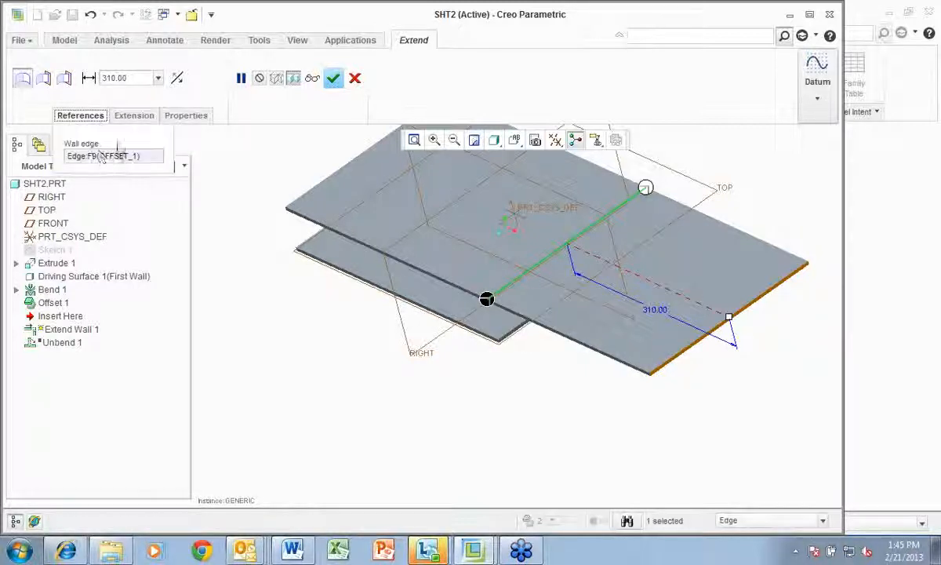
{"action": "left_click", "coordinate": [134, 117]}
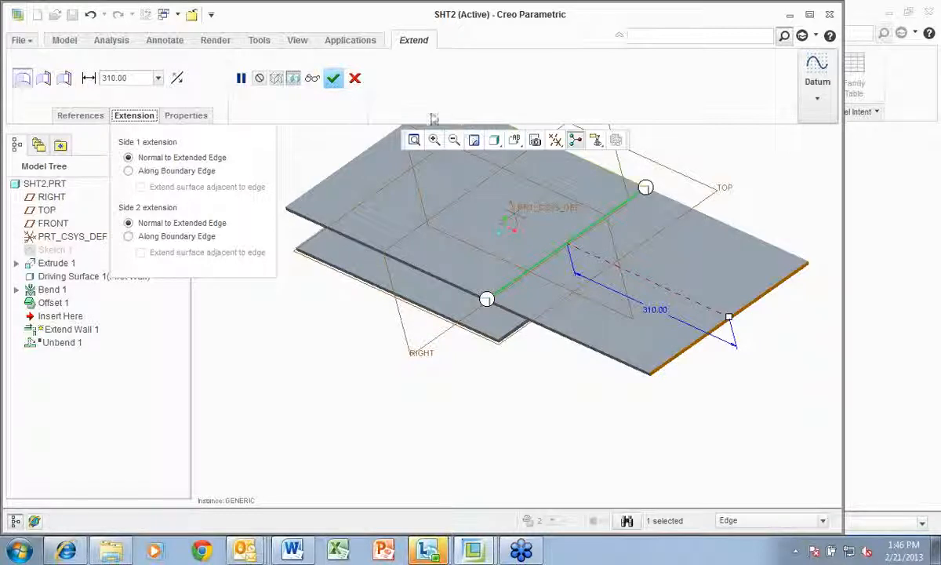
{"action": "left_click", "coordinate": [332, 79]}
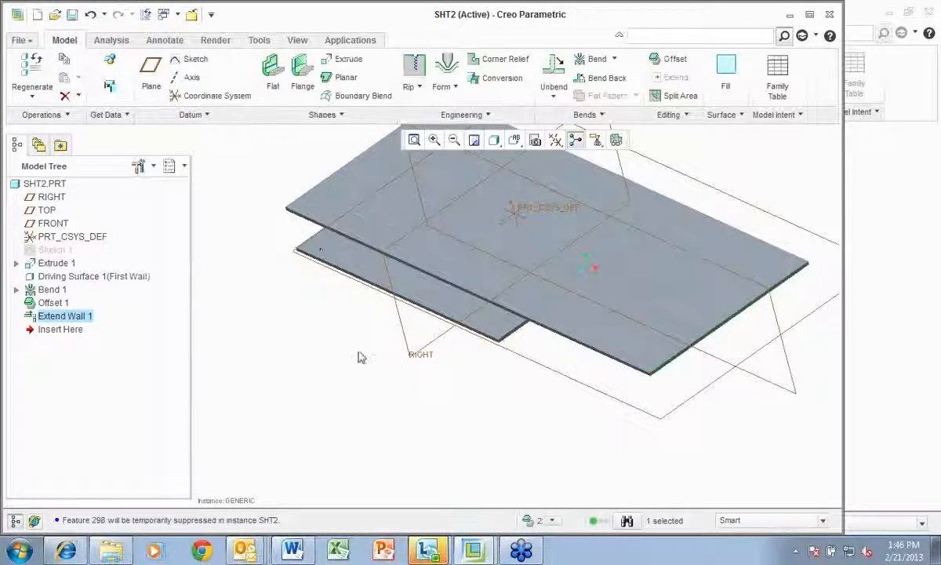
Step: Inspect the extended wall from a lower angle and look over the additional editing operations, including the pattern options
{"action": "mouse_move", "coordinate": [342, 353]}
{"action": "middle_mouse_down"}
{"action": "mouse_move", "coordinate": [361, 304]}
{"action": "mouse_move", "coordinate": [337, 359]}
{"action": "middle_mouse_up"}
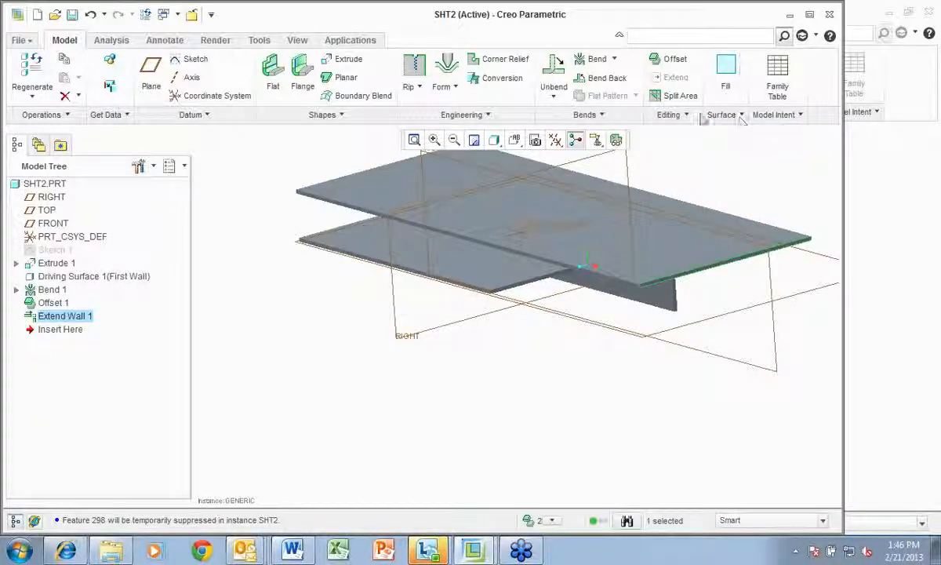
{"action": "left_click", "coordinate": [687, 116]}
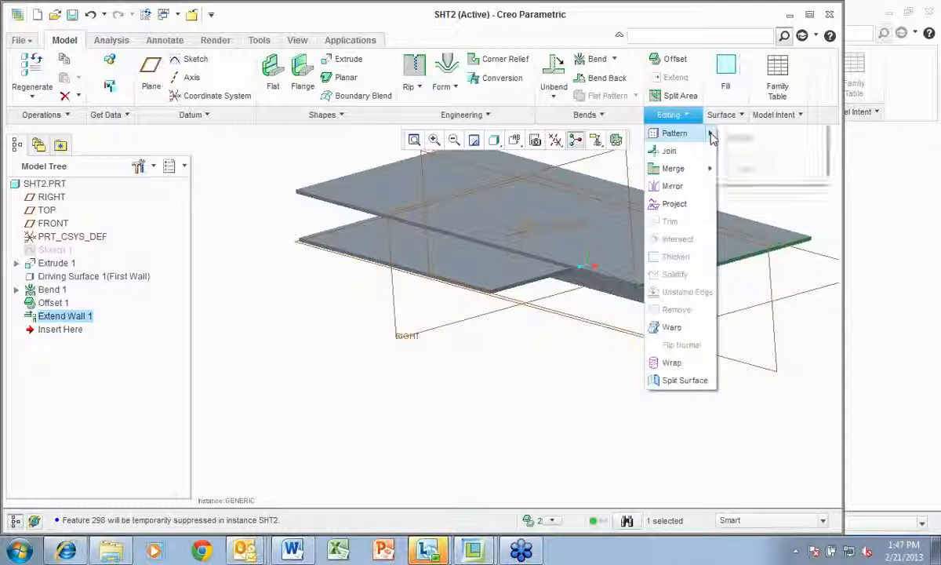
{"action": "left_click", "coordinate": [711, 135]}
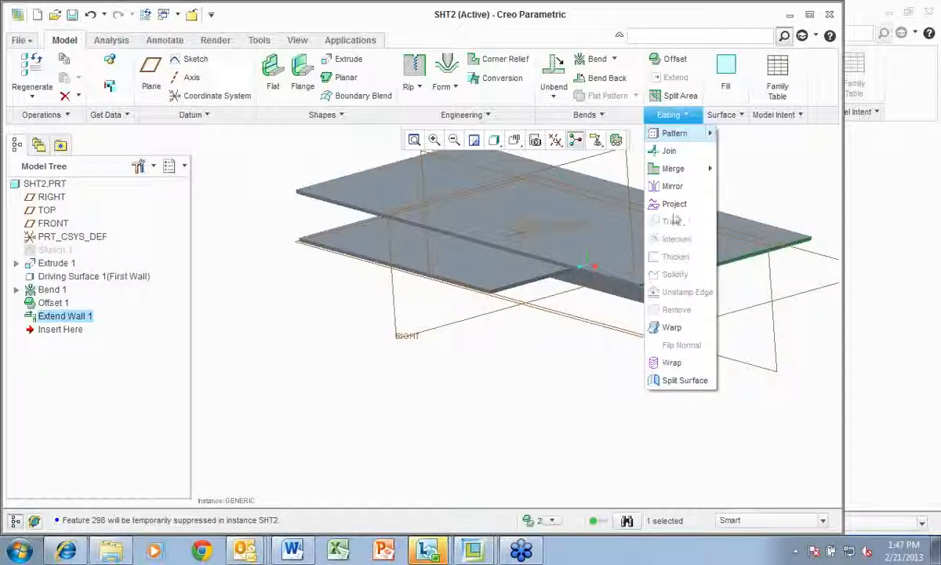
{"action": "left_click", "coordinate": [818, 156]}
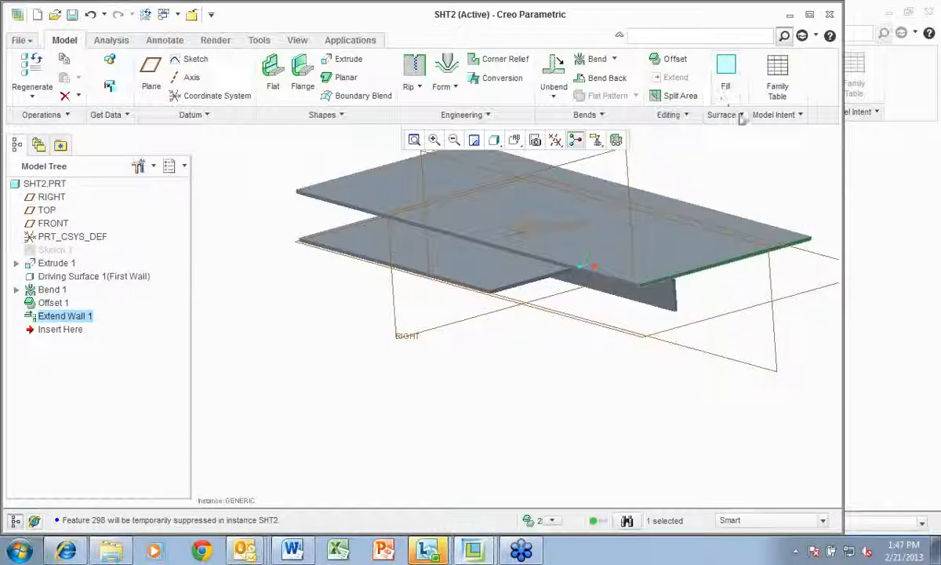
Step: Look over the additional surface and bend operations, and search the commands for "neim"
{"action": "left_click", "coordinate": [742, 116]}
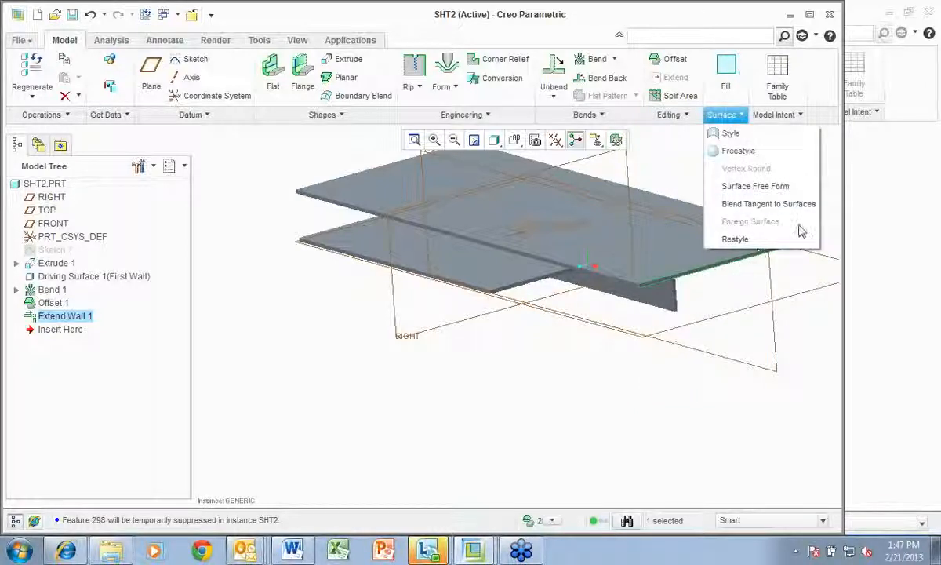
{"action": "left_click", "coordinate": [832, 171]}
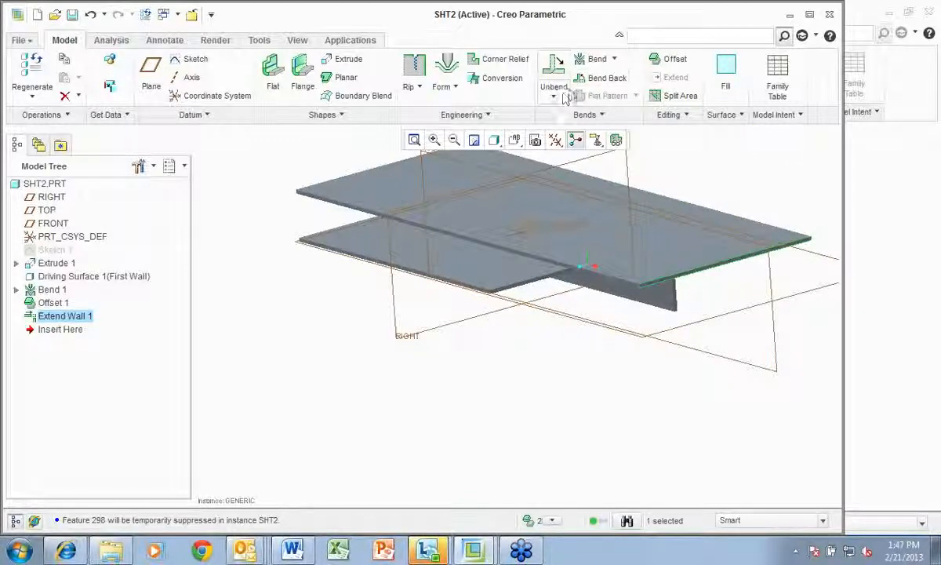
{"action": "left_click", "coordinate": [615, 63]}
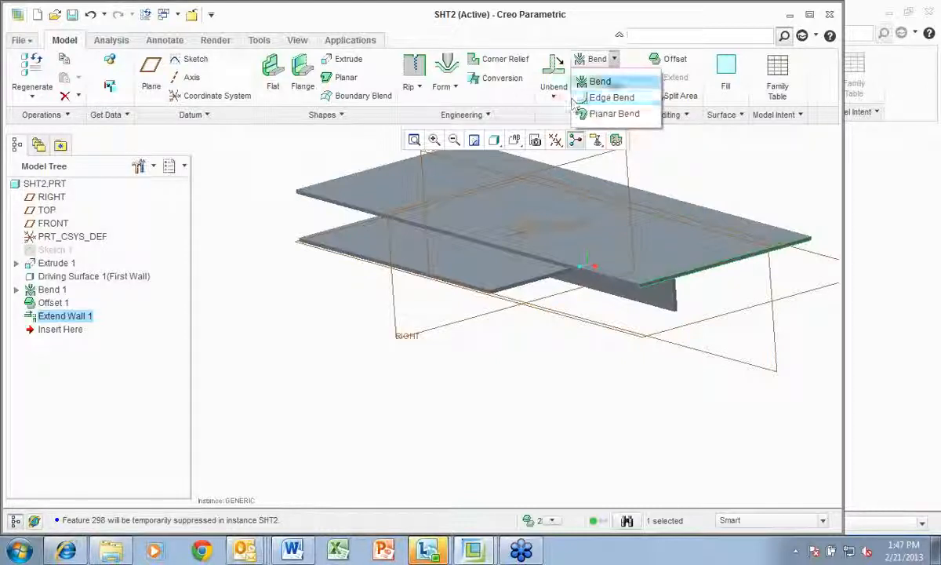
{"action": "left_click", "coordinate": [475, 88]}
{"action": "left_click", "coordinate": [647, 35]}
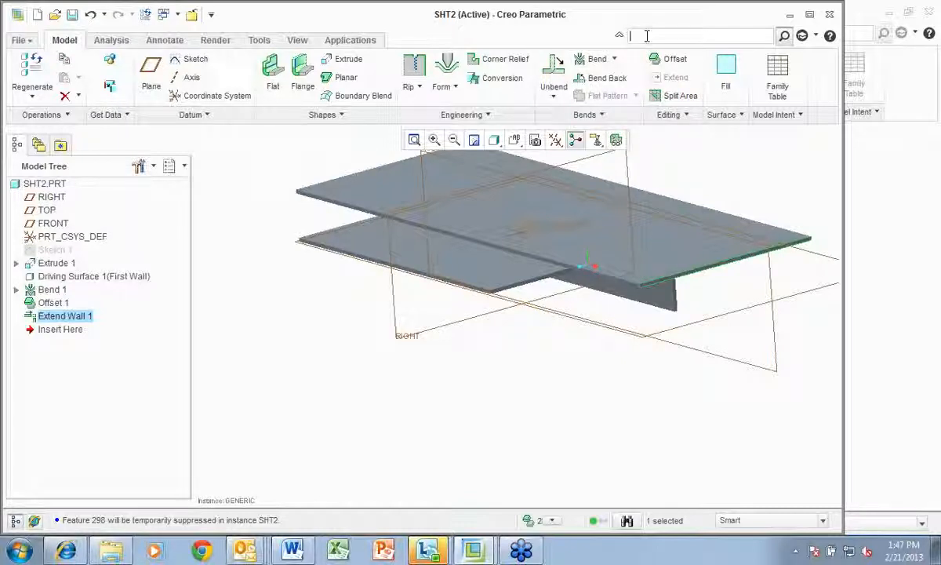
{"action": "type", "text": "neim"}
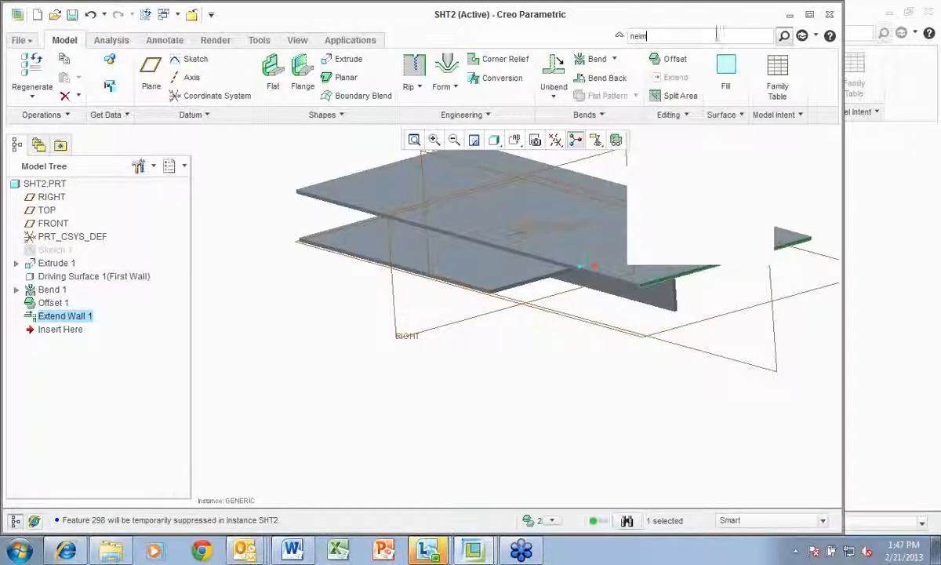
{"action": "left_click", "coordinate": [785, 36]}
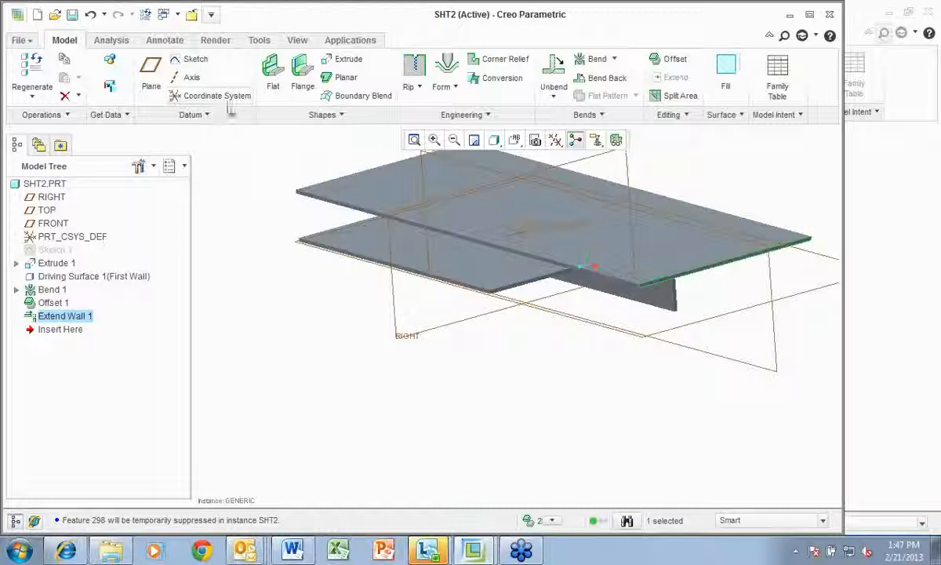
Step: Add a flange along the extended wall's far end edge, folded back beneath the wall at about 149 degrees
{"action": "left_click", "coordinate": [301, 75]}
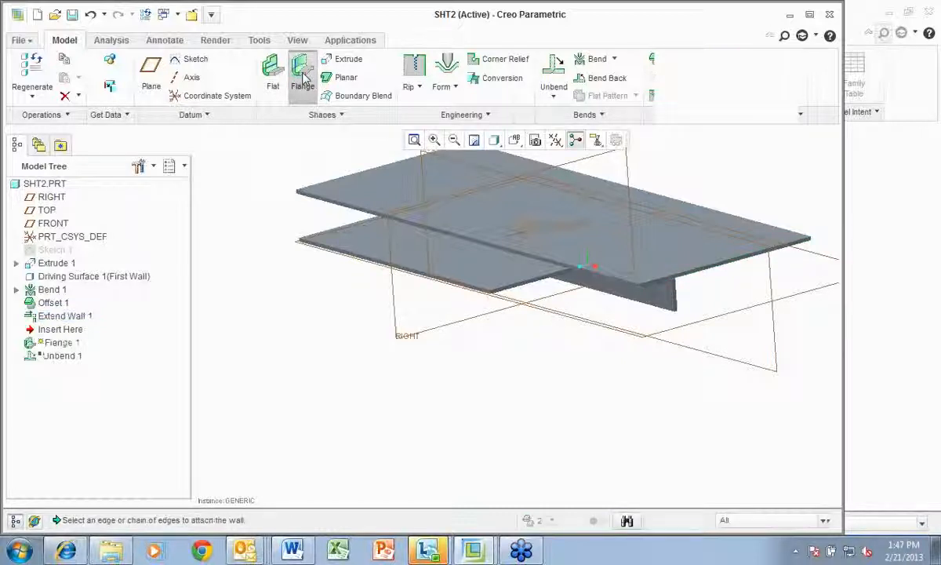
{"action": "left_click", "coordinate": [700, 268]}
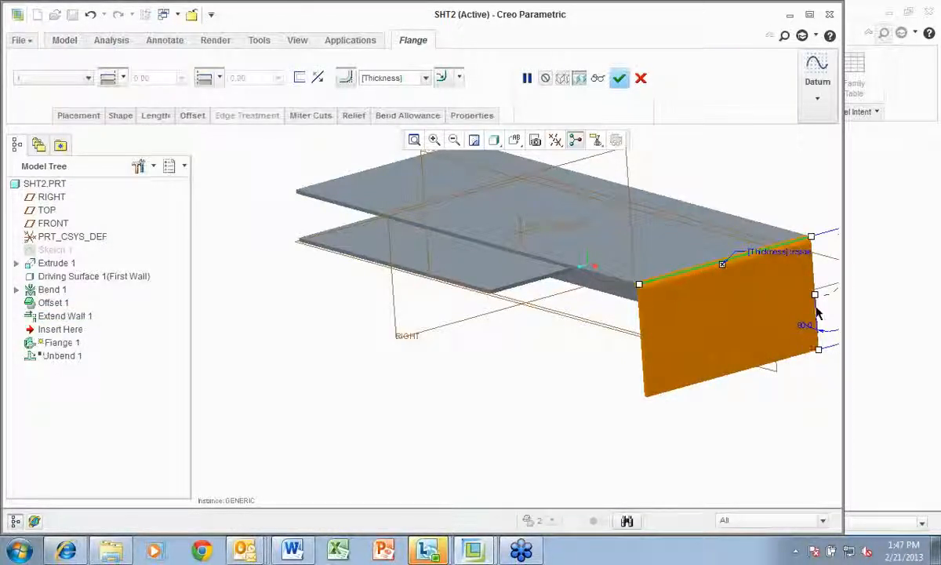
{"action": "scroll", "coordinate": [804, 377], "scroll_direction": "up", "scroll_amount": 3}
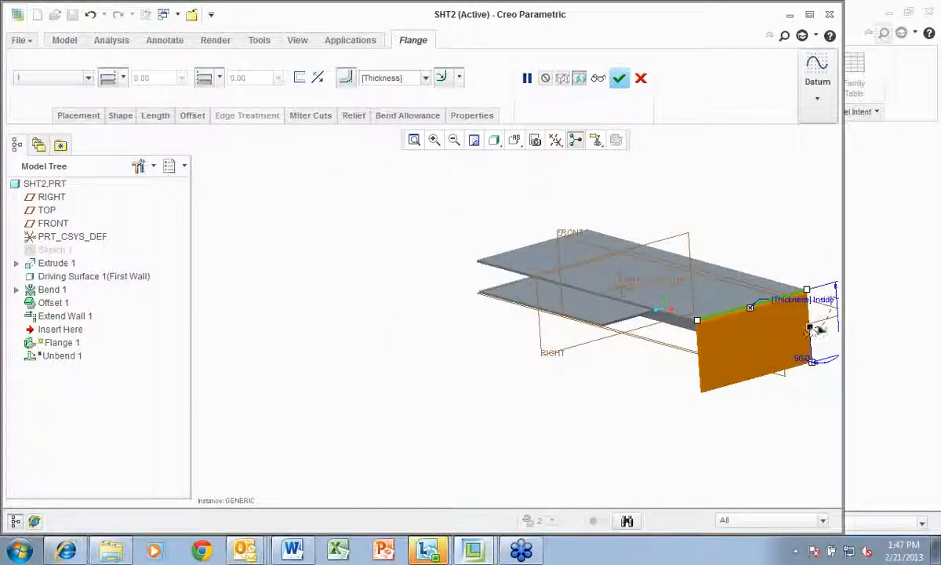
{"action": "left_click_drag", "start_coordinate": [819, 329], "coordinate": [640, 358]}
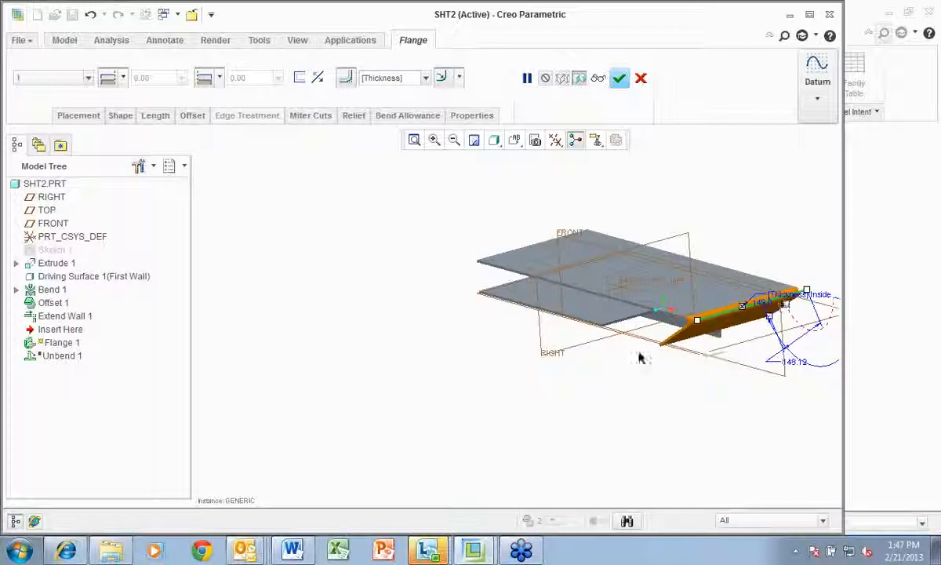
{"action": "middle_click_drag", "start_coordinate": [598, 384], "coordinate": [623, 380]}
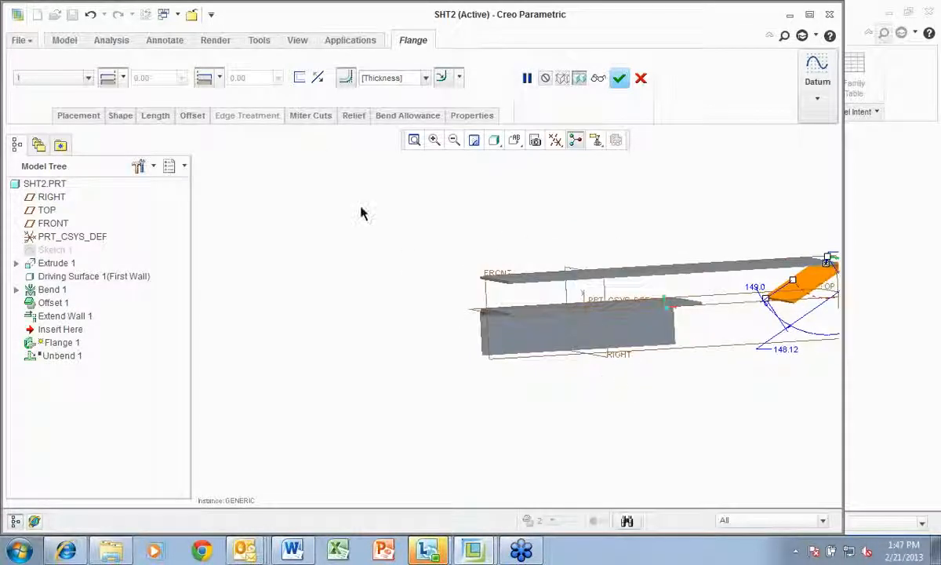
{"action": "left_click", "coordinate": [620, 78]}
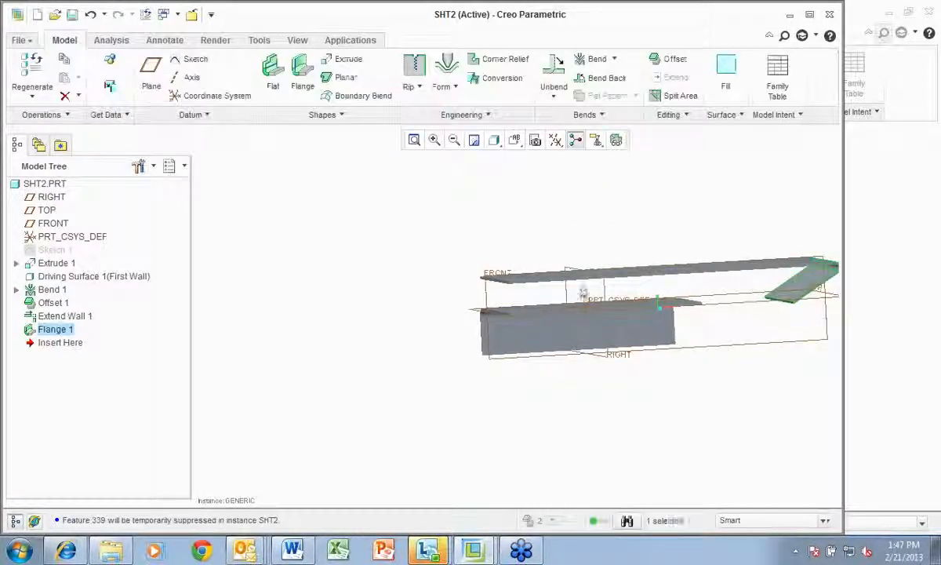
Step: Add a rectangular flat wall to the lower plate's front edge, with the bend angle at about 19 degrees
{"action": "middle_click_drag", "start_coordinate": [663, 357], "coordinate": [622, 387]}
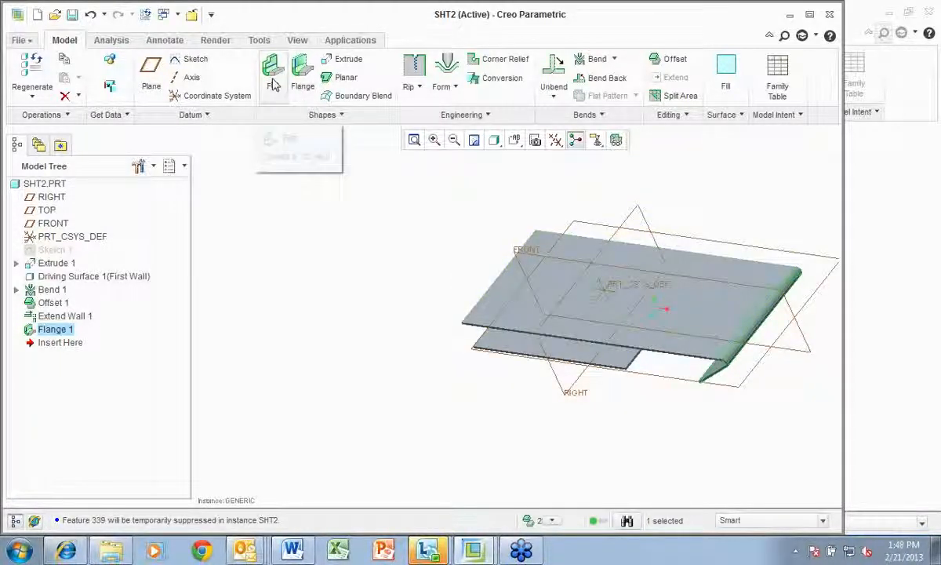
{"action": "left_click", "coordinate": [275, 86]}
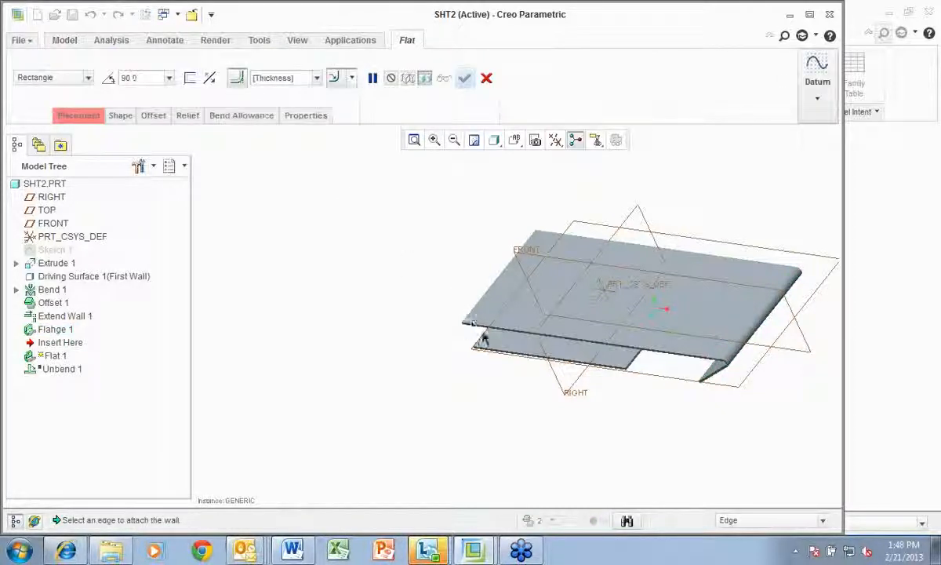
{"action": "left_click", "coordinate": [495, 350]}
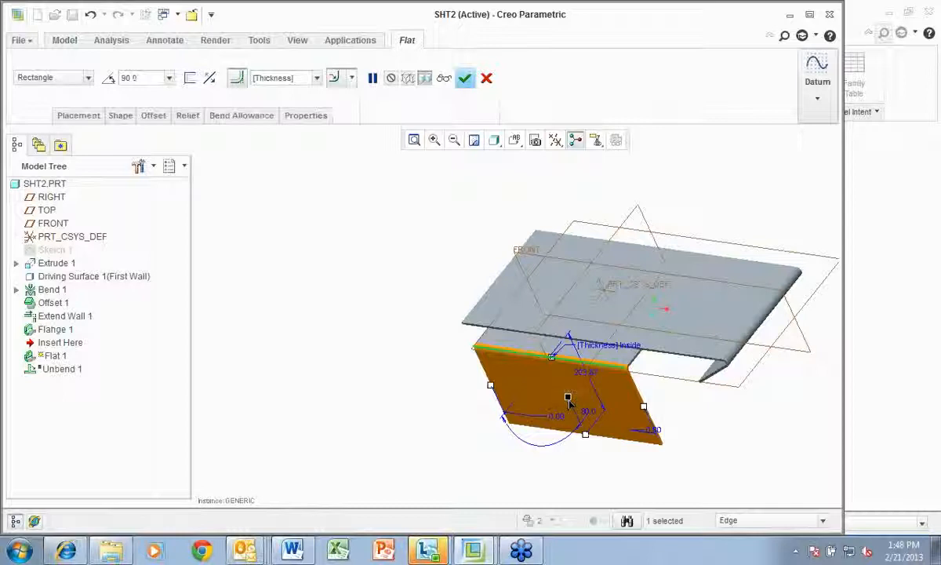
{"action": "left_click_drag", "start_coordinate": [568, 397], "coordinate": [542, 408]}
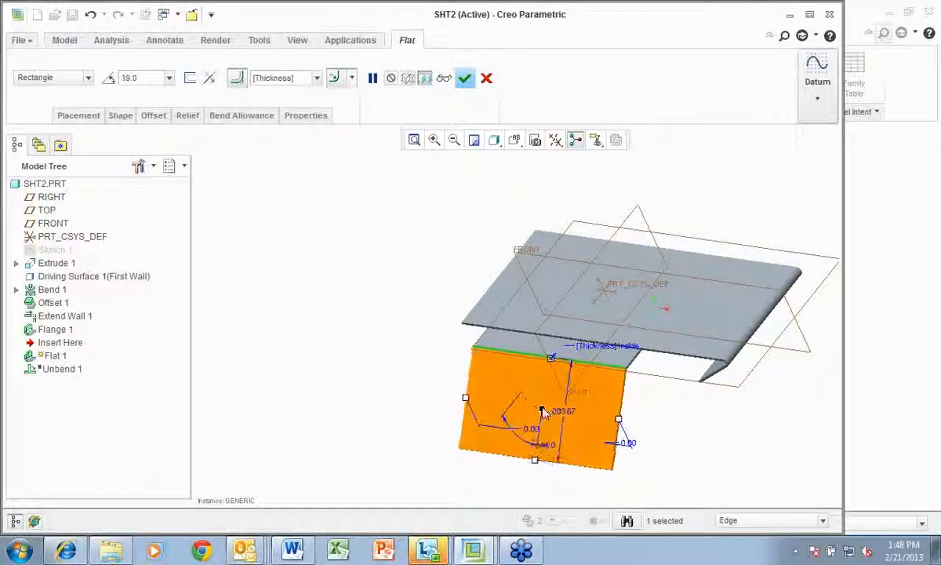
{"action": "left_click", "coordinate": [464, 78]}
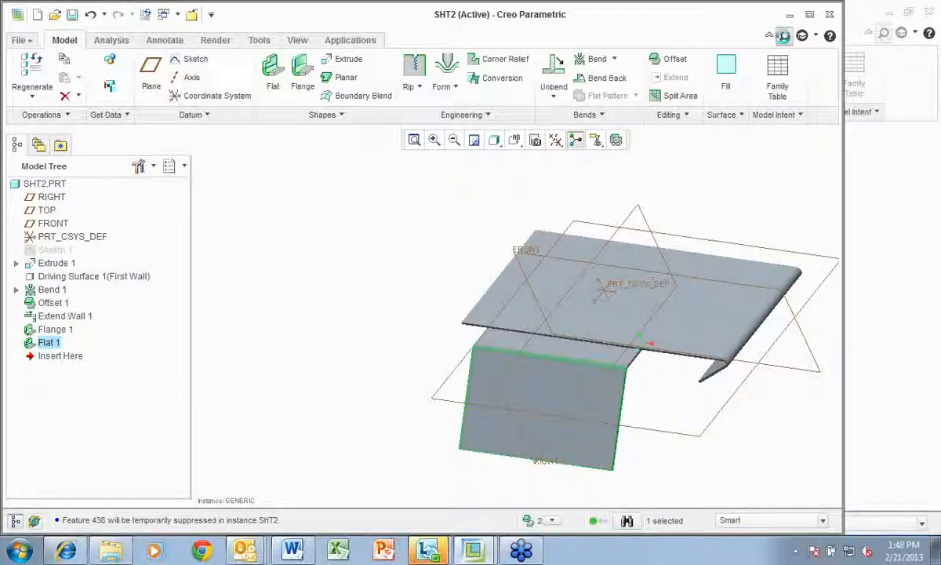
Step: Search the commands for "sheetmetal"
{"action": "left_click", "coordinate": [784, 36]}
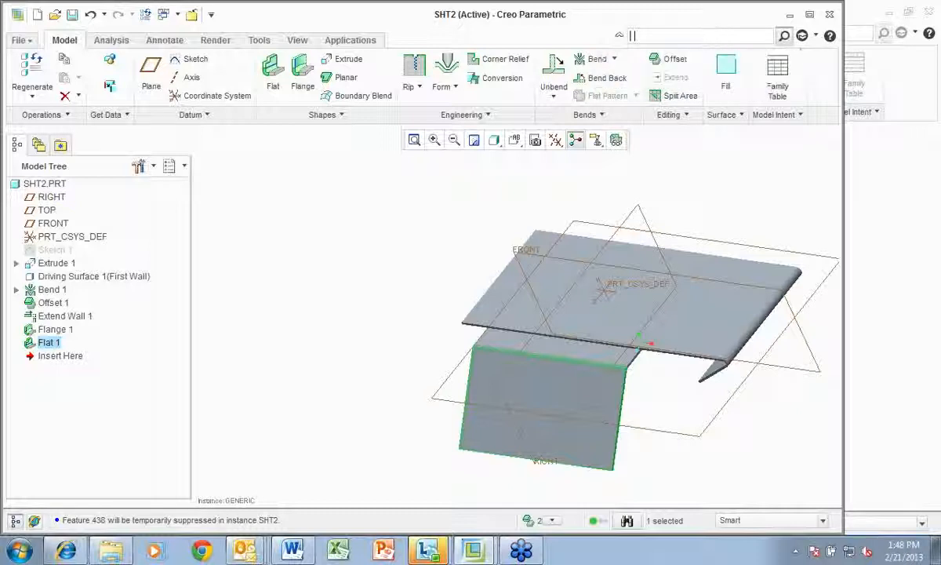
{"action": "type", "text": "sheetme"}
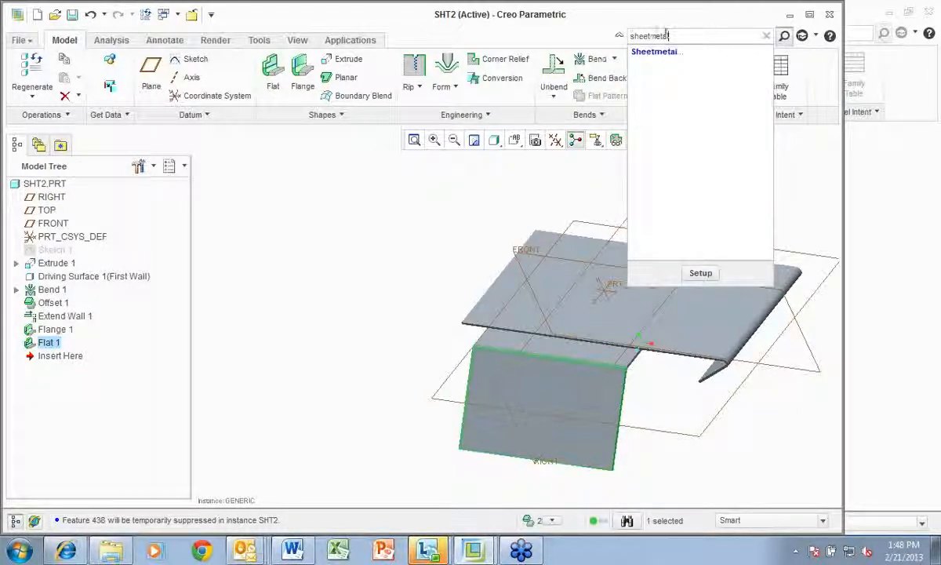
{"action": "type", "text": "tal"}
{"action": "mouse_move", "coordinate": [665, 55]}
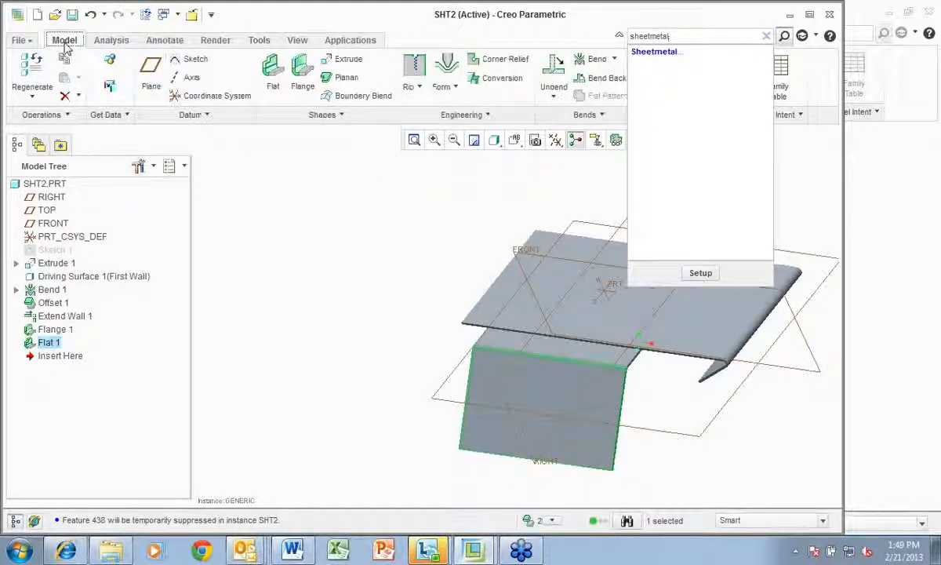
{"action": "left_click", "coordinate": [666, 61]}
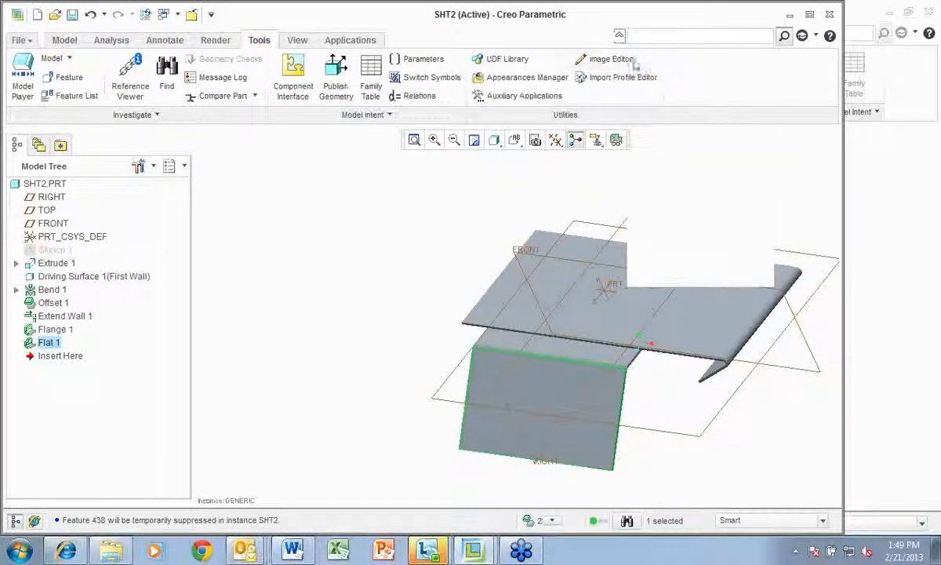
Step: Switch the sheet metal model to a solid part, collapsing all of its sheet metal features
{"action": "left_click", "coordinate": [65, 40]}
{"action": "left_click", "coordinate": [62, 114]}
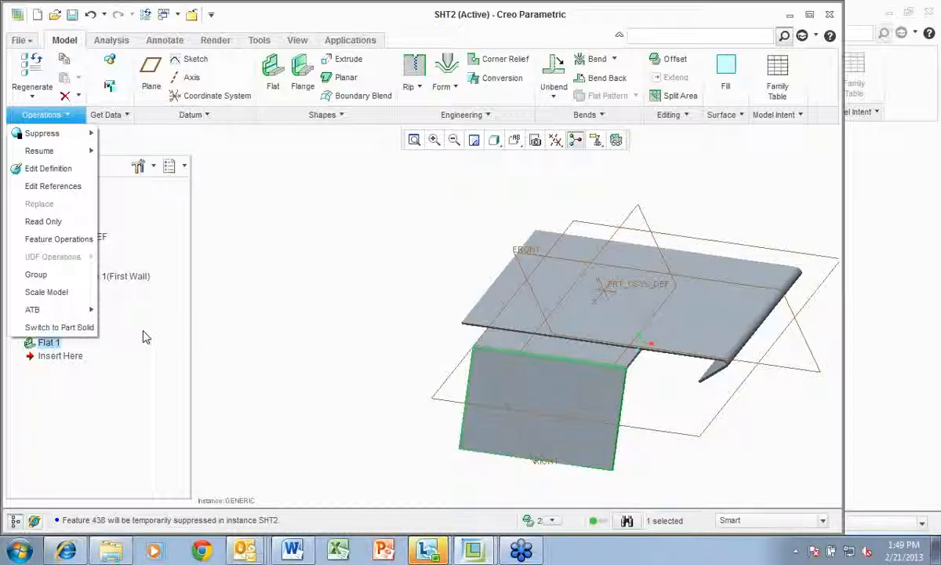
{"action": "left_click", "coordinate": [64, 329]}
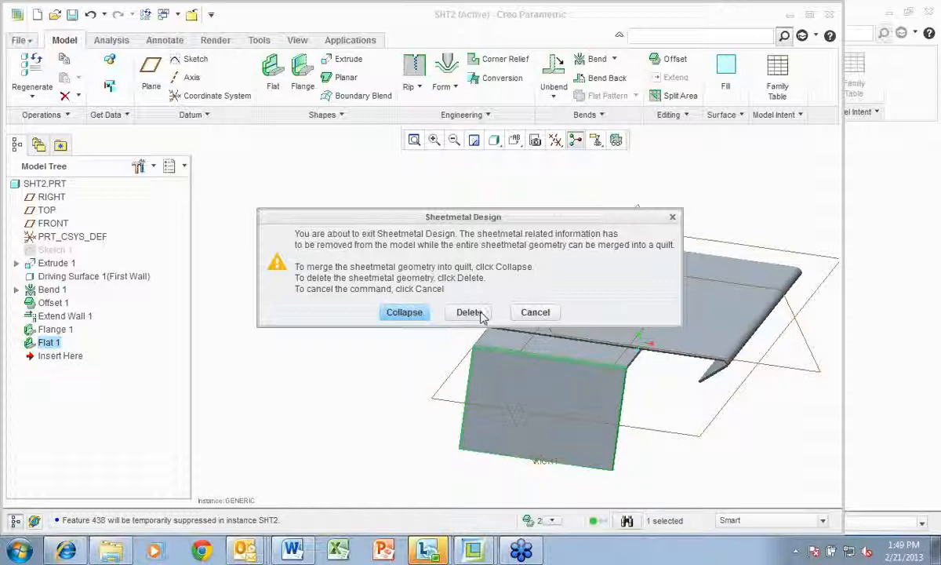
{"action": "left_click", "coordinate": [413, 313]}
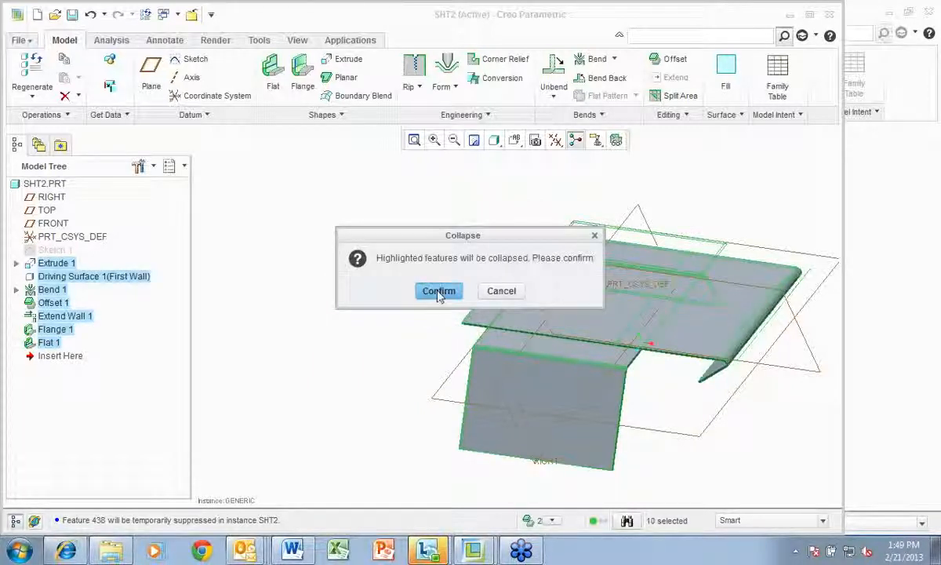
{"action": "left_click", "coordinate": [439, 291]}
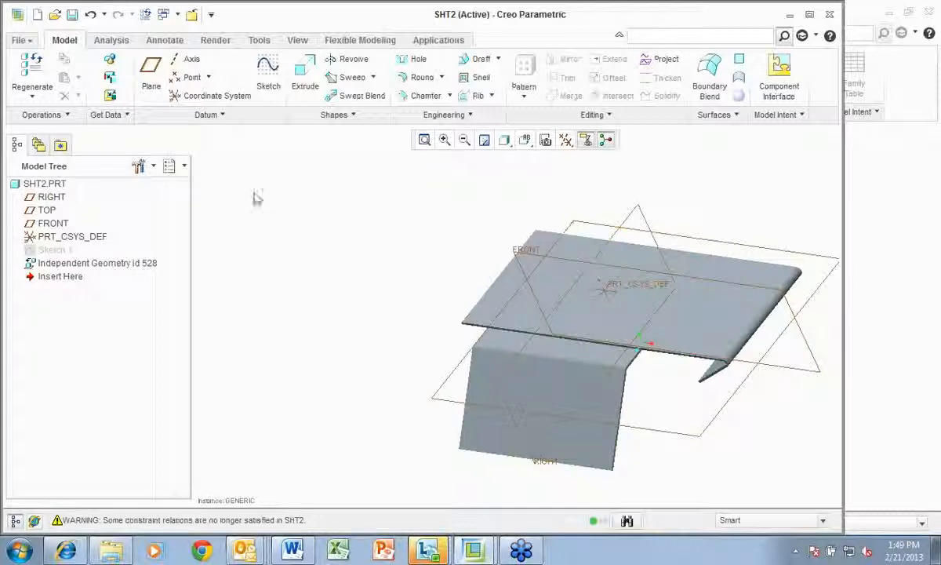
{"action": "left_click", "coordinate": [33, 115]}
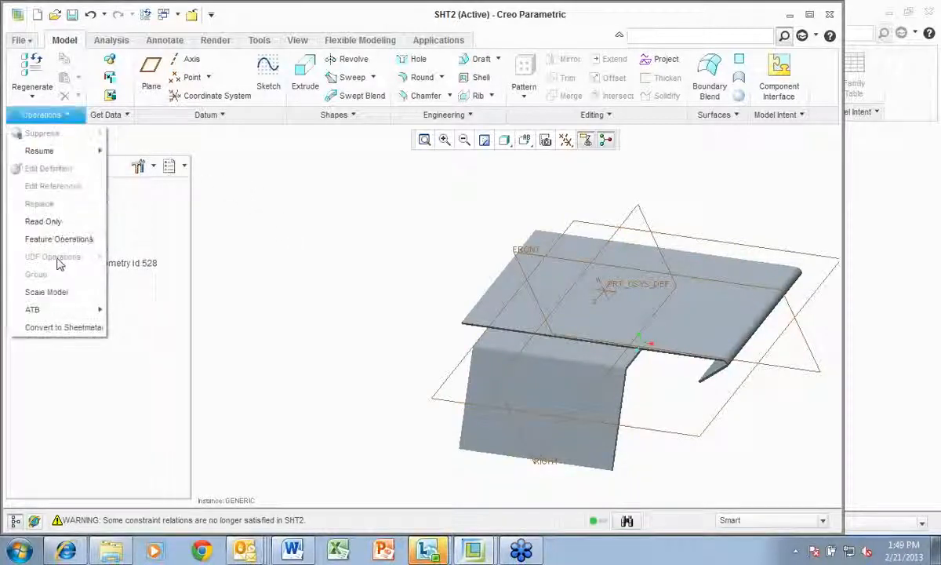
{"action": "left_click", "coordinate": [58, 327]}
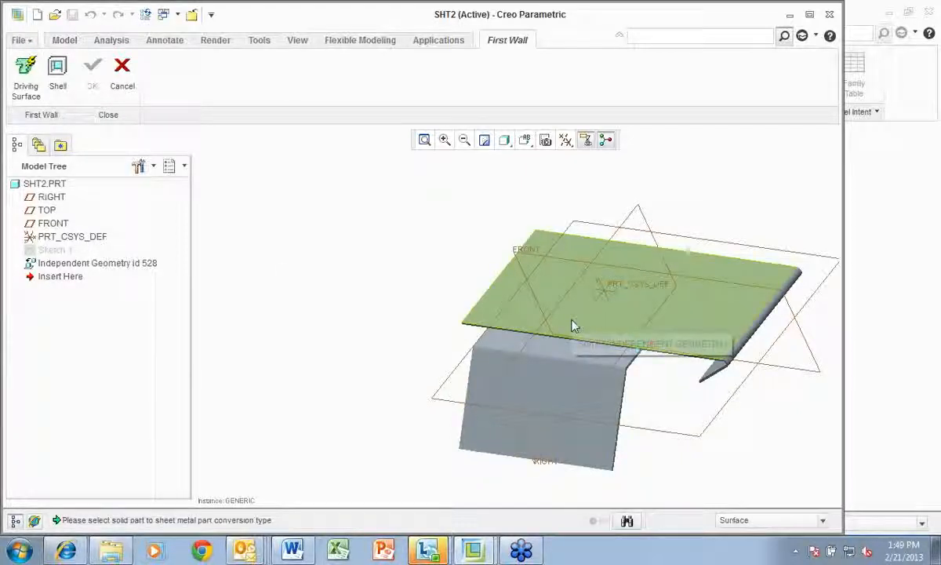
{"action": "left_click", "coordinate": [720, 290]}
{"action": "right_click", "coordinate": [720, 290]}
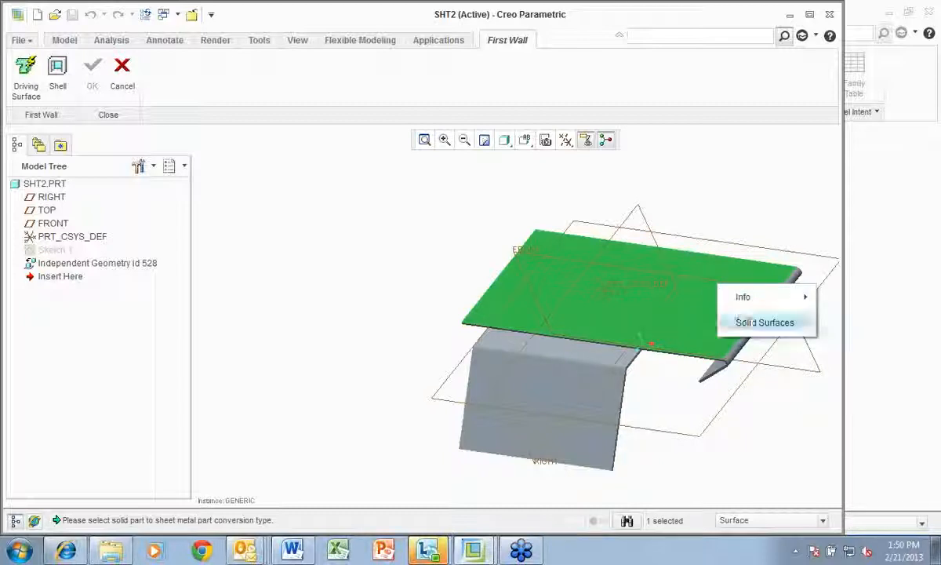
{"action": "left_click", "coordinate": [757, 322]}
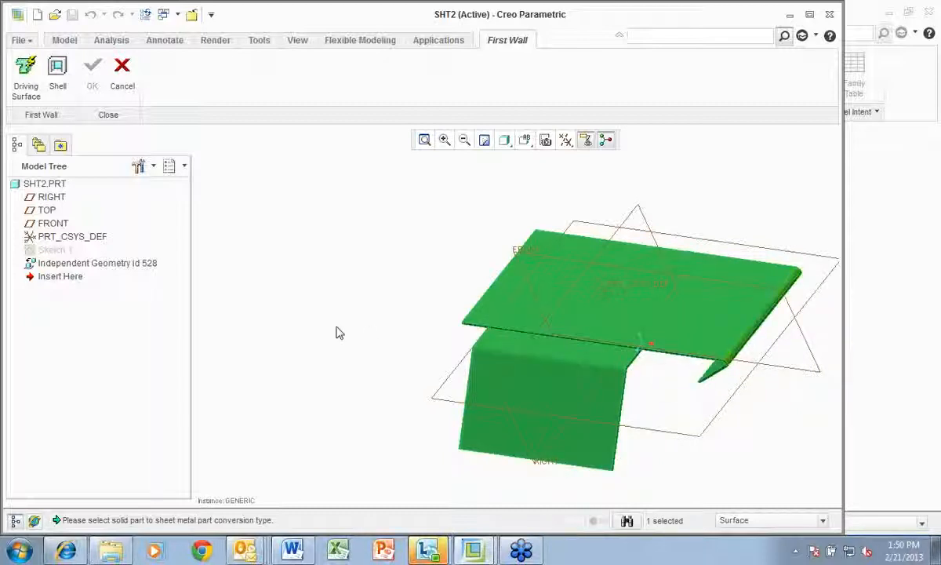
{"action": "left_click", "coordinate": [339, 332]}
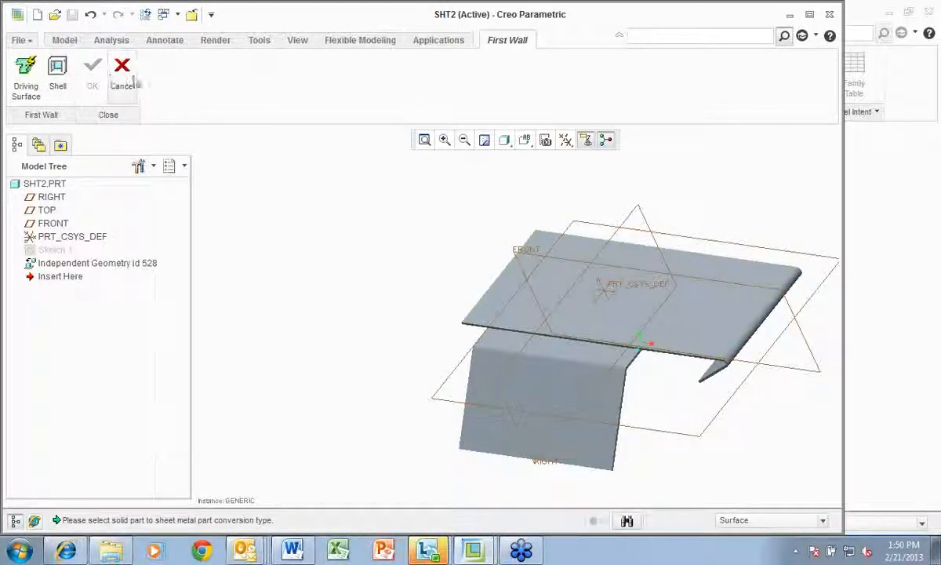
{"action": "left_click", "coordinate": [123, 71]}
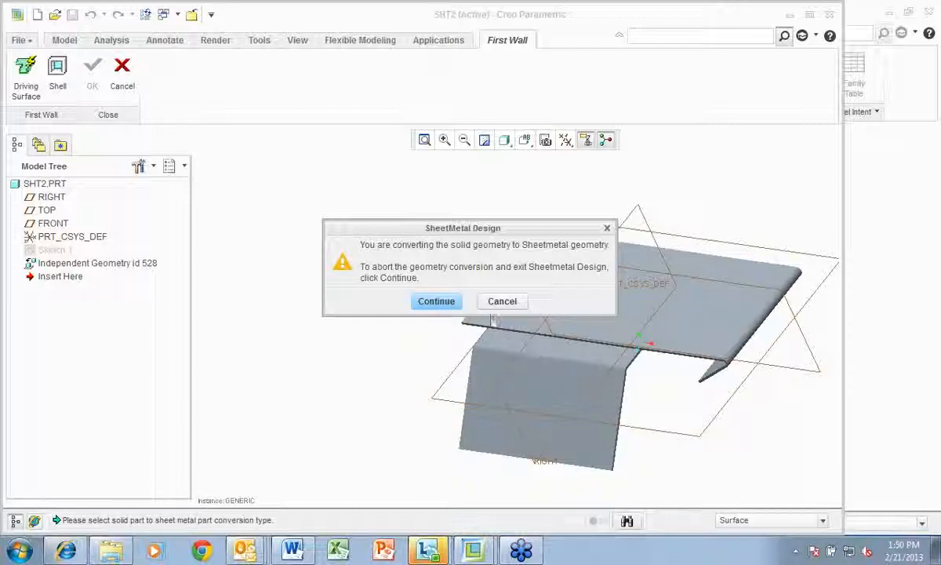
{"action": "left_click", "coordinate": [437, 302]}
Step: Try to convert the solid part to sheet metal, using the small lower wall's upper surface as the driving surface
{"action": "scroll", "coordinate": [547, 369], "scroll_direction": "up", "scroll_amount": 5}
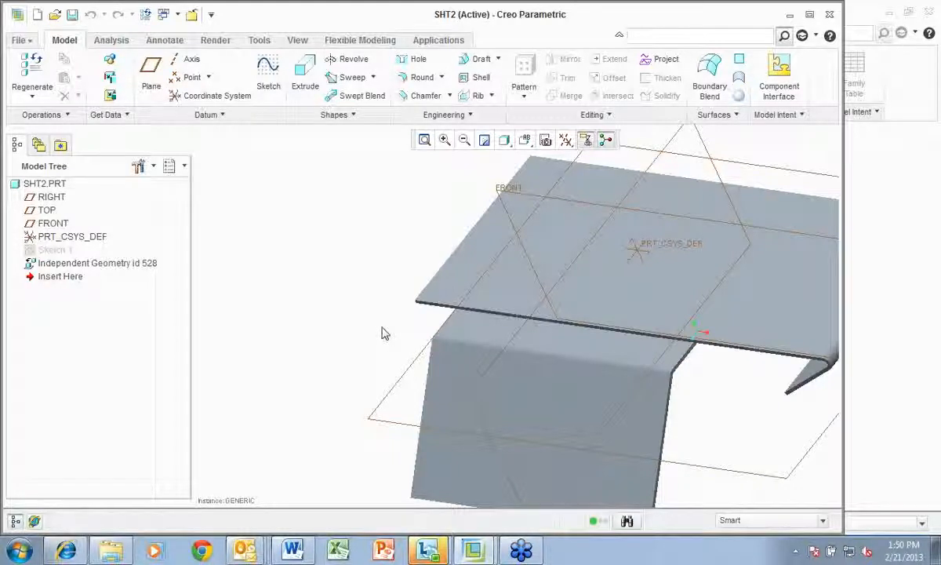
{"action": "left_click", "coordinate": [43, 114]}
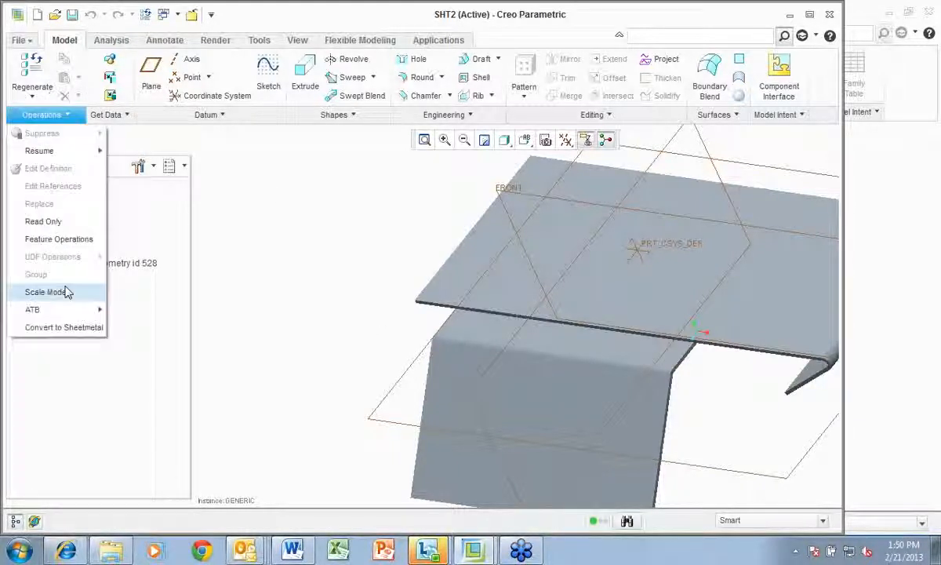
{"action": "left_click", "coordinate": [66, 328]}
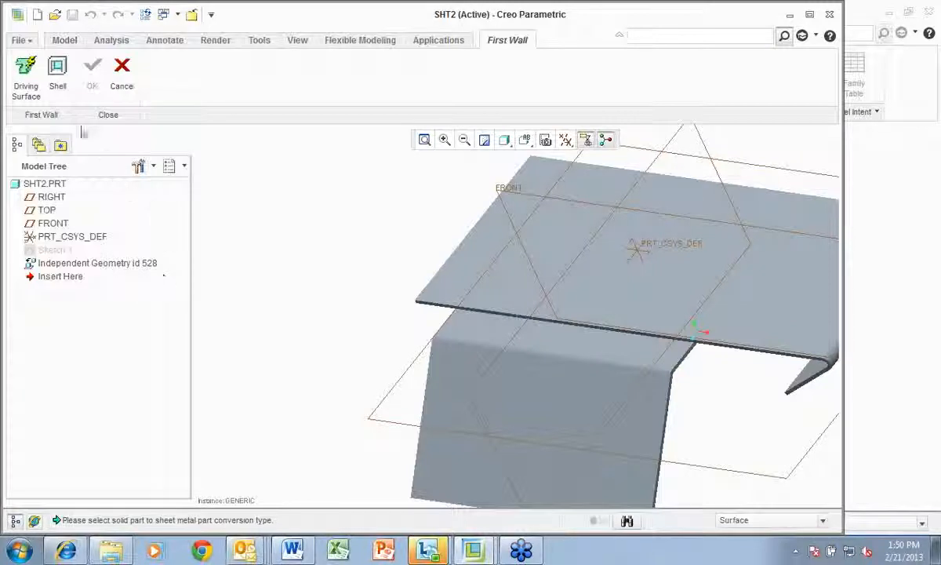
{"action": "left_click", "coordinate": [26, 72]}
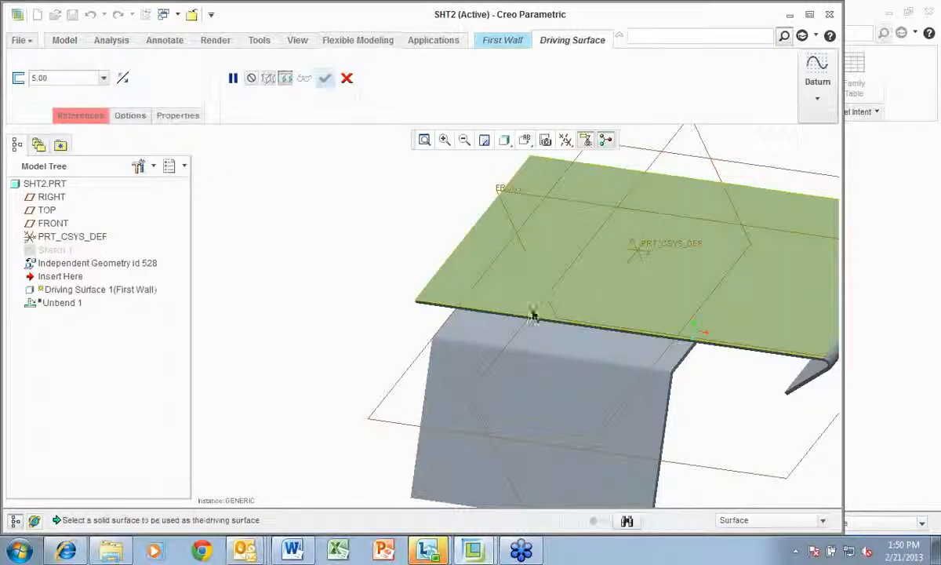
{"action": "left_click", "coordinate": [563, 346]}
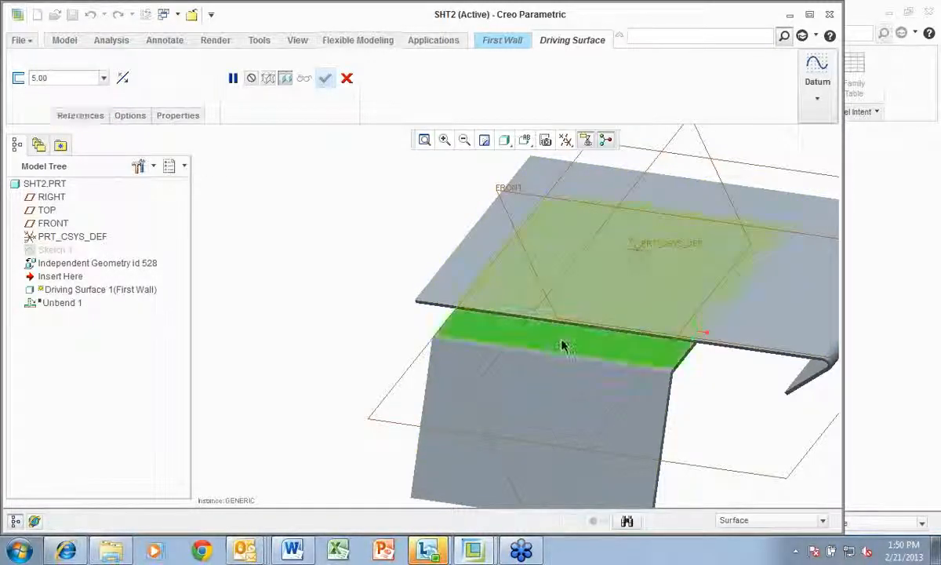
{"action": "left_click", "coordinate": [304, 78]}
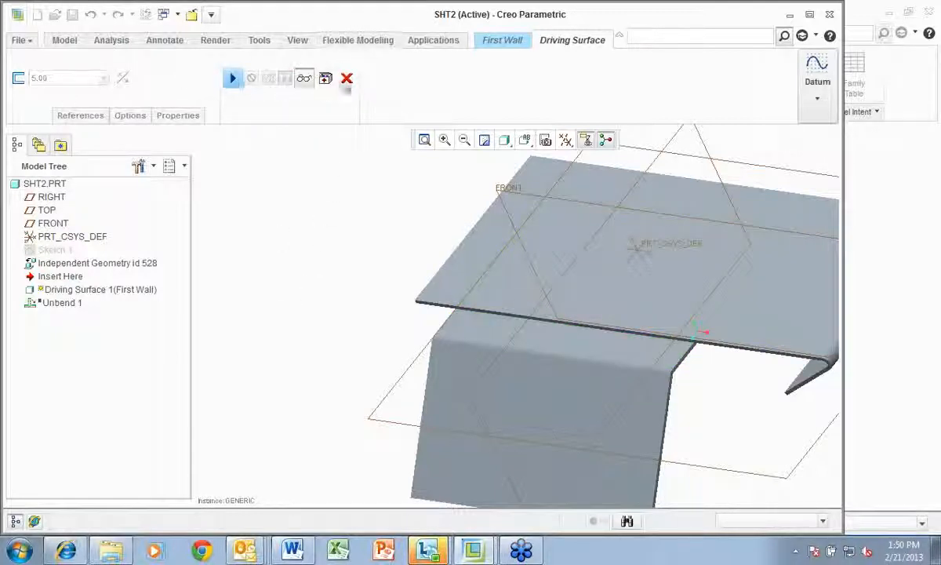
{"action": "left_click", "coordinate": [347, 78]}
{"action": "left_click", "coordinate": [440, 292]}
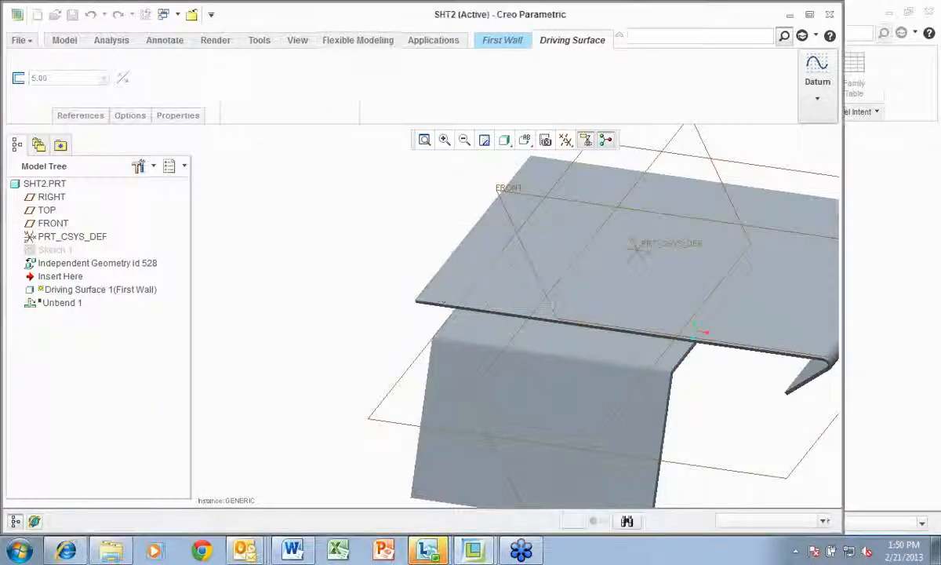
Step: Close the SHT2 window, aborting its pending sheet metal conversion
{"action": "left_click", "coordinate": [494, 289]}
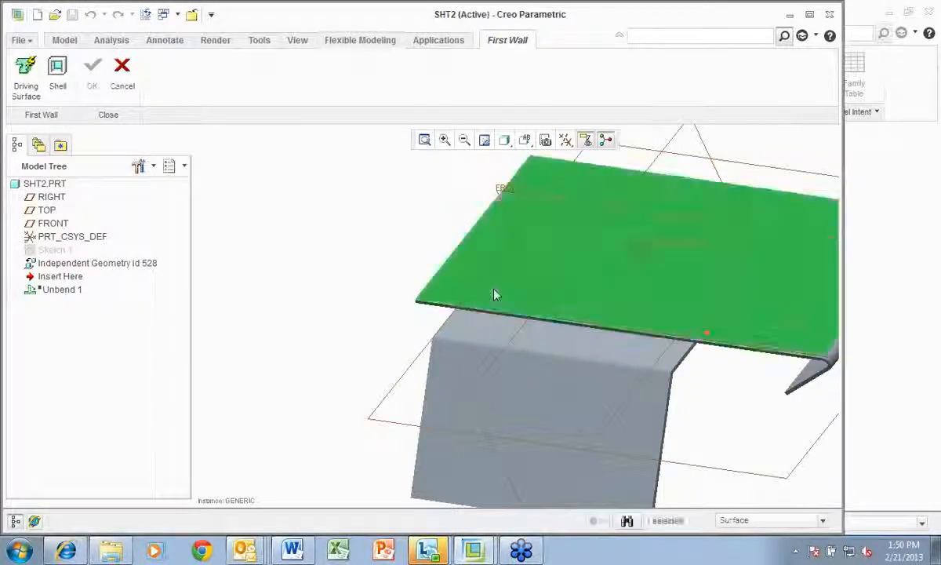
{"action": "right_click", "coordinate": [495, 289]}
{"action": "left_click", "coordinate": [315, 251]}
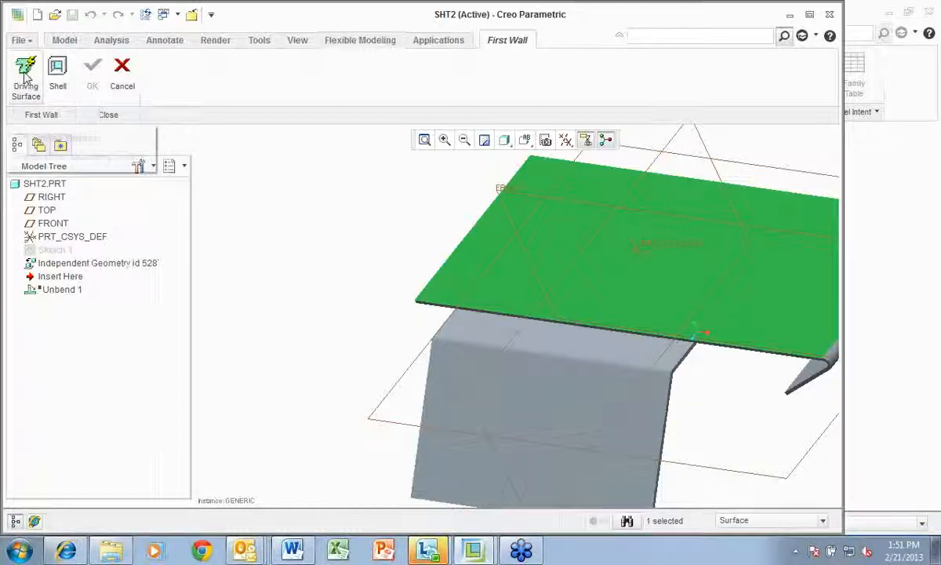
{"action": "left_click", "coordinate": [122, 78]}
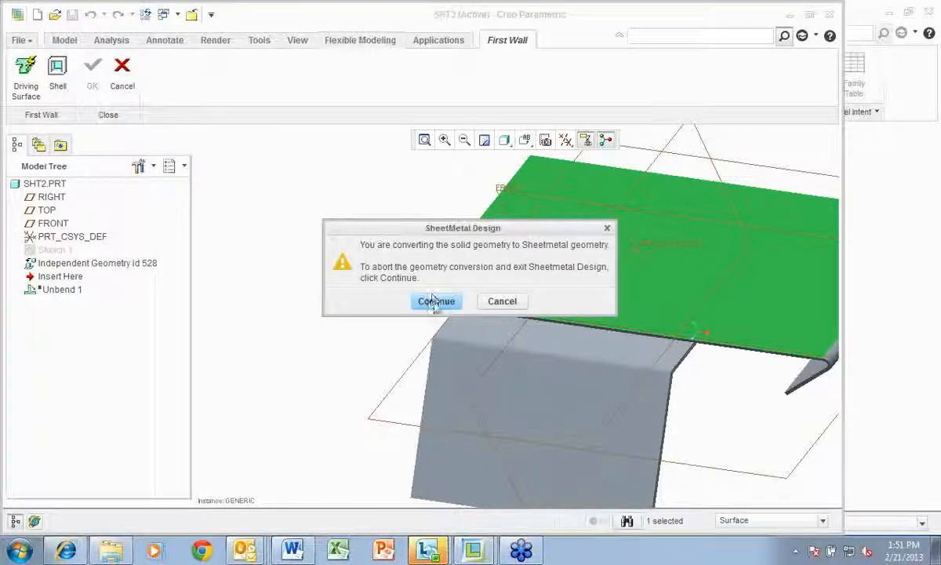
{"action": "left_click", "coordinate": [490, 302]}
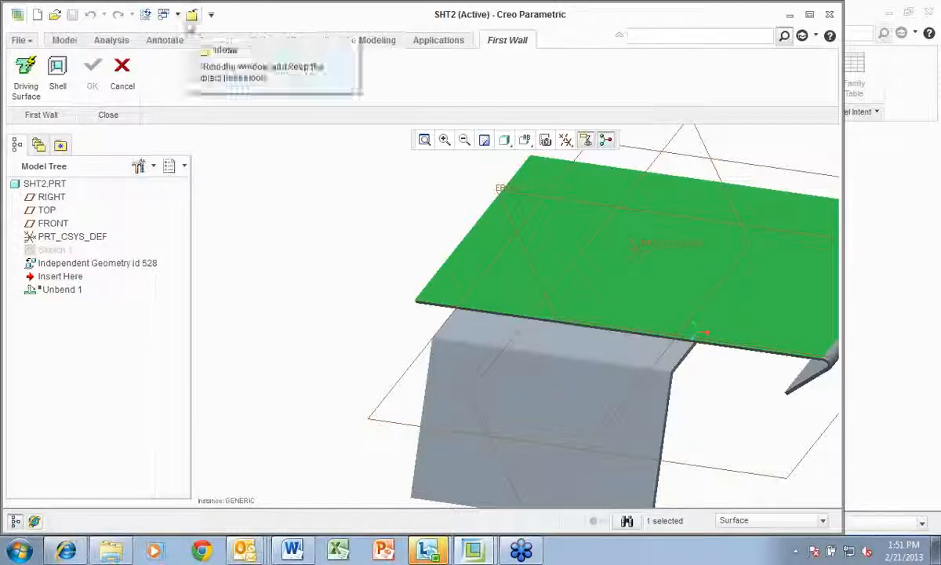
{"action": "left_click", "coordinate": [193, 17]}
{"action": "left_click", "coordinate": [436, 302]}
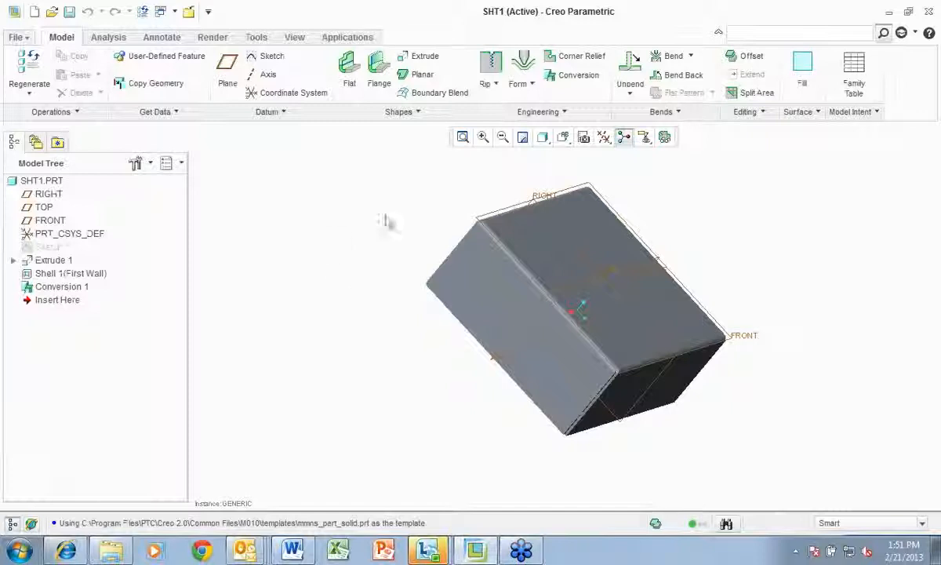
Step: Create a new solid part named punch from the mmns_part_solid template
{"action": "middle_click_drag", "start_coordinate": [723, 257], "coordinate": [666, 235]}
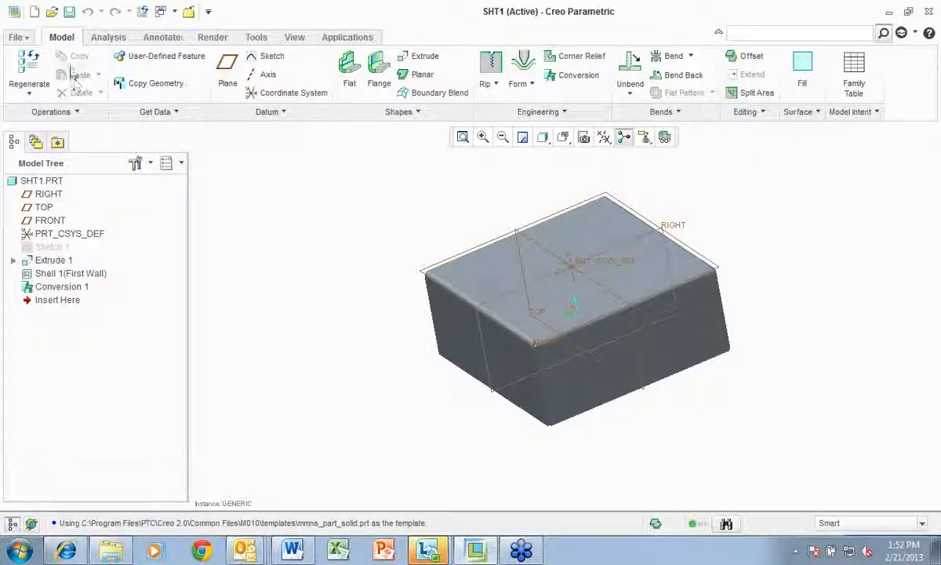
{"action": "left_click", "coordinate": [15, 38]}
{"action": "left_click", "coordinate": [32, 68]}
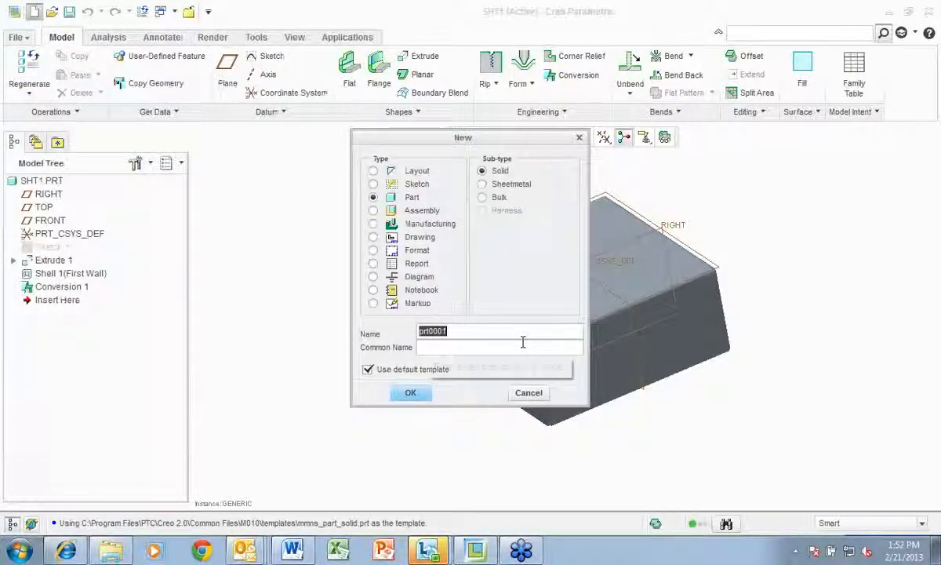
{"action": "type", "text": "pu"}
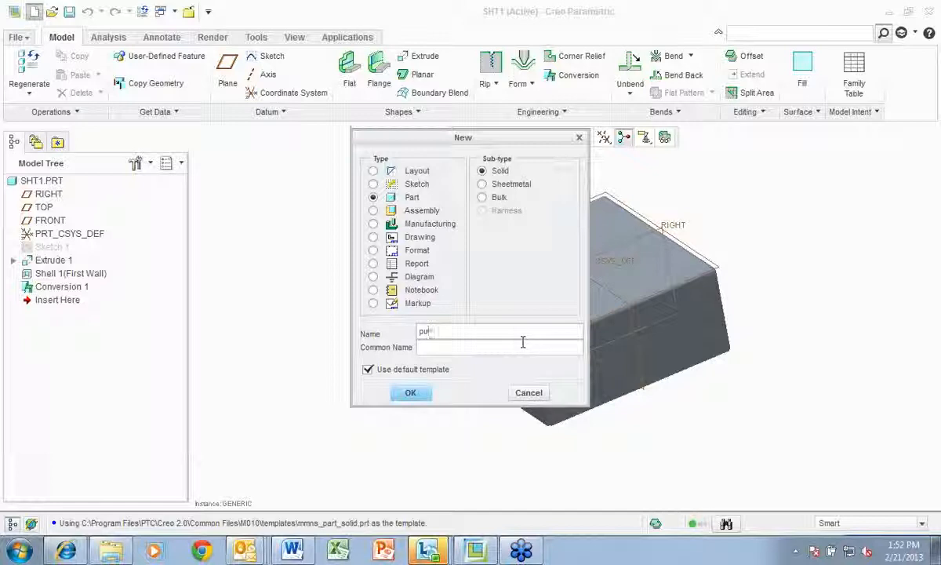
{"action": "type", "text": "nch"}
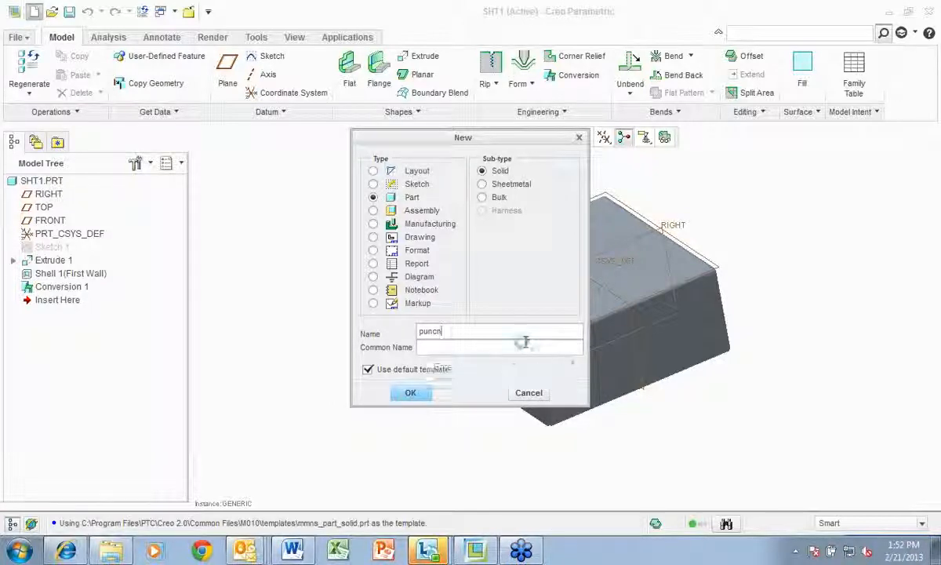
{"action": "key", "text": "Return"}
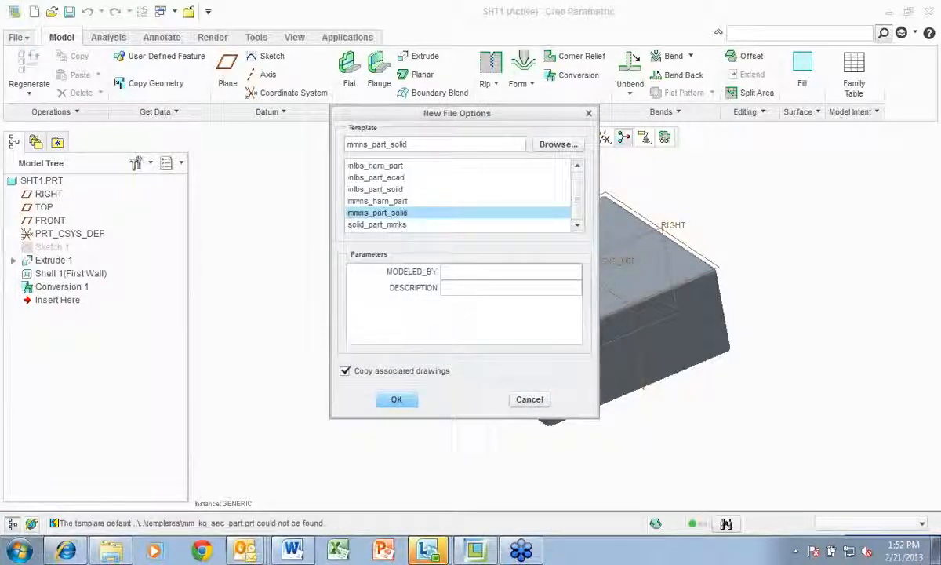
{"action": "left_click", "coordinate": [398, 400]}
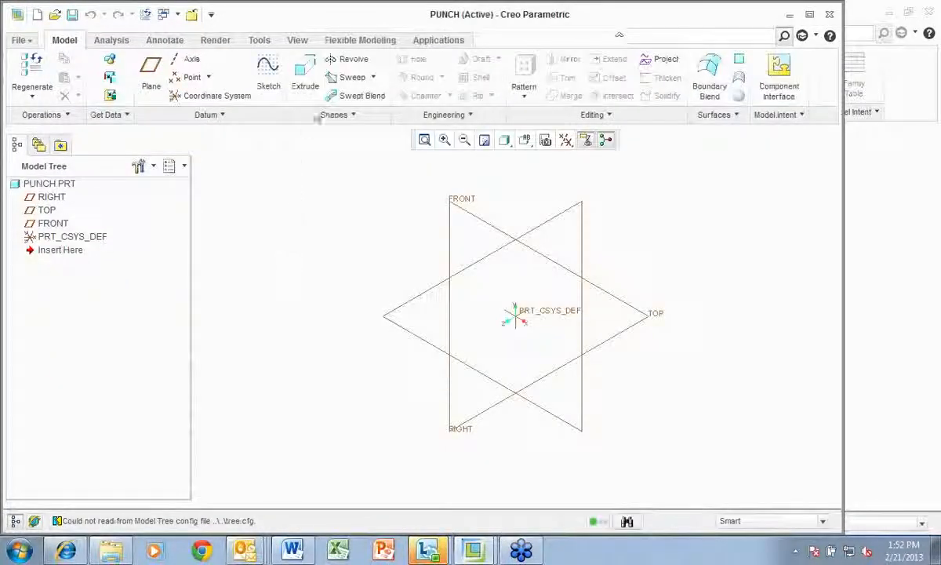
Step: Sketch a rectangle around the origin on the TOP plane and extrude it 171.94 mm upward into a block
{"action": "left_click", "coordinate": [269, 69]}
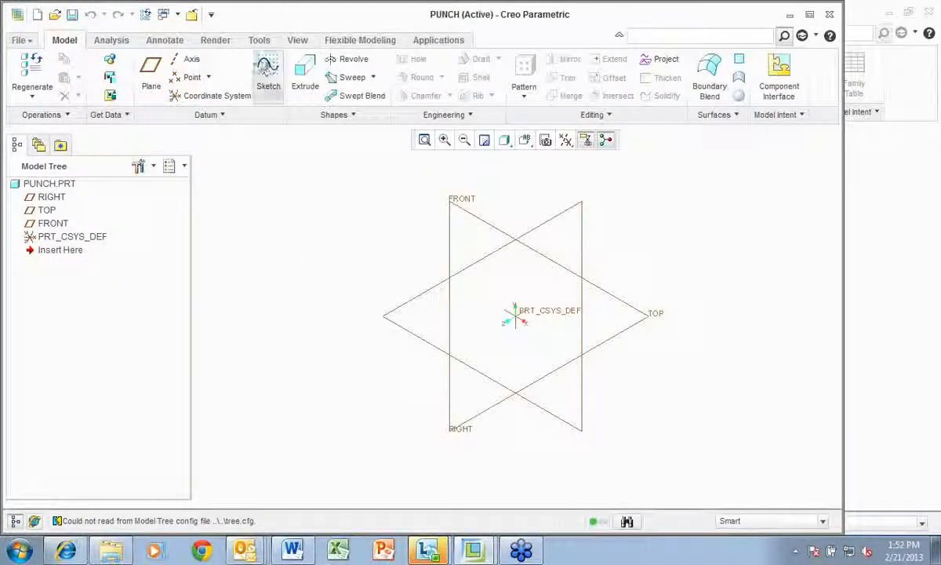
{"action": "left_click", "coordinate": [655, 320]}
{"action": "left_click", "coordinate": [858, 309]}
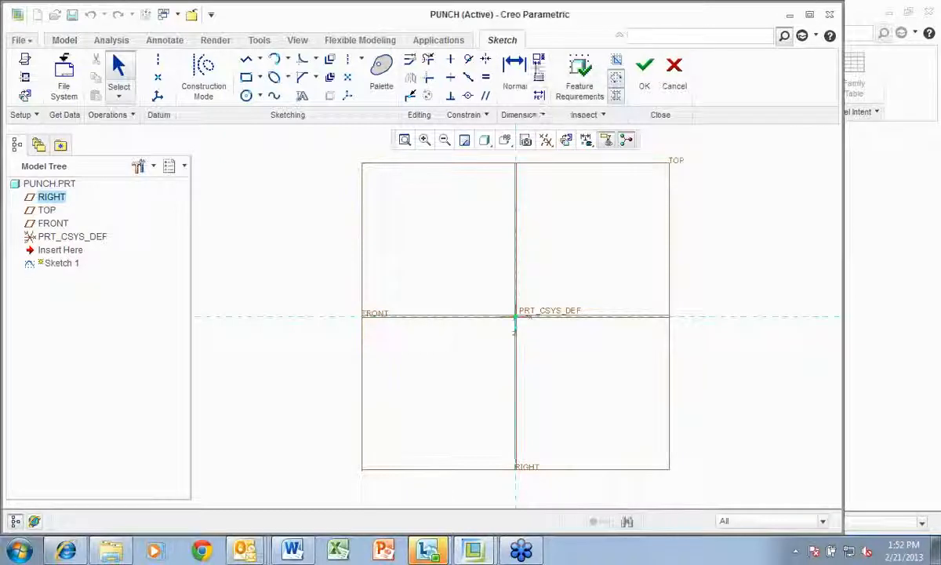
{"action": "left_click", "coordinate": [247, 77]}
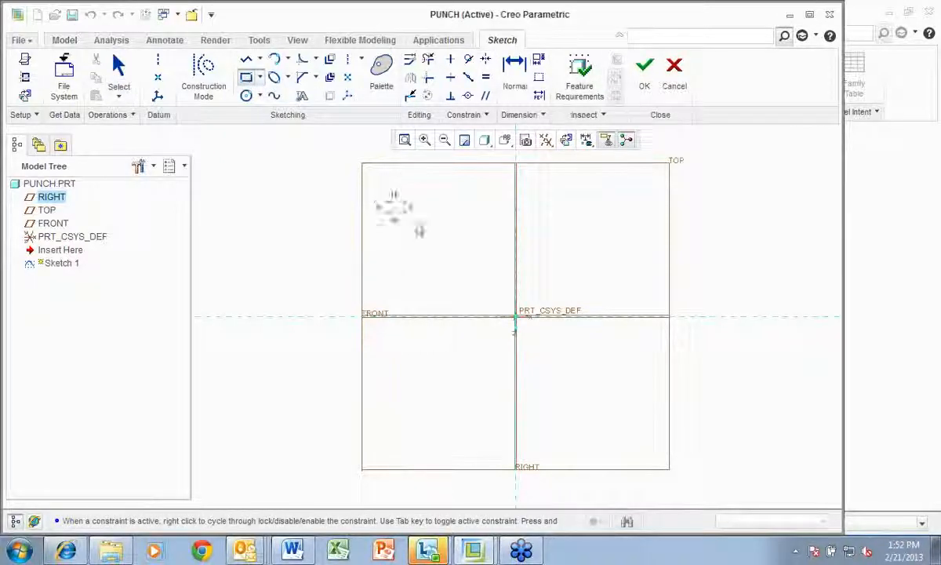
{"action": "left_click", "coordinate": [387, 202]}
{"action": "left_click", "coordinate": [629, 440]}
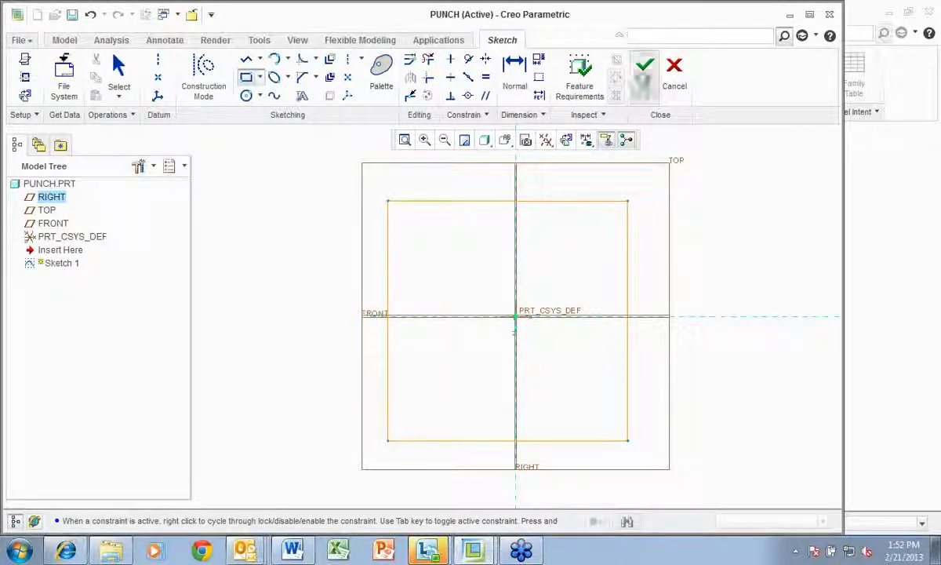
{"action": "left_click", "coordinate": [644, 67]}
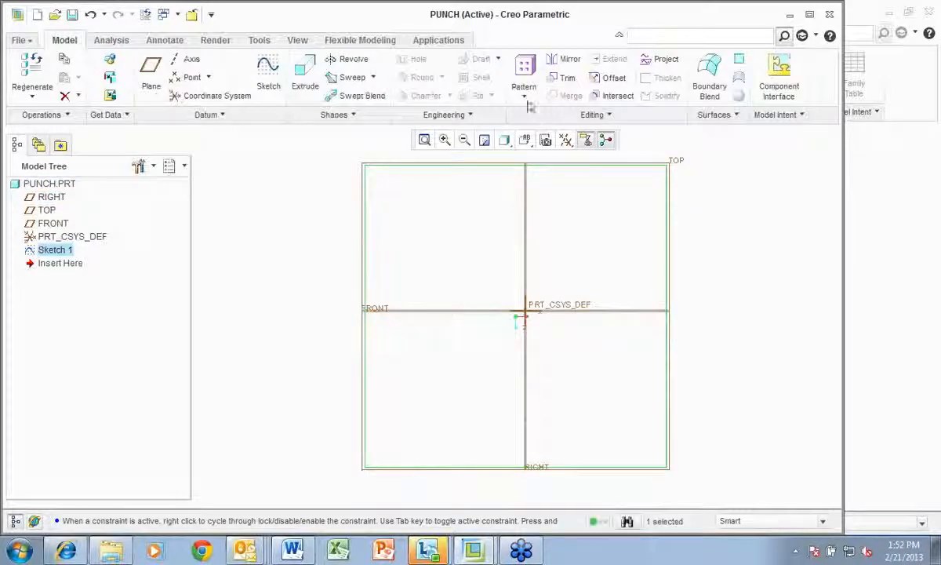
{"action": "left_click", "coordinate": [305, 78]}
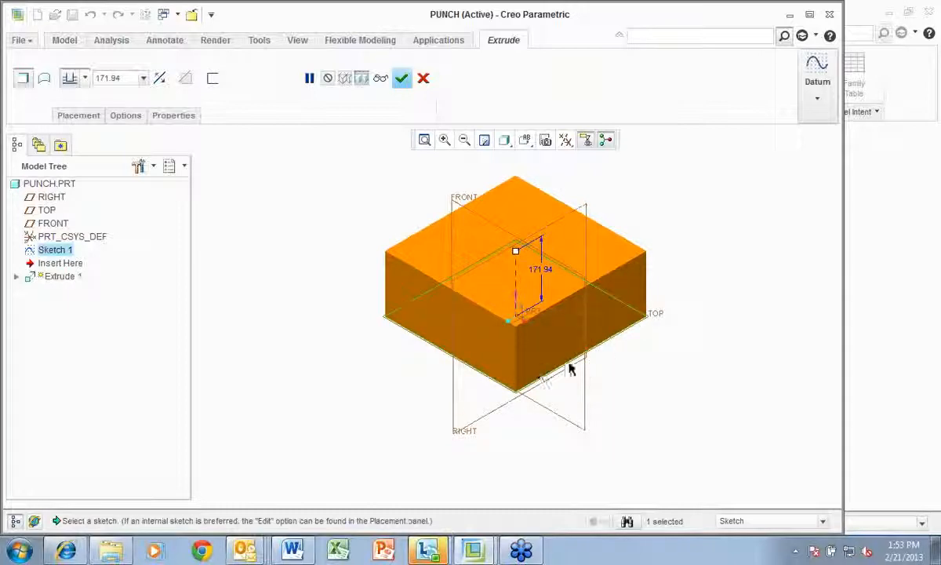
{"action": "left_click", "coordinate": [401, 78]}
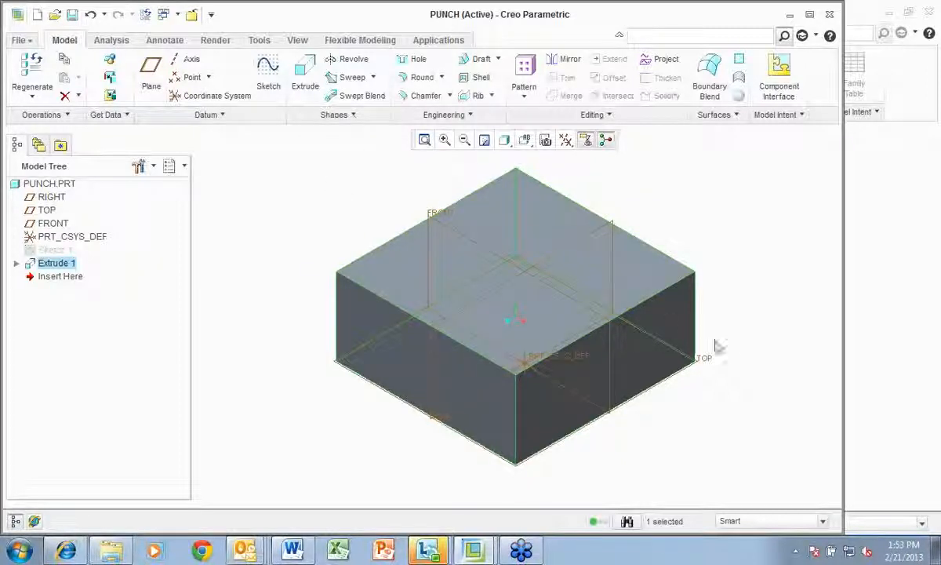
Step: Sketch a circle centred on the origin on the block's underside
{"action": "middle_click_drag", "start_coordinate": [734, 332], "coordinate": [660, 261]}
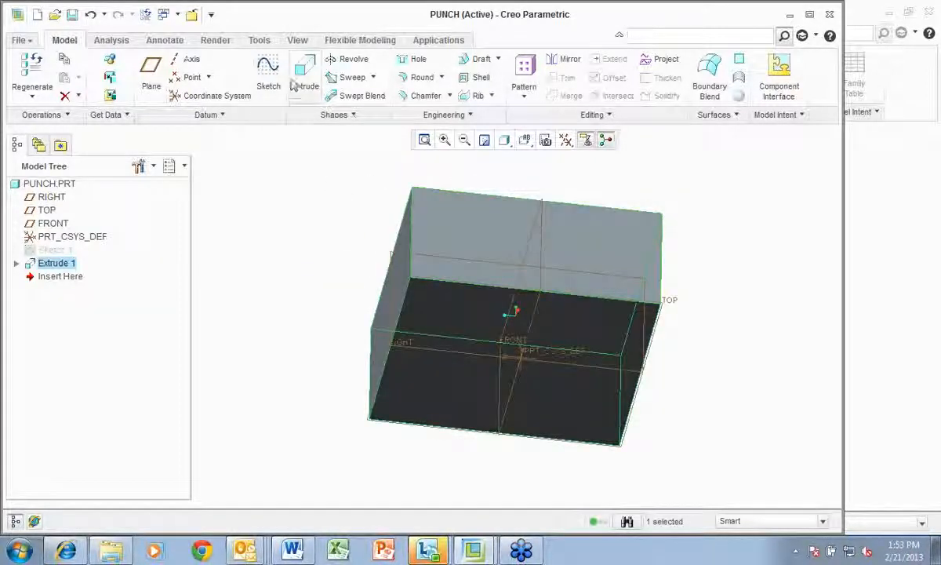
{"action": "left_click", "coordinate": [268, 74]}
{"action": "left_click", "coordinate": [474, 317]}
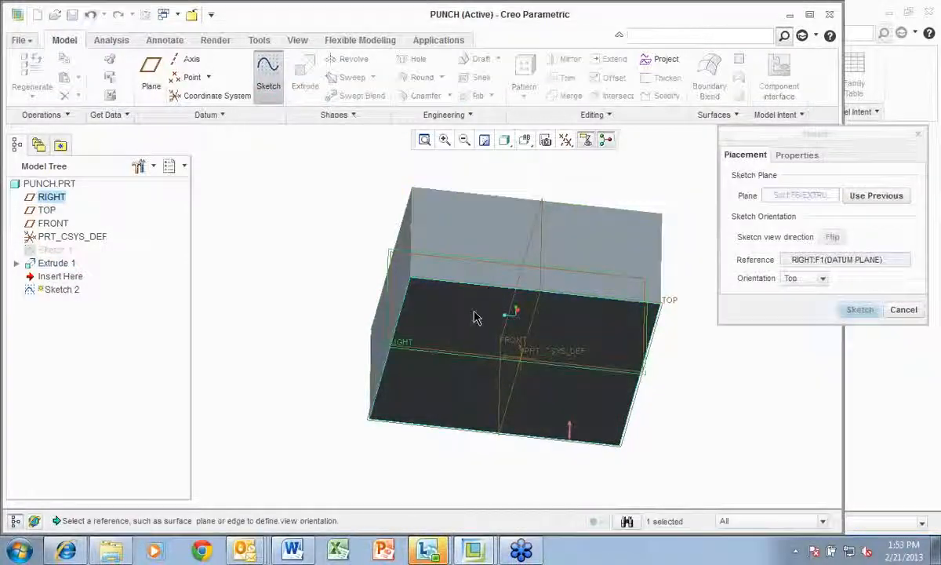
{"action": "left_click", "coordinate": [859, 310]}
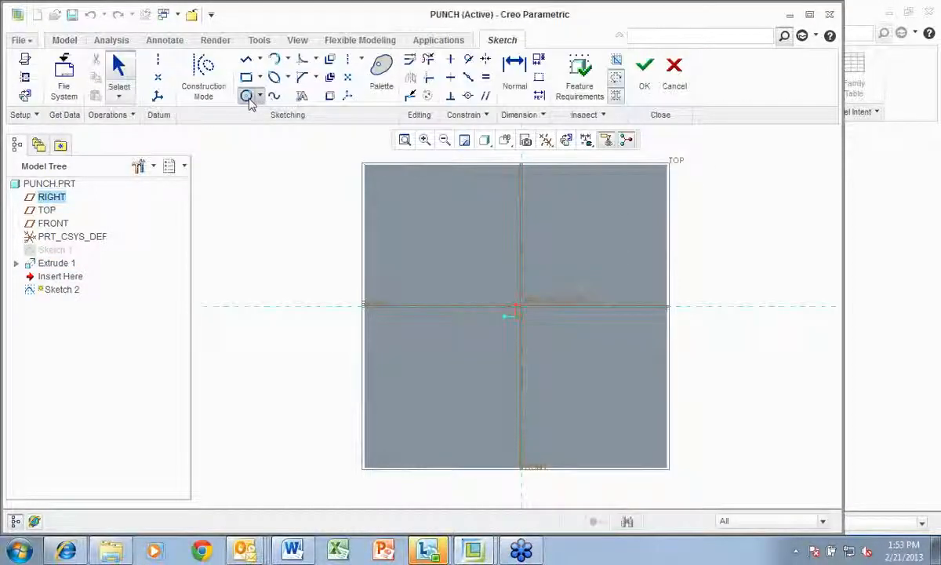
{"action": "left_click", "coordinate": [248, 98]}
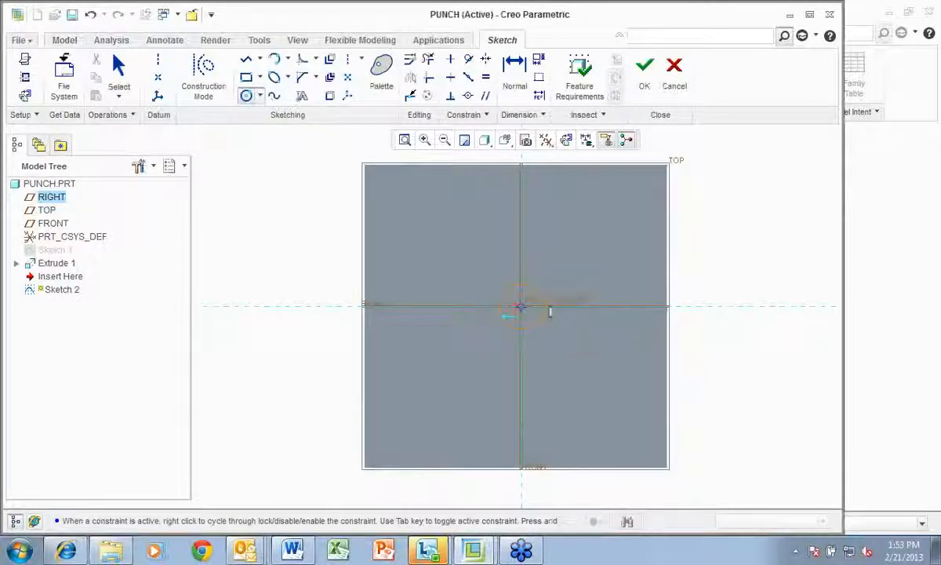
{"action": "left_click", "coordinate": [644, 76]}
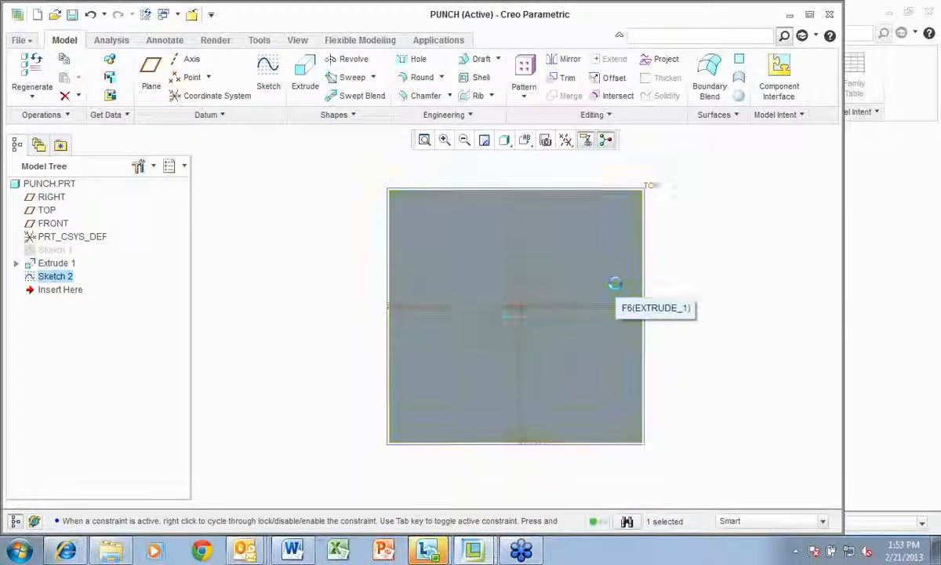
Step: Extrude the circle 84 mm outward from the block's underside as a cylindrical boss
{"action": "left_click", "coordinate": [305, 74]}
{"action": "middle_click_drag", "start_coordinate": [698, 421], "coordinate": [678, 341]}
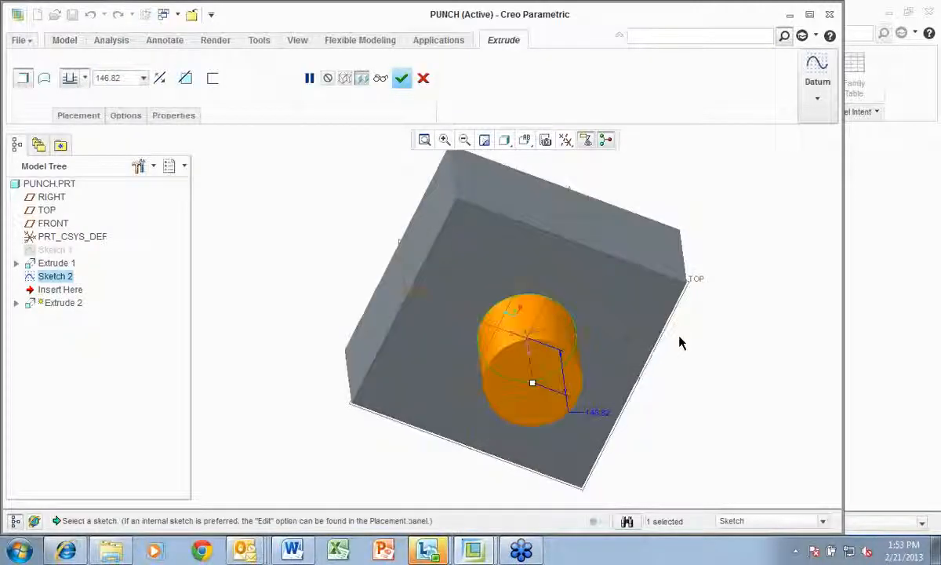
{"action": "middle_click_drag", "start_coordinate": [615, 391], "coordinate": [657, 414]}
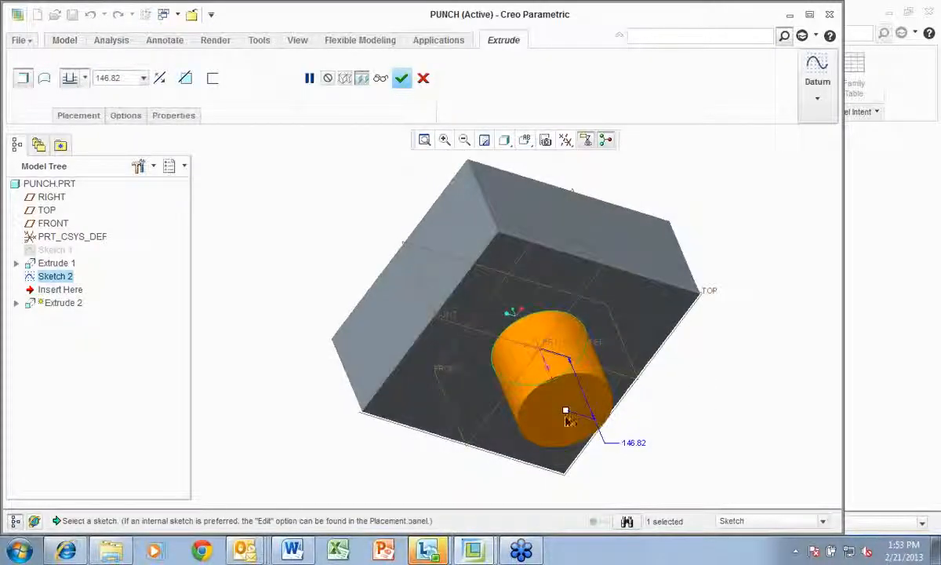
{"action": "left_click_drag", "start_coordinate": [552, 383], "coordinate": [555, 384]}
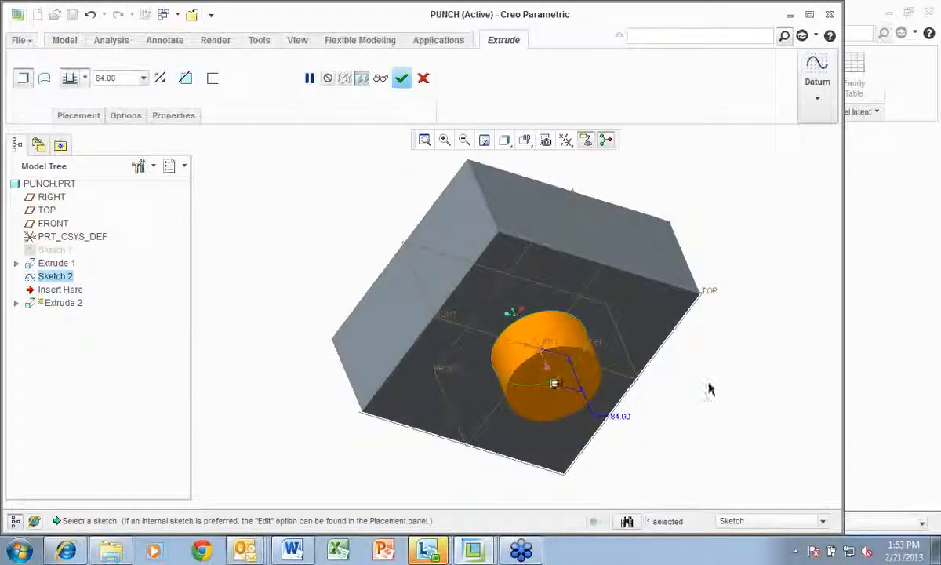
{"action": "middle_click_drag", "start_coordinate": [709, 384], "coordinate": [725, 410]}
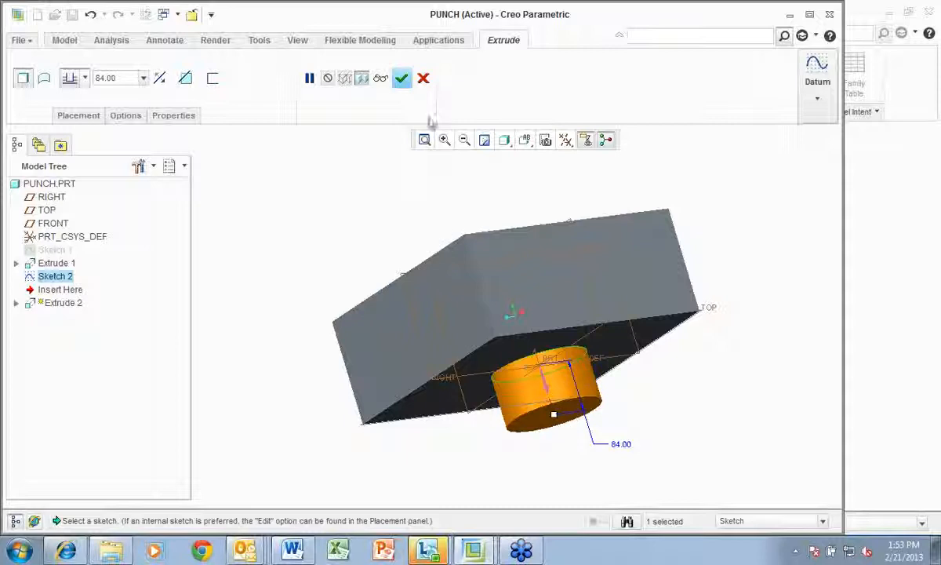
{"action": "left_click", "coordinate": [400, 85]}
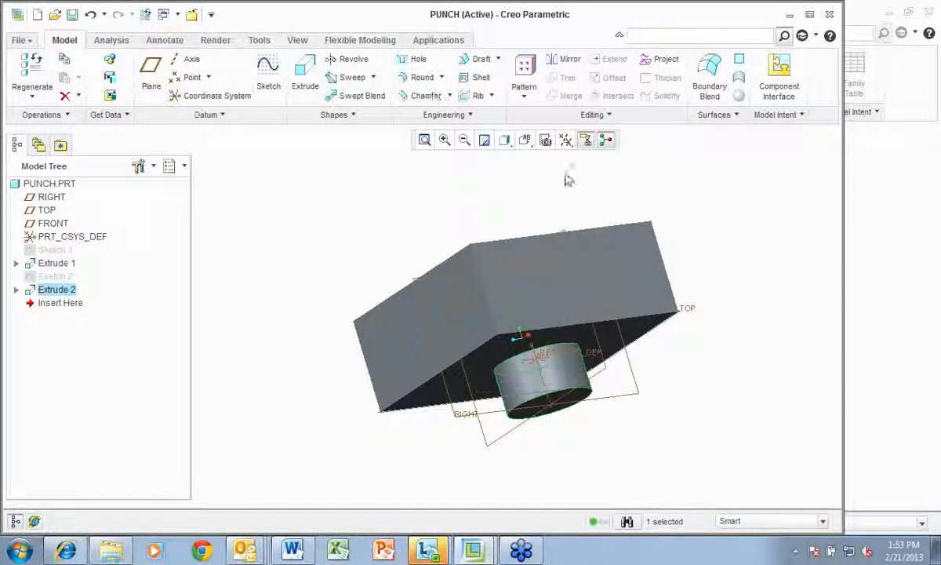
Step: Round both circular edges of the cylindrical boss, at its base and its free end, with a 19 mm radius
{"action": "left_click", "coordinate": [422, 77]}
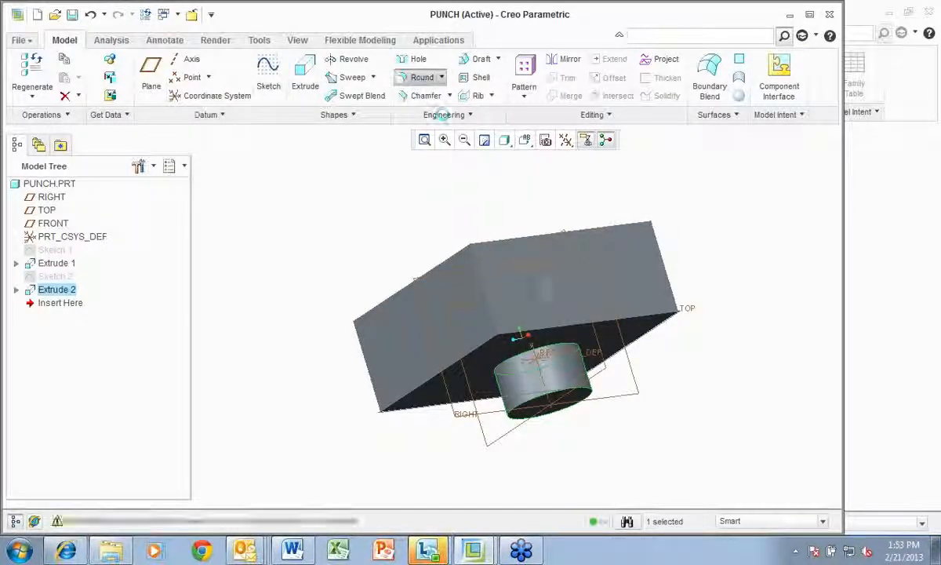
{"action": "left_click", "coordinate": [559, 345]}
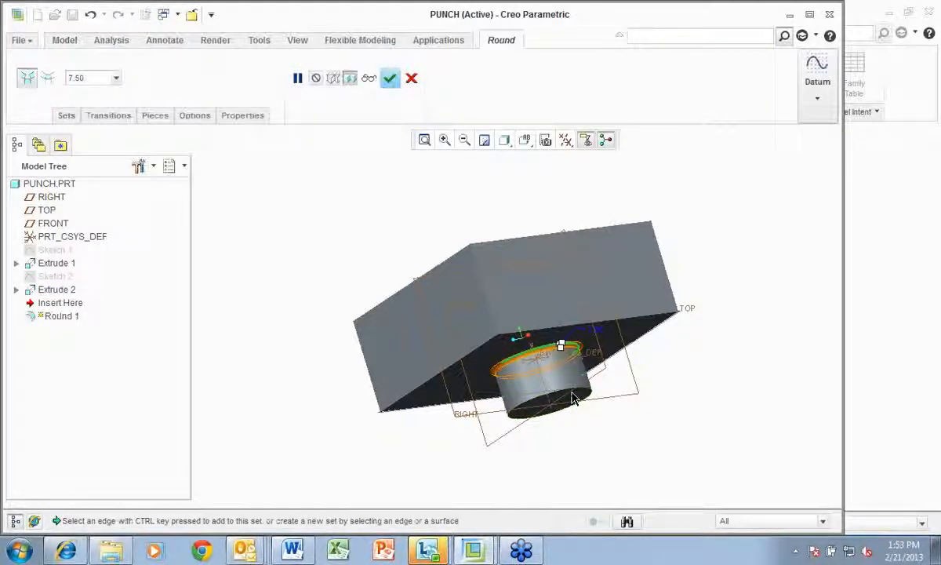
{"action": "left_click", "coordinate": [573, 400], "text": "ctrl"}
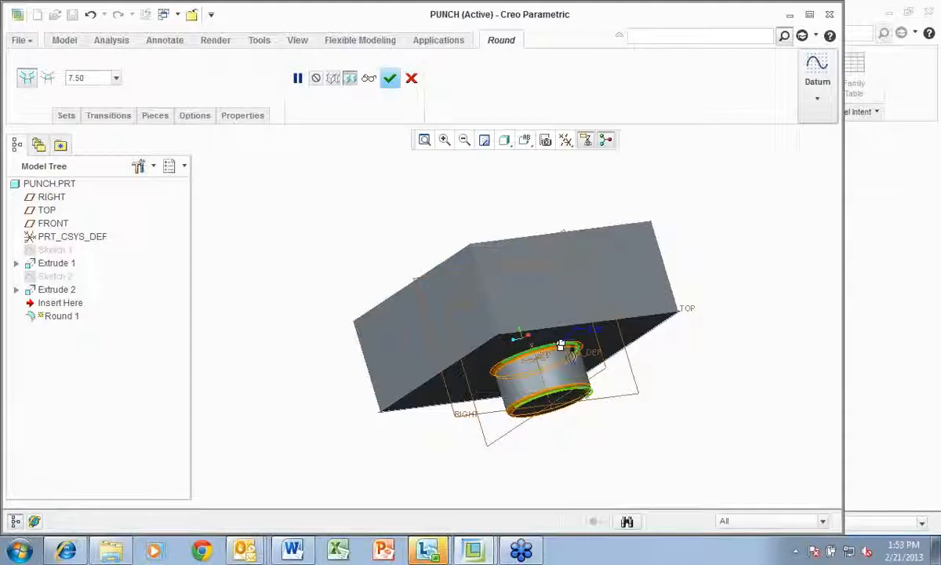
{"action": "middle_click", "coordinate": [562, 348]}
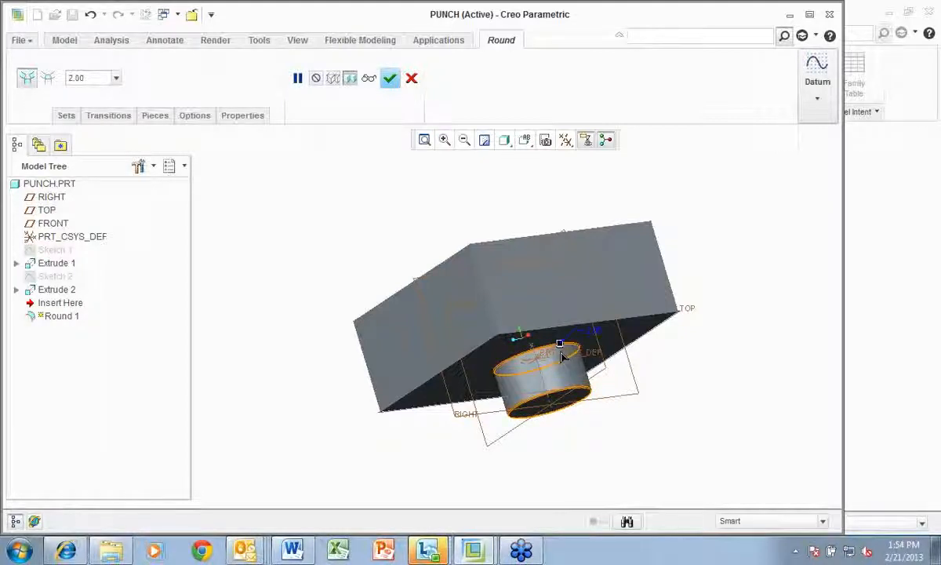
{"action": "left_click_drag", "start_coordinate": [561, 353], "coordinate": [565, 341]}
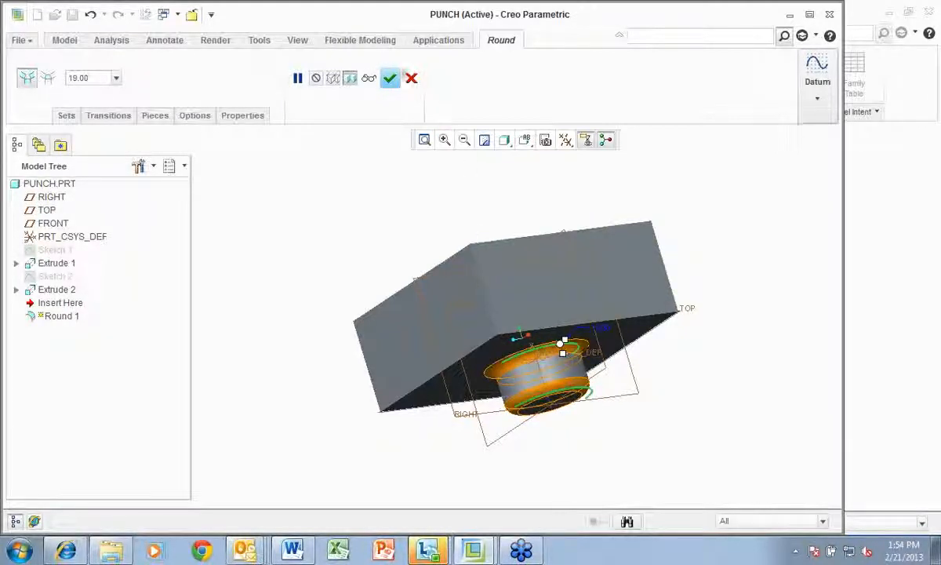
{"action": "left_click", "coordinate": [390, 78]}
{"action": "middle_click_drag", "start_coordinate": [406, 263], "coordinate": [372, 367]}
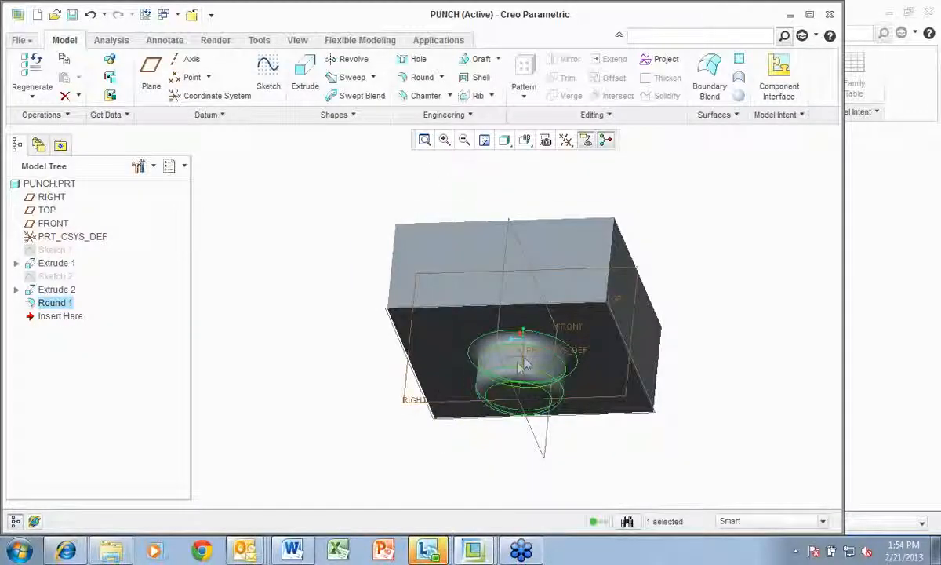